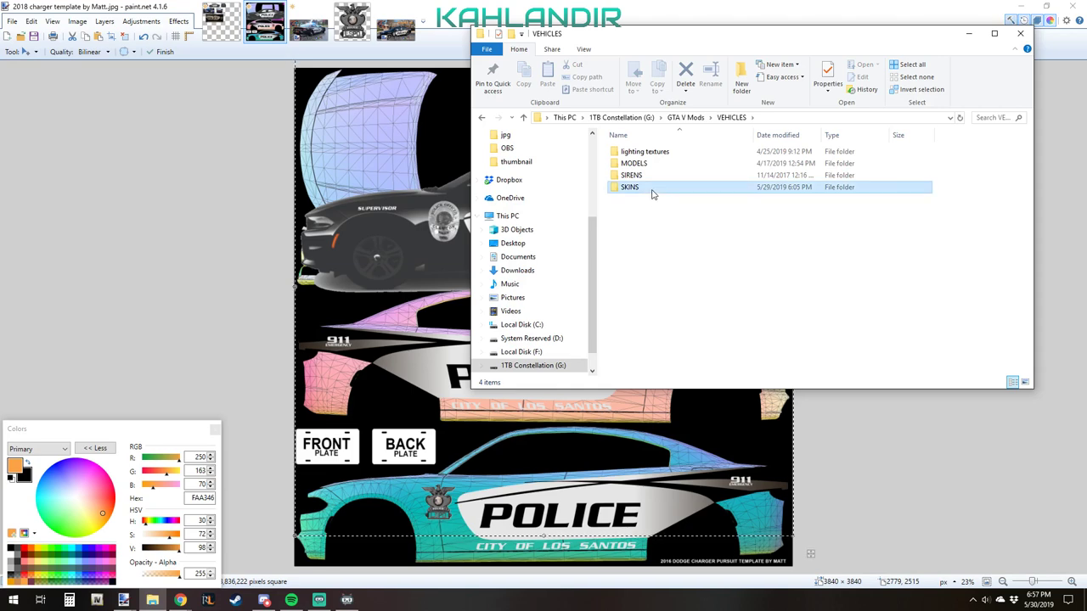
- Open charger_sign_1 from the Deschutes County Oregon skins folder, view it as an example skin and close it
scroll(671, 229, "down", 3)
double_click(660, 214)
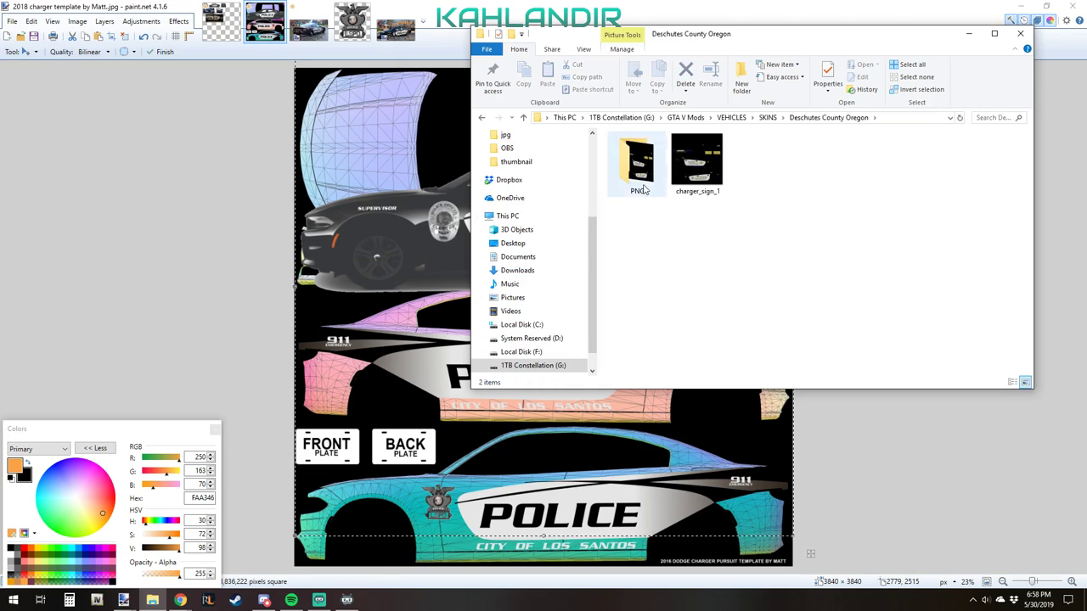
left_click_drag(696, 161, 712, 444)
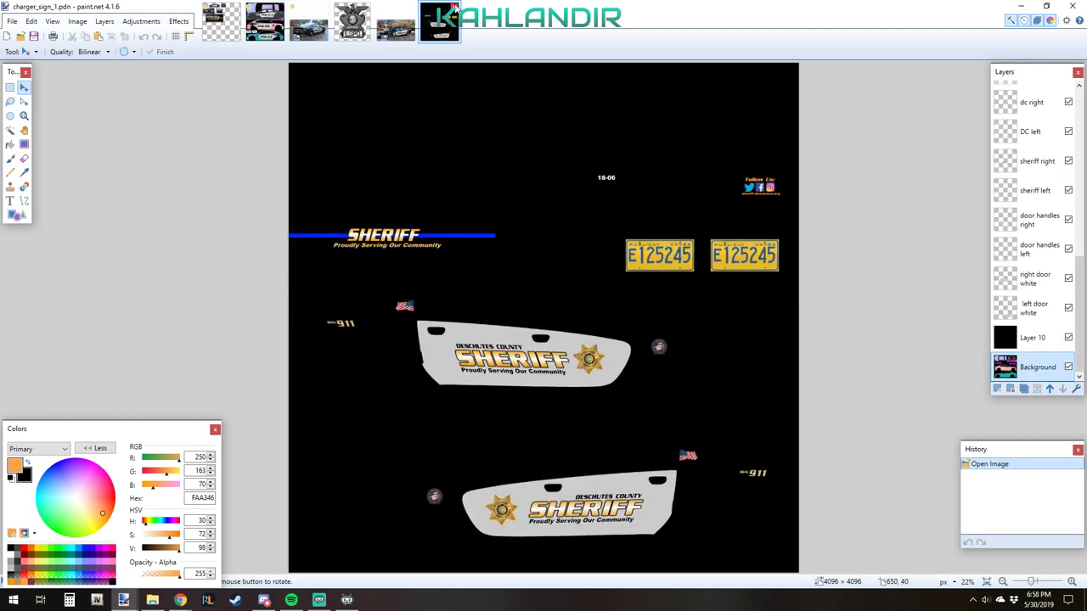
left_click(454, 8)
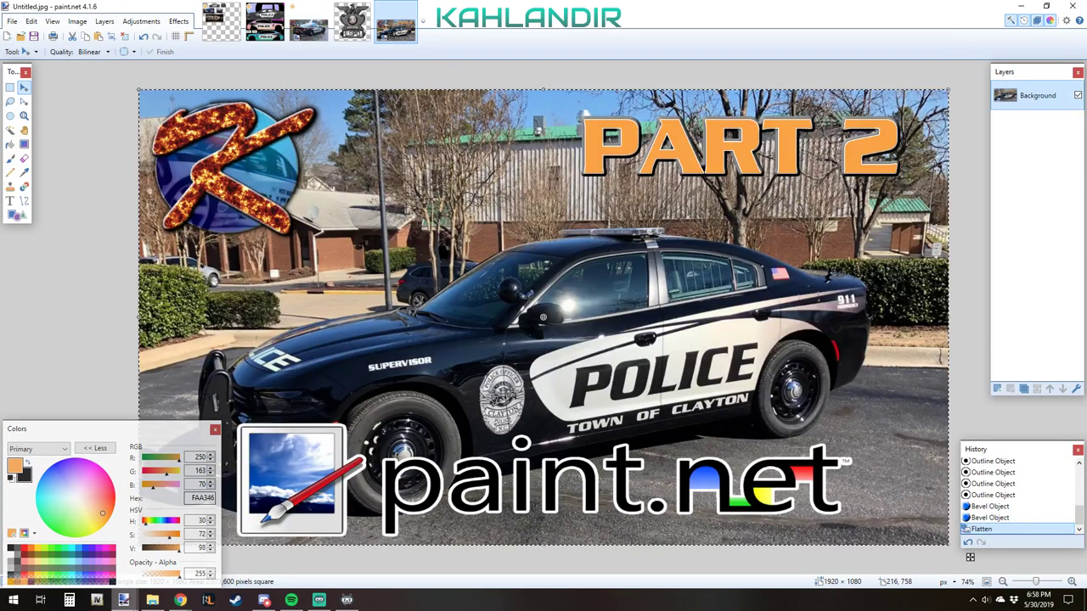
- Open Carlton Parts from the Carlton v4.0 Mine skins folder, view its livery parts and close it
left_click(152, 601)
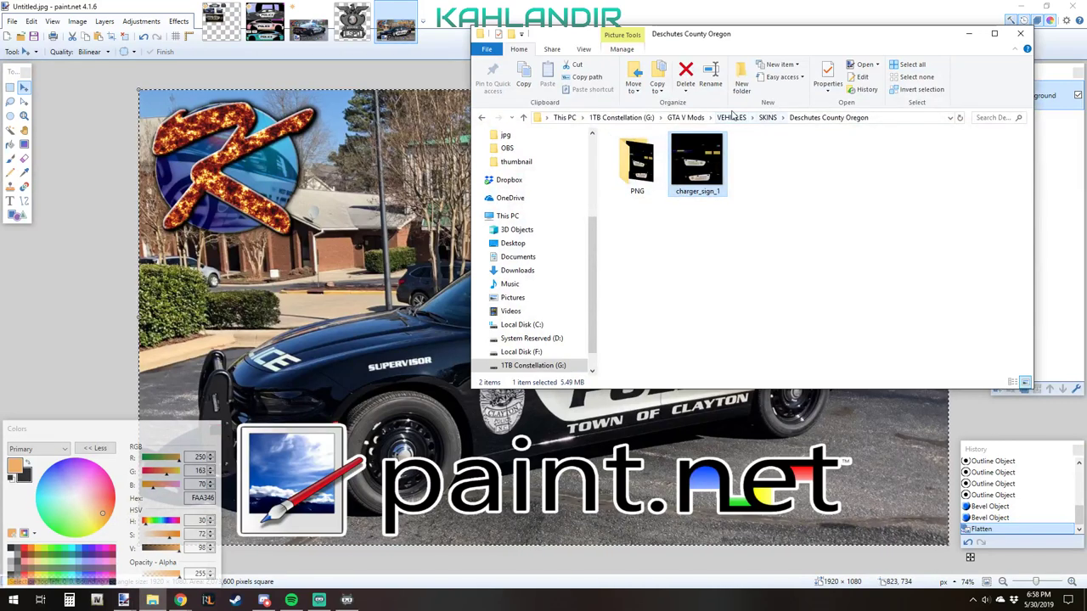
left_click(767, 118)
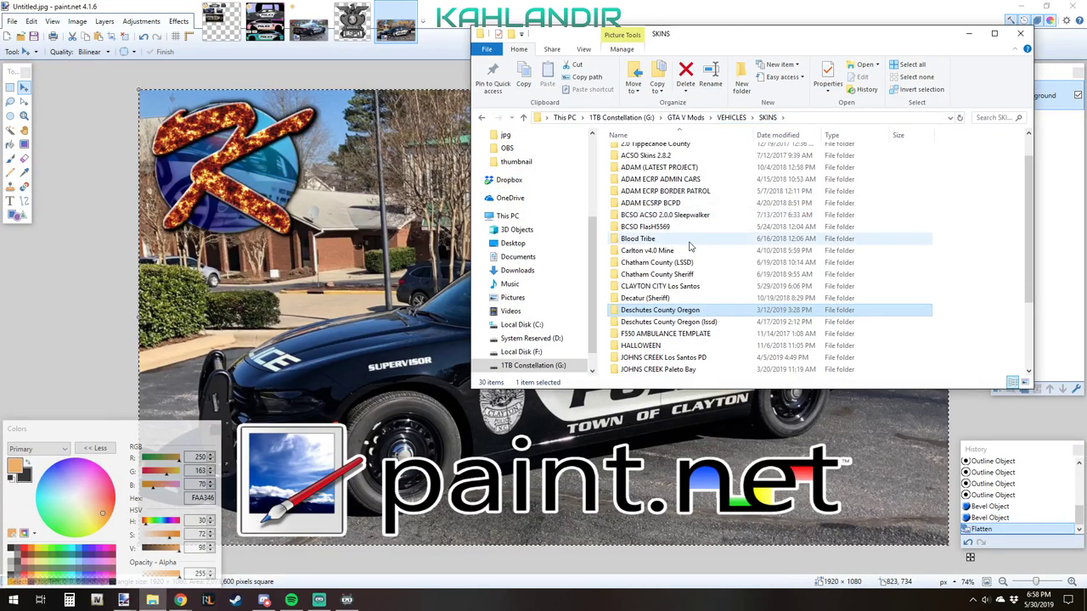
scroll(690, 247, "down", 1)
double_click(671, 212)
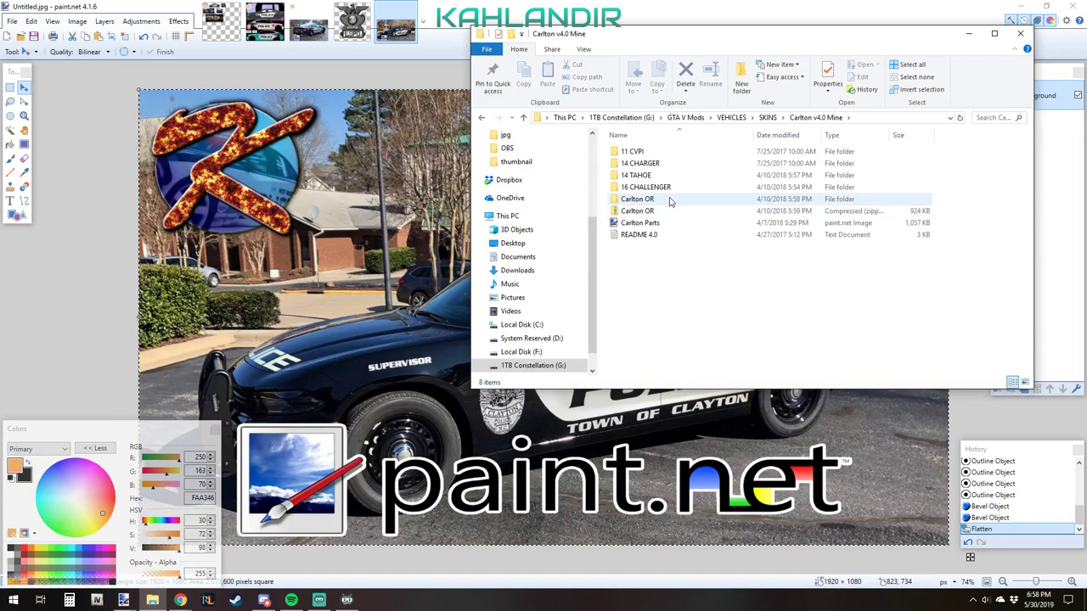
left_click(659, 223)
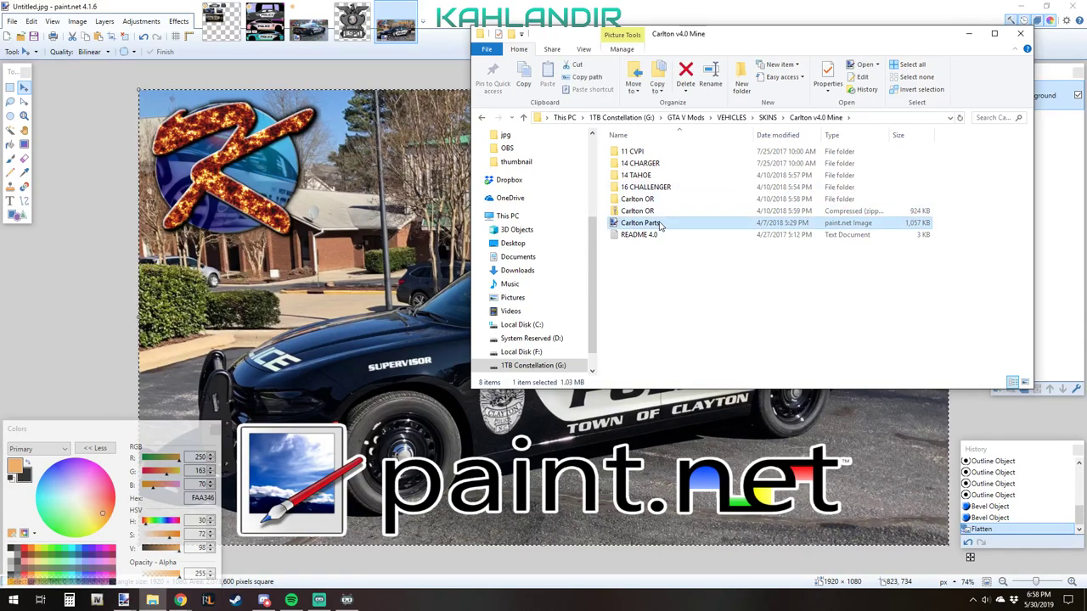
double_click(659, 223)
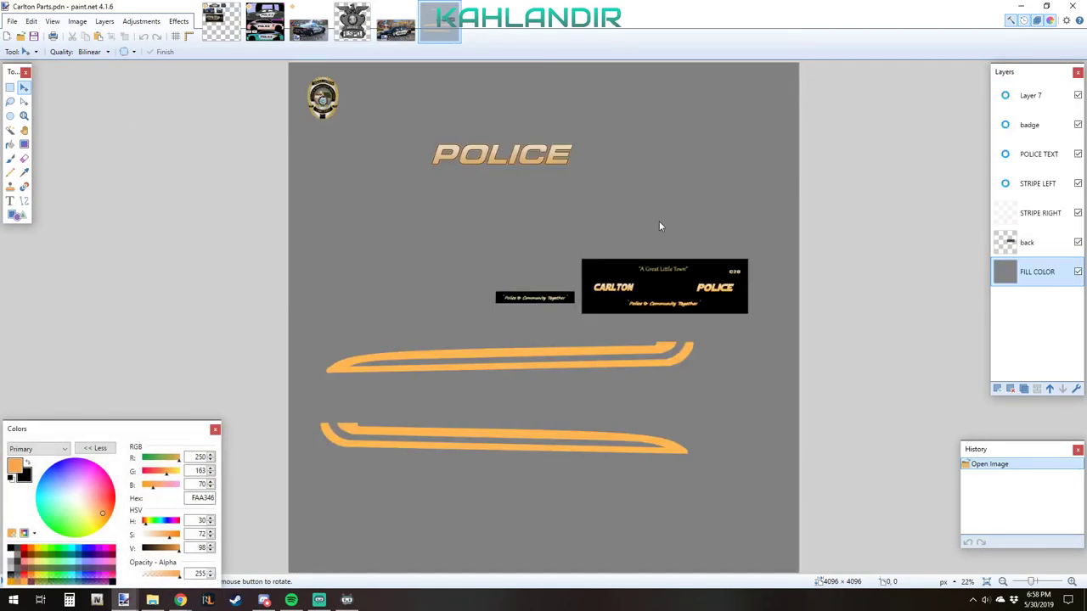
key("ctrl+w")
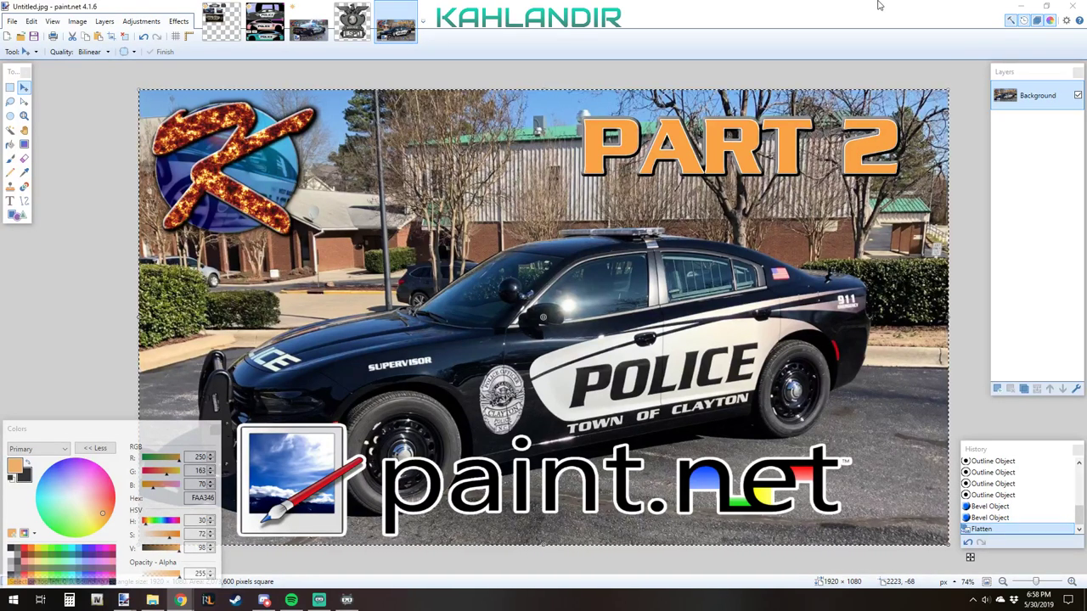
- Create a new 425 × 273 pixel image and paste the copied American flag into it
left_click(6, 37)
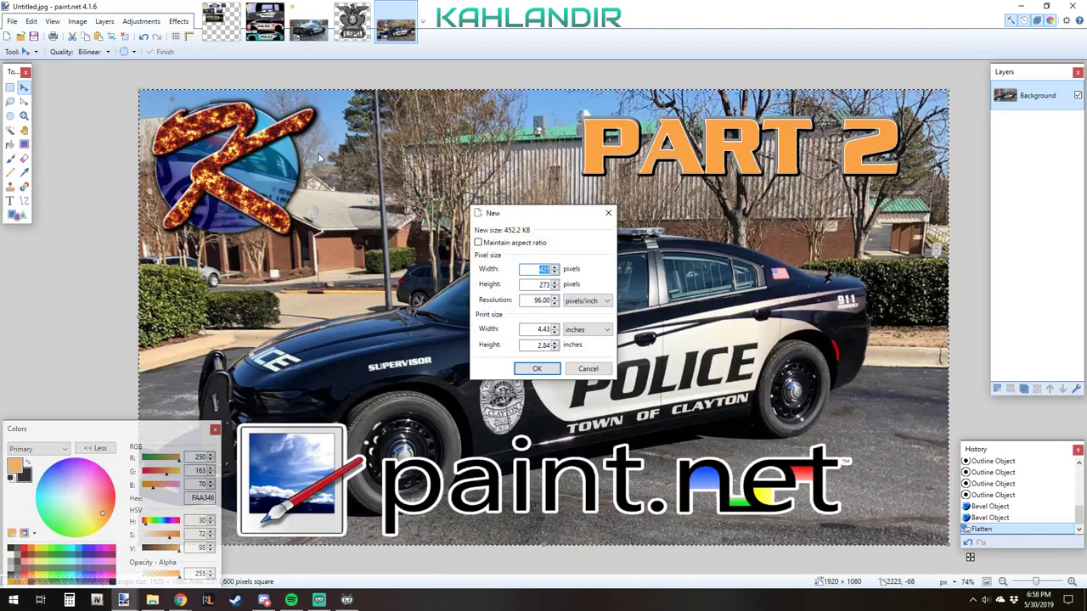
left_click(551, 366)
key("ctrl+v")
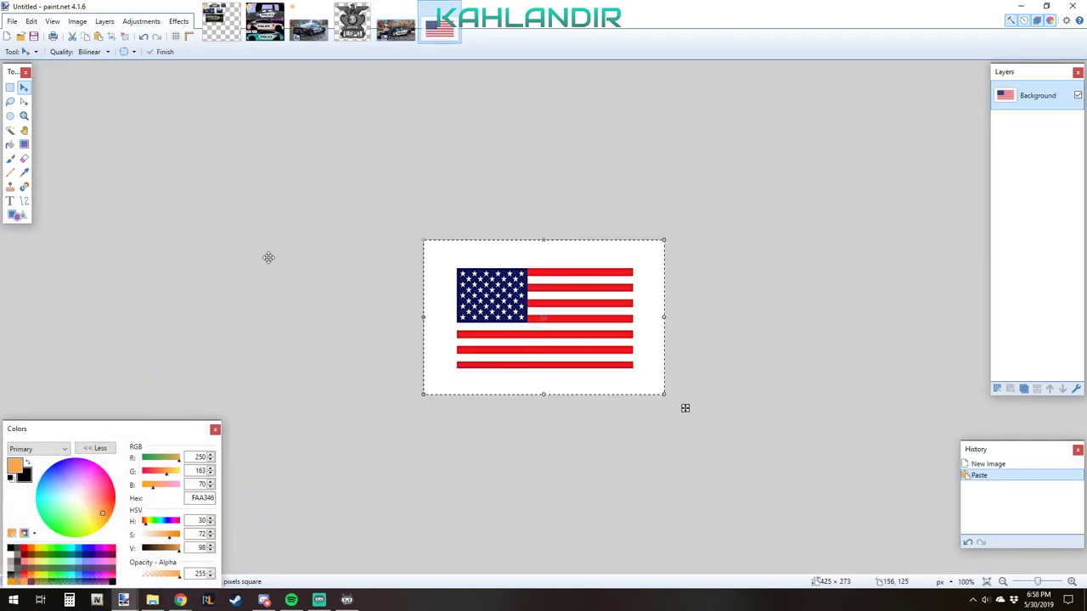
- Try to select the white background around the flag with the Magic Wand
left_click(10, 130)
left_click(533, 260)
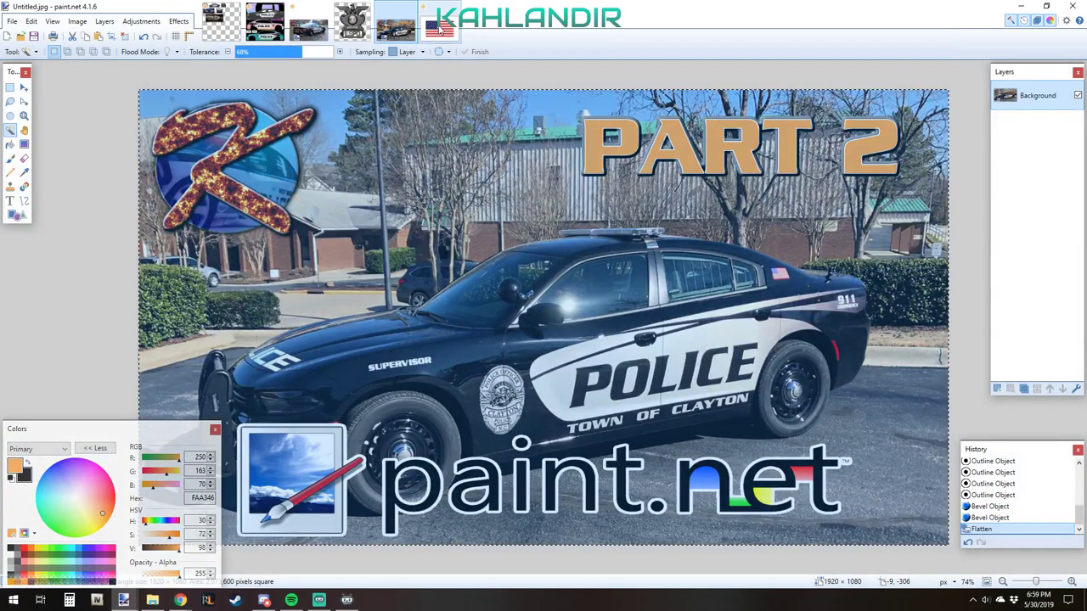
left_click(440, 27)
- Select the flag tightly with a rectangular selection, invert it and erase the white background around the flag
key("s")
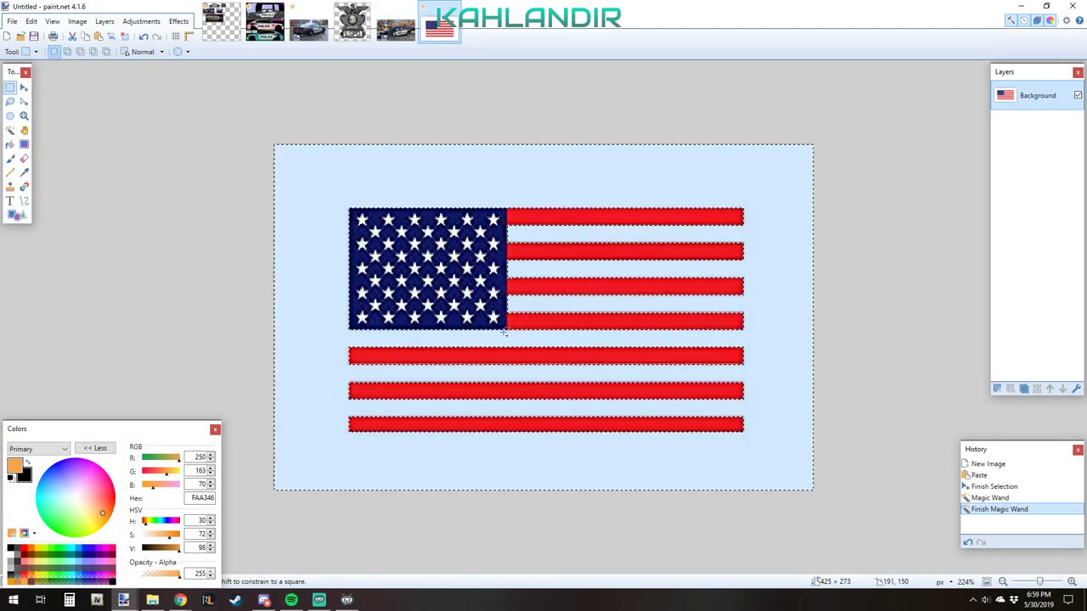
scroll(505, 334, "up", 1)
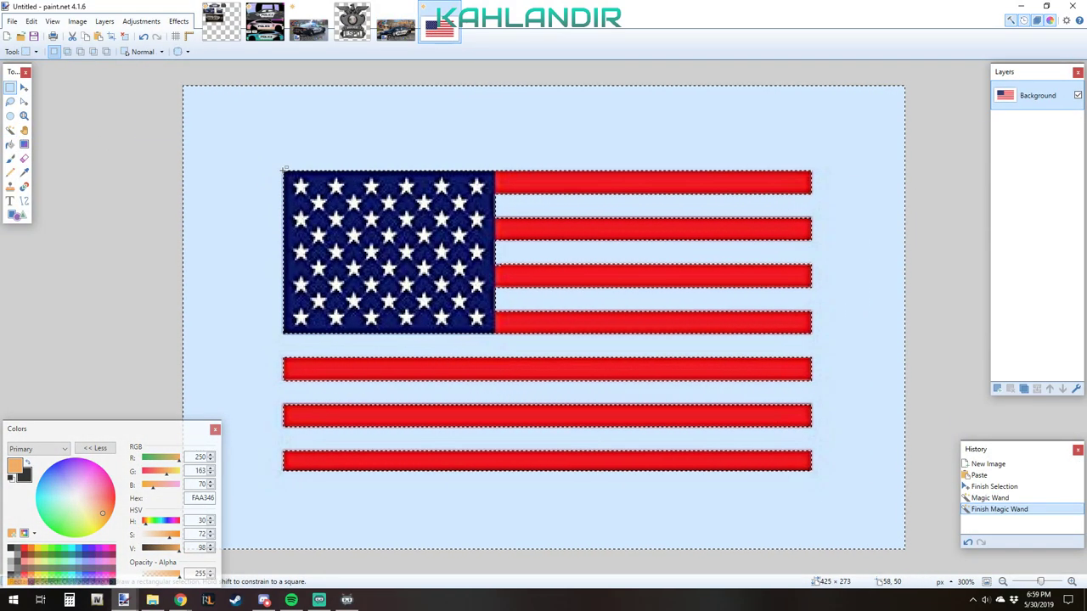
left_click_drag(283, 170, 812, 471)
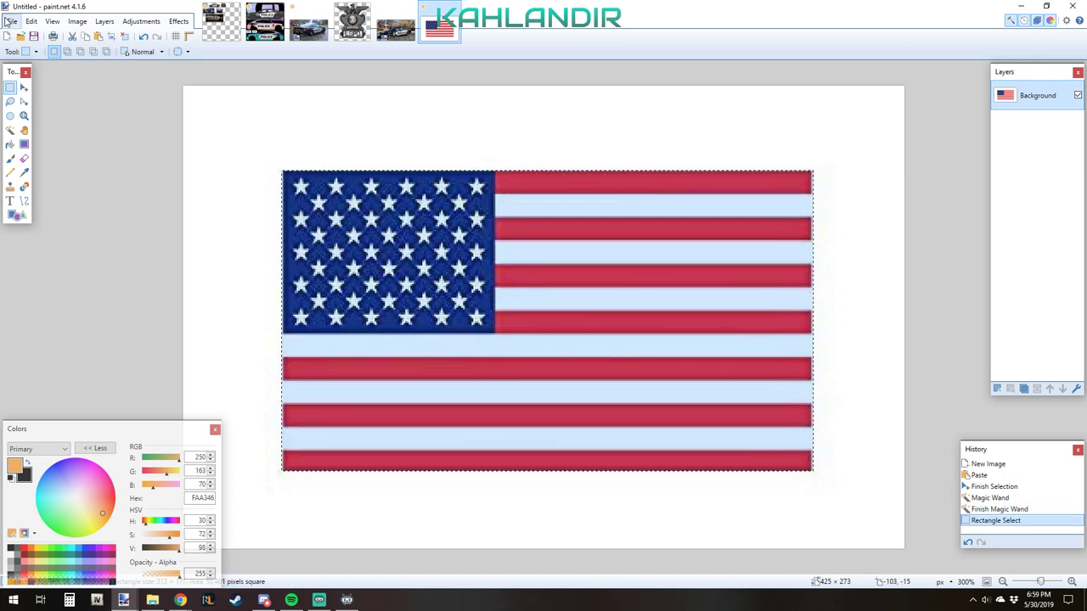
left_click(77, 21)
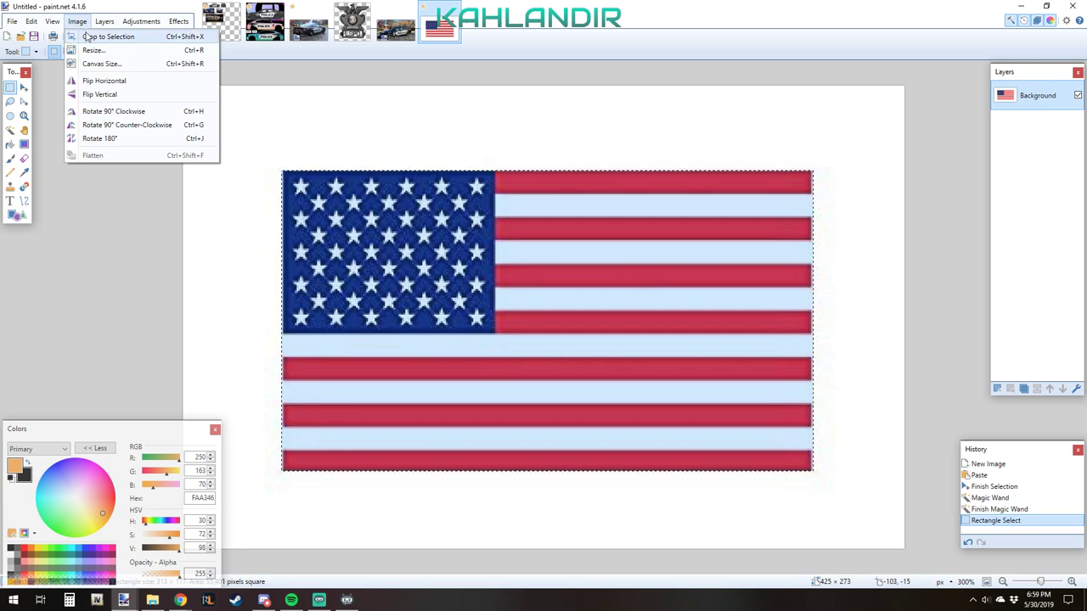
mouse_move(40, 23)
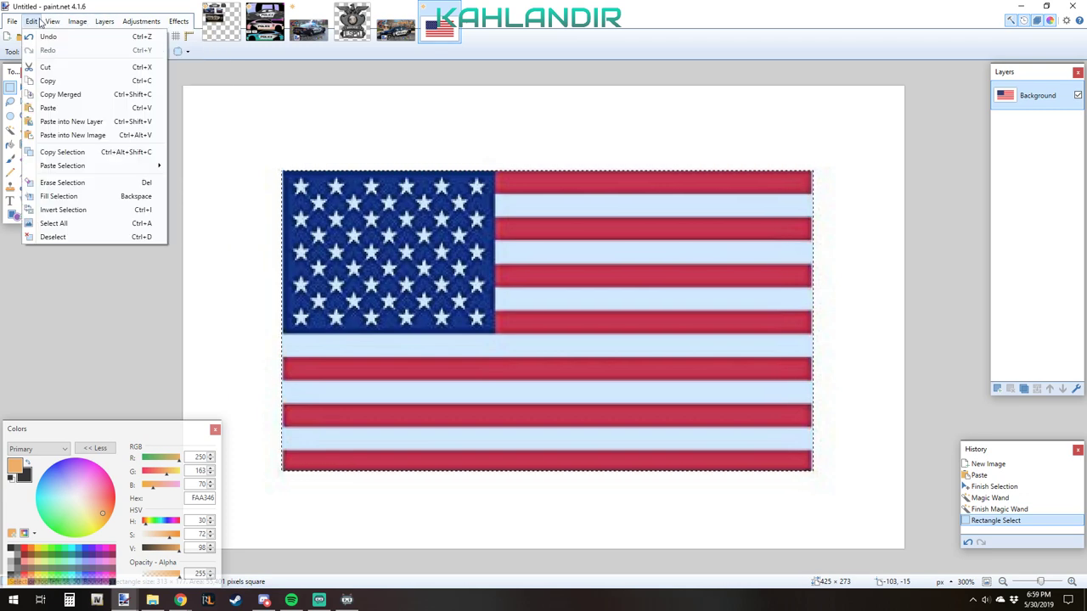
left_click(82, 210)
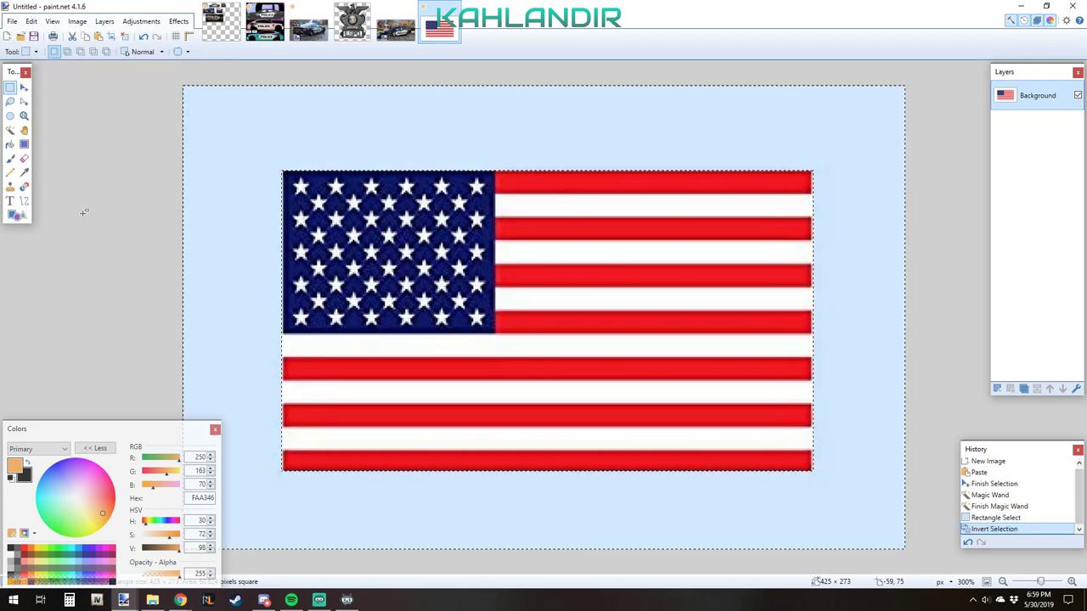
key("Delete")
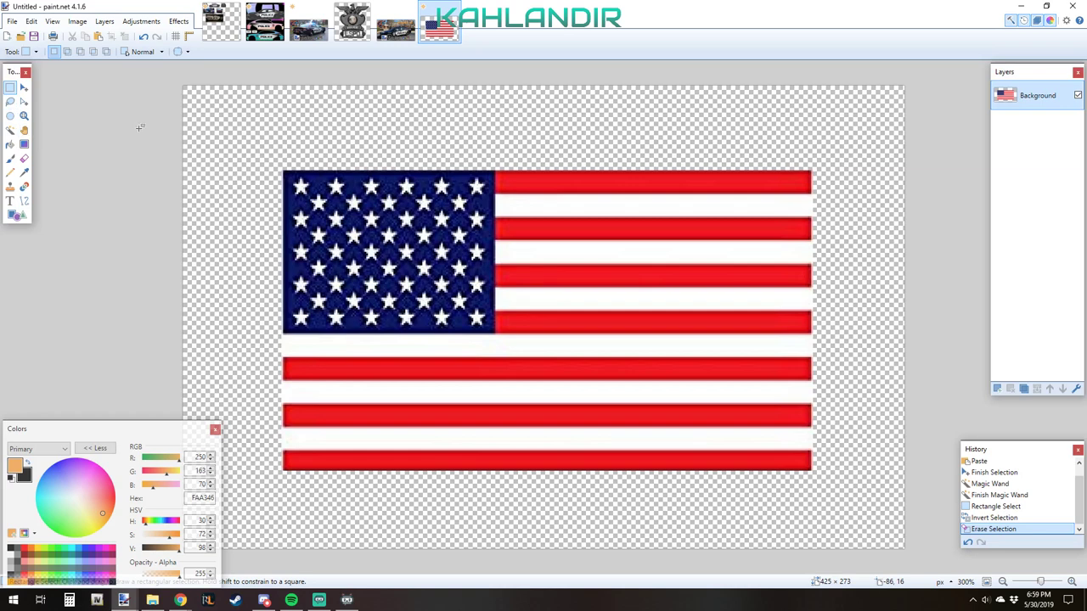
- Select and copy the whole flag image, and switch to the 2018 charger template image
scroll(323, 187, "down", 3)
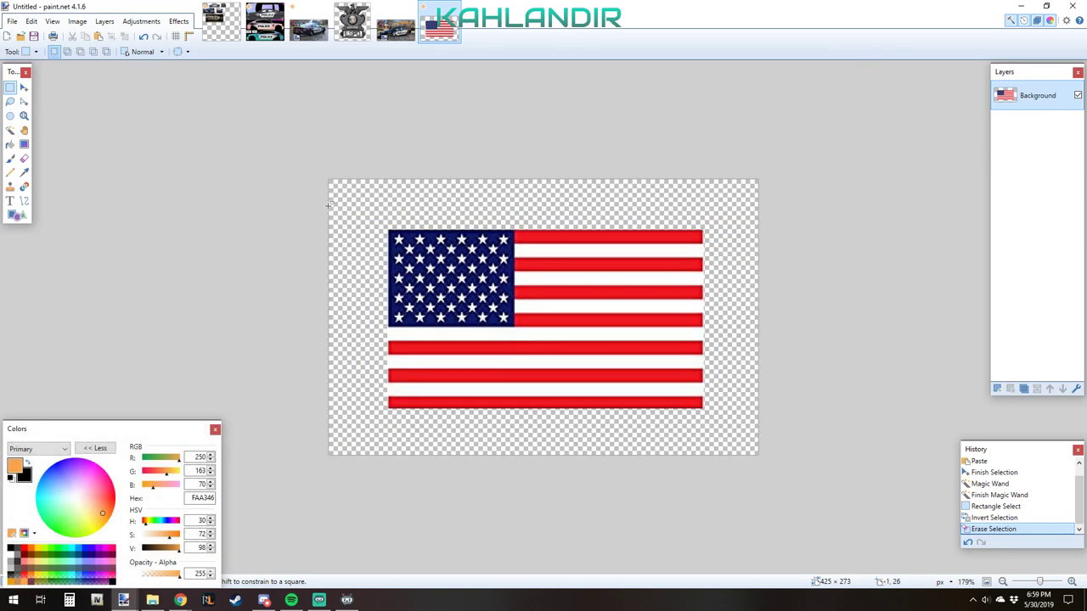
key("ctrl+a")
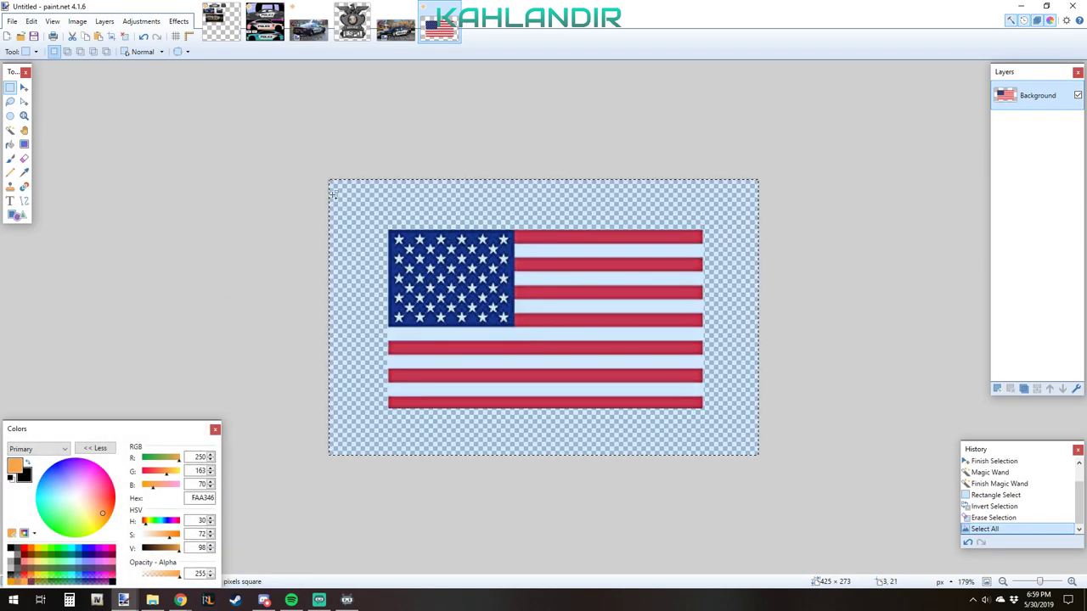
left_click(396, 21)
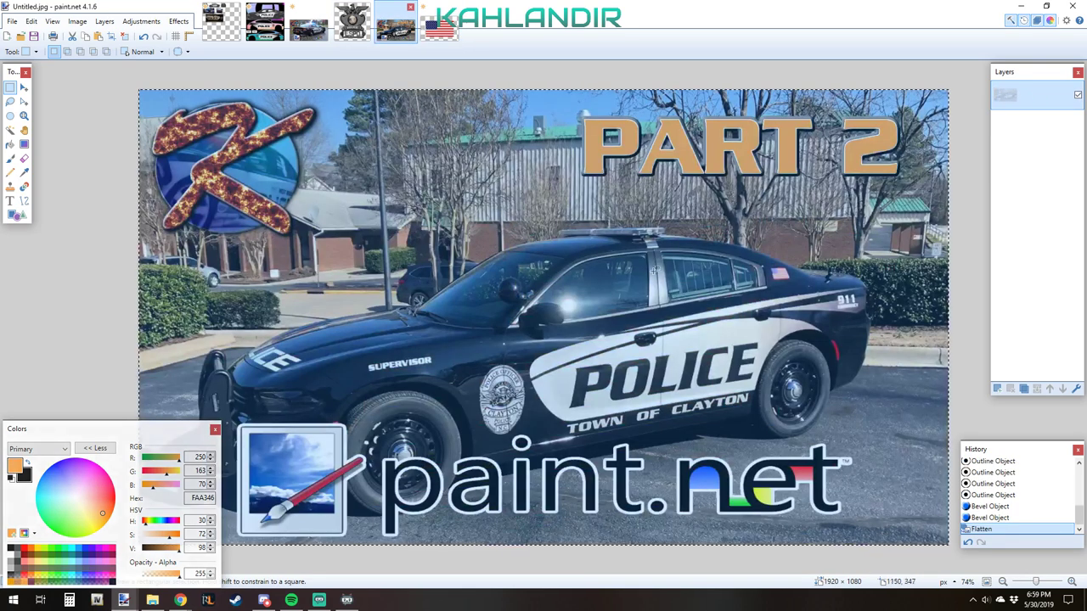
left_click(265, 21)
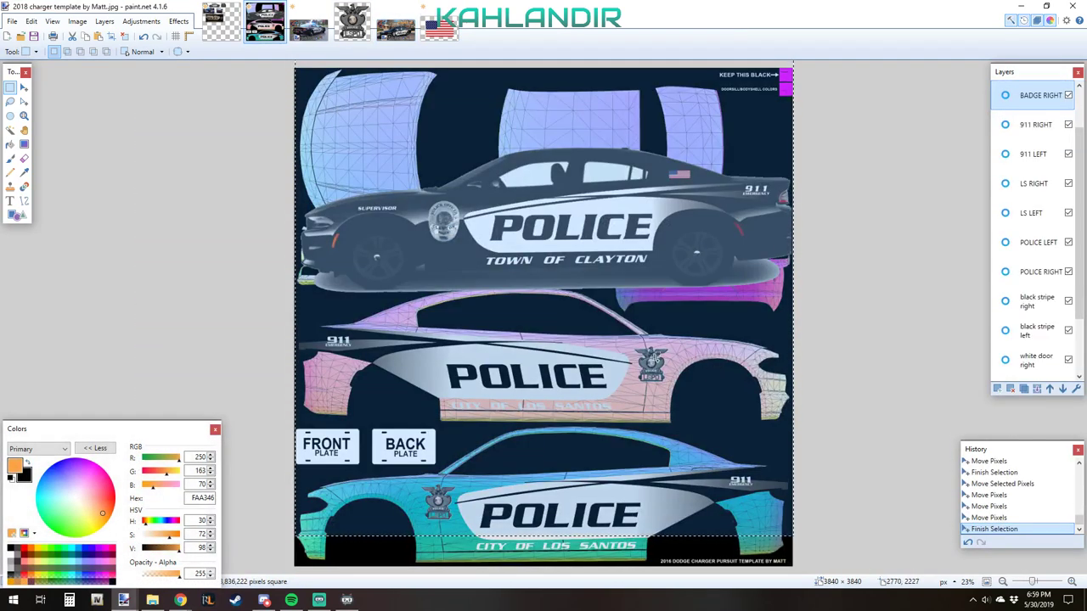
- Add a new layer directly above BADGE LEFT and name it "flag left"
scroll(555, 535, "up", 1)
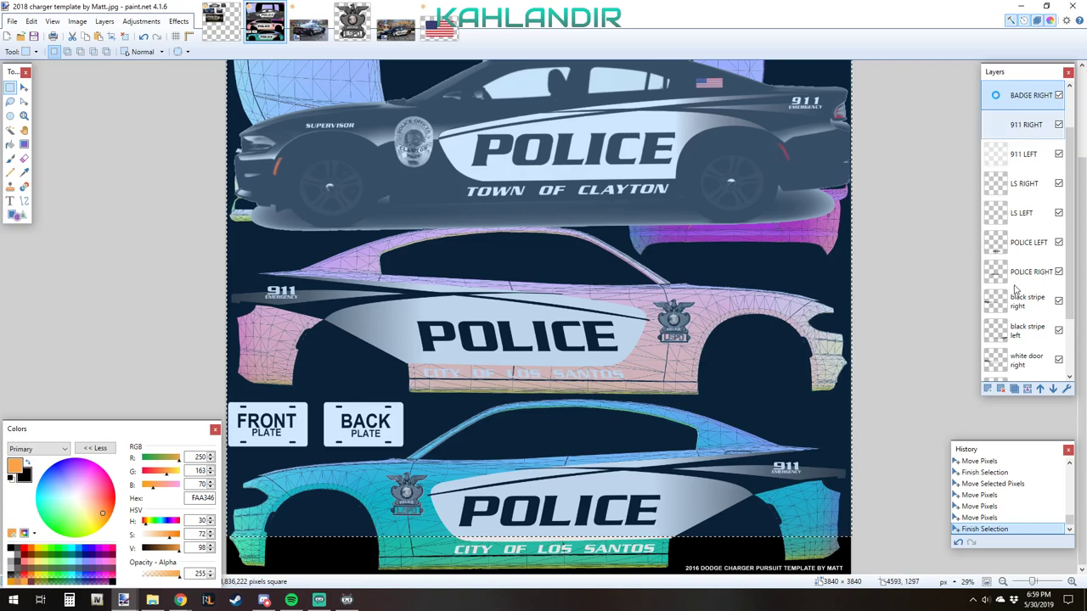
scroll(1021, 170, "up", 1)
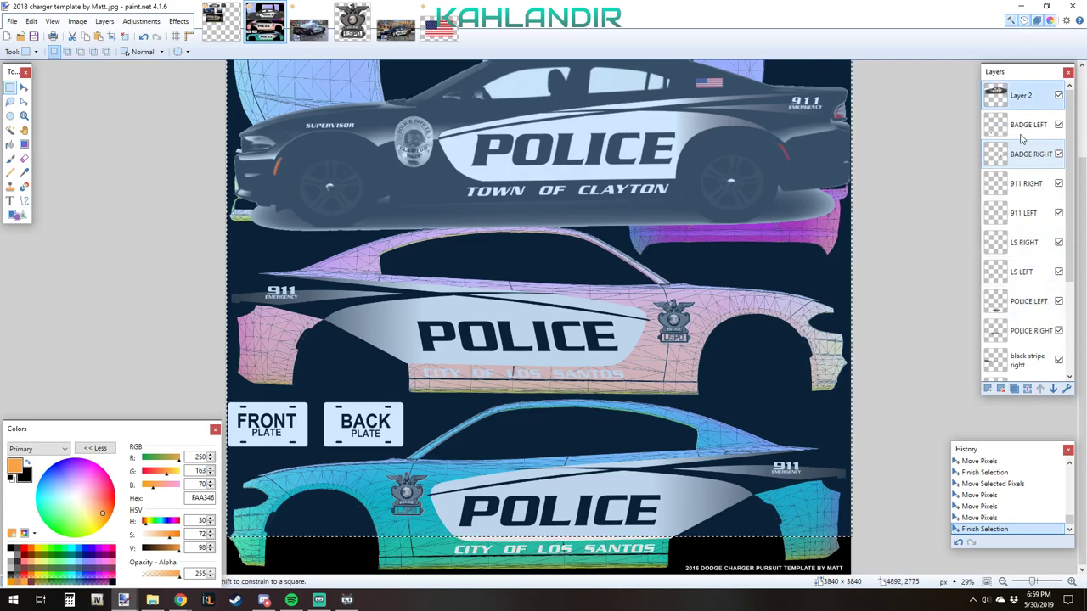
left_click(989, 388)
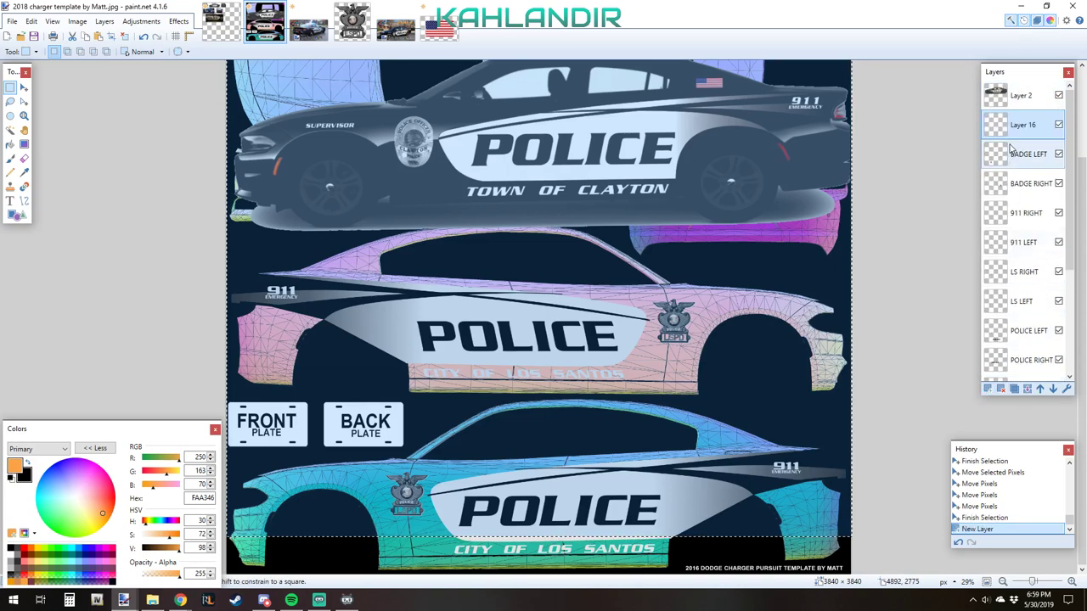
double_click(1015, 126)
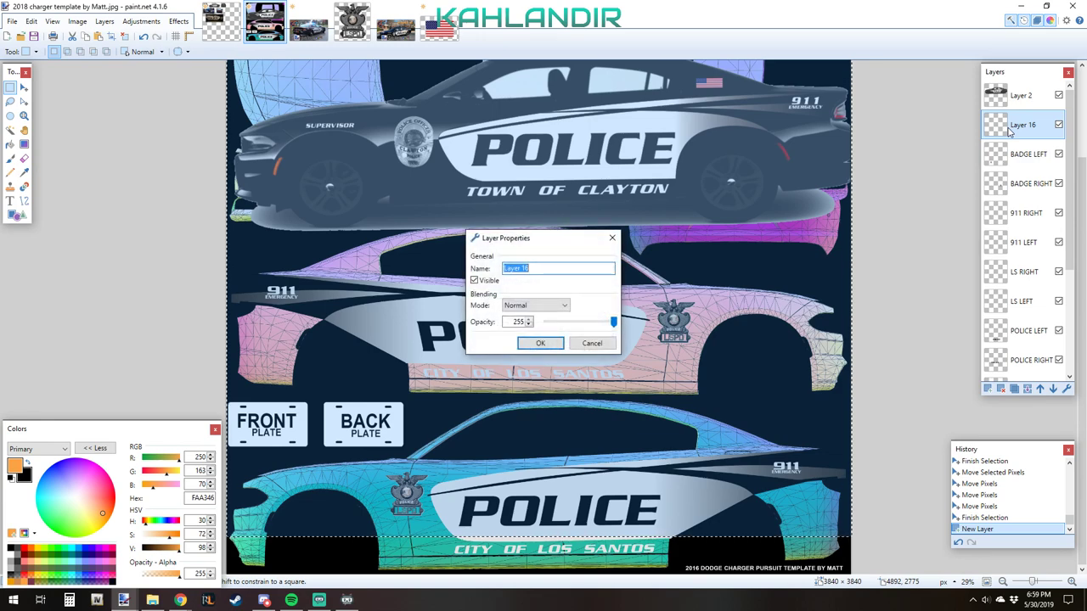
key("super")
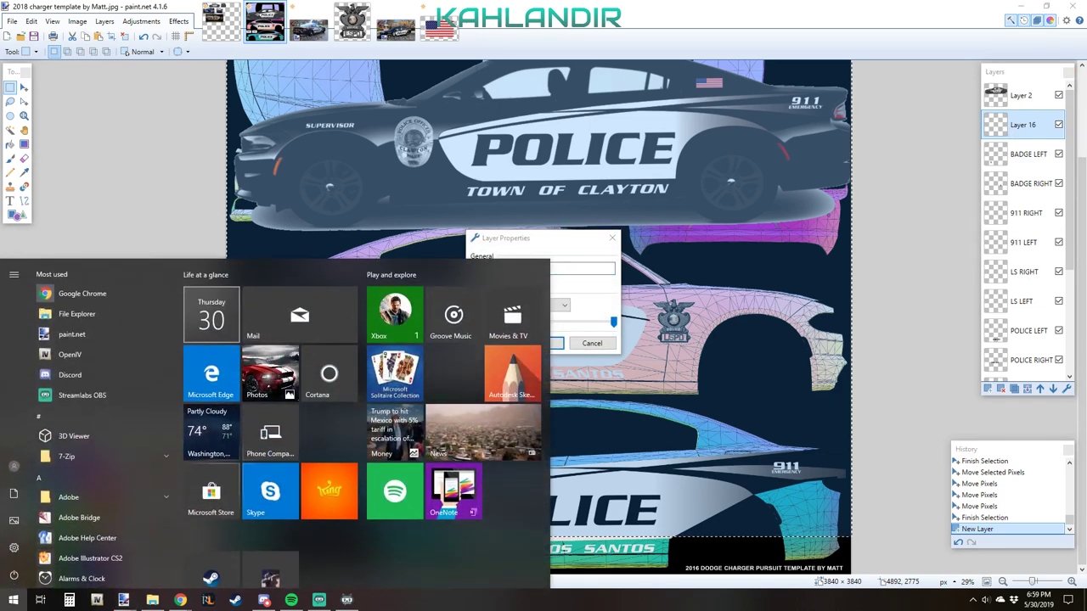
key("super")
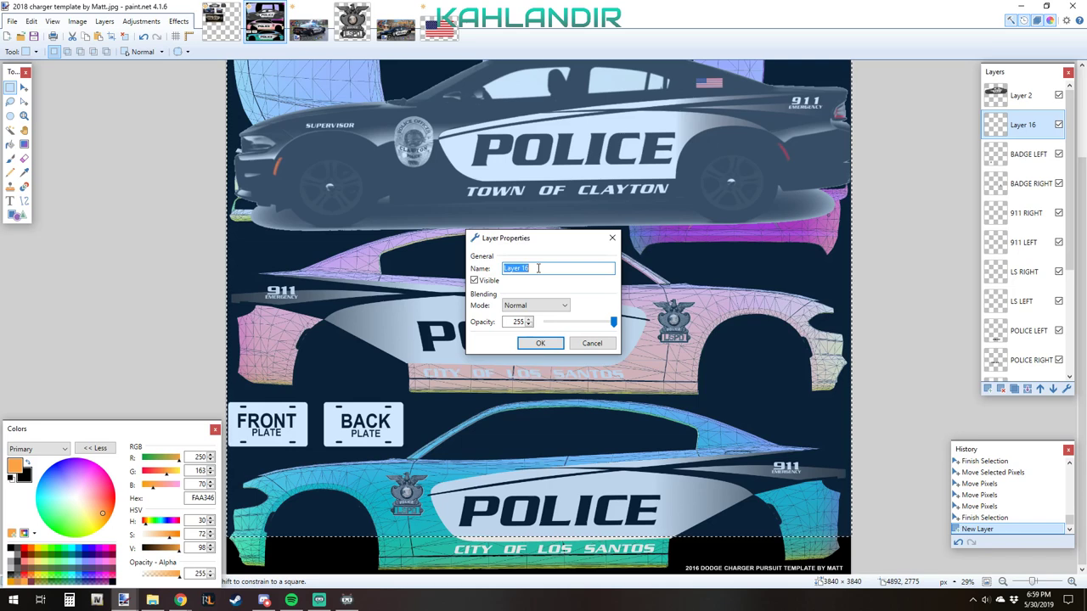
key("BackSpace")
type("flag left")
key("Return")
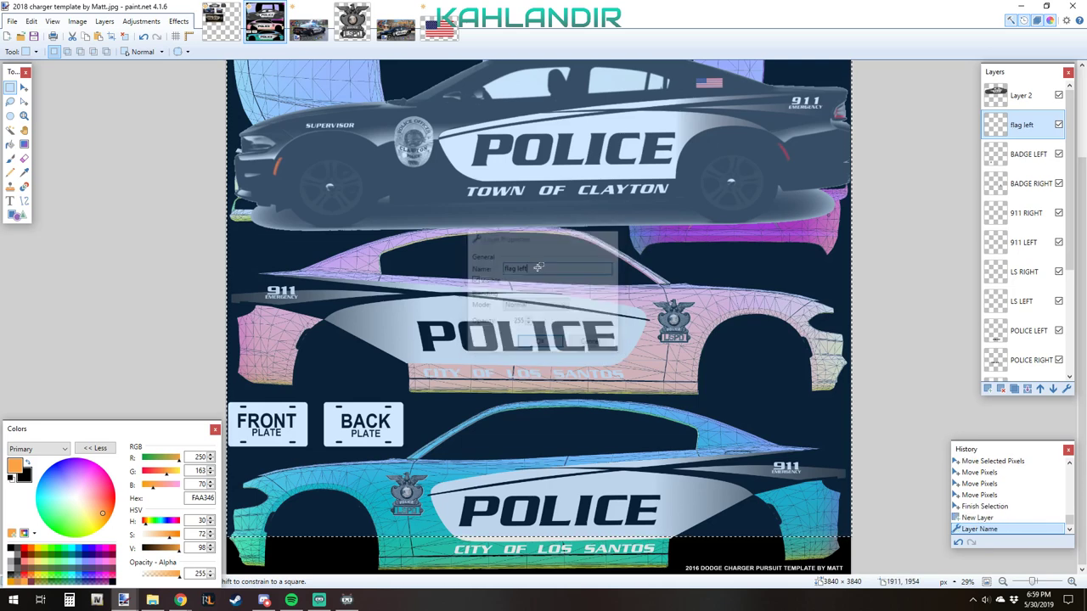
- Paste the flag, shrink it to about 155 × 99 pixels and place it behind the rear window on the blue side of the car
key("ctrl+v")
left_click_drag(261, 106, 670, 392)
scroll(669, 425, "up", 3)
scroll(668, 427, "up", 3)
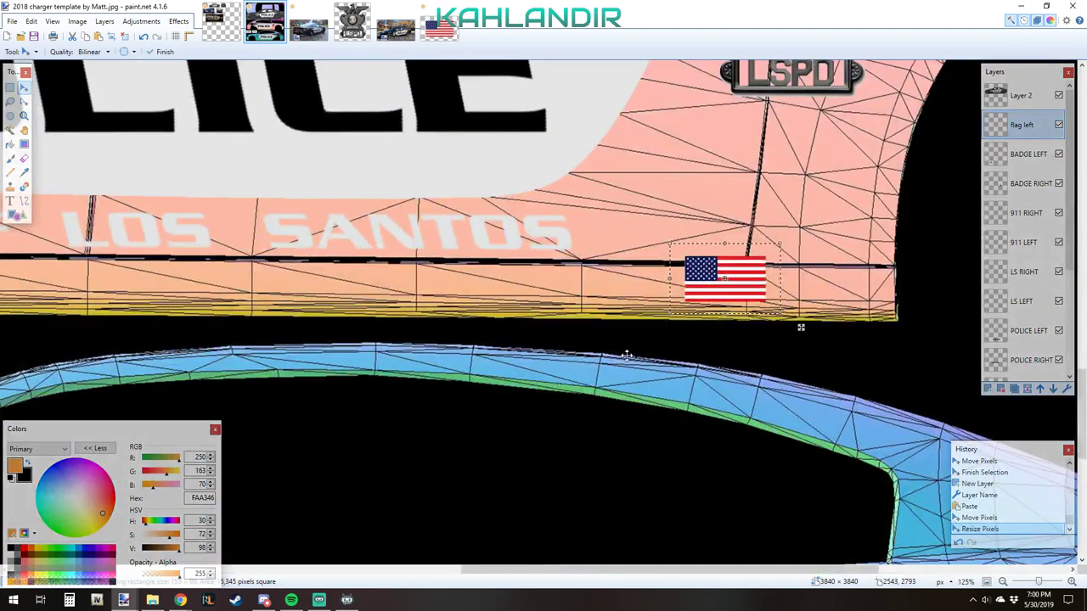
left_click_drag(626, 357, 771, 487)
scroll(760, 476, "down", 3)
scroll(680, 340, "right", 2)
left_click_drag(639, 262, 715, 314)
- Resize the whole template image to 4096 × 4096 pixels
left_click(76, 23)
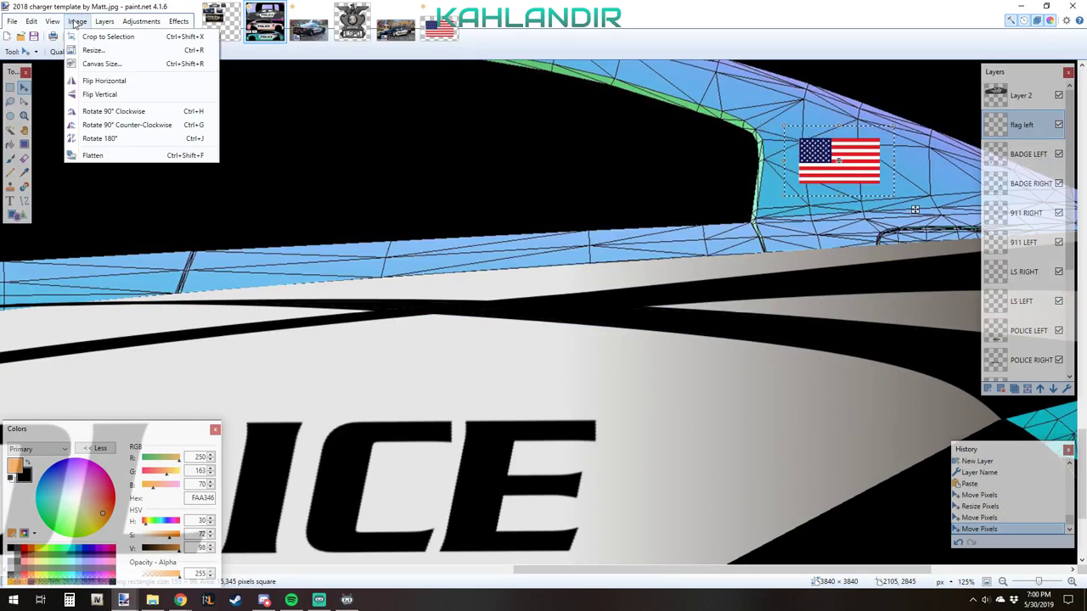
left_click(91, 52)
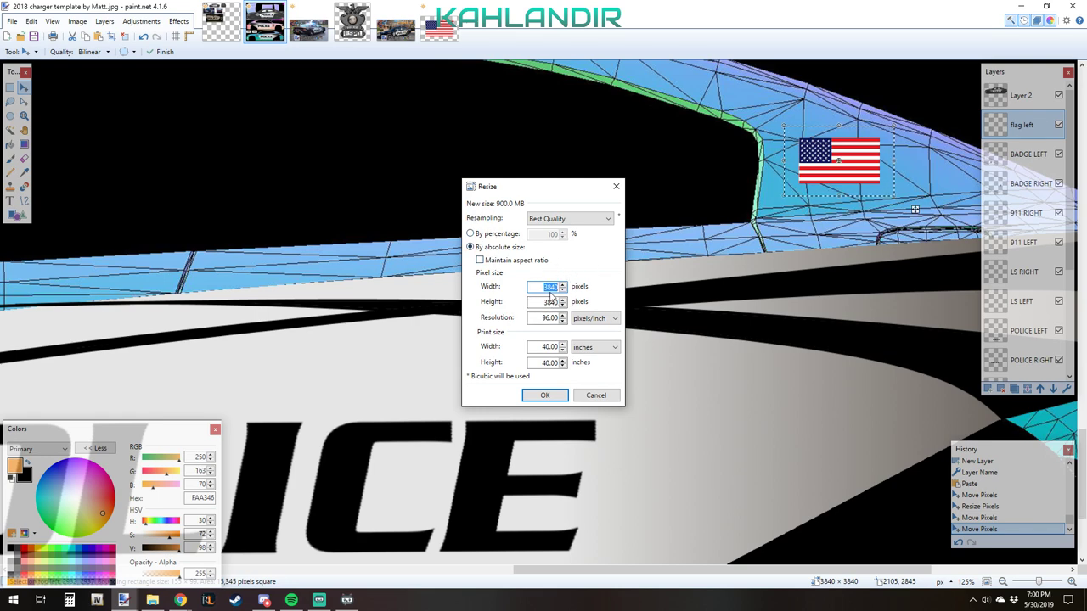
type("4096")
key("Tab")
type("4096")
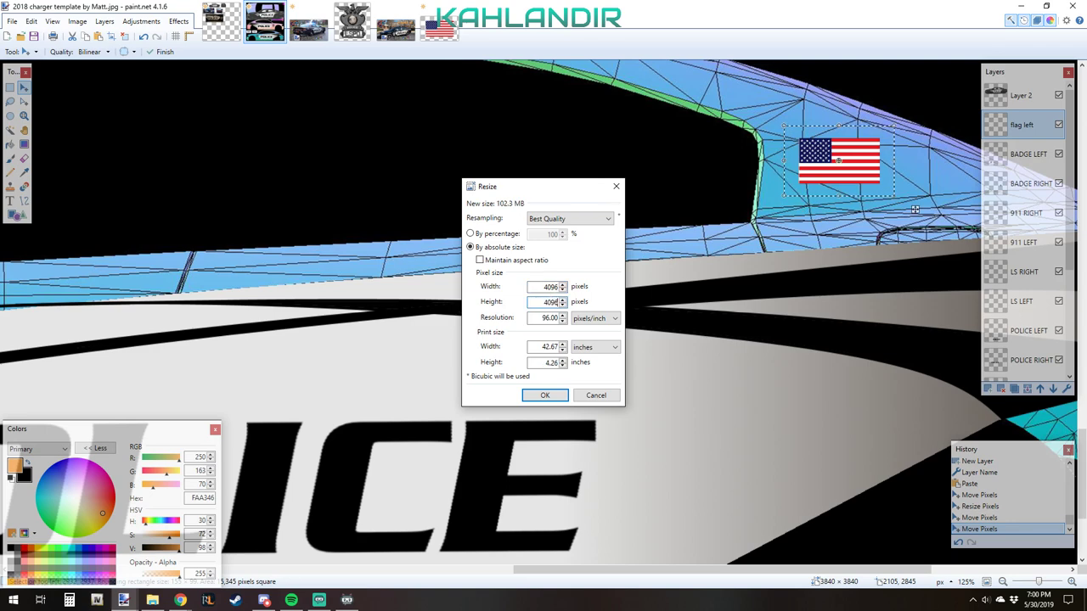
left_click(544, 396)
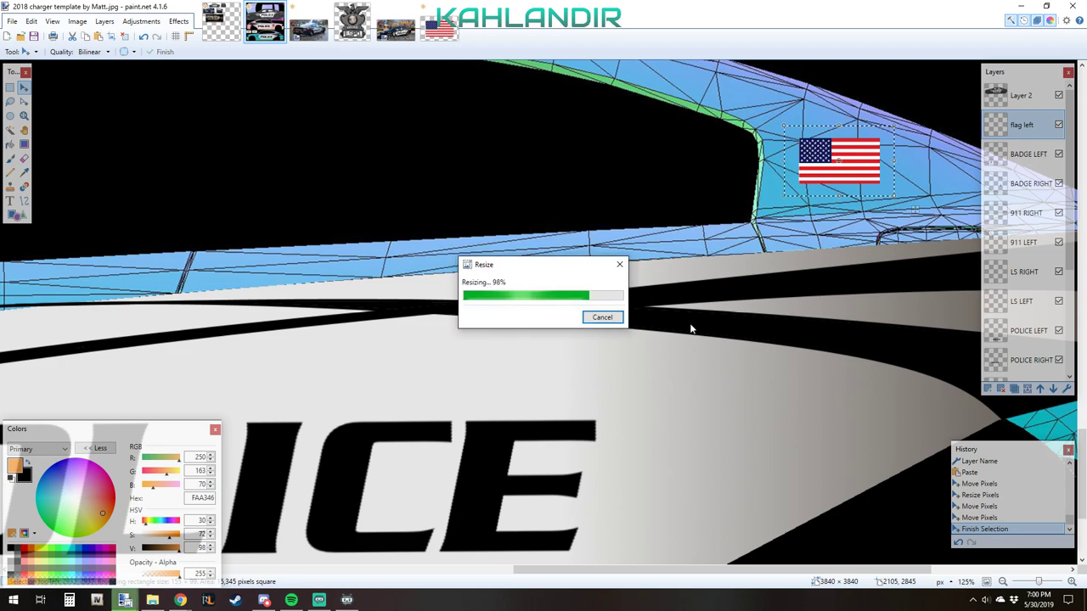
- Compare the flag decal on the blue side with the flag on the reference car across the resized template
scroll(718, 317, "down", 4)
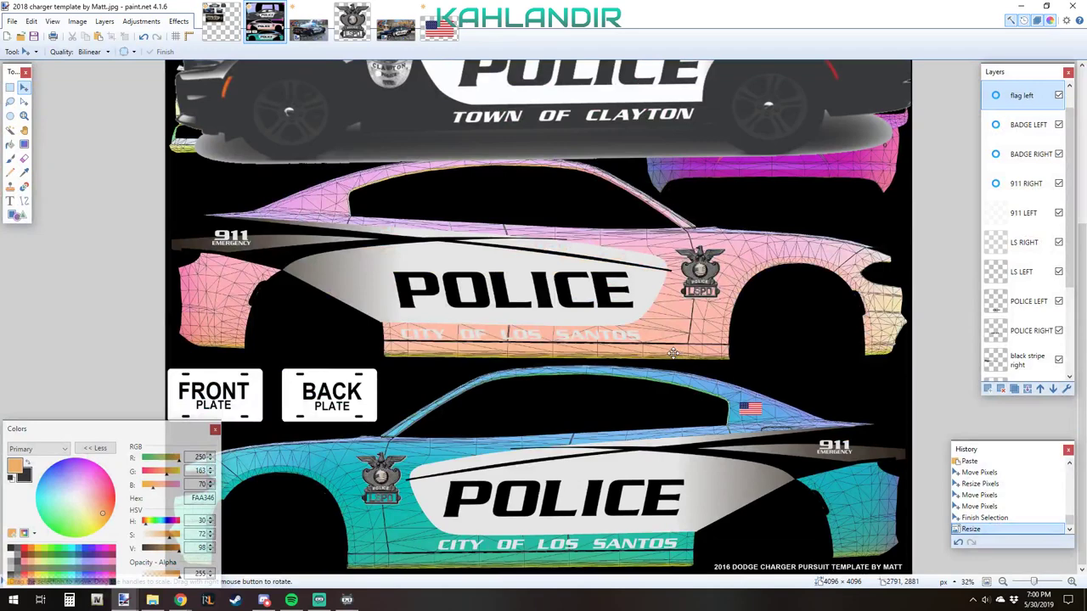
scroll(673, 353, "up", 4)
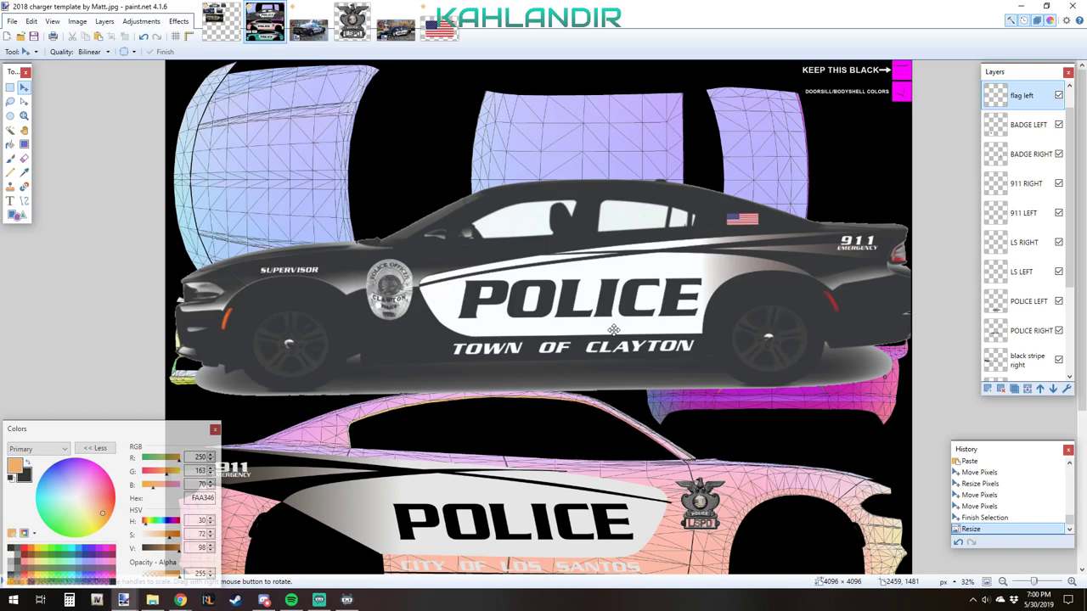
scroll(836, 353, "down", 4)
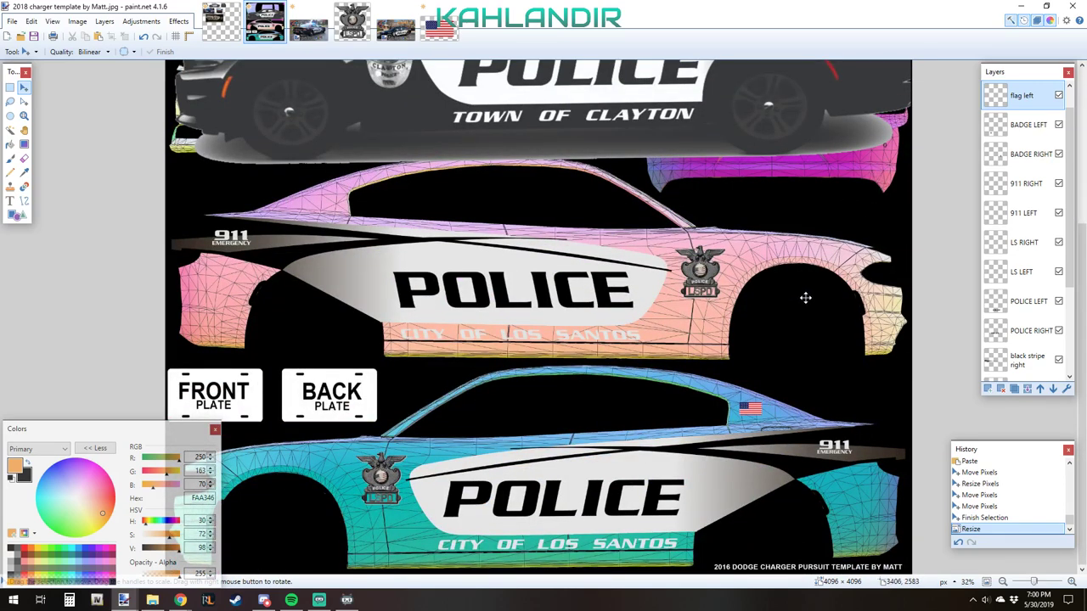
scroll(812, 284, "up", 1)
scroll(806, 374, "up", 5, "ctrl")
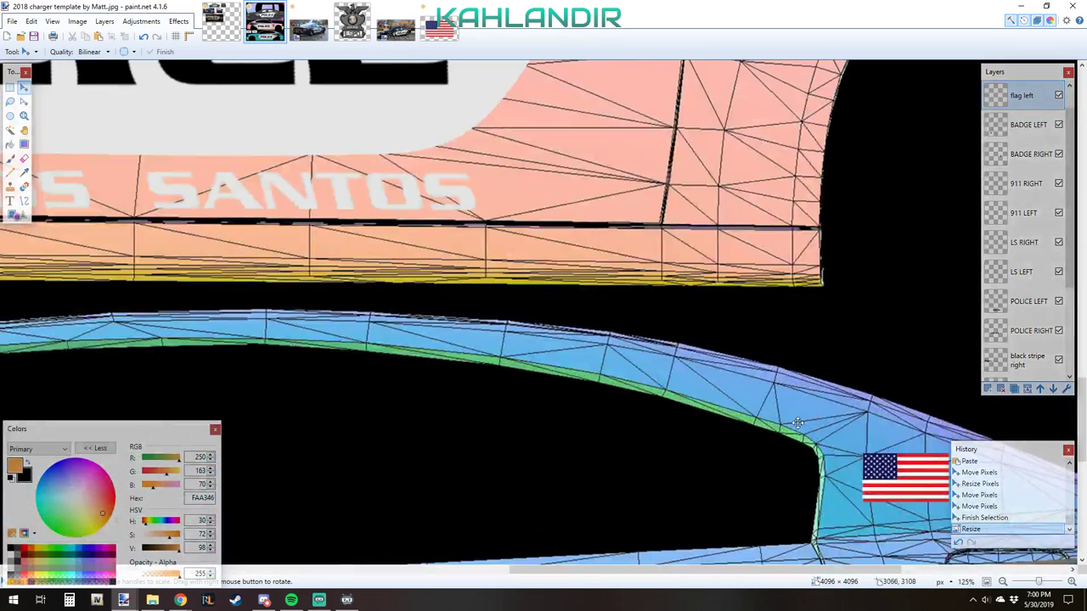
scroll(798, 422, "down", 3)
scroll(630, 278, "up", 1, "ctrl")
scroll(629, 277, "down", 1, "ctrl")
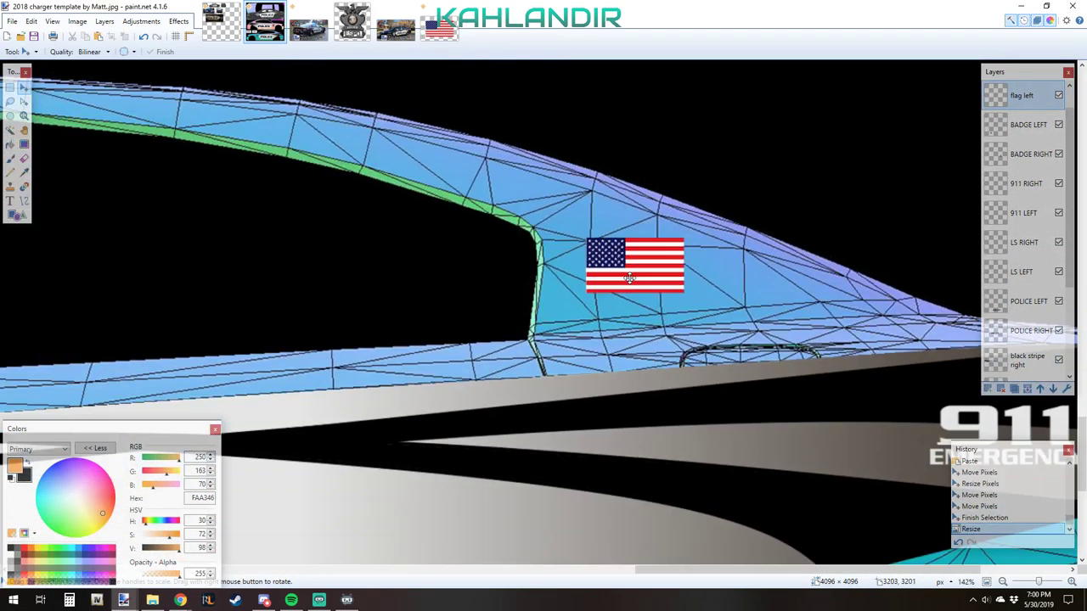
scroll(626, 276, "down", 1, "ctrl")
- Paste the flag again on the flag left layer, shrink it to about 191 × 123 pixels and cover the existing flag decal
key("ctrl+v")
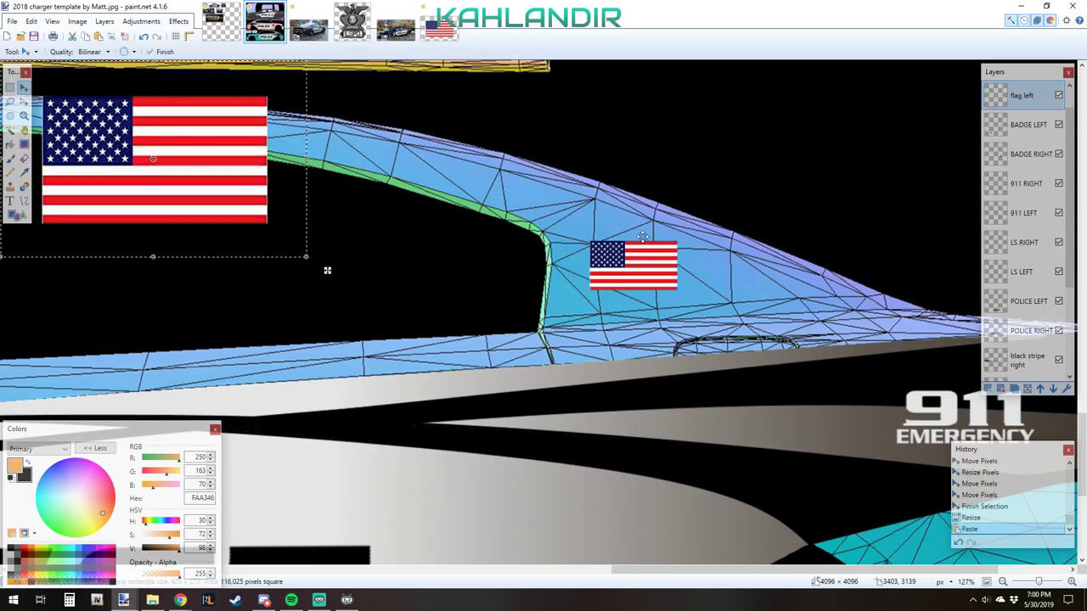
left_click_drag(328, 267, 766, 304)
left_click_drag(671, 257, 646, 281)
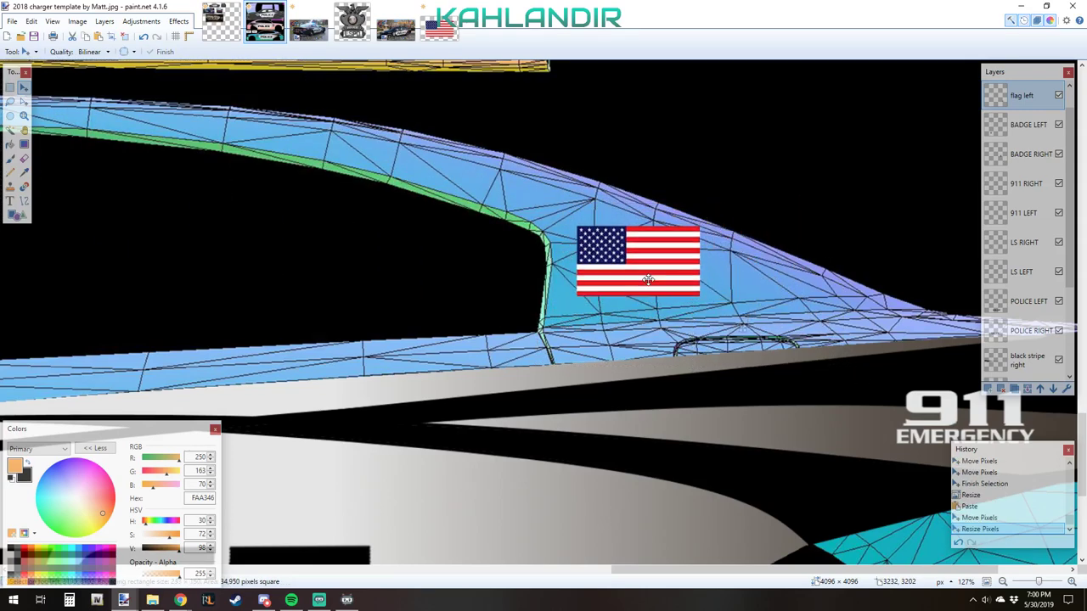
left_click_drag(719, 213, 631, 232)
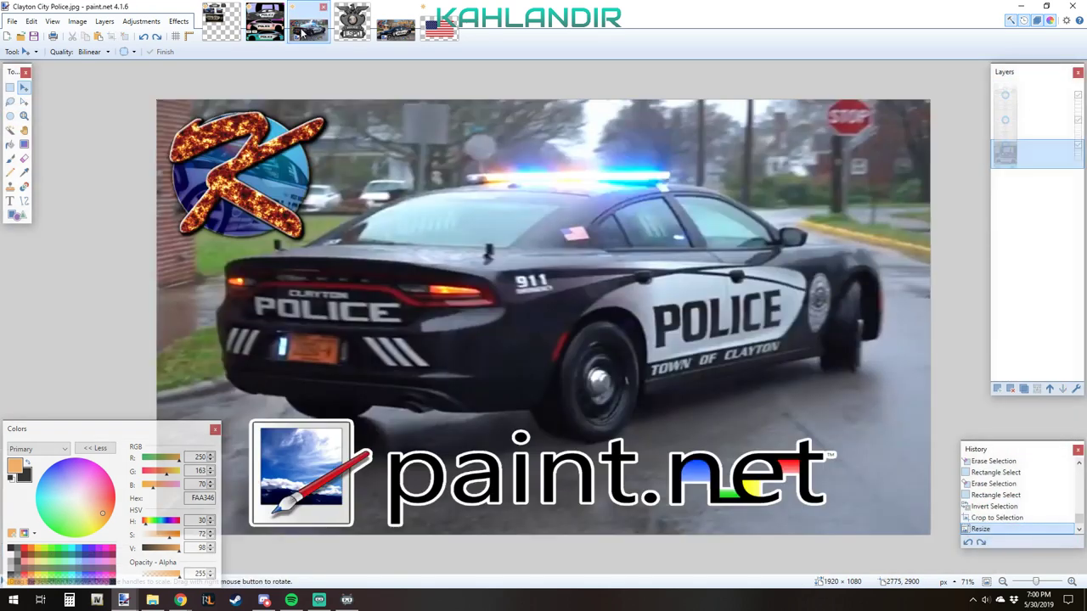
- Examine the rear-pillar flag on the two Clayton police car photos and return to the 2018 charger template
left_click(310, 25)
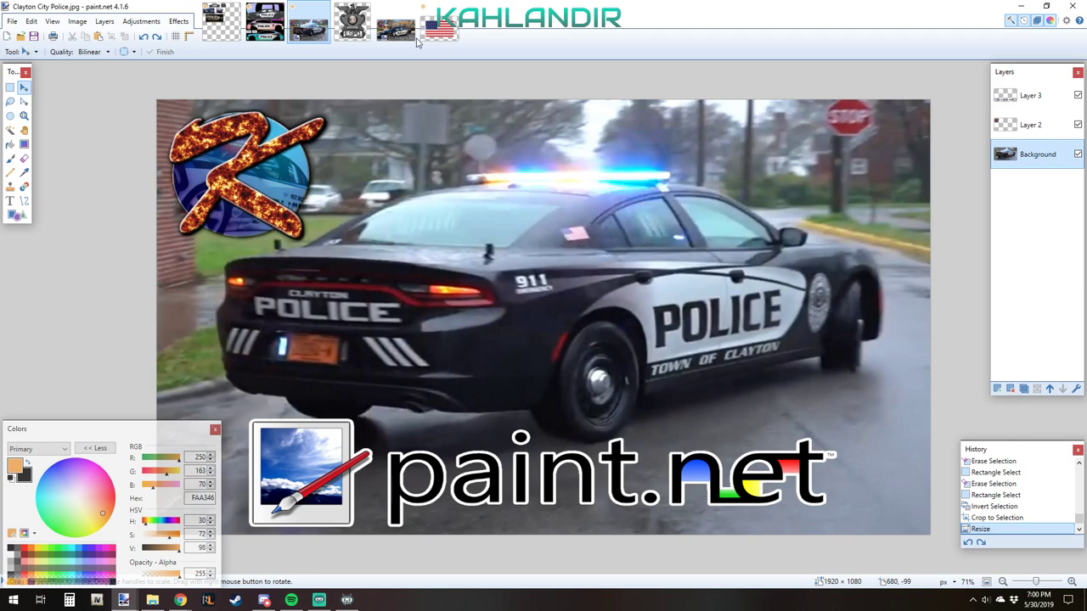
left_click(396, 25)
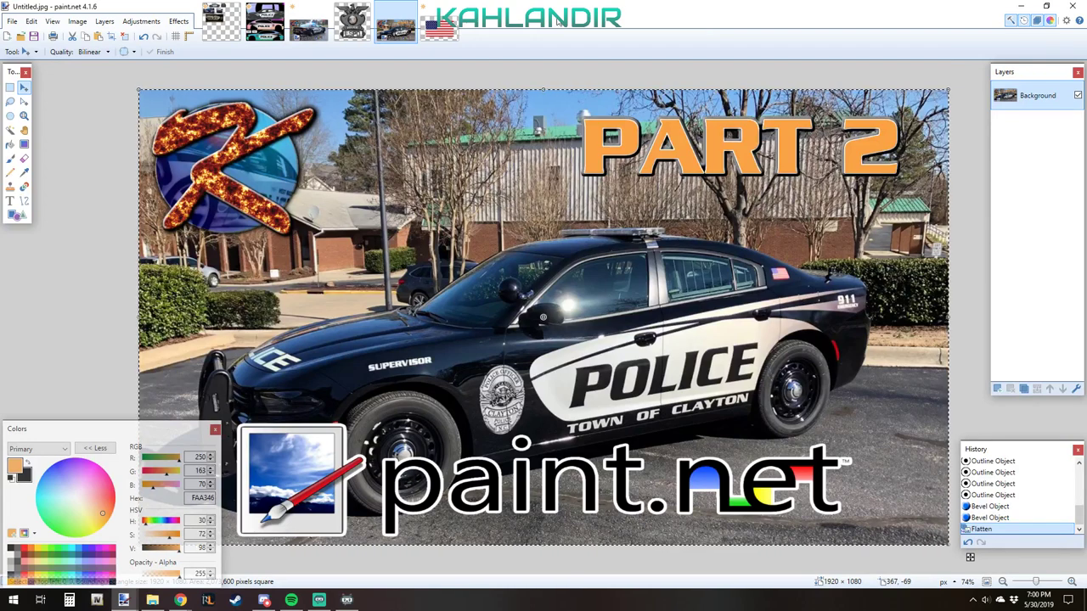
left_click(265, 601)
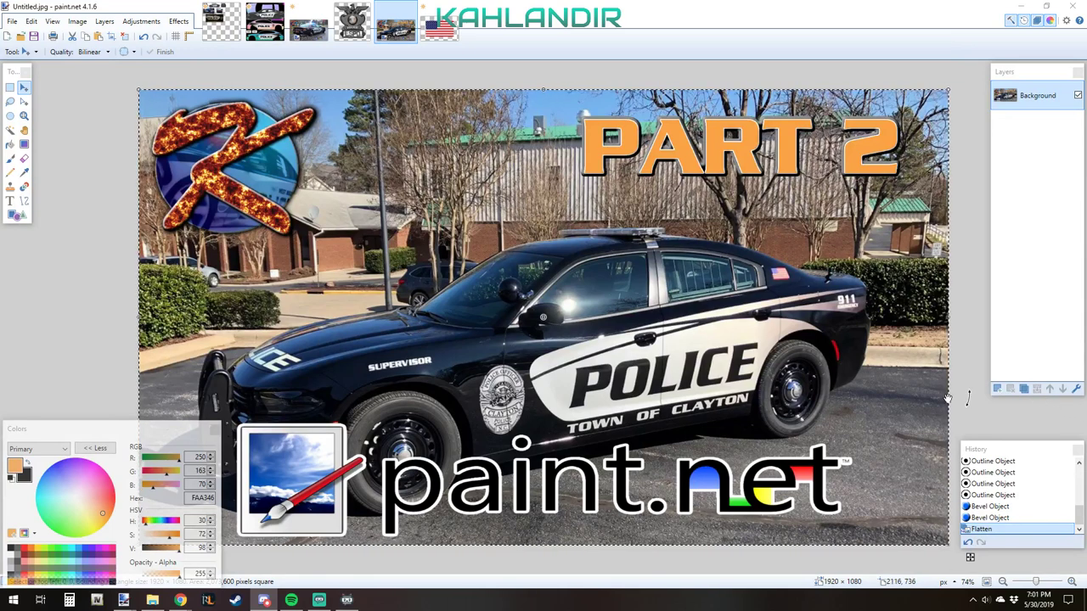
key("F5")
key("F7")
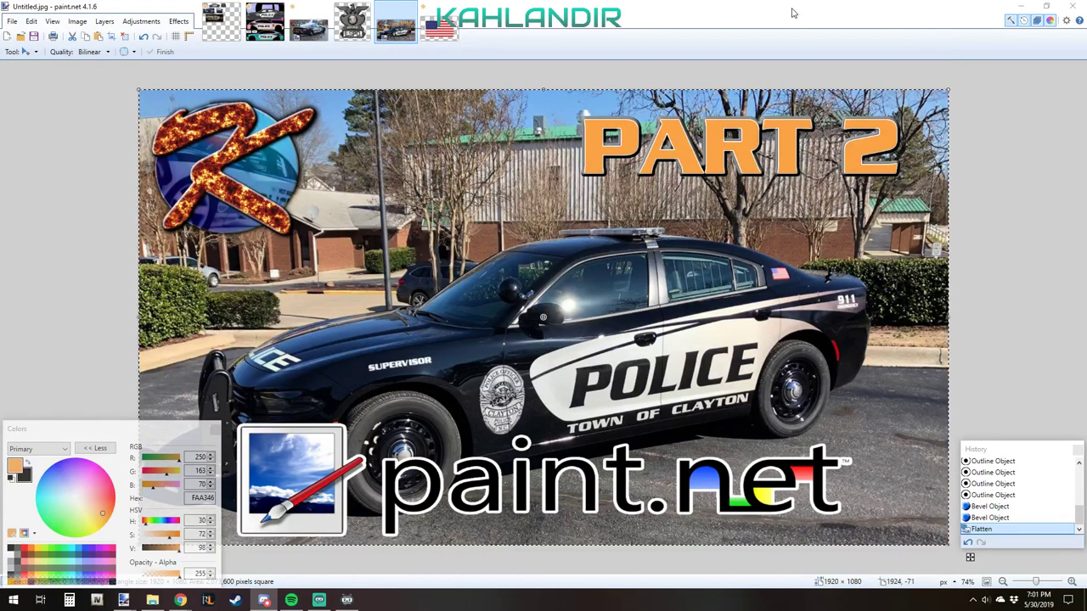
key("F5")
key("F7")
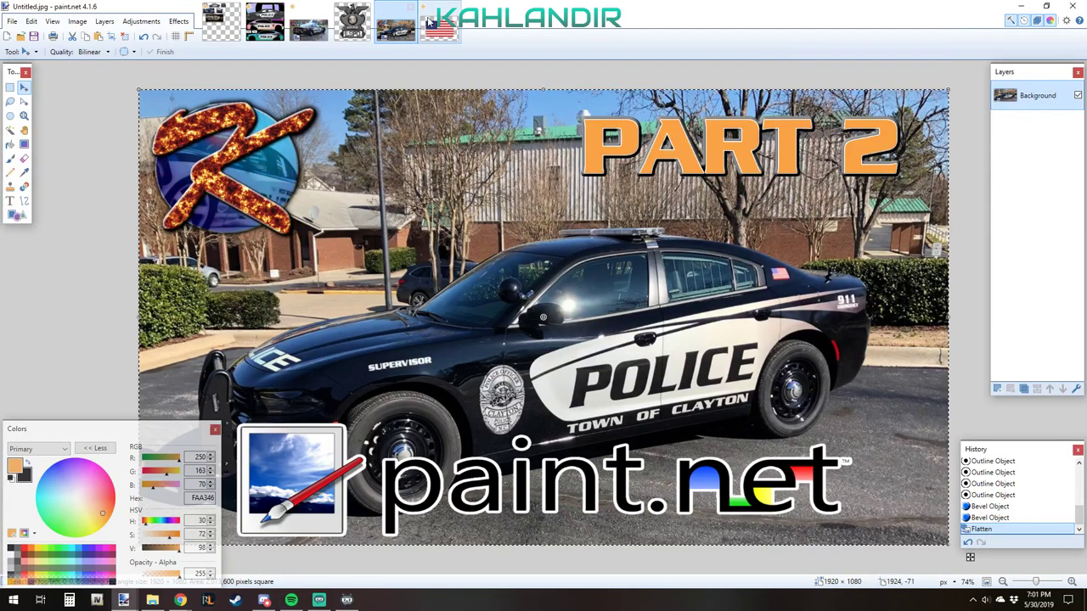
left_click(265, 21)
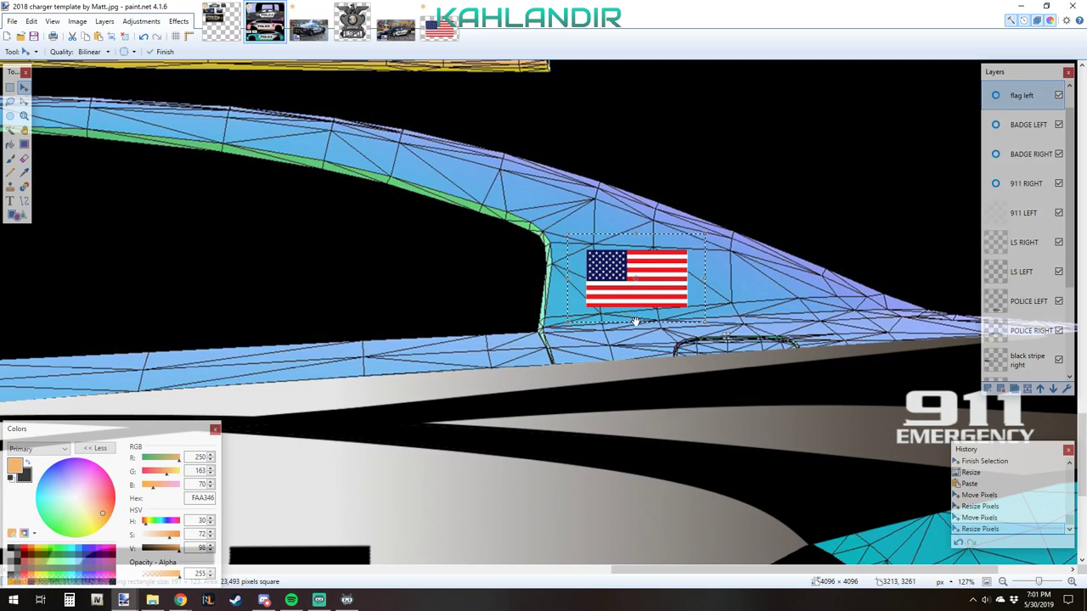
- Shrink the pasted flag to about 183 × 117 pixels and center it behind the rear window on the blue side
left_click_drag(636, 318, 668, 302)
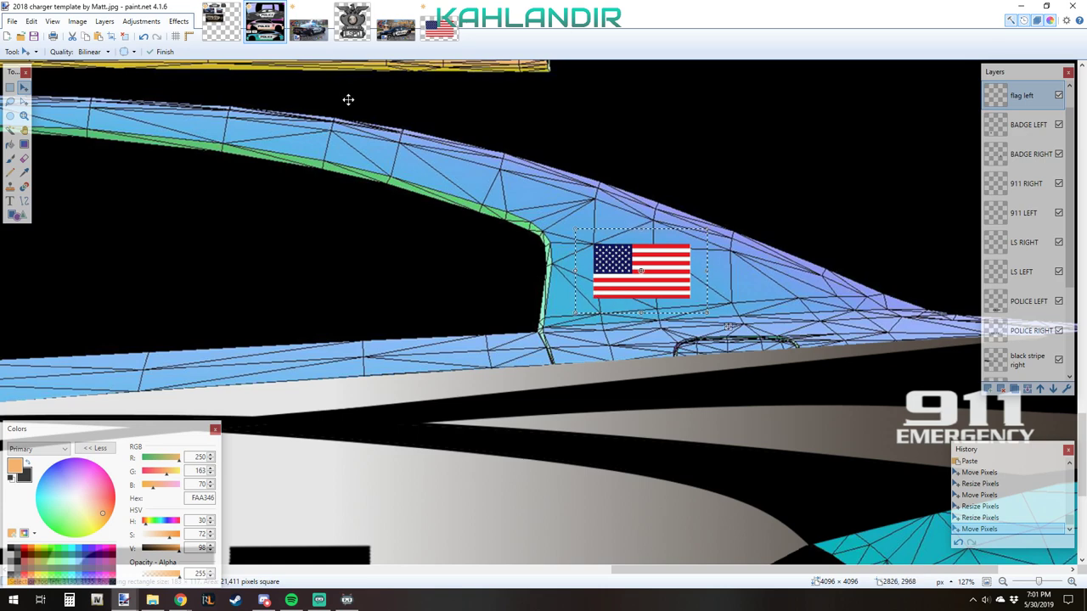
left_click(309, 25)
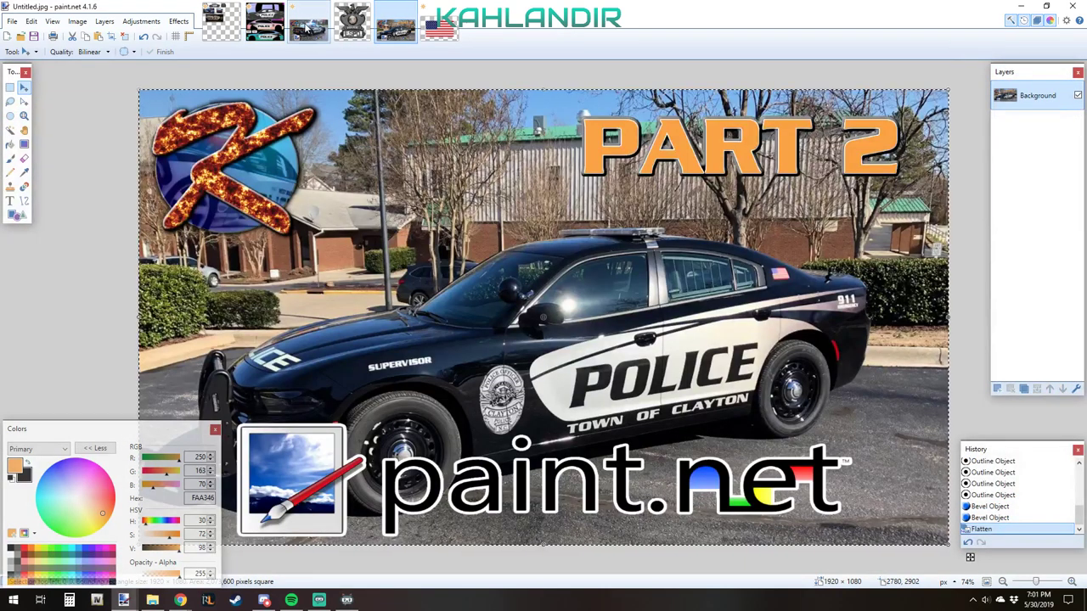
left_click(265, 27)
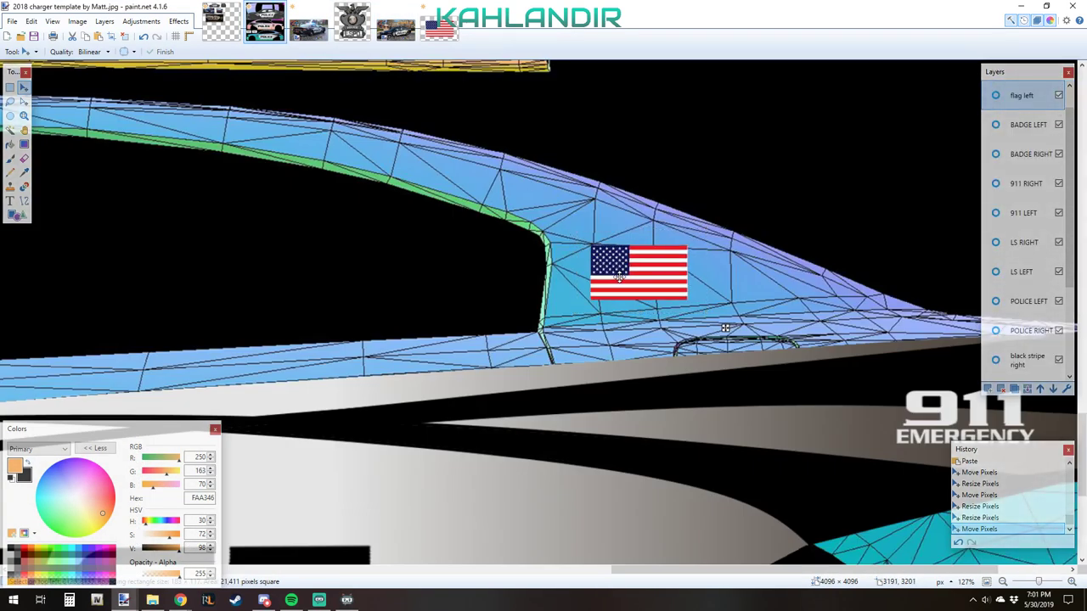
left_click_drag(617, 276, 622, 273)
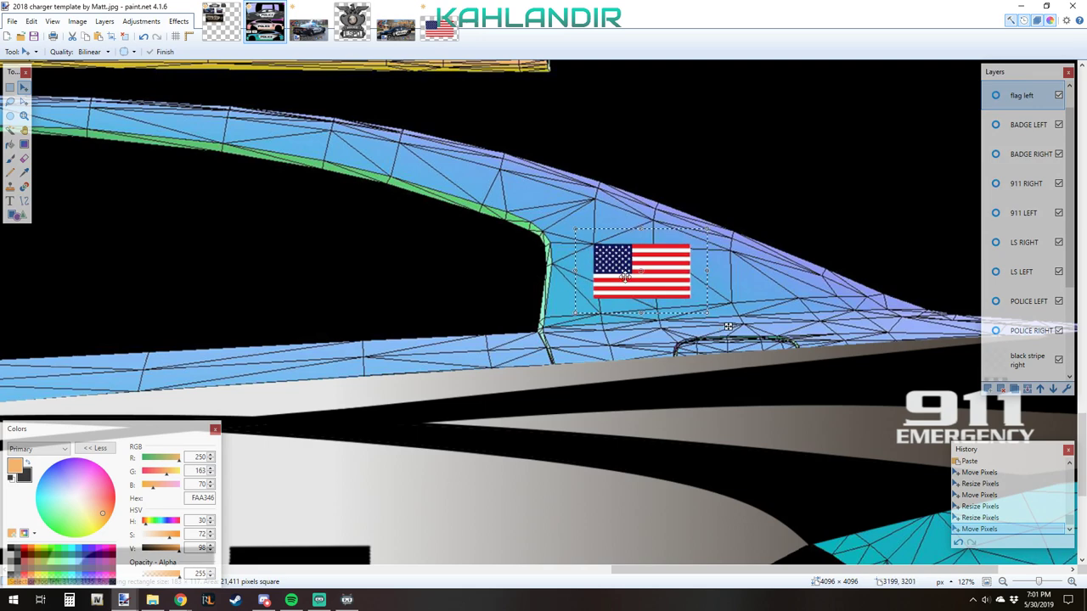
- Add a new layer directly above flag left and name it "flag right"
key("ctrl+shift+n")
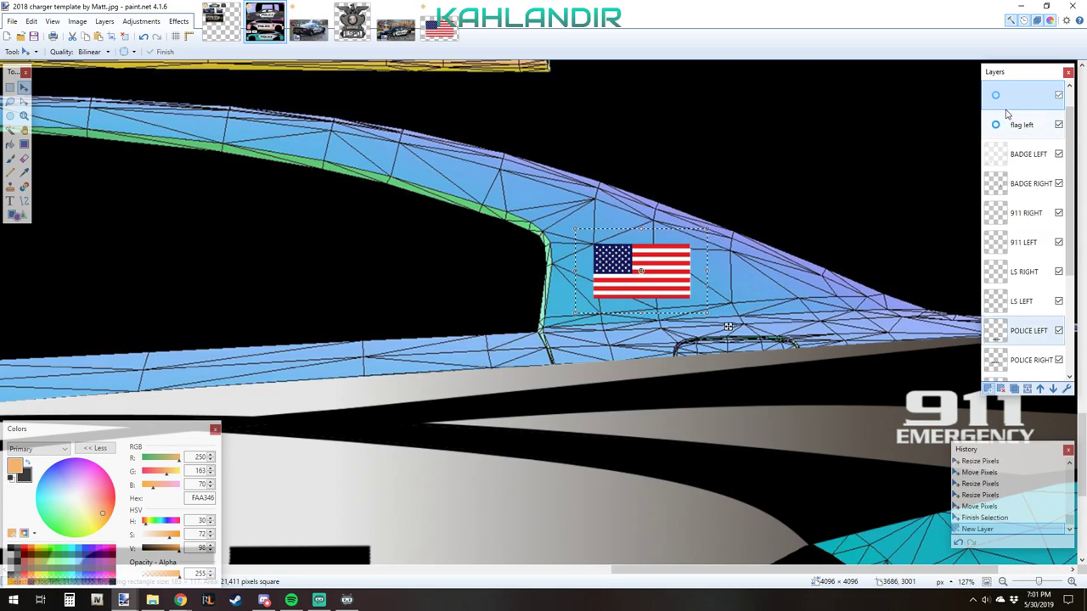
double_click(1007, 103)
type("flag righ")
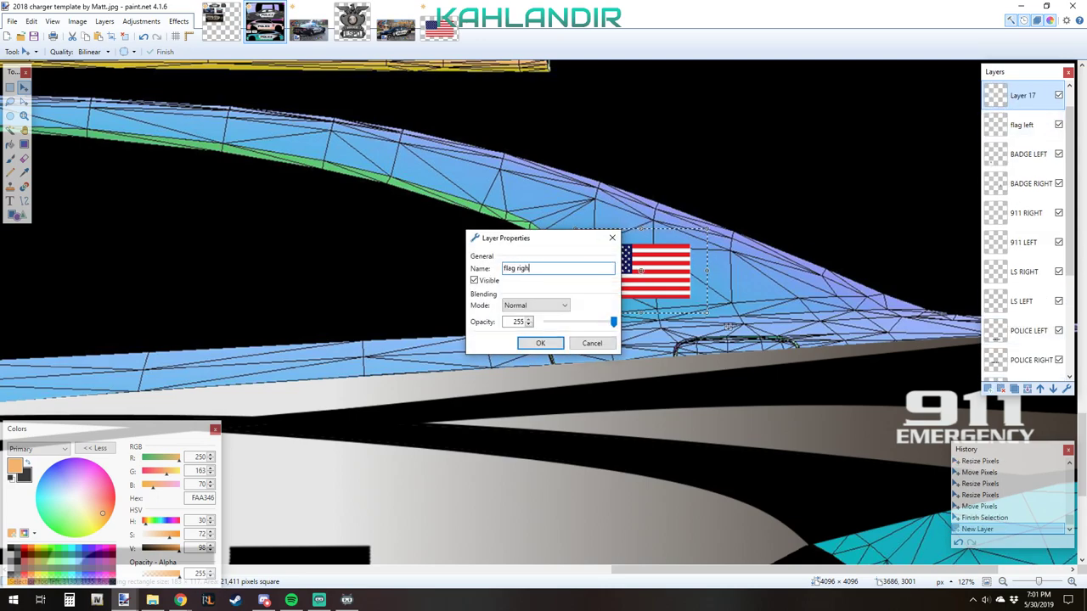
type("t")
key("Return")
- Paste the resized flag on the flag right layer and move it onto the pink car side, beside the front of the window
scroll(631, 364, "down", 4)
scroll(631, 364, "up", 2)
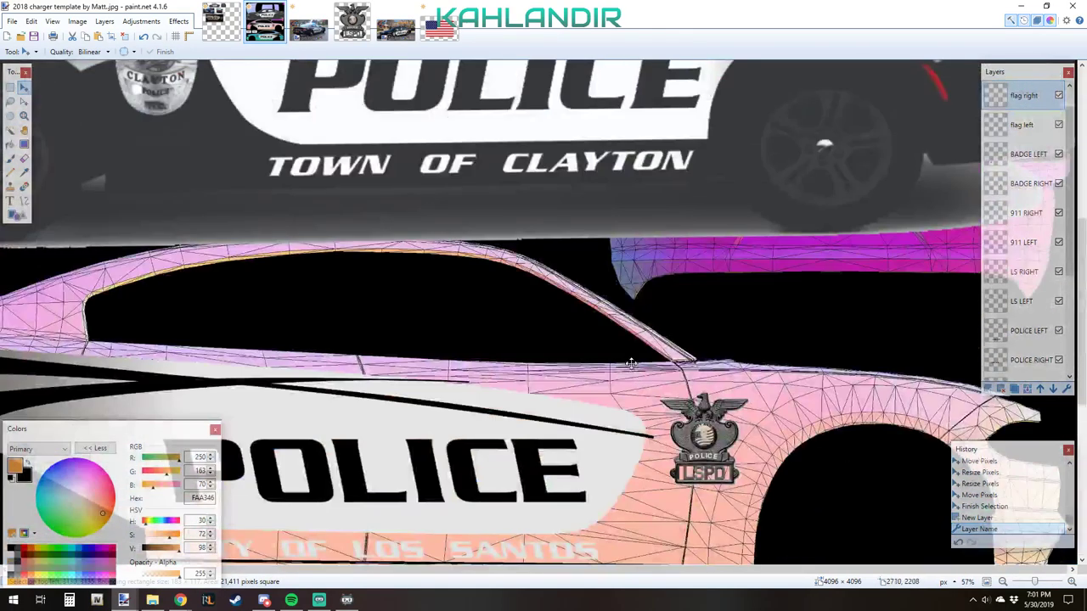
key("ctrl+v")
left_click_drag(772, 437, 304, 249)
left_click_drag(444, 289, 716, 297)
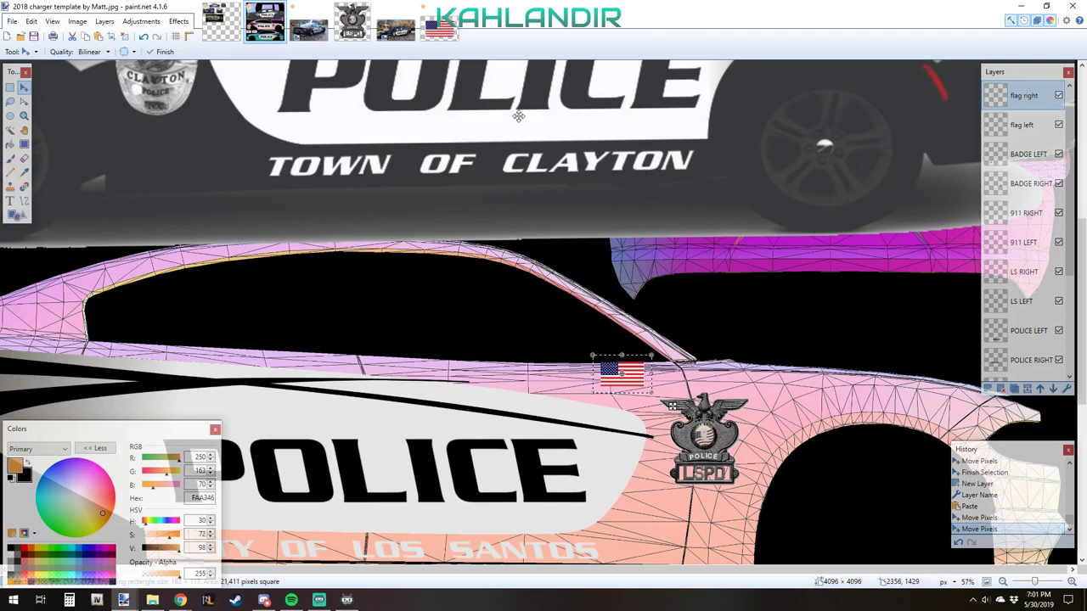
- Flip the flag right layer horizontally and move the flag onto the panel behind the pink side's rear window
left_click(103, 22)
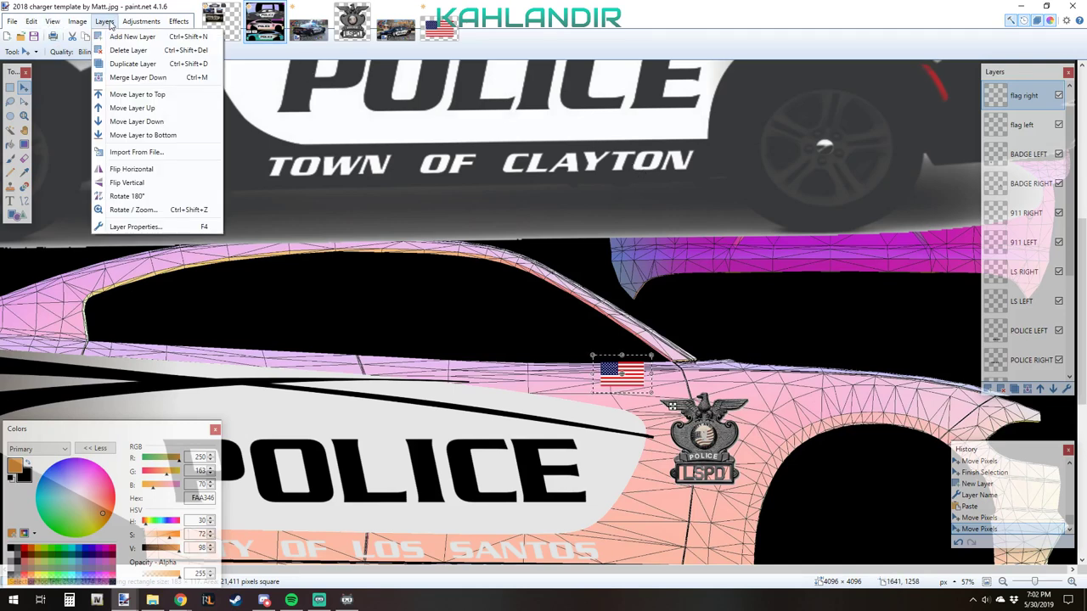
mouse_move(83, 24)
left_click(140, 170)
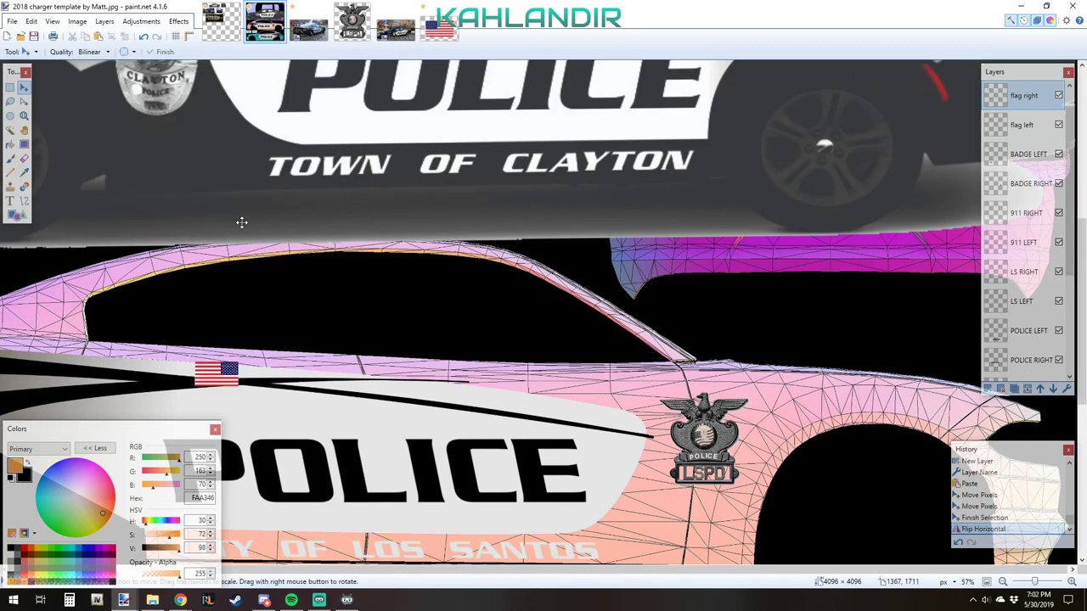
scroll(284, 241, "down", 3, "ctrl")
key("ctrl+a")
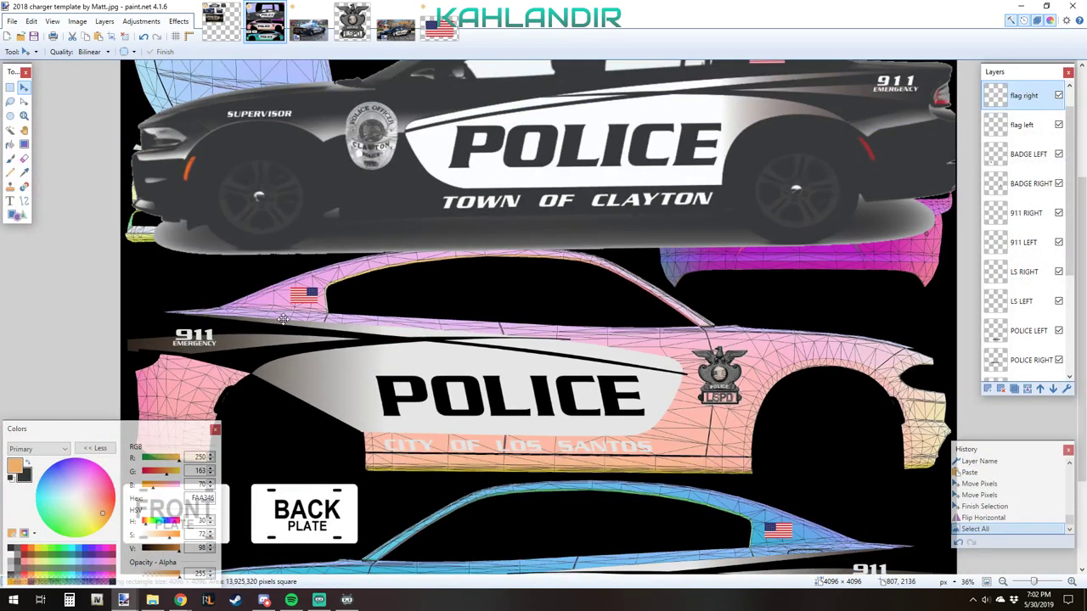
scroll(283, 319, "up", 5, "ctrl")
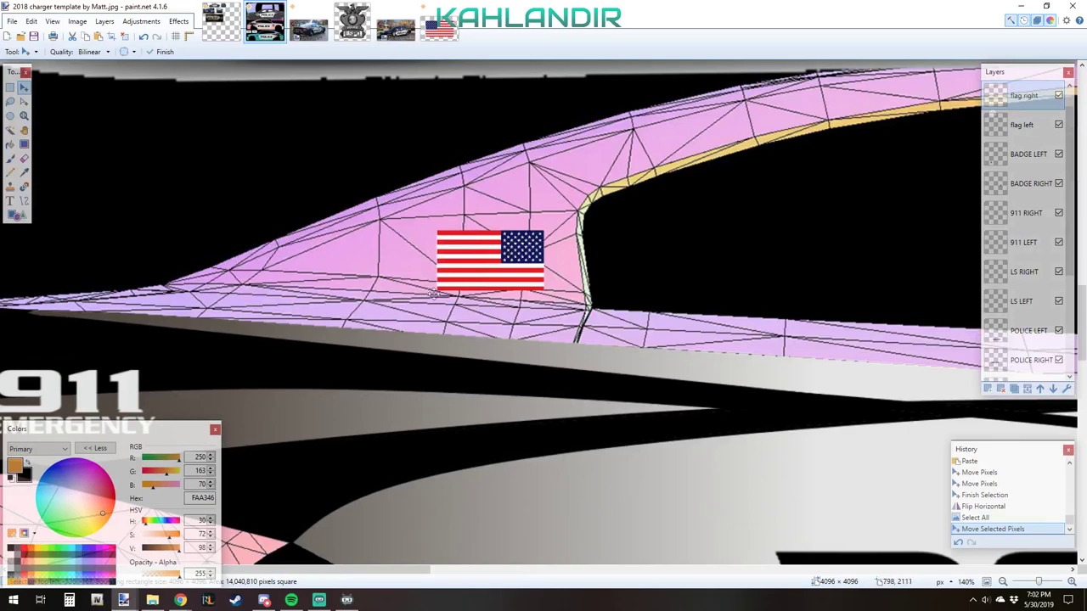
mouse_move(470, 284)
left_mouse_down()
mouse_move(479, 280)
mouse_move(454, 270)
left_mouse_up()
- Compare both flag decals with the flag placement on the reference car and in the Clayton police photo
scroll(467, 262, "down", 5, "ctrl")
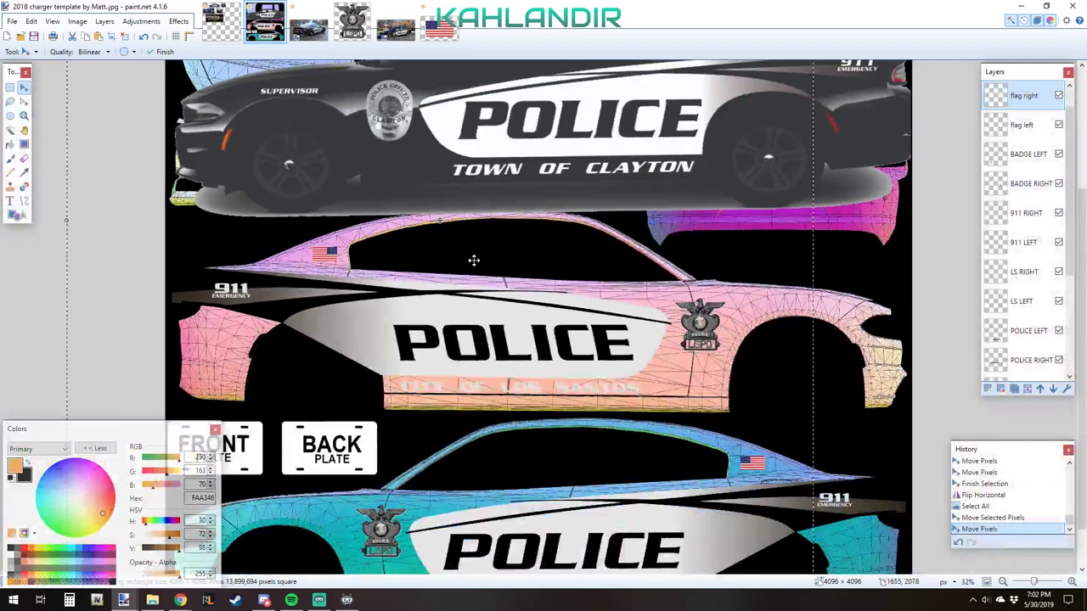
scroll(701, 333, "down", 1, "ctrl")
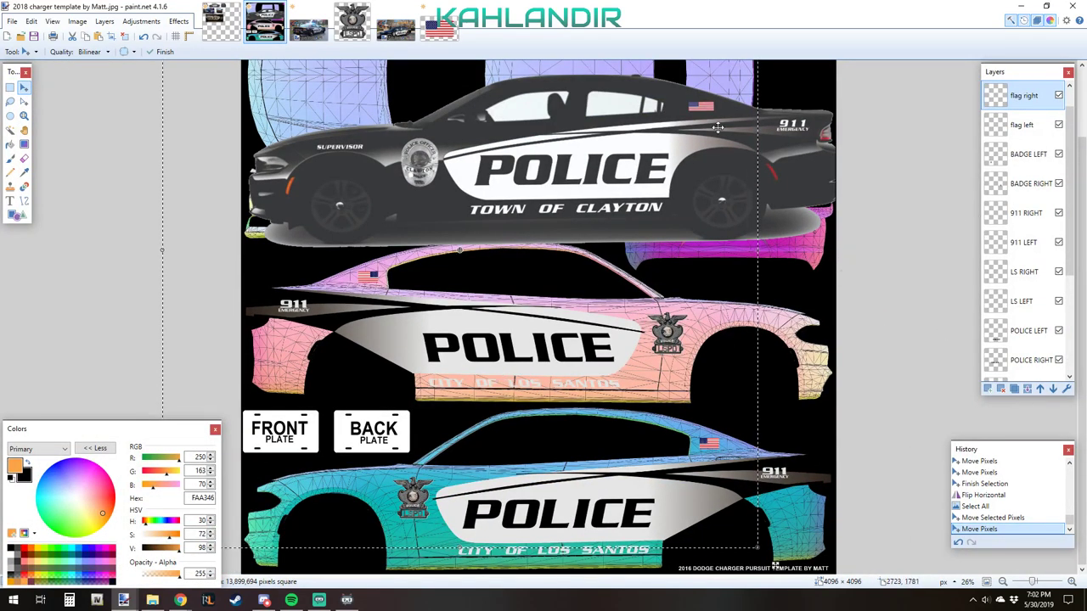
left_click(396, 22)
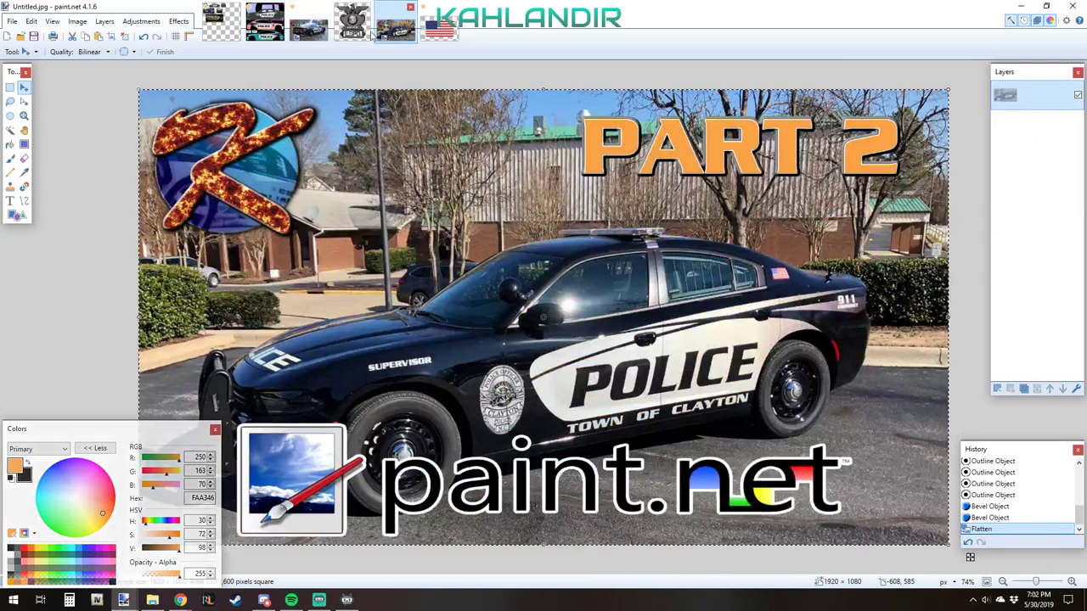
key("ctrl+Tab")
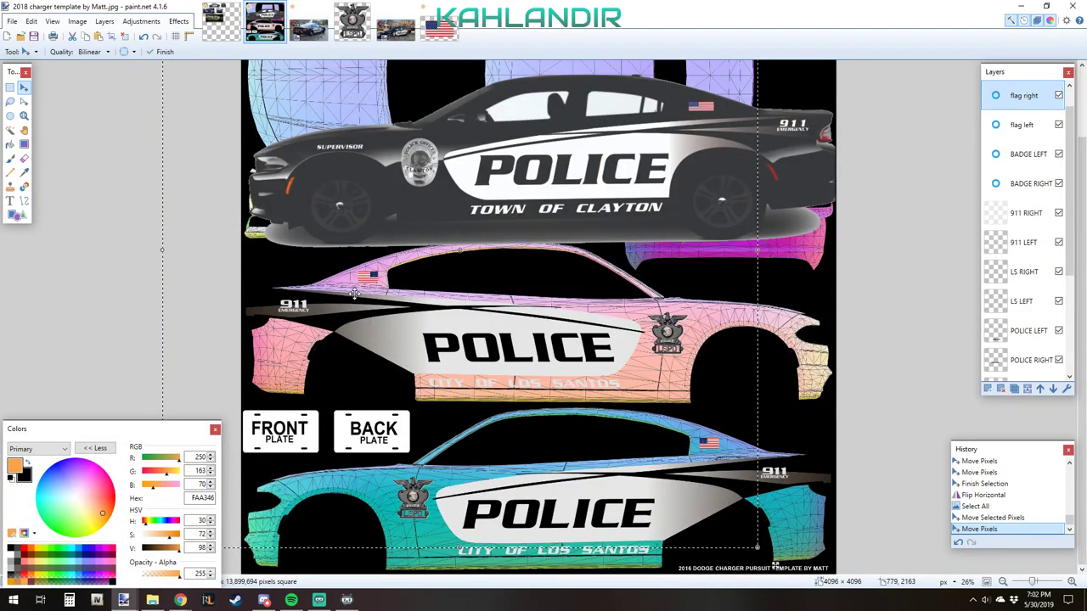
scroll(344, 285, "up", 2)
scroll(595, 212, "down", 1)
scroll(799, 174, "up", 1)
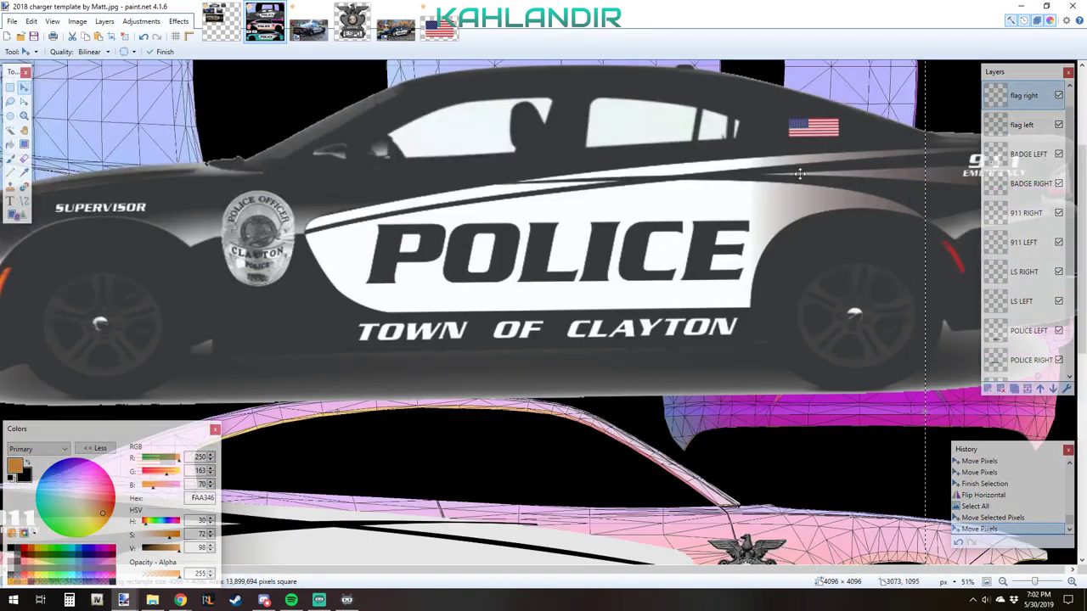
key("ctrl+Tab")
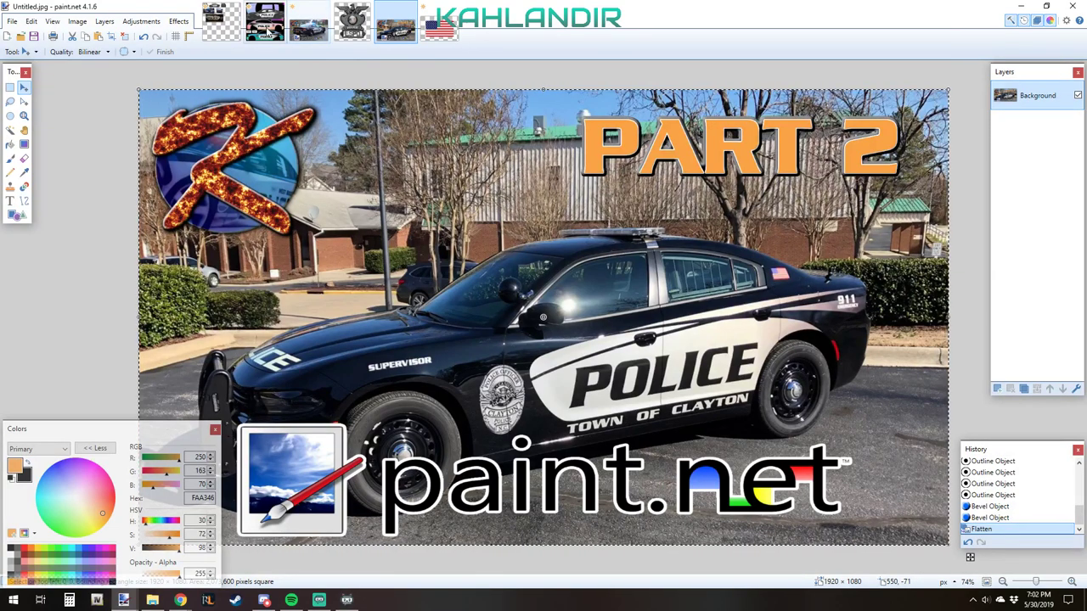
key("ctrl+Tab")
scroll(417, 347, "down", 2)
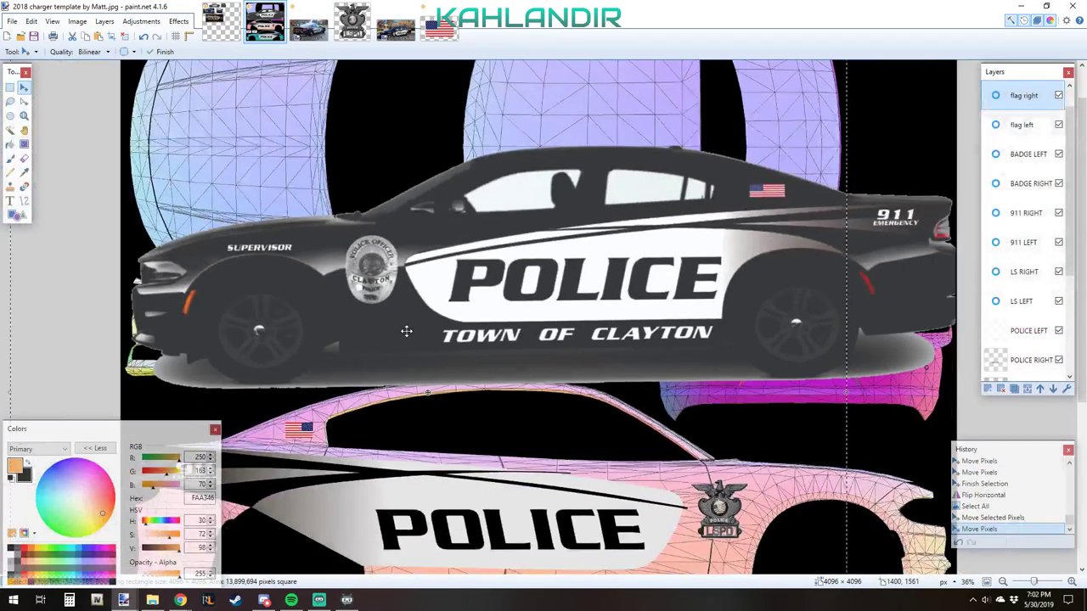
scroll(406, 331, "up", 1)
scroll(407, 331, "down", 4)
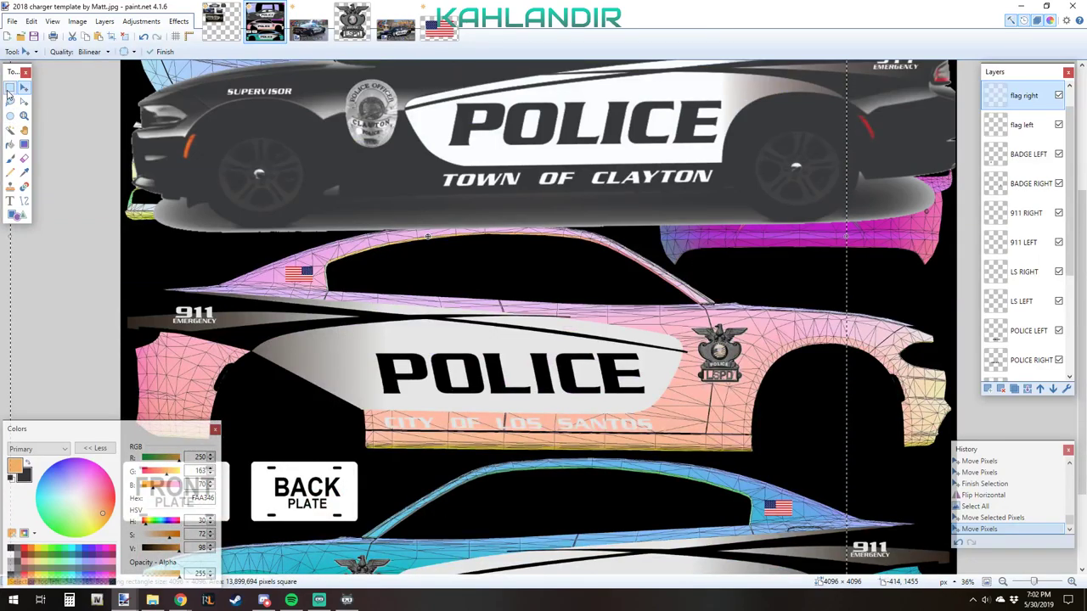
- Select the flag on the pink side's rear panel and shorten it slightly by lowering its upper edge
left_click(11, 88)
scroll(174, 286, "up", 4)
left_click_drag(333, 213, 556, 321)
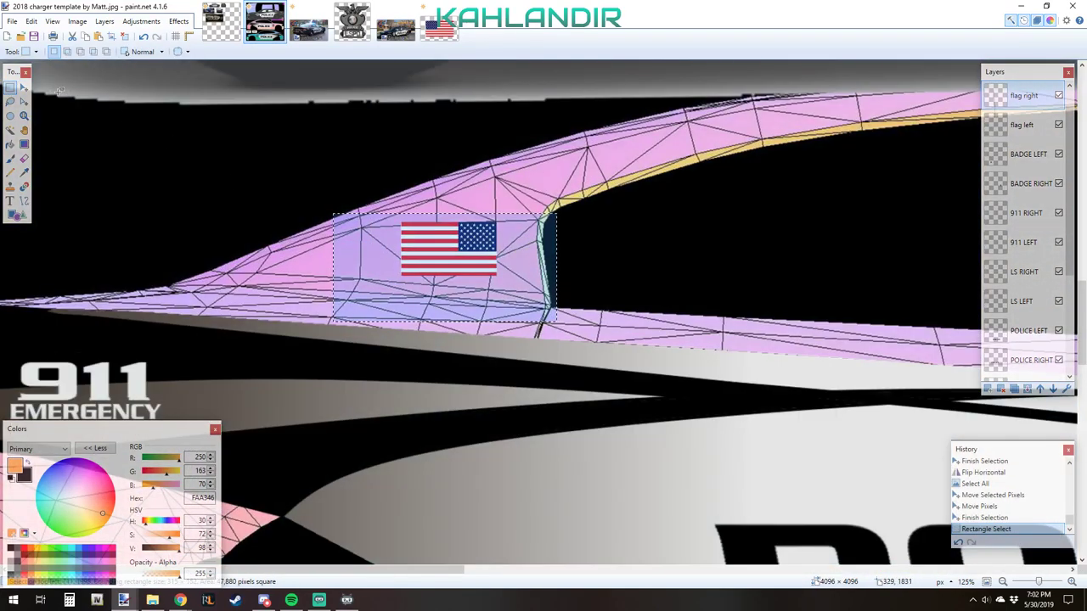
left_click(25, 88)
left_click_drag(434, 213, 437, 225)
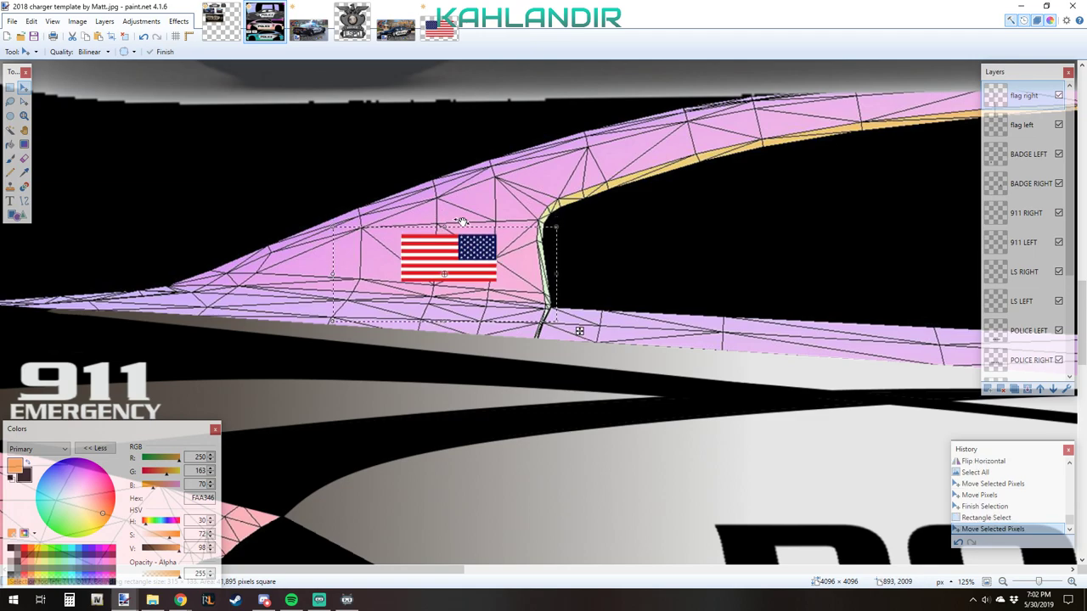
scroll(800, 180, "down", 5)
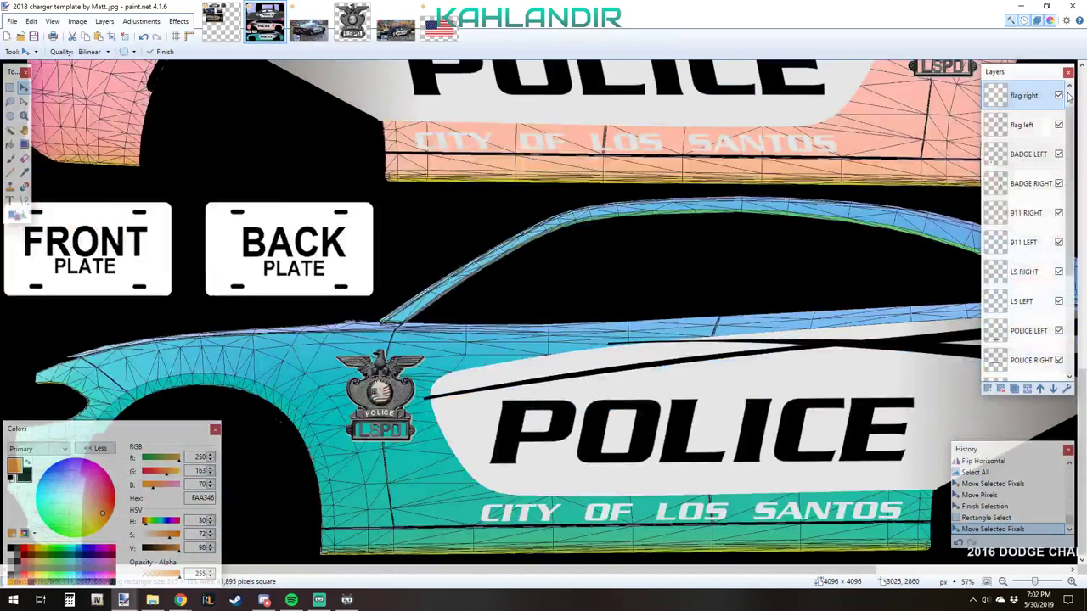
key("Return")
- Paste the shortened flag on the flag left layer, flip the layer horizontally and move the flag behind the blue side's rear window
scroll(968, 145, "right", 3)
left_click(1021, 125)
key("ctrl+v")
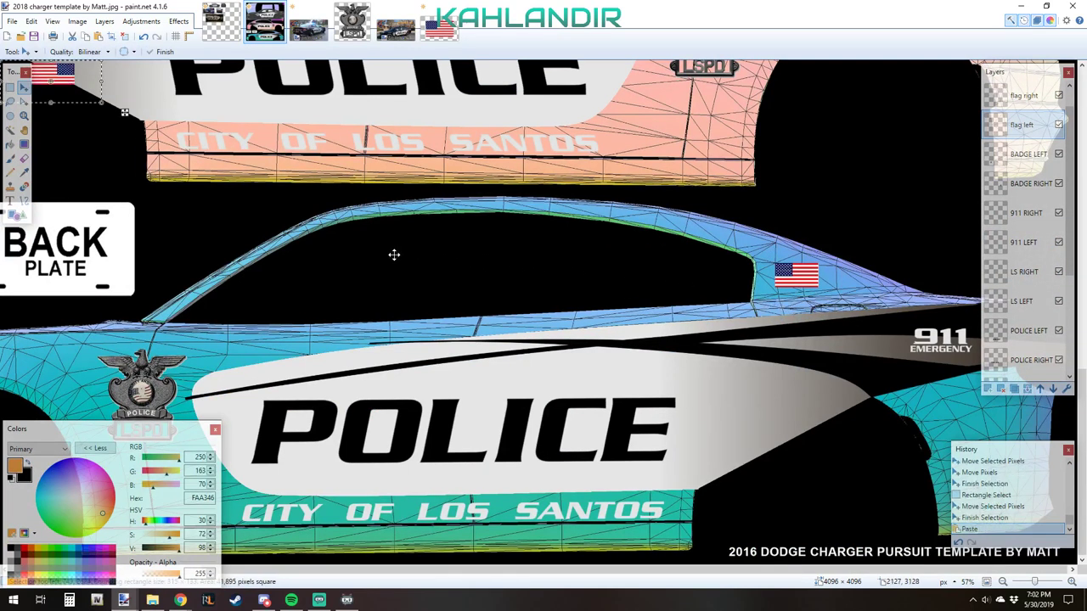
left_click_drag(393, 252, 716, 429)
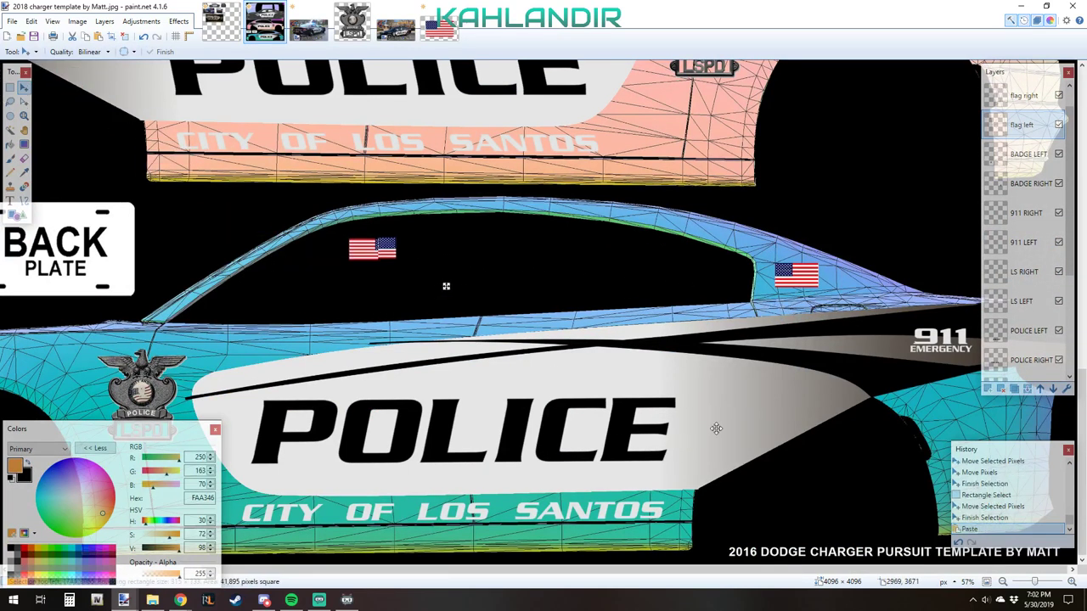
left_click(104, 22)
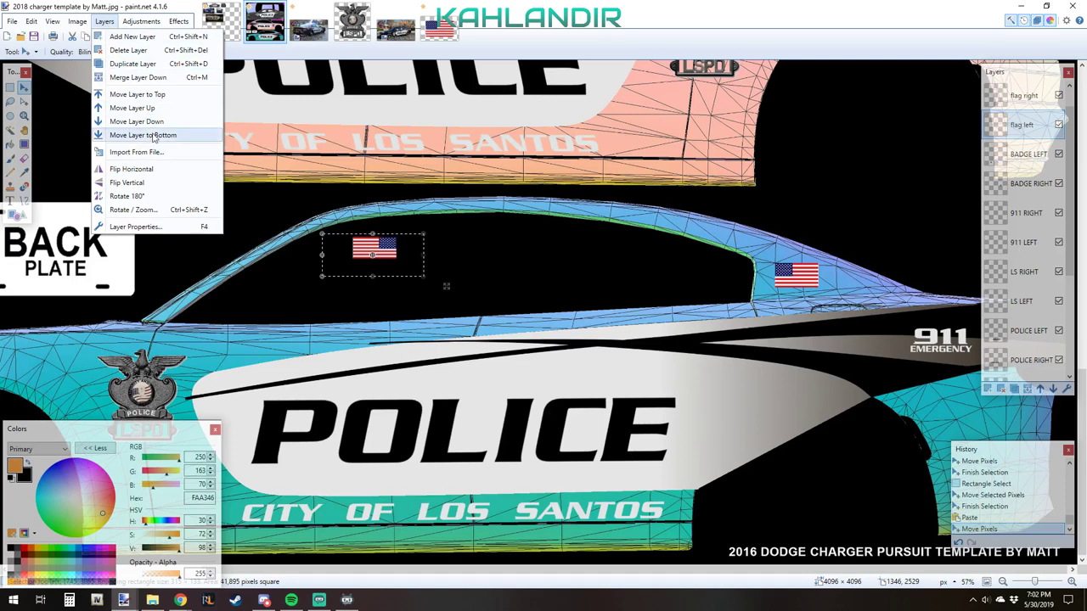
left_click(155, 165)
key("ctrl+a")
left_click_drag(540, 274, 871, 299)
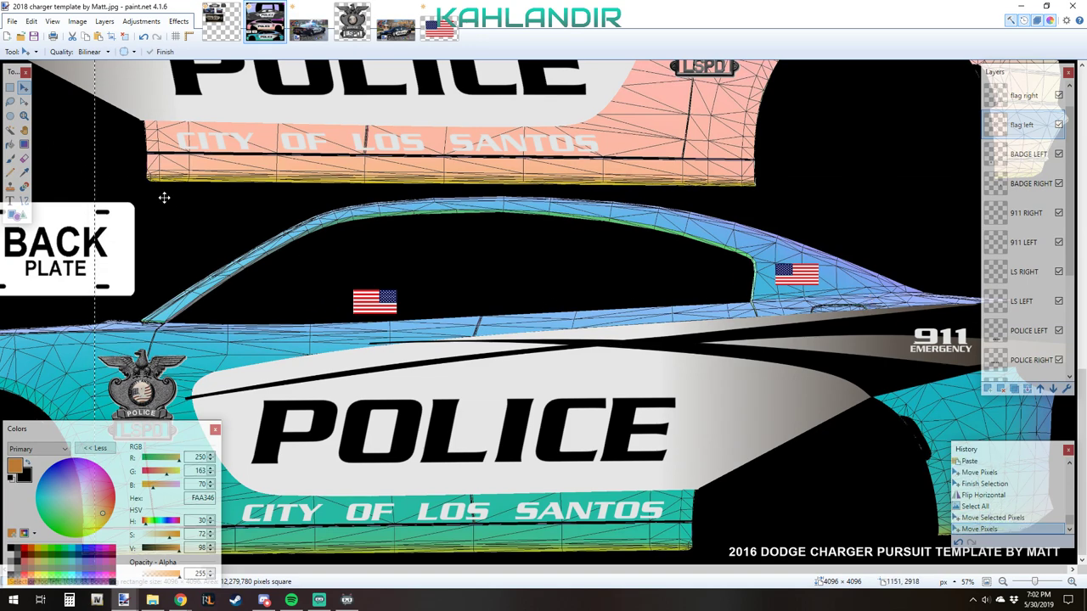
- Erase the leftover old flag from the blue side's window opening on the flag left layer
key("s")
left_click_drag(273, 236, 466, 338)
key("Delete")
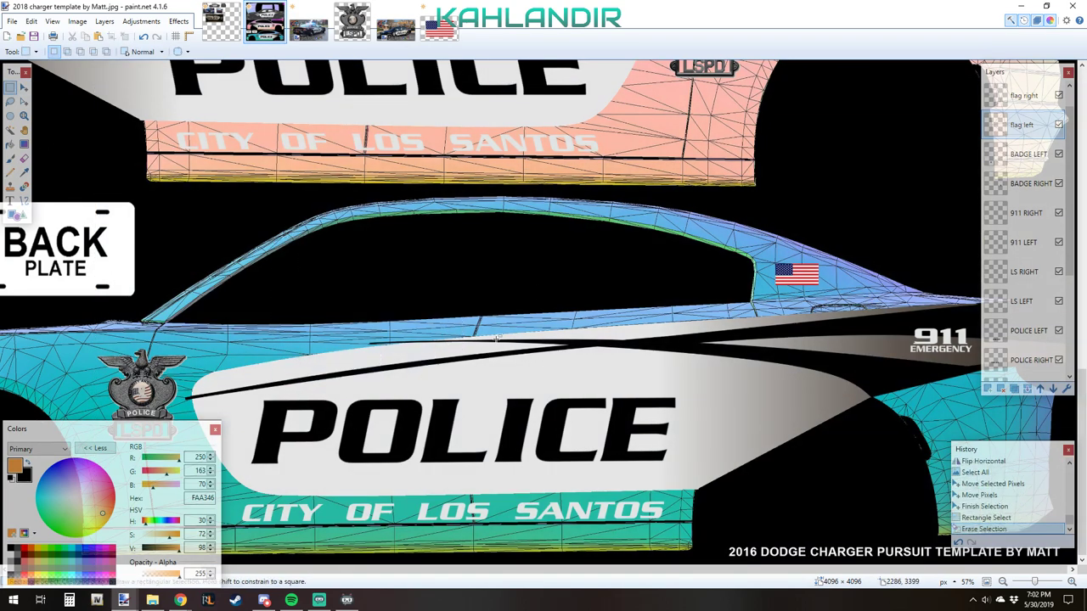
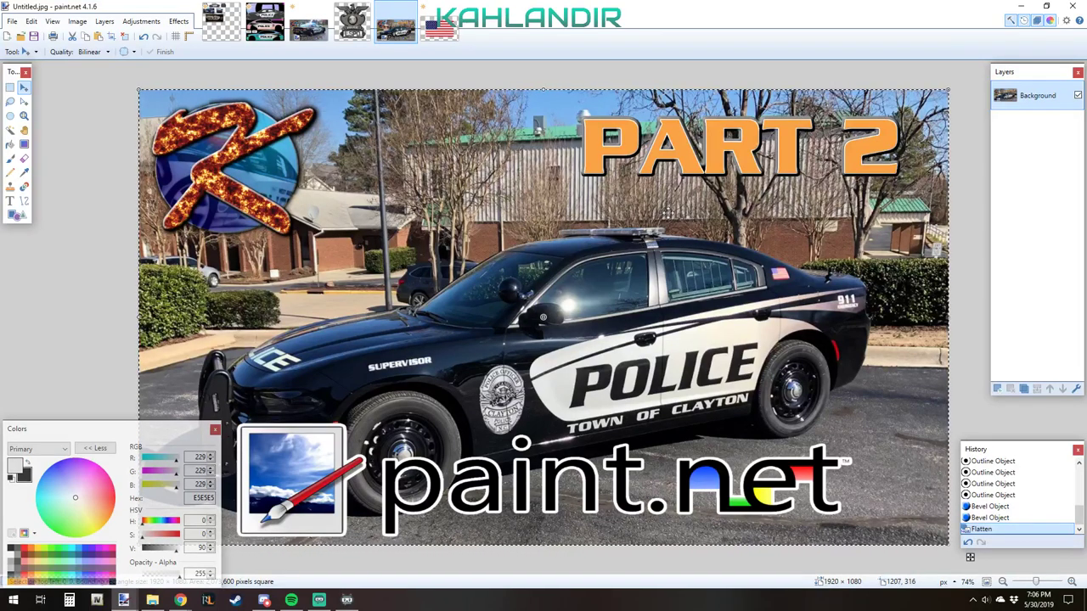
- Try an Oblique distortion with an X offset of -0.20 on the Charger template's 911 RIGHT layer and undo it
left_click(265, 21)
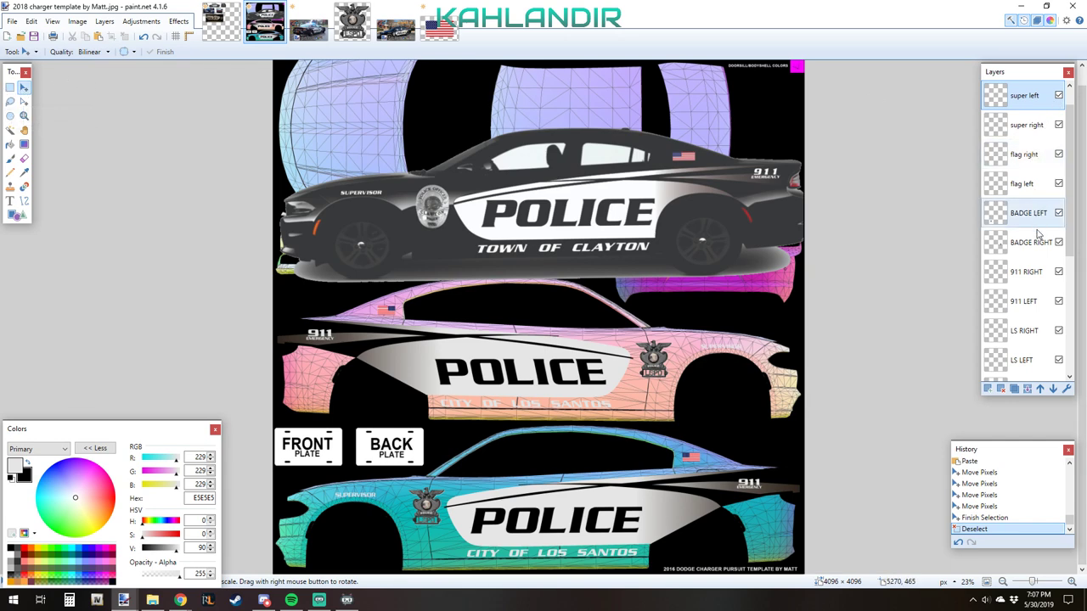
left_click(1028, 272)
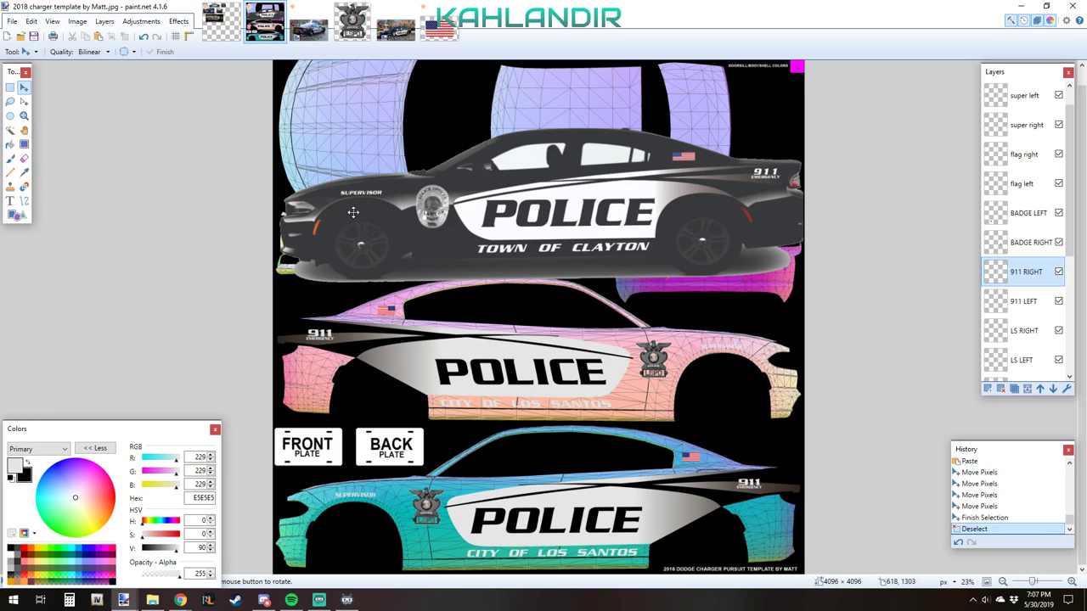
left_click(179, 21)
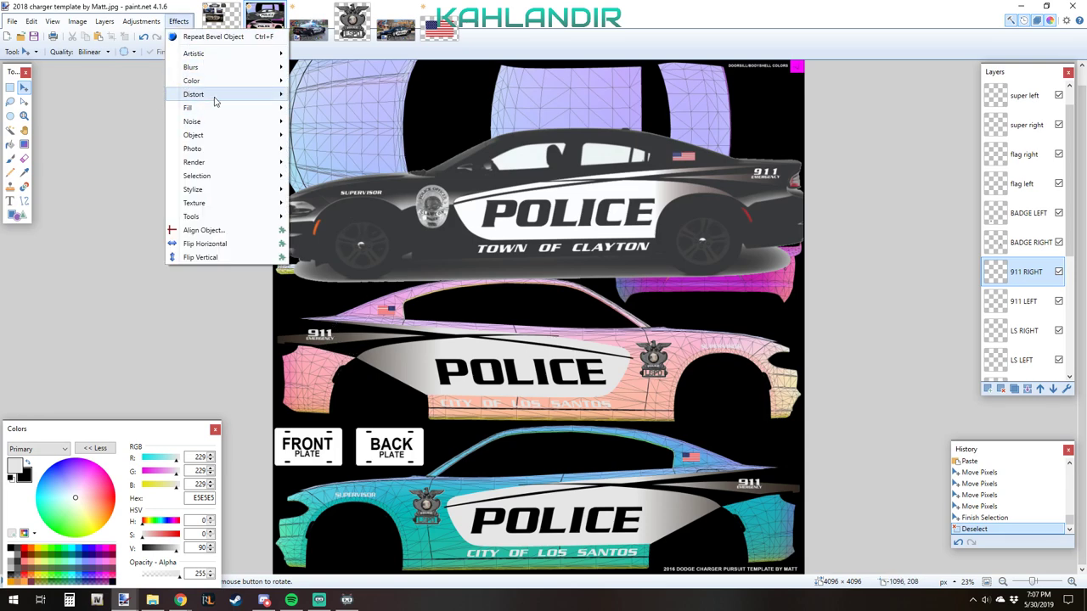
mouse_move(214, 102)
left_click(351, 270)
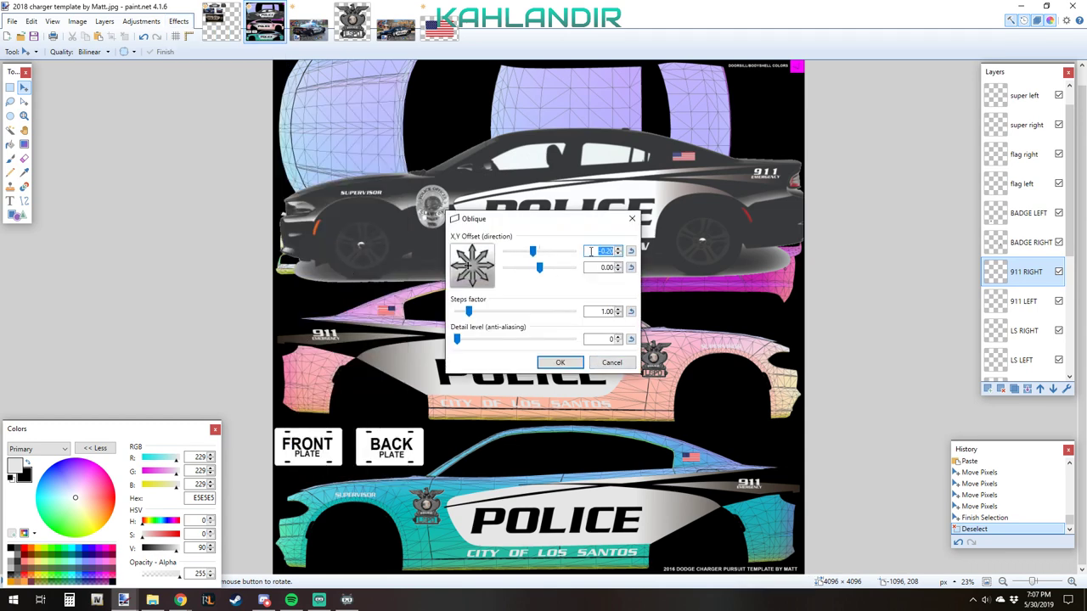
left_click(560, 363)
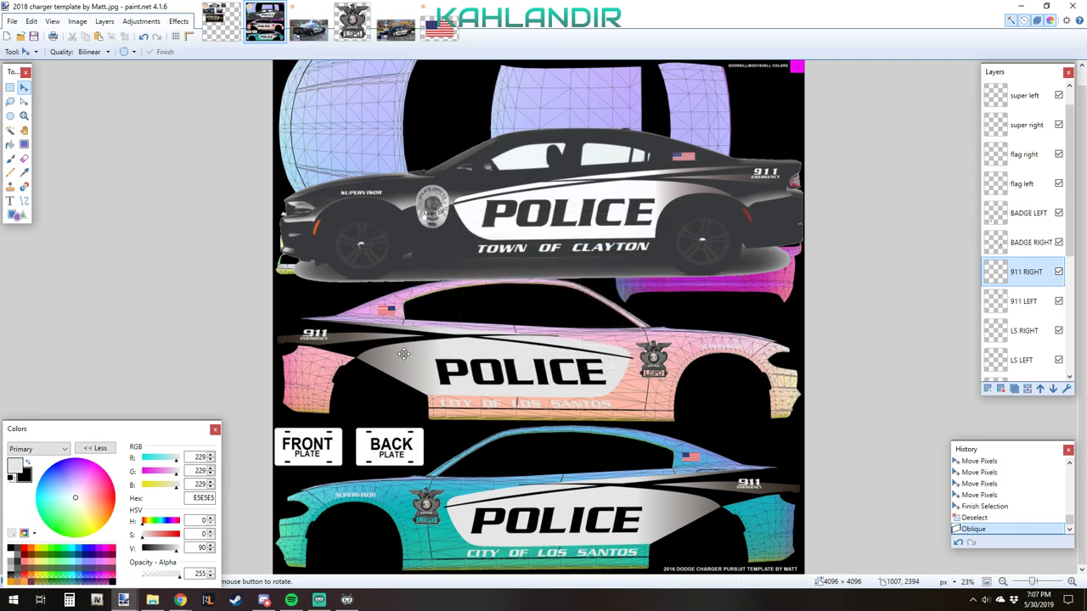
scroll(404, 354, "up", 3)
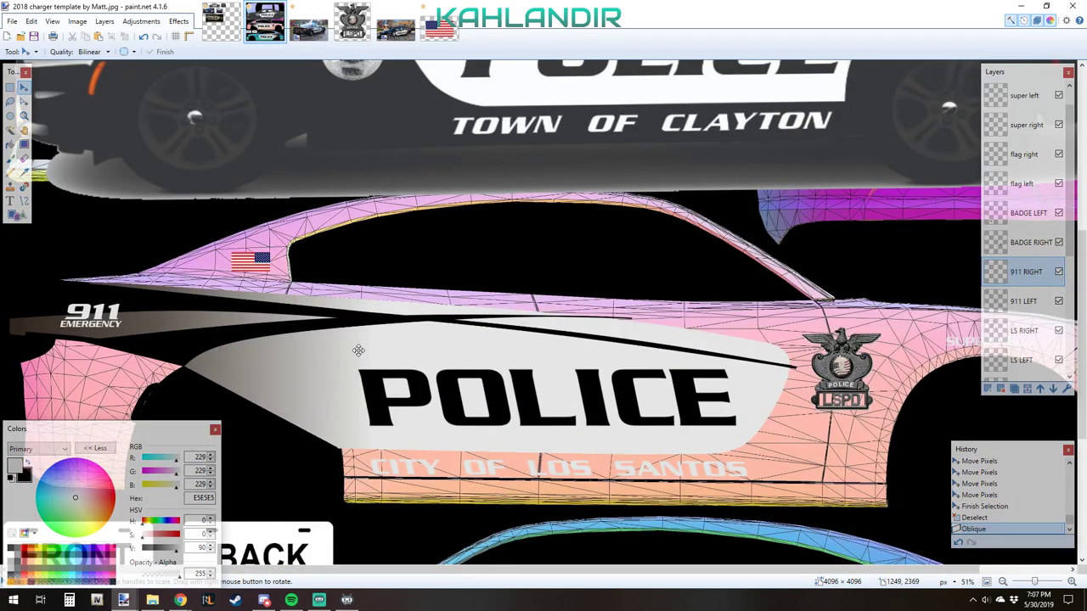
key("ctrl+z")
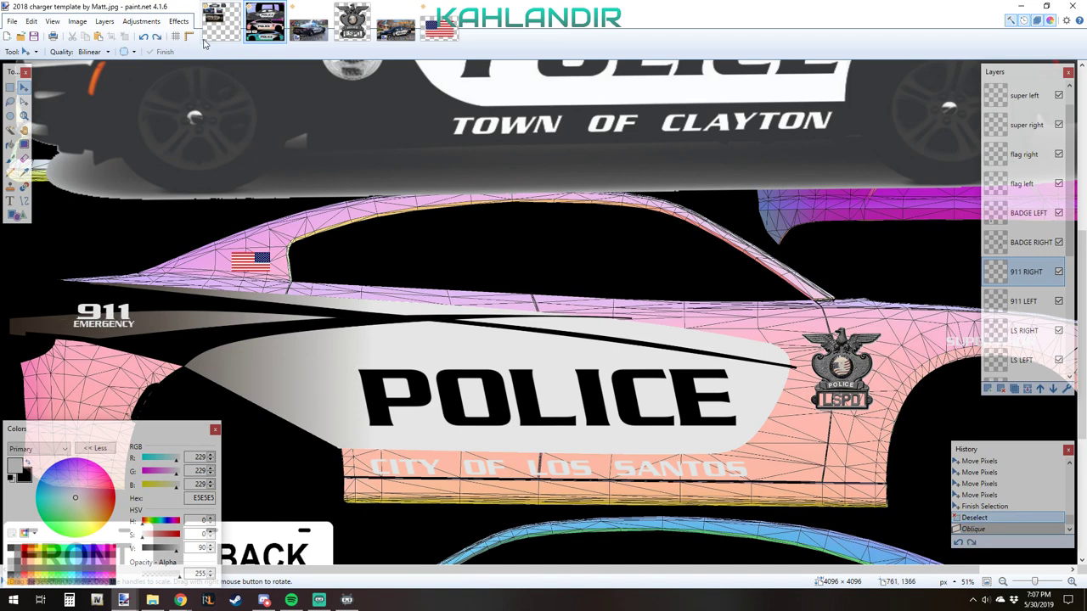
- Slant the 911 RIGHT layer's lettering with the Oblique effect at an X offset of 0.20
left_click(178, 22)
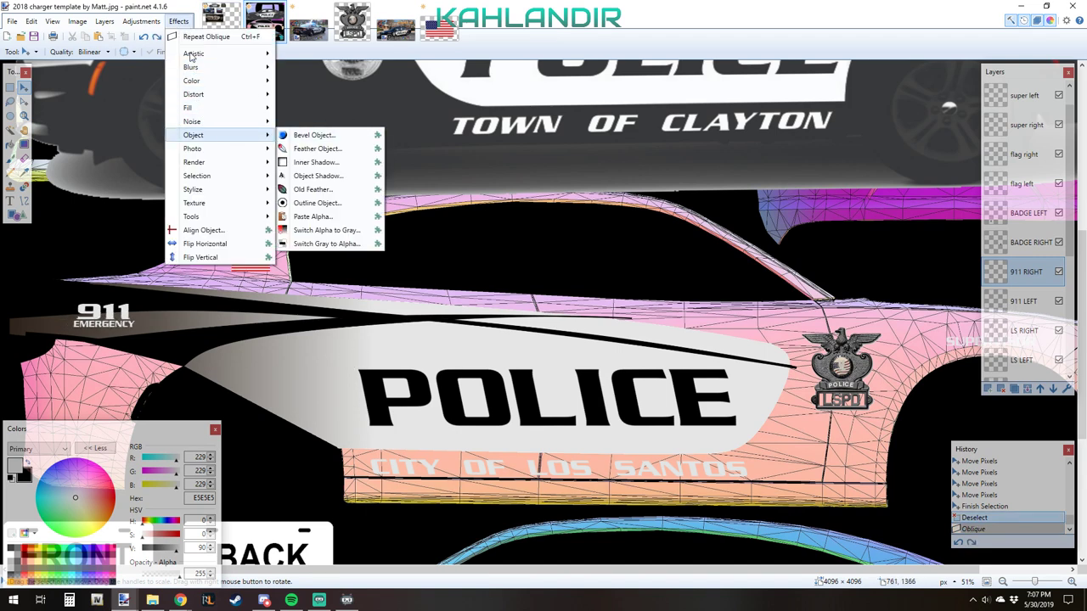
mouse_move(217, 99)
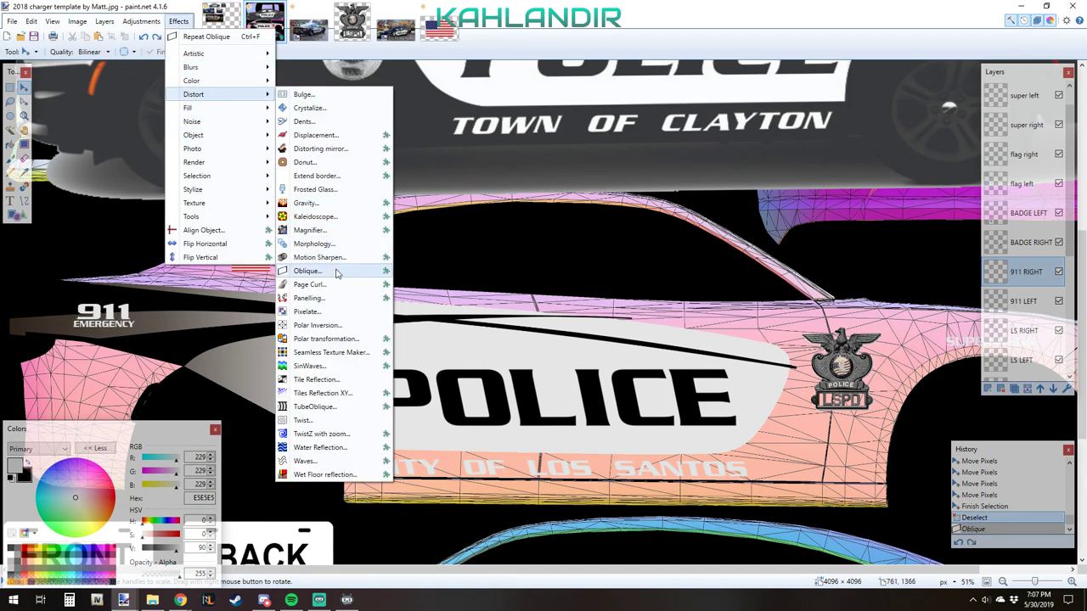
left_click(307, 271)
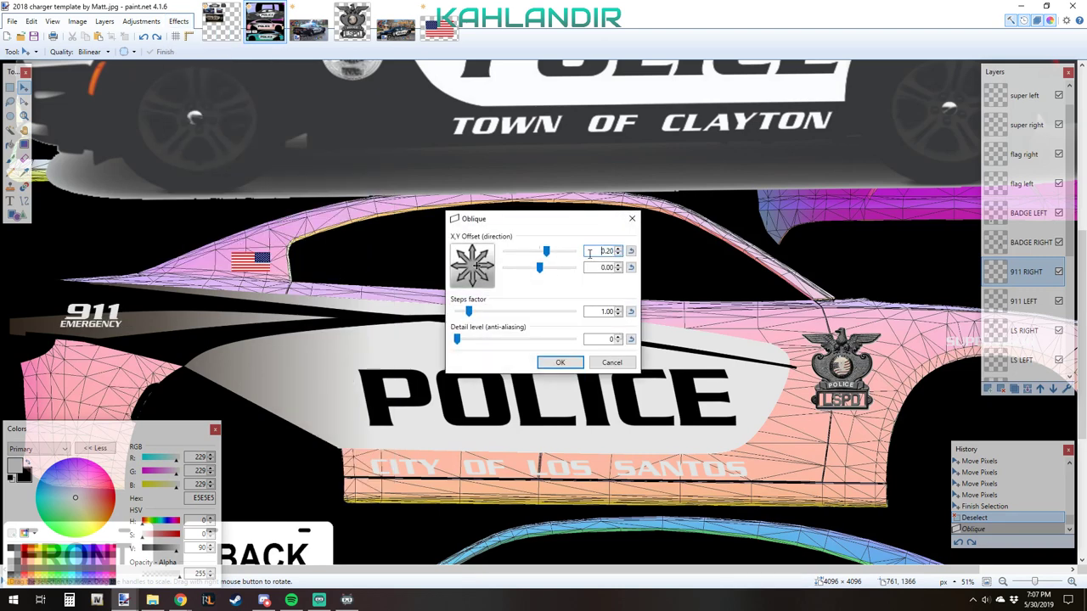
left_click(560, 363)
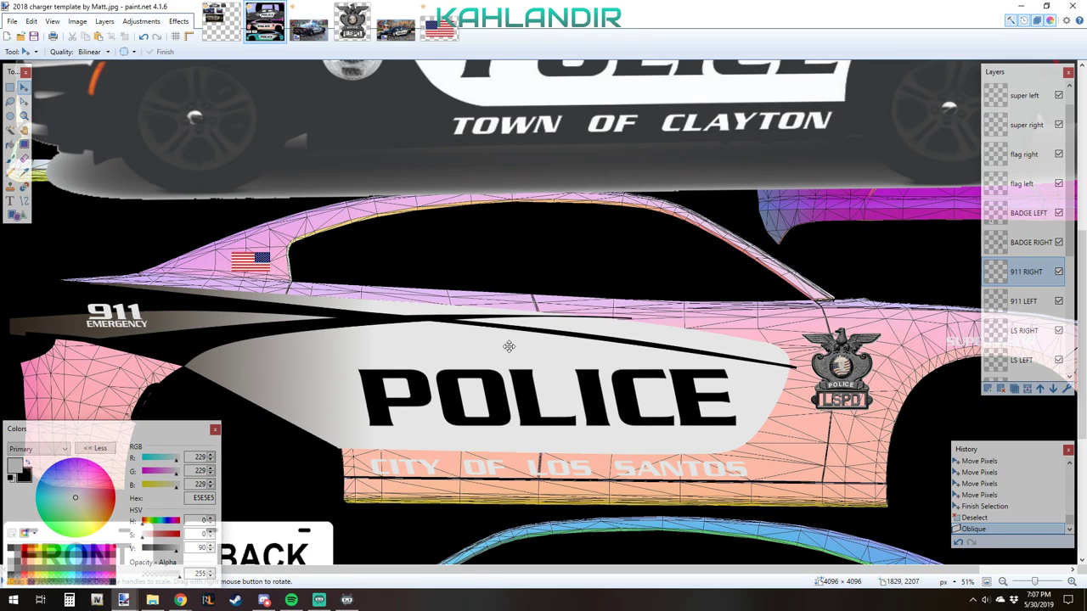
- Slant the 911 LEFT layer's lettering with the Oblique effect at an X offset of -0.20
scroll(951, 260, "down", 5)
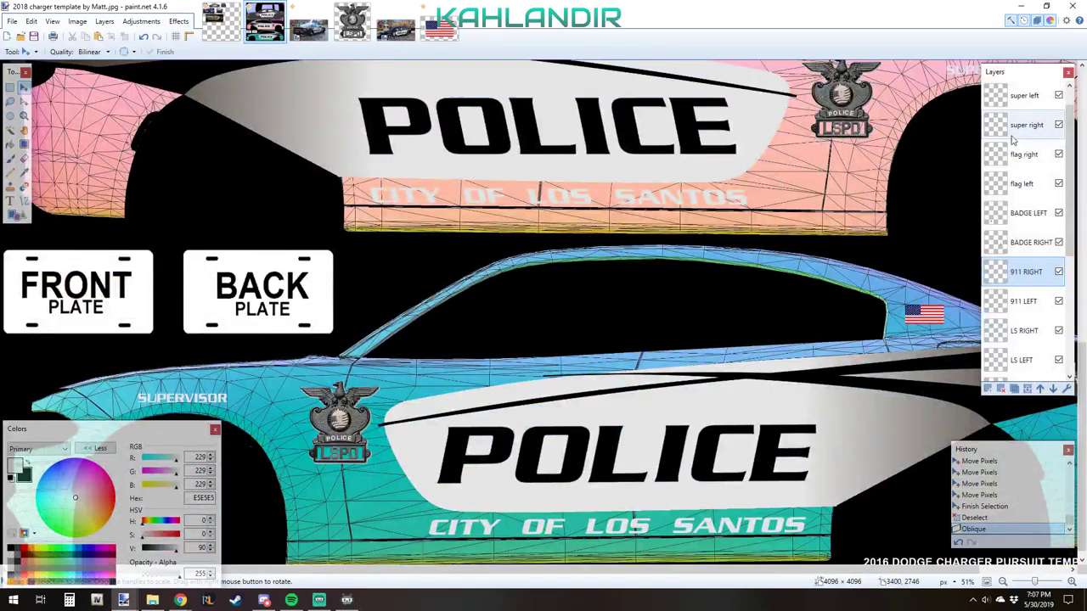
left_click(1023, 301)
scroll(711, 260, "down", 1)
scroll(711, 261, "right", 2)
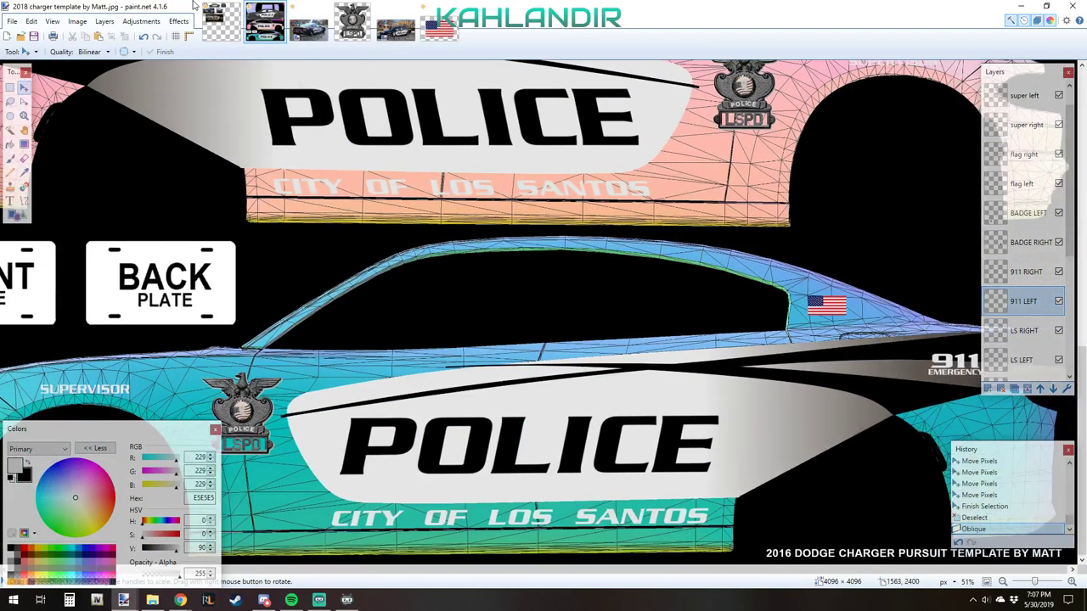
left_click(178, 20)
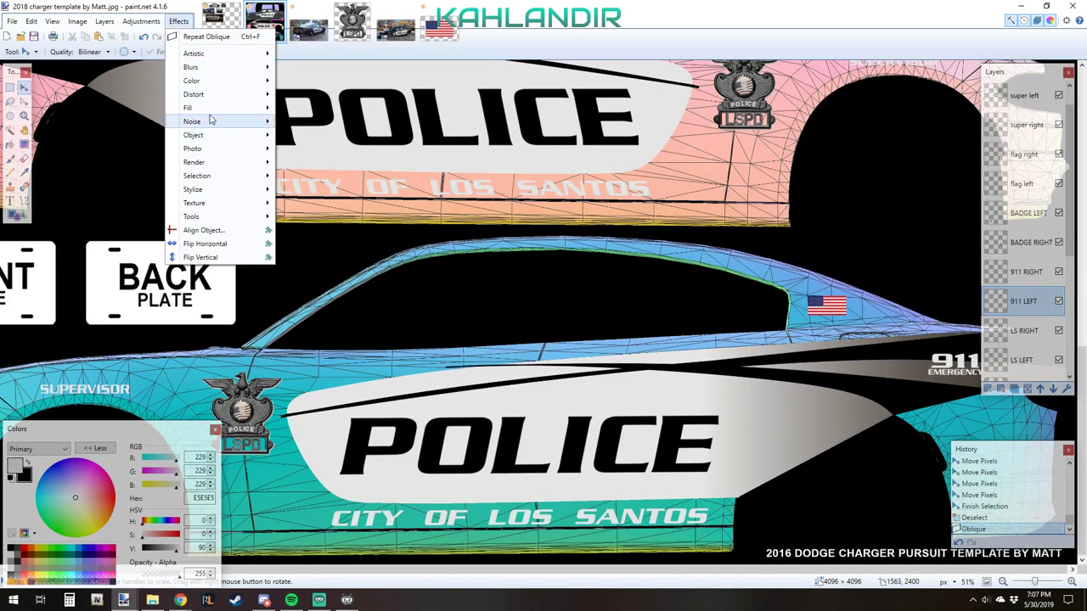
mouse_move(204, 94)
left_click(327, 256)
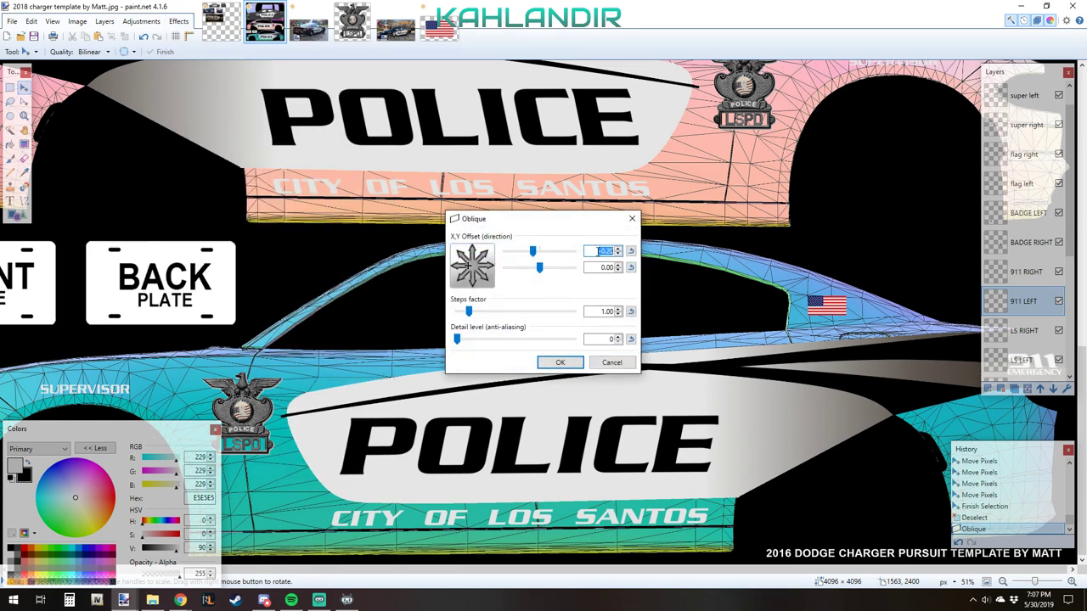
key("Return")
- Move the 911 LEFT layer's lettering rearward and slightly up onto the blue side's dark rear stripe
scroll(718, 311, "down", 2)
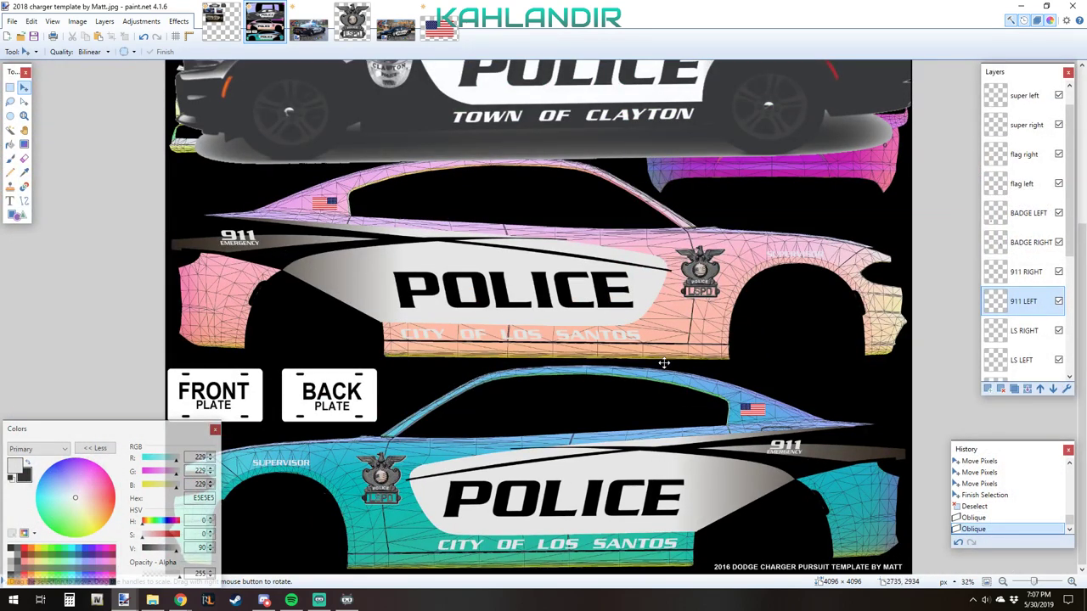
key("ctrl+a")
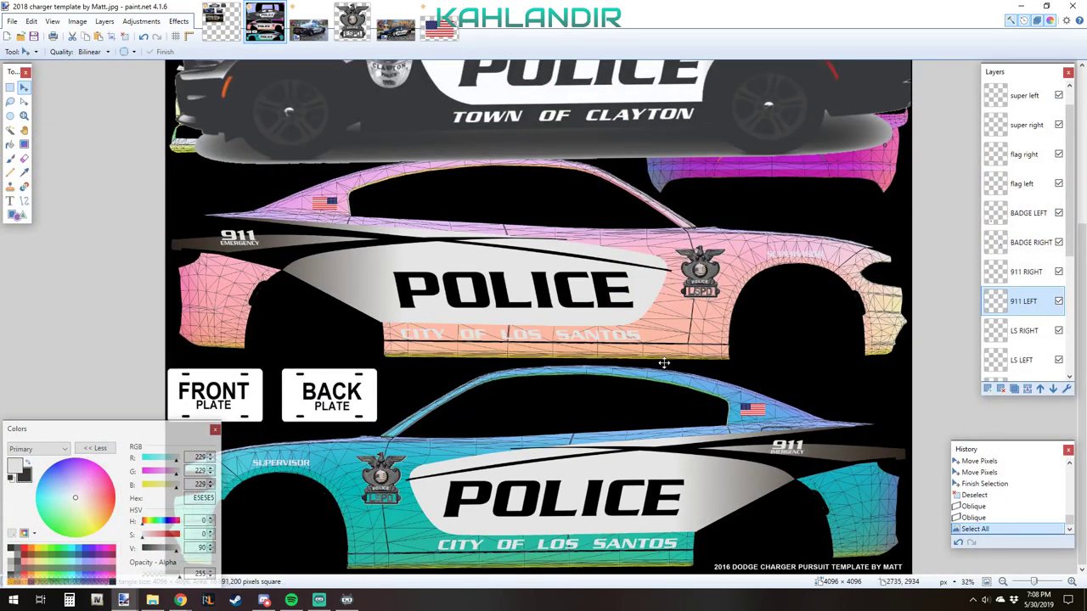
key("Right")
key("Right")
key("Right")
key("Right")
key("Right")
key("Right")
key("Right")
key("Right")
key("Up")
key("Up")
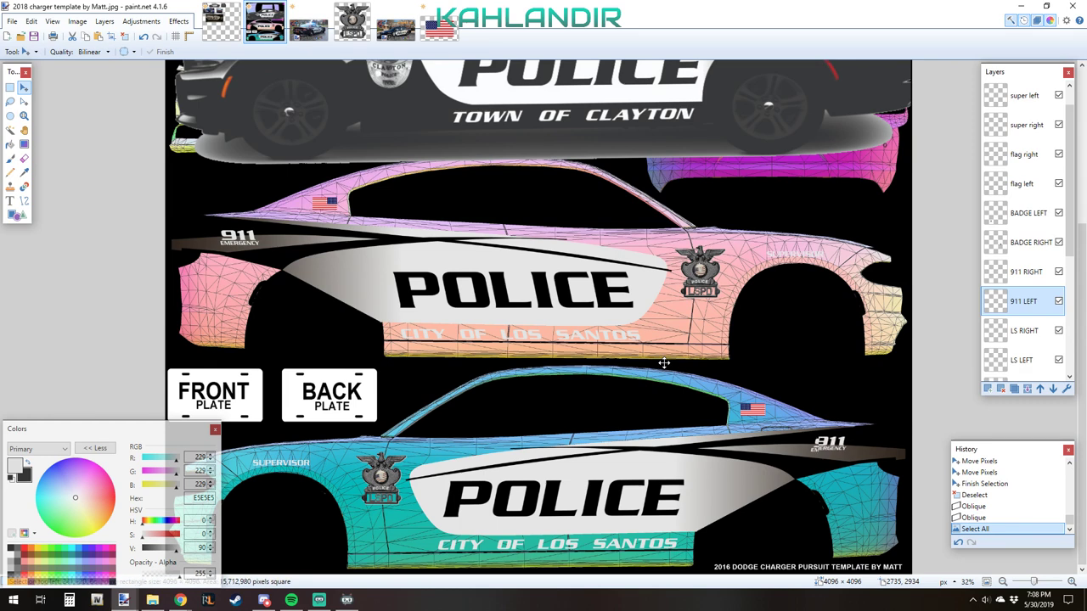
key("Right")
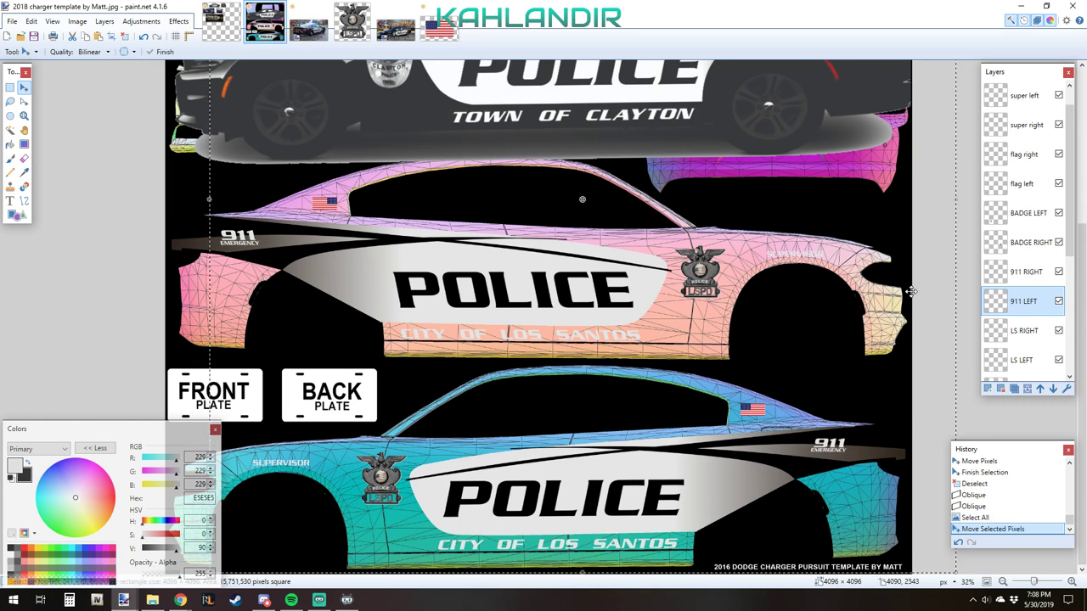
- Nudge the pink side's 911 lettering slightly rearward, shift the blue side's 911 lettering further rearward, and deselect
left_click(1026, 271)
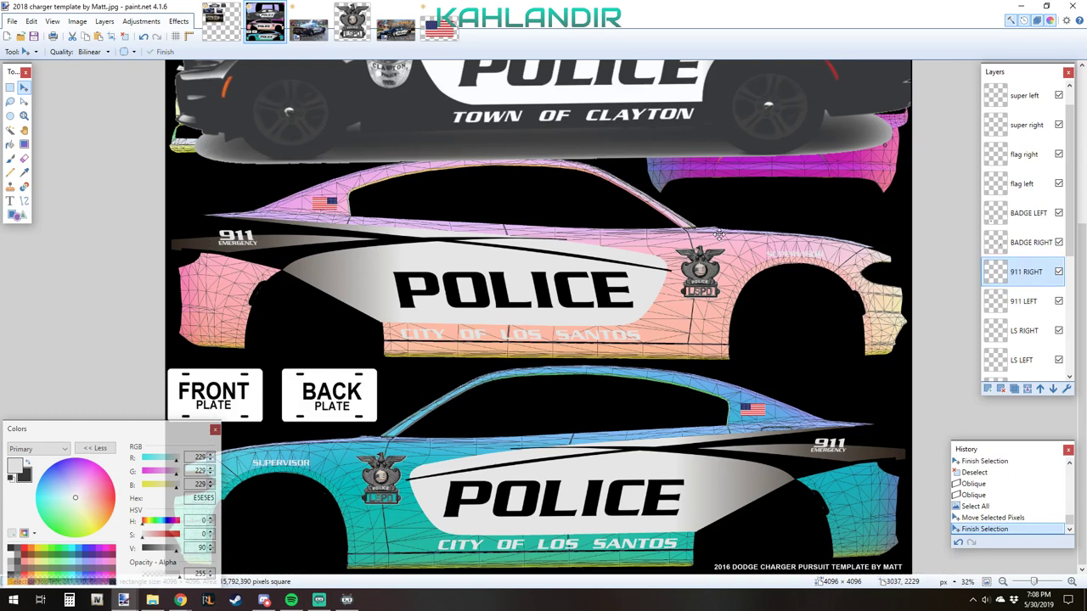
left_click_drag(719, 233, 934, 207)
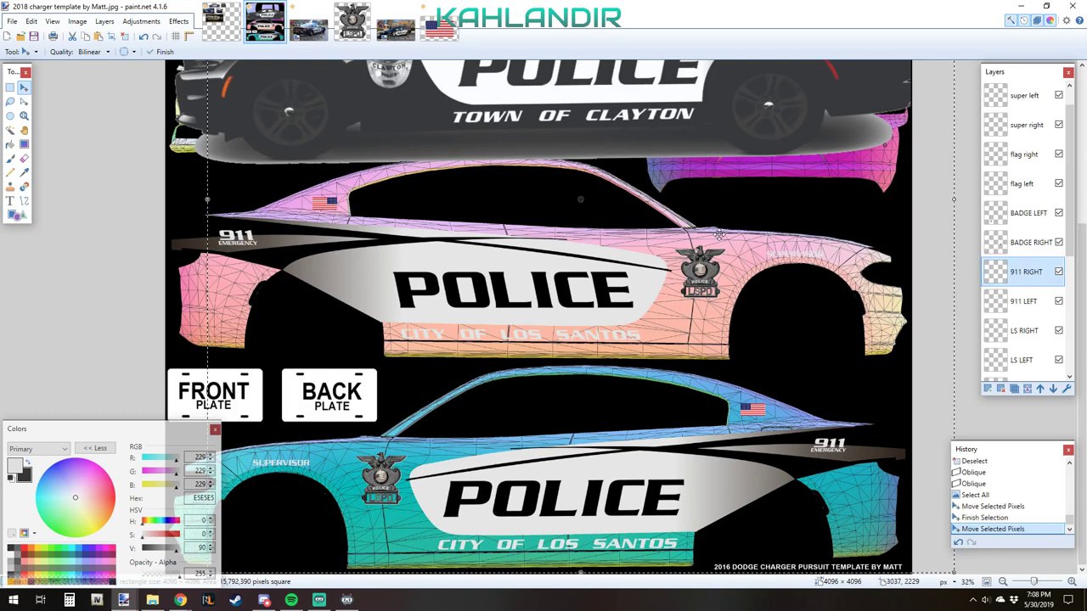
left_click(1028, 305)
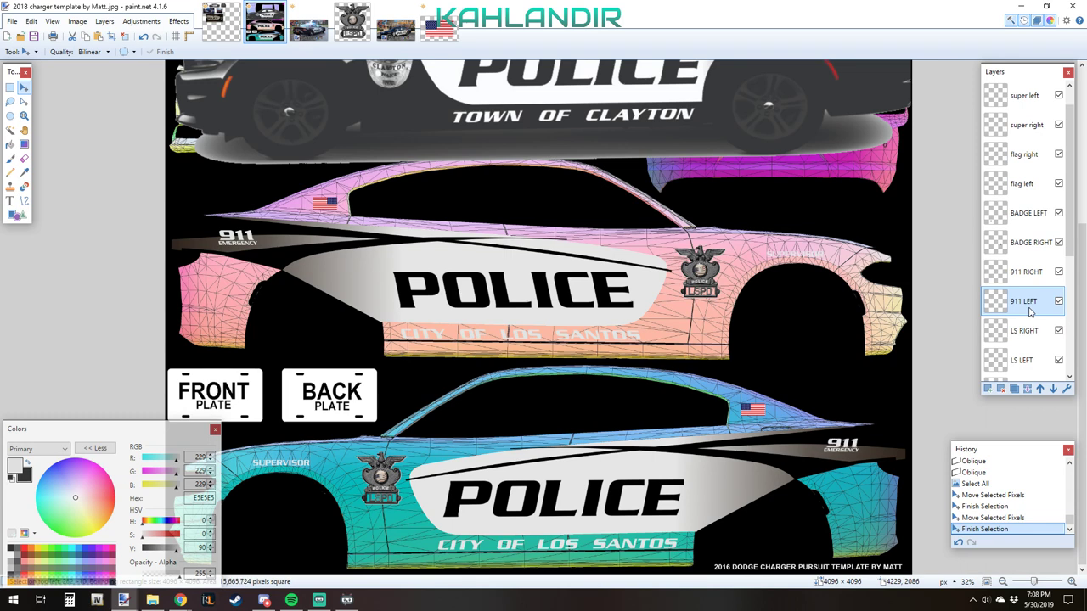
key("ctrl+d")
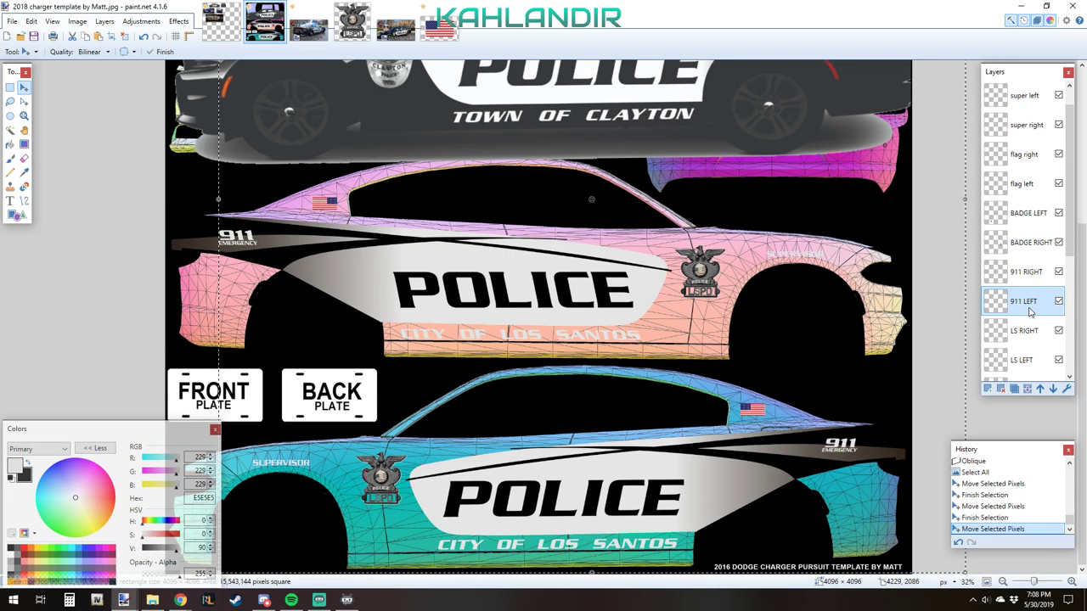
- Show the black Layer 11 above the template background to preview the decals on black
key("ctrl+b")
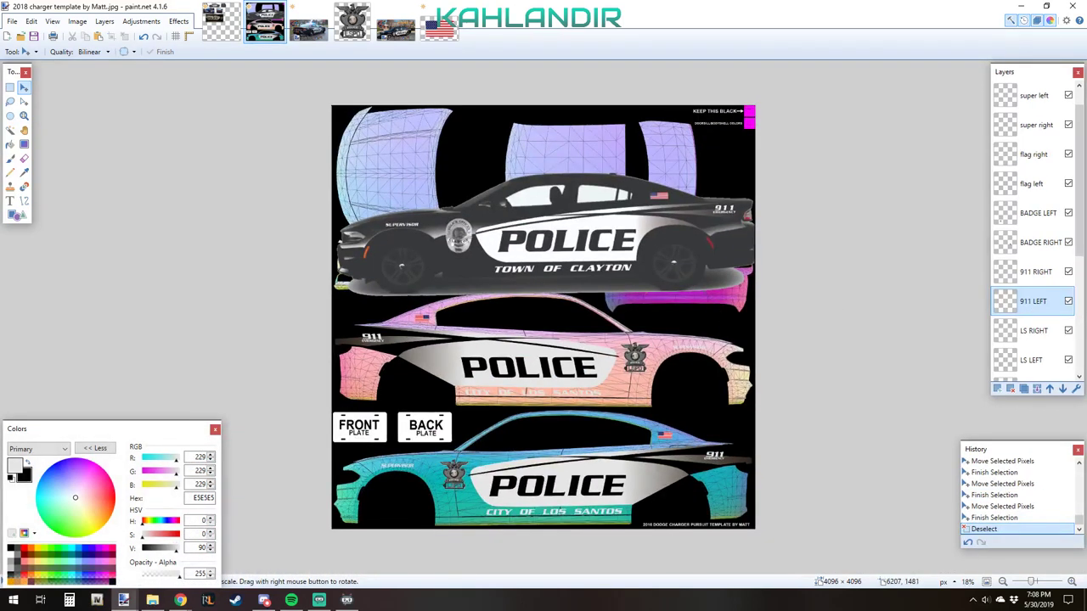
scroll(1079, 291, "down", 5)
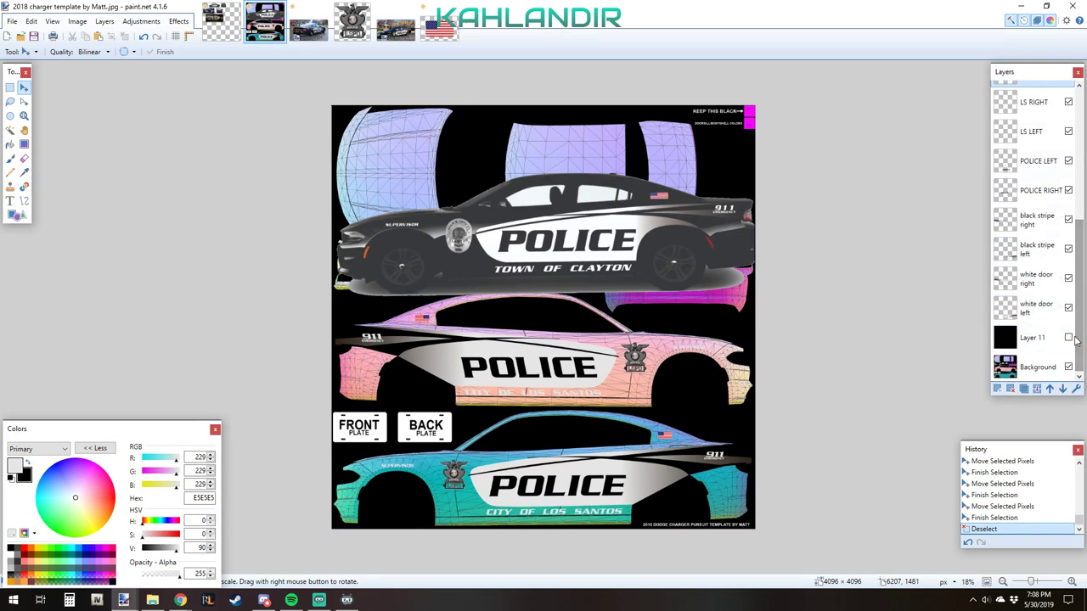
left_click(1068, 337)
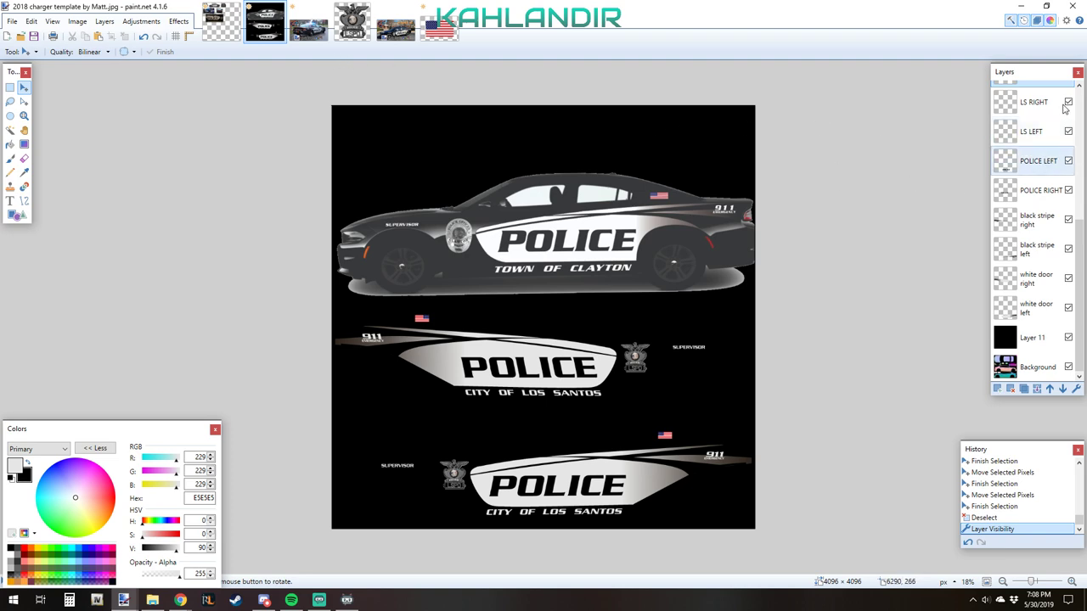
- Erase the whole reference car side view from Layer 2
scroll(1066, 106, "up", 5)
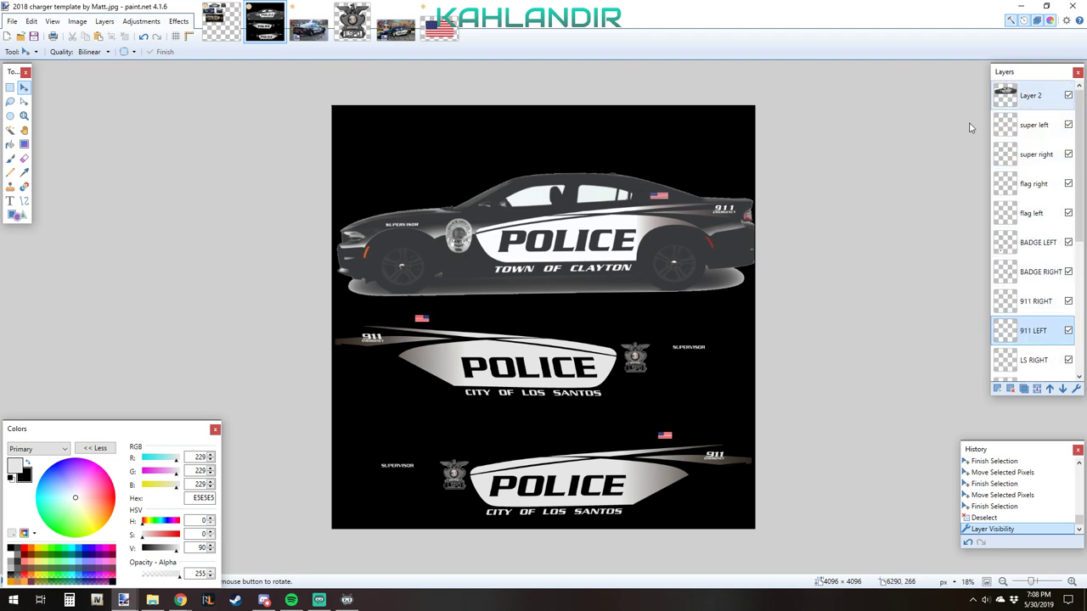
left_click(1030, 95)
key("ctrl+a")
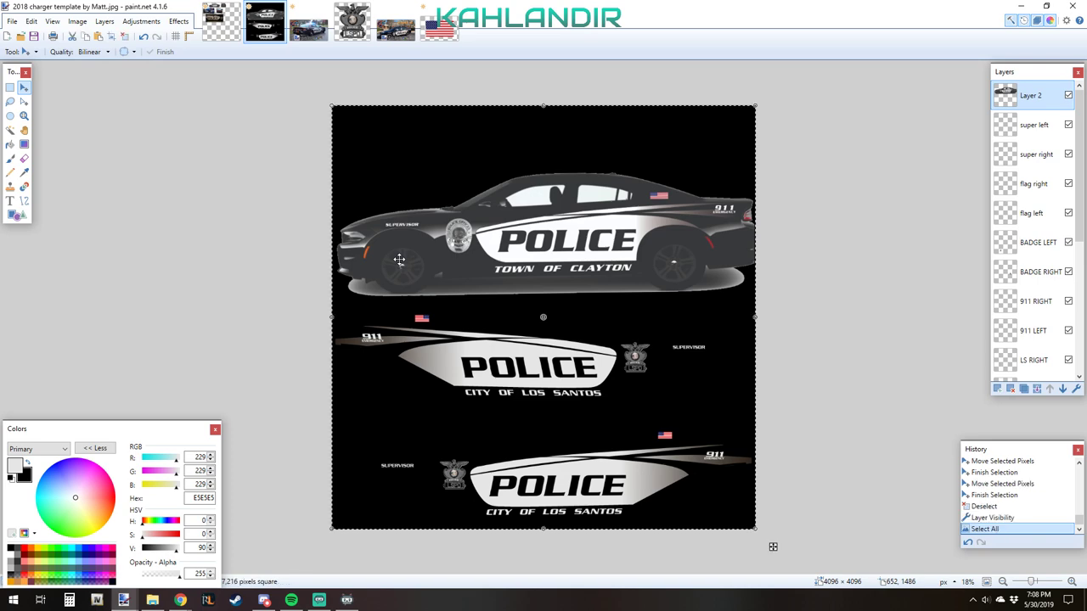
key("Delete")
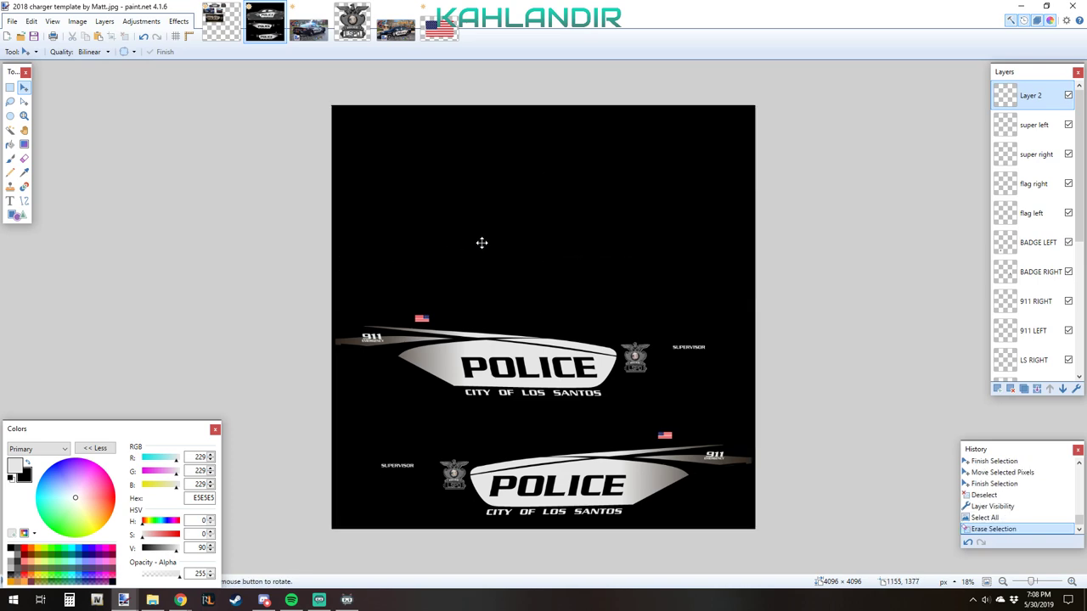
- Examine the rear-end lettering and stripes in the clayton car and Clayton City Police reference images, and return to the Charger template
left_click(234, 32)
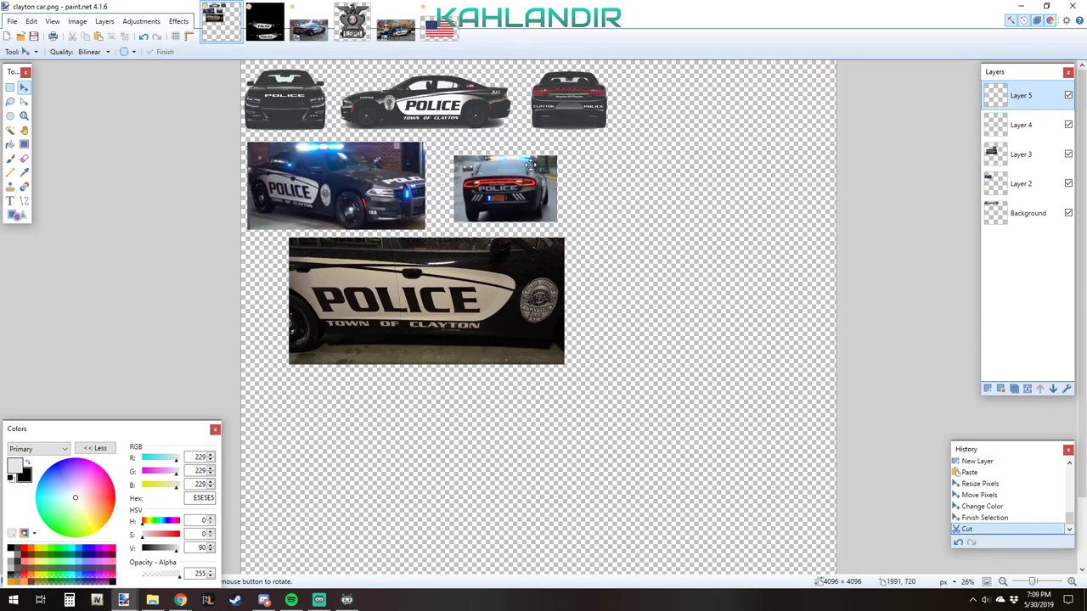
scroll(530, 165, "up", 3)
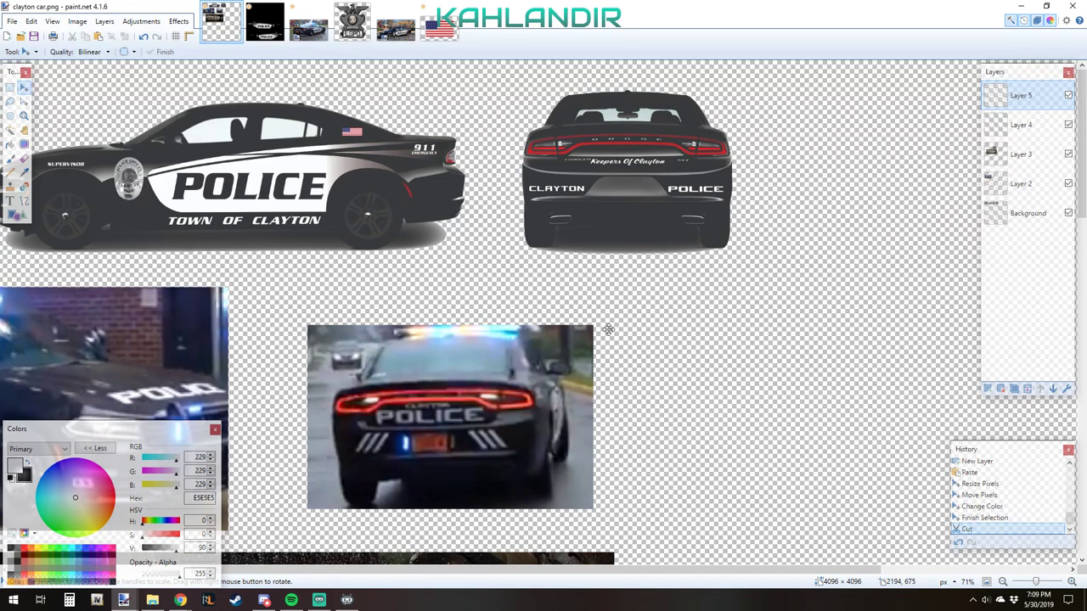
scroll(432, 291, "down", 2)
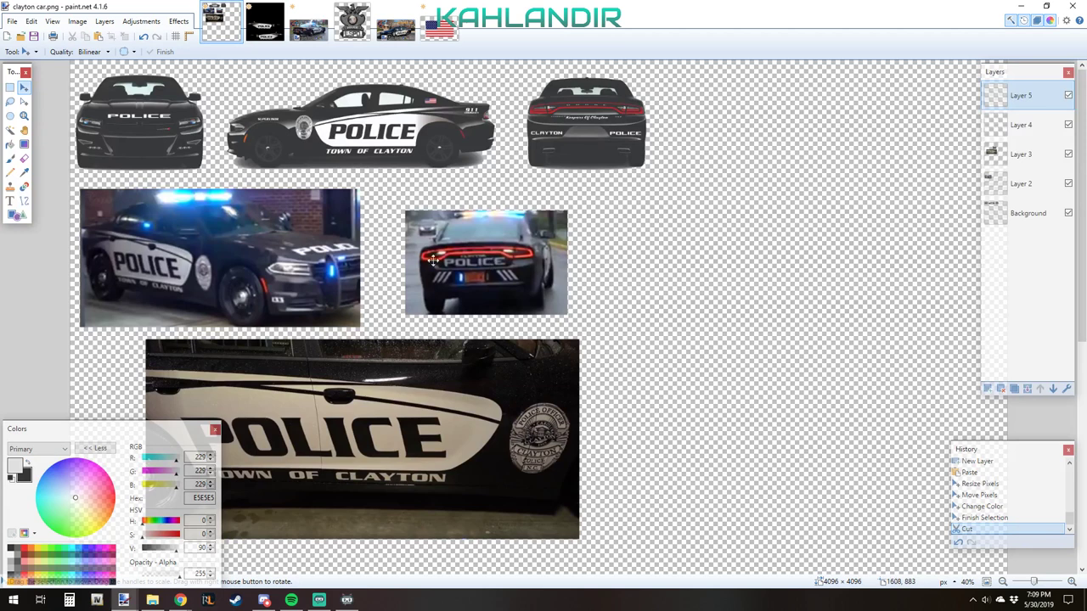
left_click(308, 27)
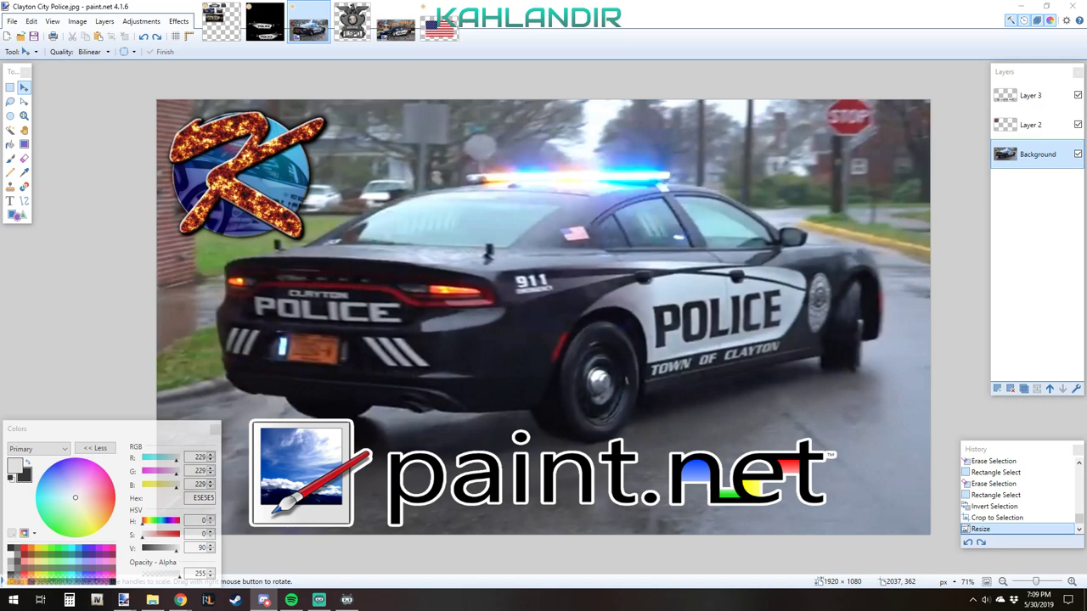
left_click(513, 9)
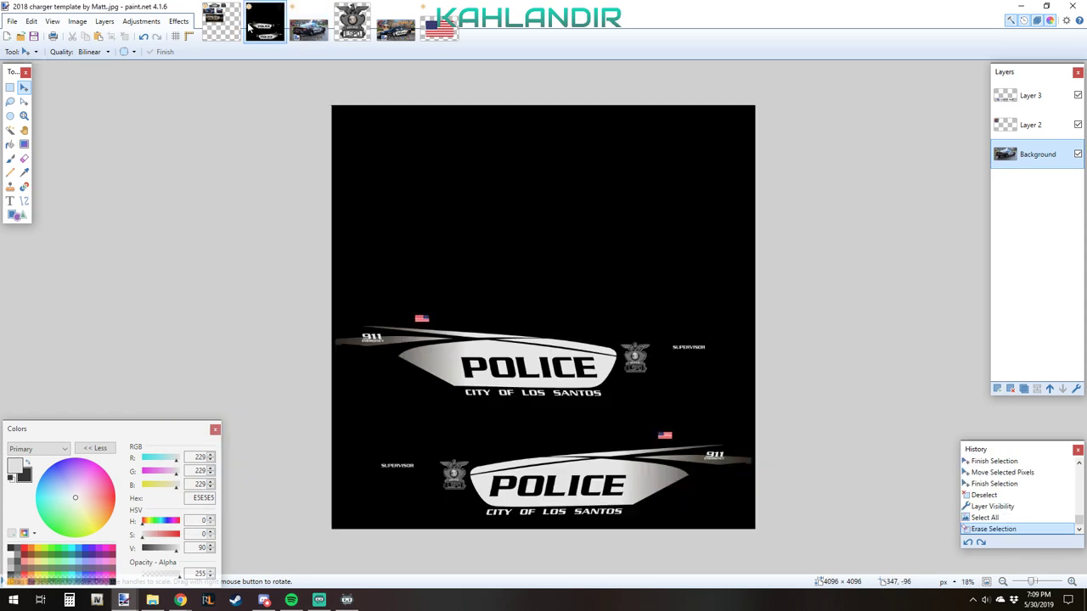
left_click(265, 24)
- Hide the black Layer 11 to expose the template's magenta rear panel
scroll(1041, 289, "down", 5)
scroll(1040, 290, "down", 1)
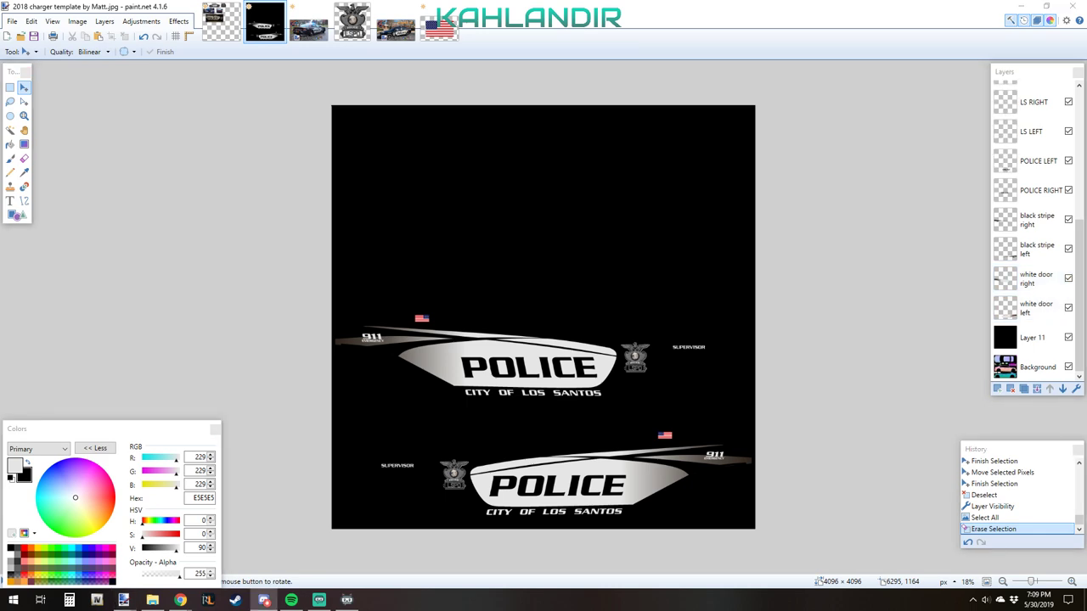
left_click(1043, 338)
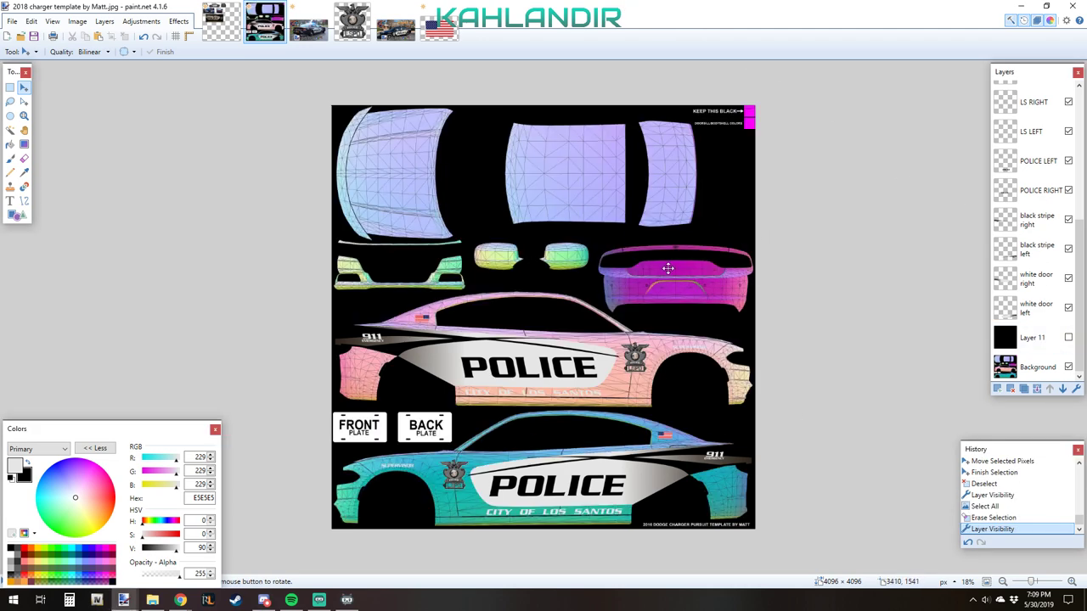
scroll(672, 285, "up", 1)
scroll(672, 286, "up", 3)
scroll(842, 328, "down", 1)
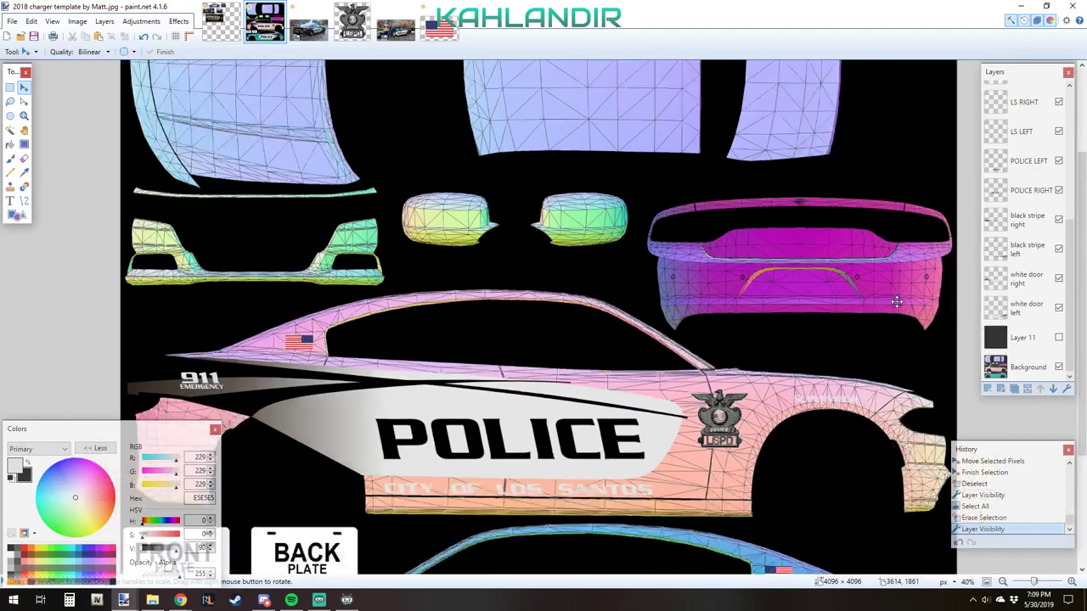
scroll(876, 321, "up", 2)
scroll(876, 321, "up", 3)
scroll(750, 318, "down", 2)
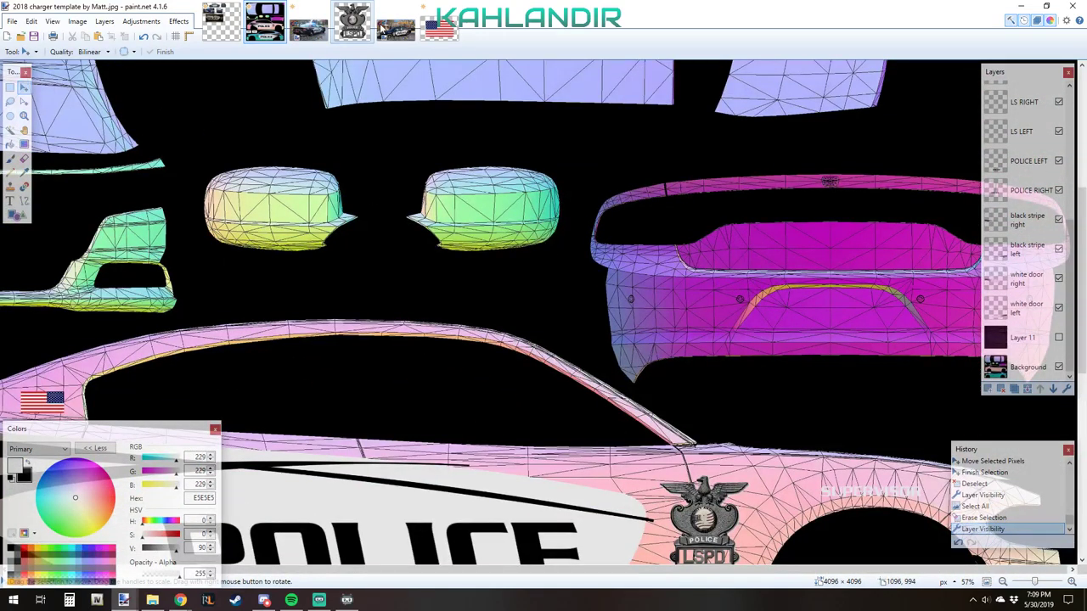
- Place the text CLAYTON in Serpentine-Medium at size 36, centred near the upper edge of the magenta trunk panel on Layer 2
left_click(11, 201)
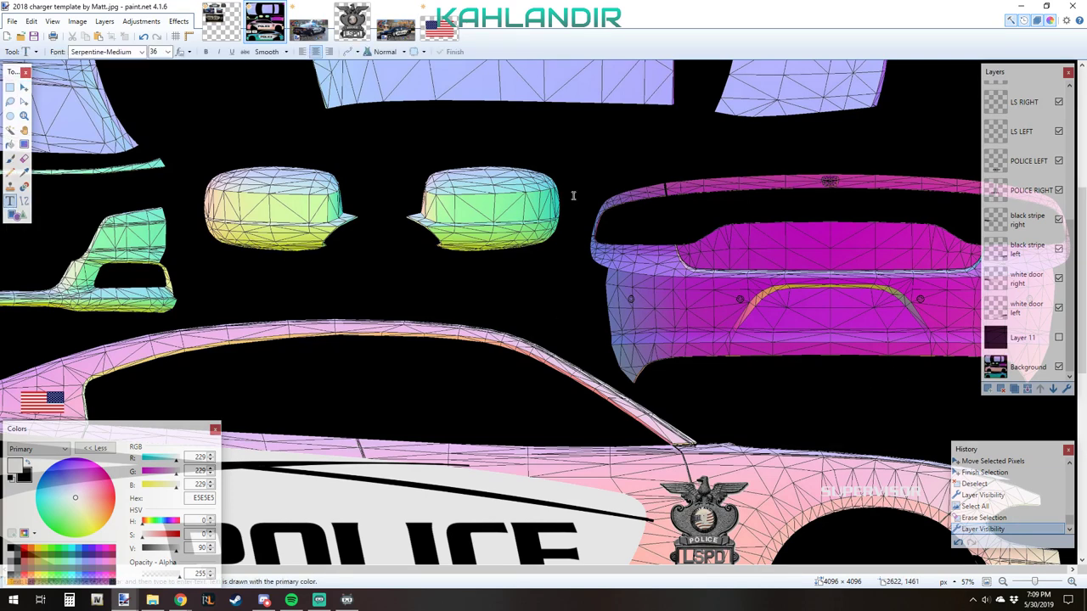
left_click(777, 233)
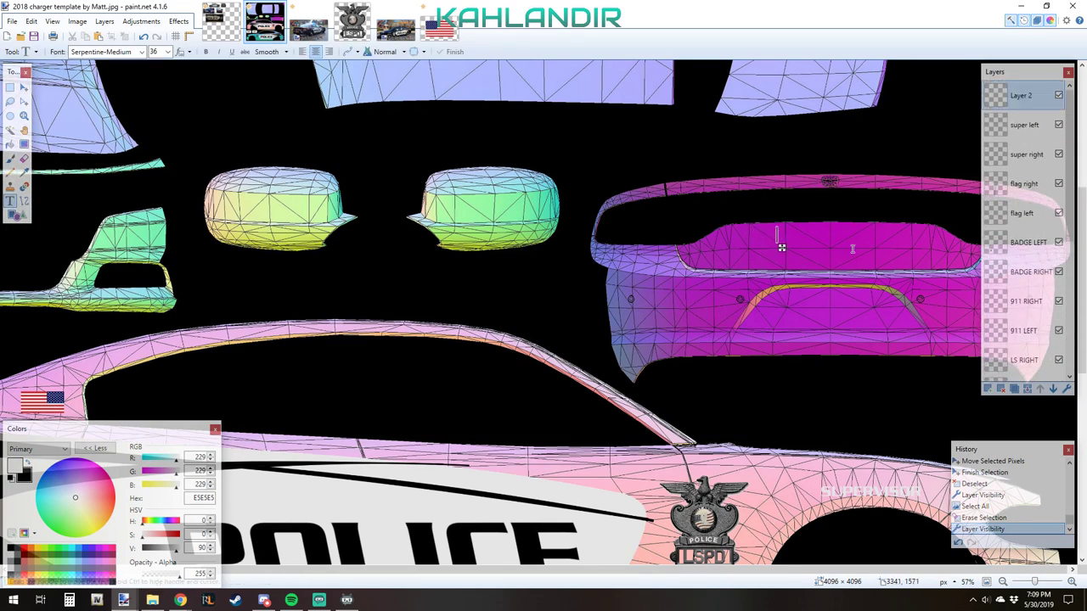
type("CLA")
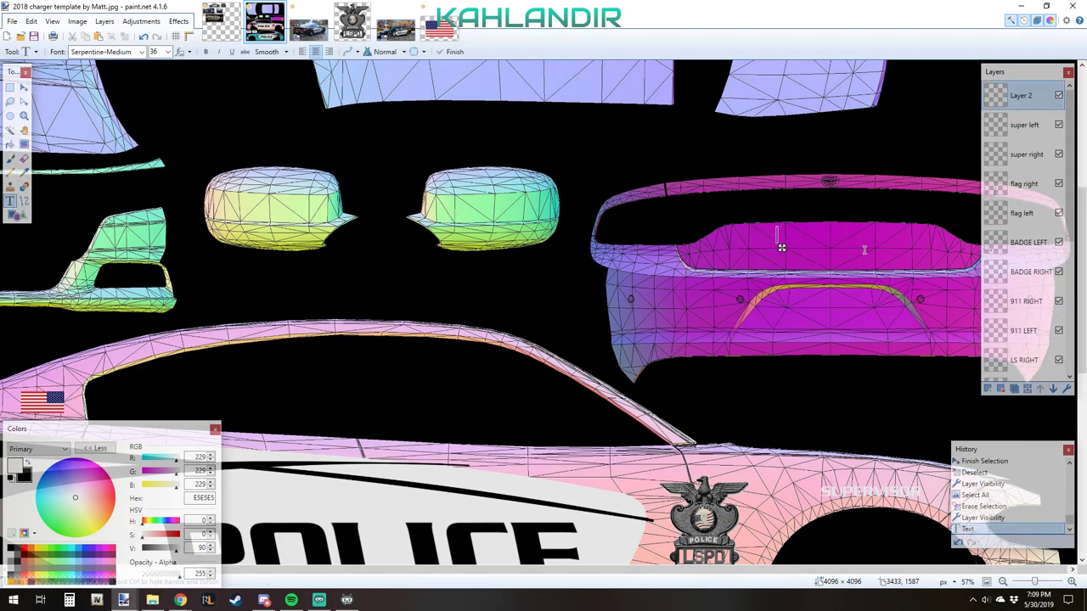
type("YON")
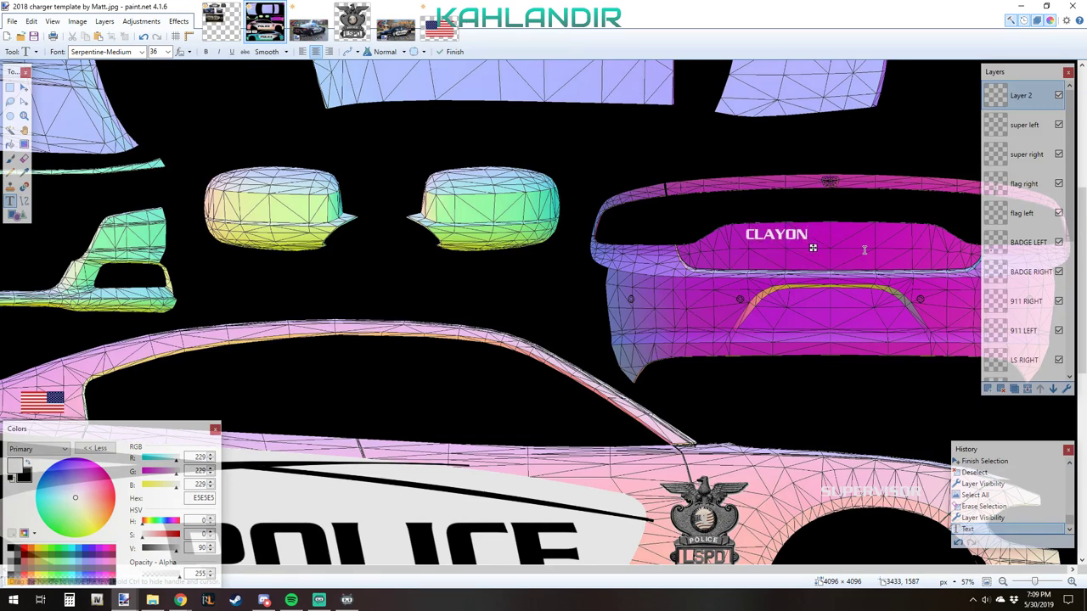
left_click_drag(817, 252, 867, 247)
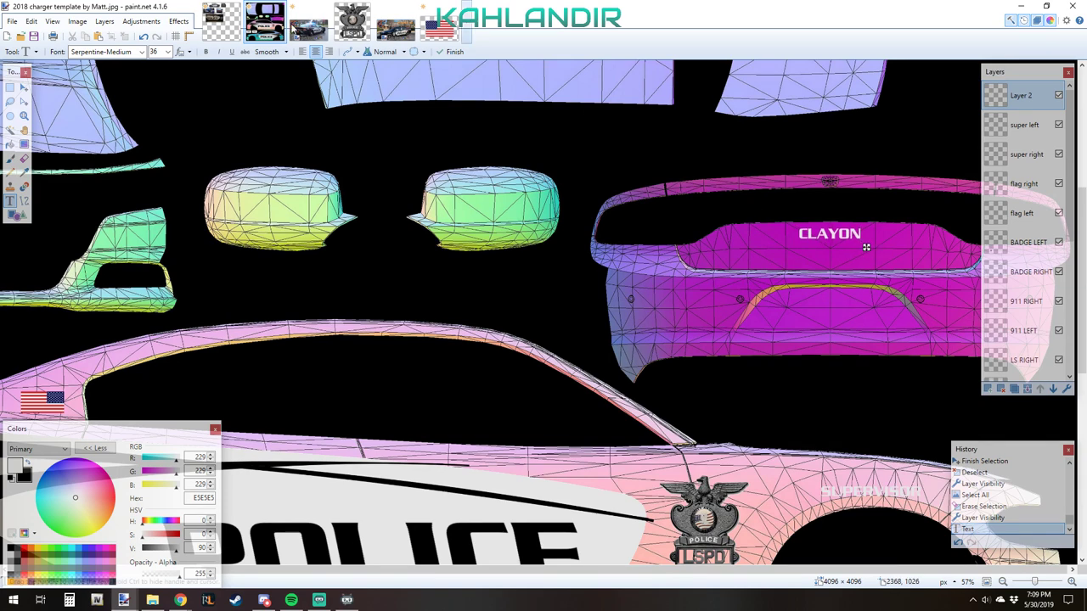
left_click(310, 33)
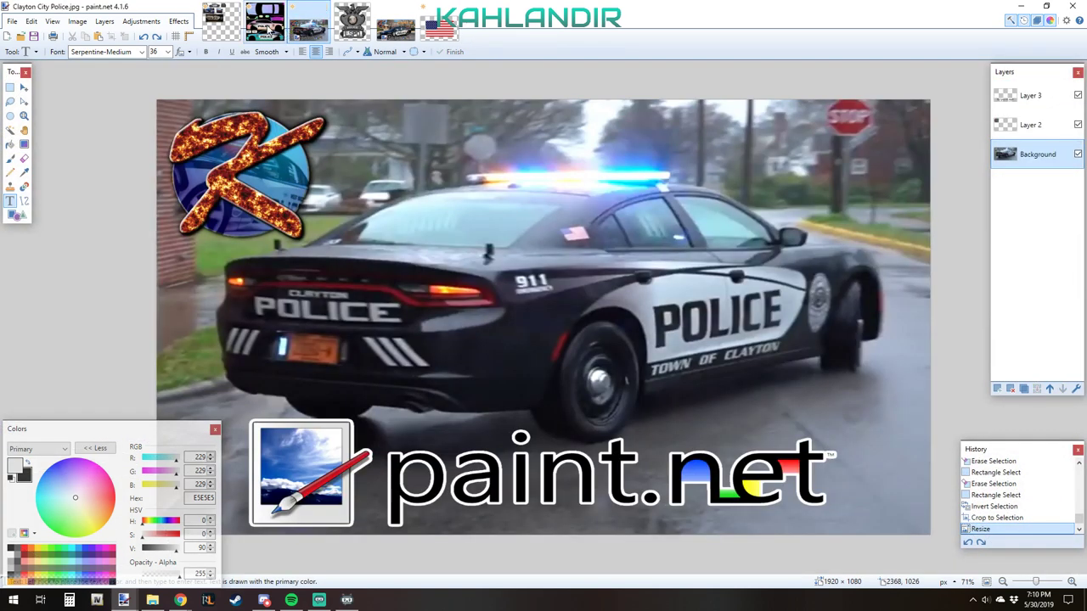
left_click(265, 28)
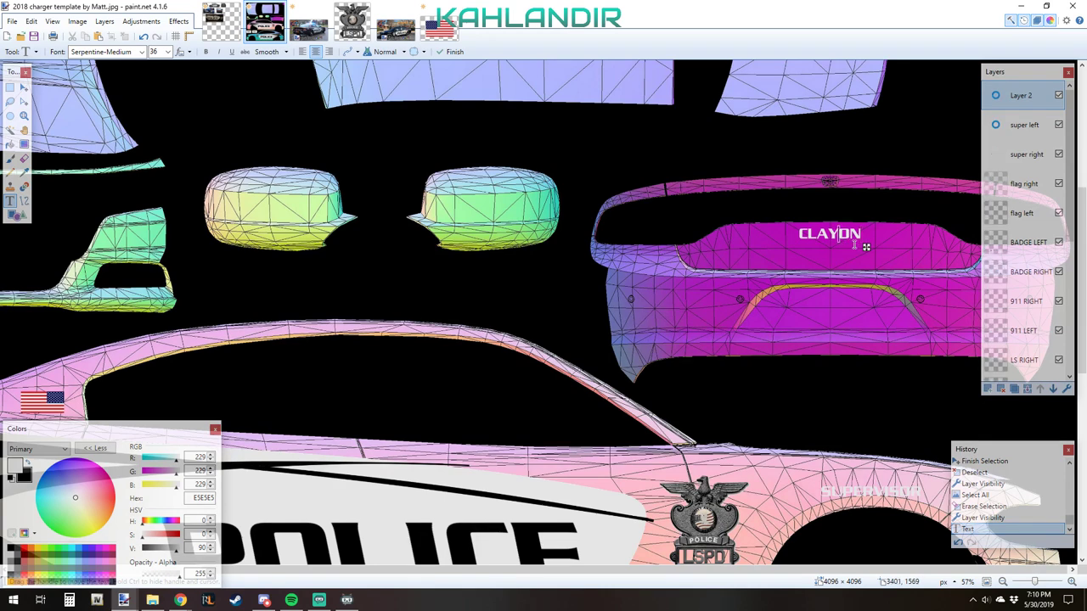
type("TO")
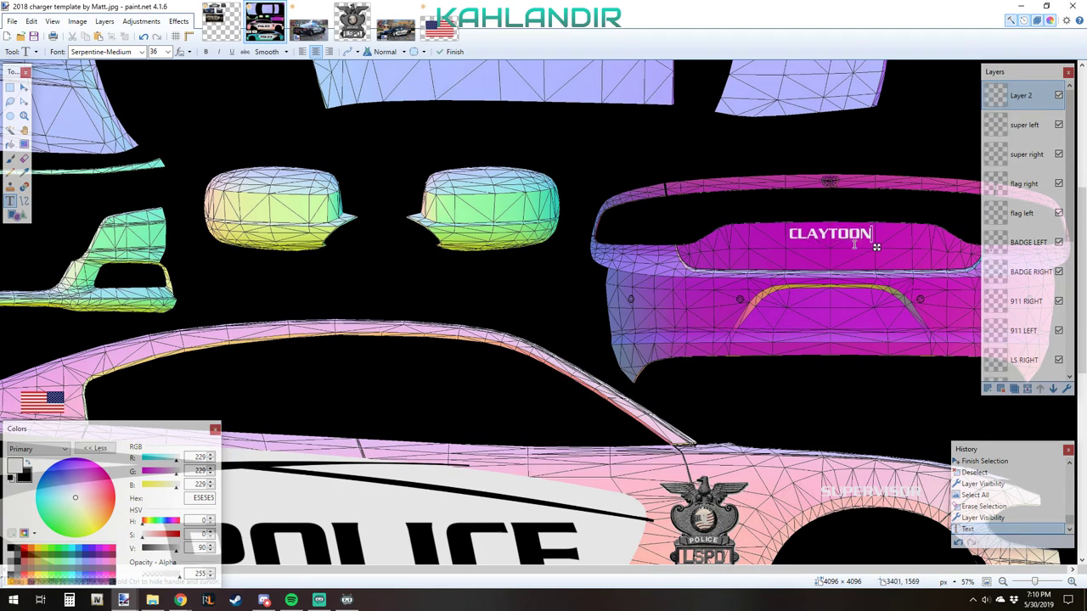
key("BackSpace")
- Try a second line reading POLICE below CLAYTON, remove it, and nudge the remaining text slightly
key("Return")
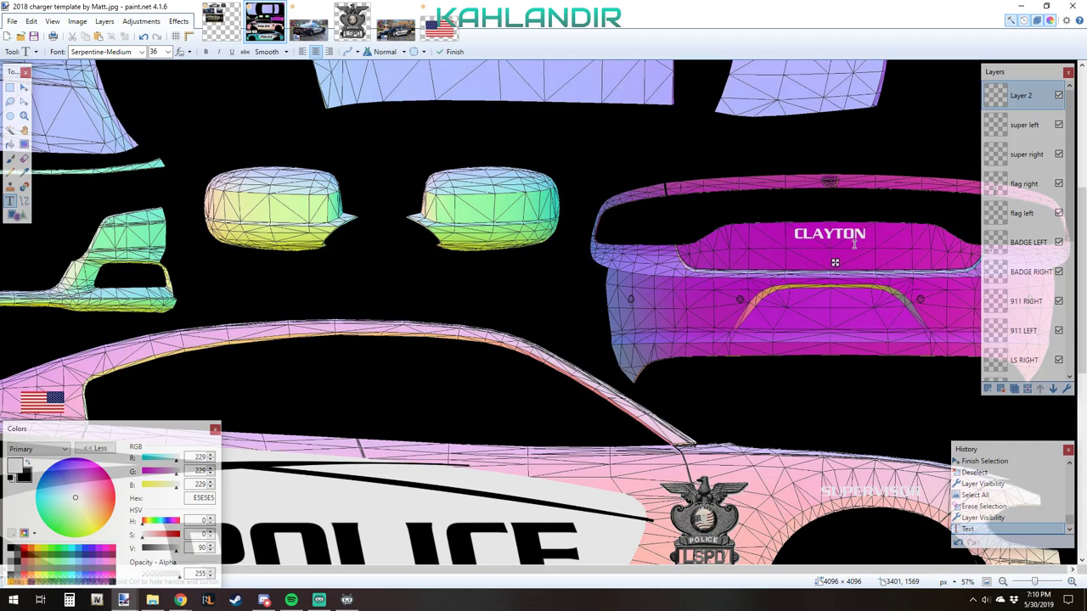
type("POLICE")
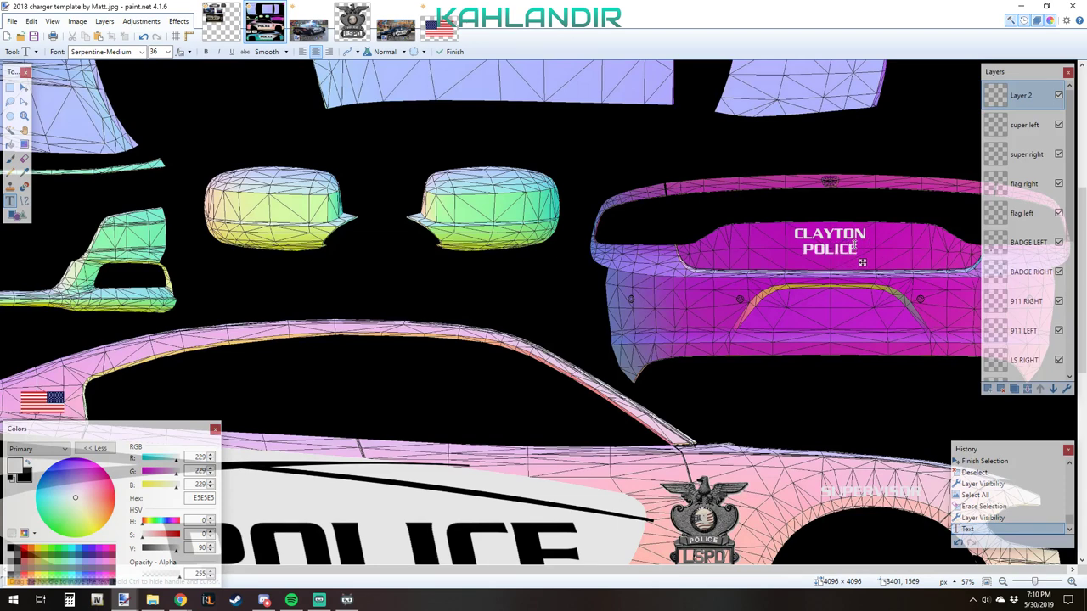
key("BackSpace")
key("BackSpace")
key("BackSpace")
key("BackSpace")
key("BackSpace")
key("BackSpace")
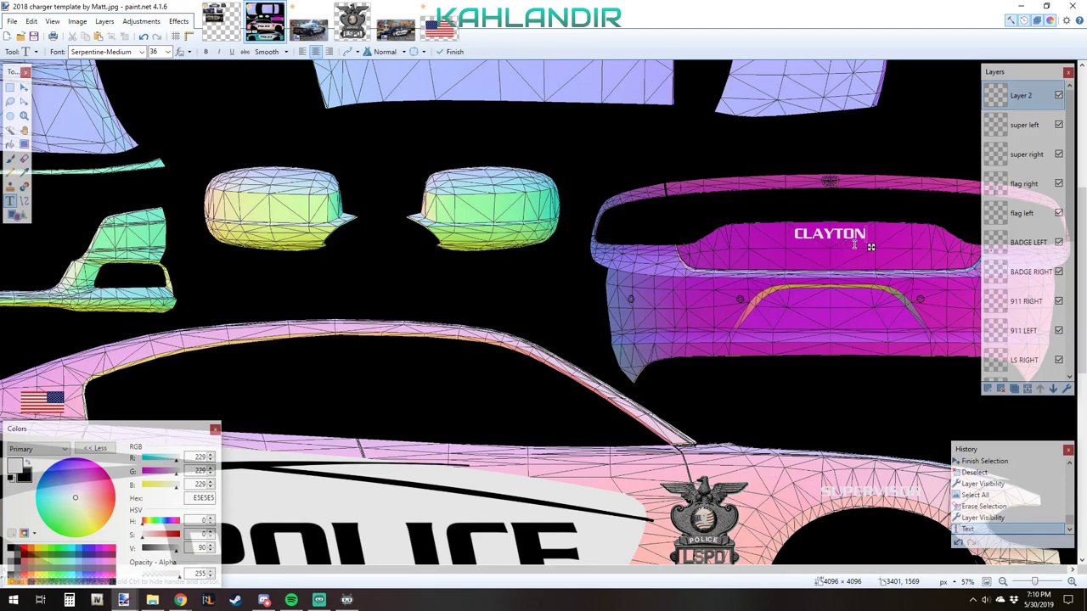
left_click_drag(870, 246, 873, 248)
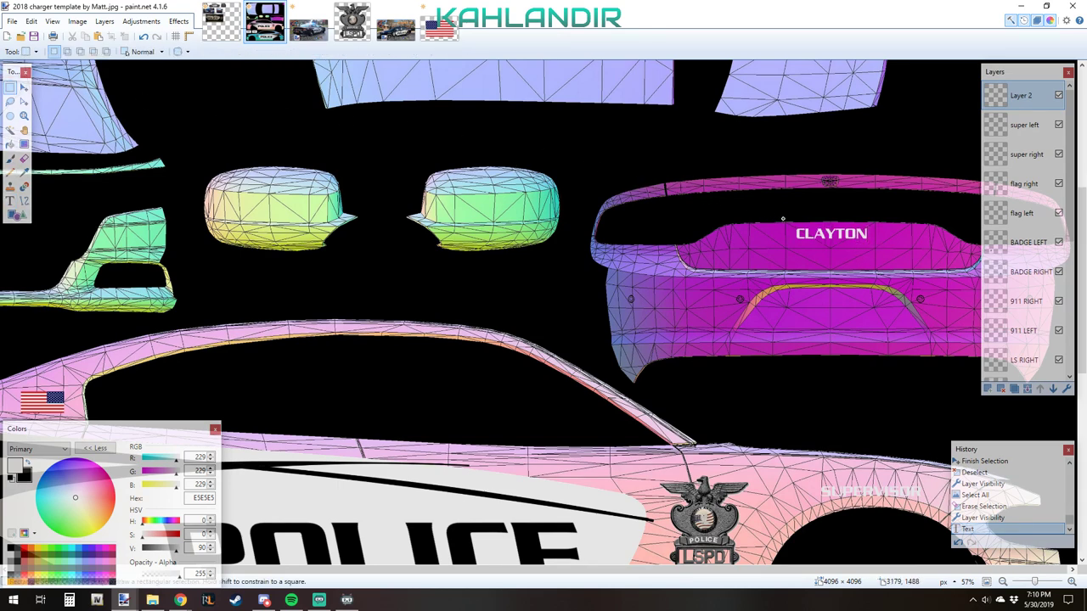
- Select the CLAYTON lettering, stretch it wider on both sides, and erase it from the trunk panel
left_click_drag(783, 221, 875, 248)
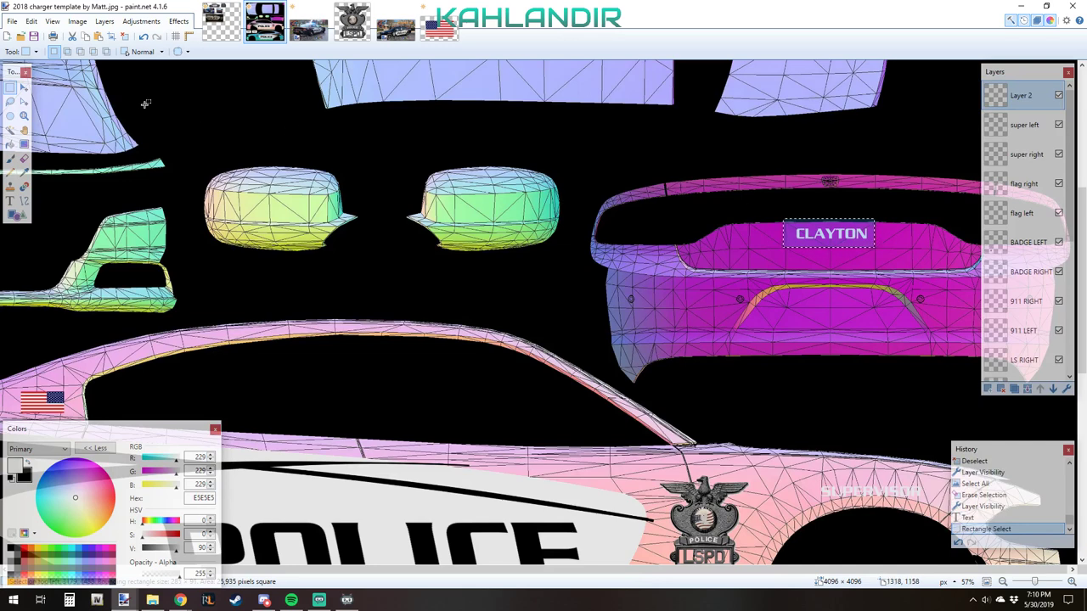
left_click(24, 87)
left_click_drag(783, 234, 767, 242)
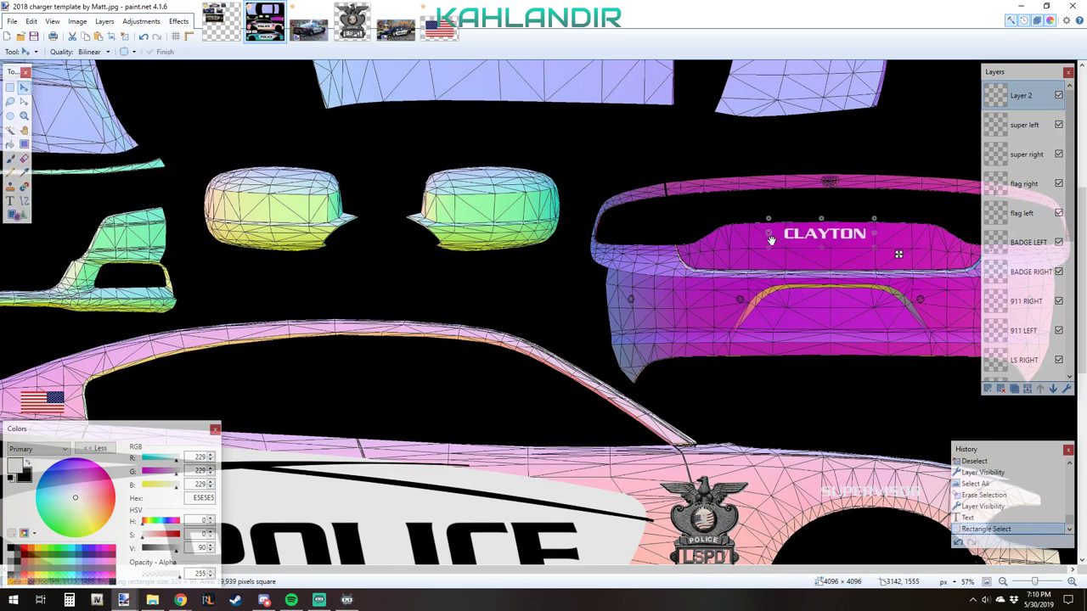
left_click_drag(874, 234, 829, 220)
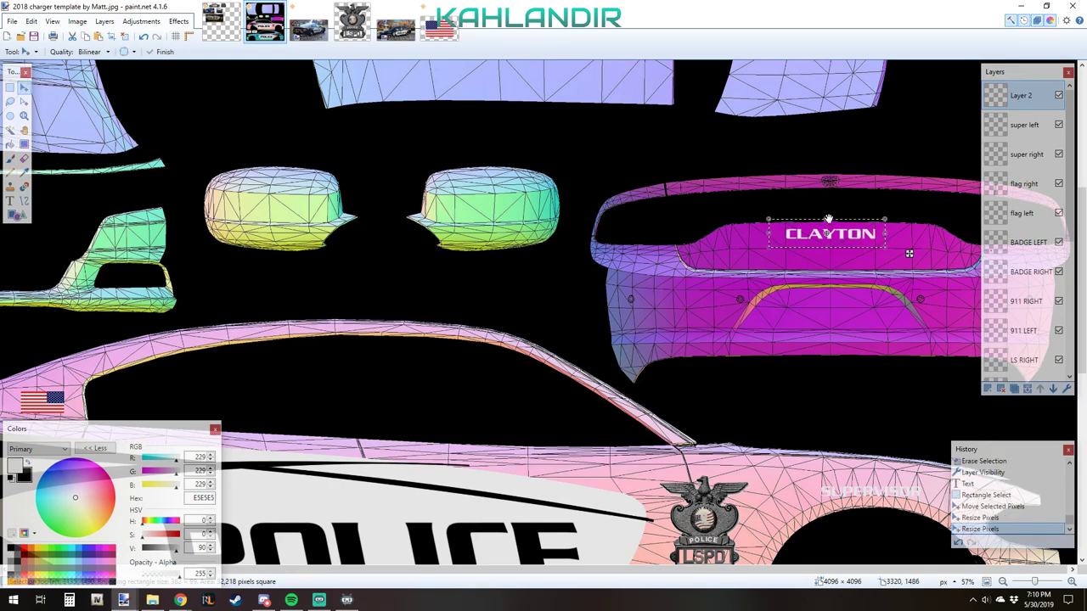
key("Delete")
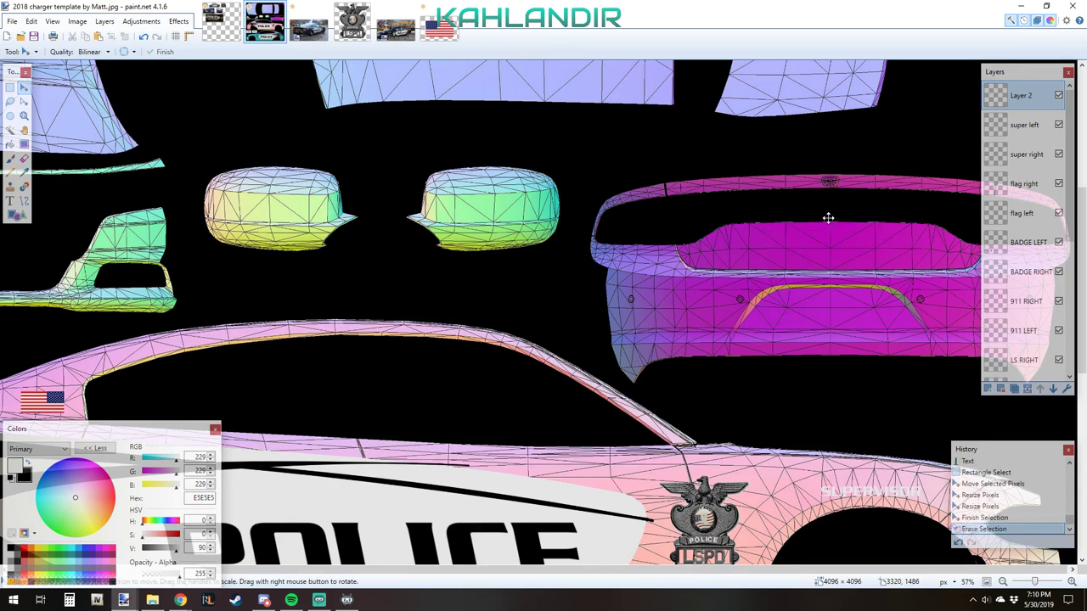
- Place the text LOS SANTOS in Serpentine-Medium at size 36, centred near the upper edge of the magenta trunk panel
key("t")
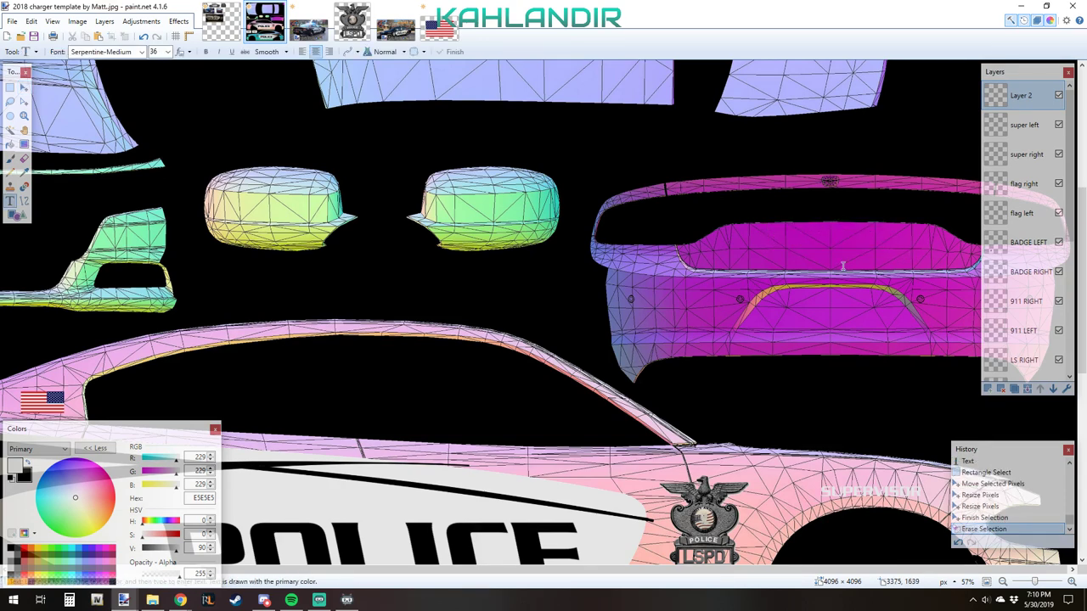
left_click(785, 237)
type("LOS")
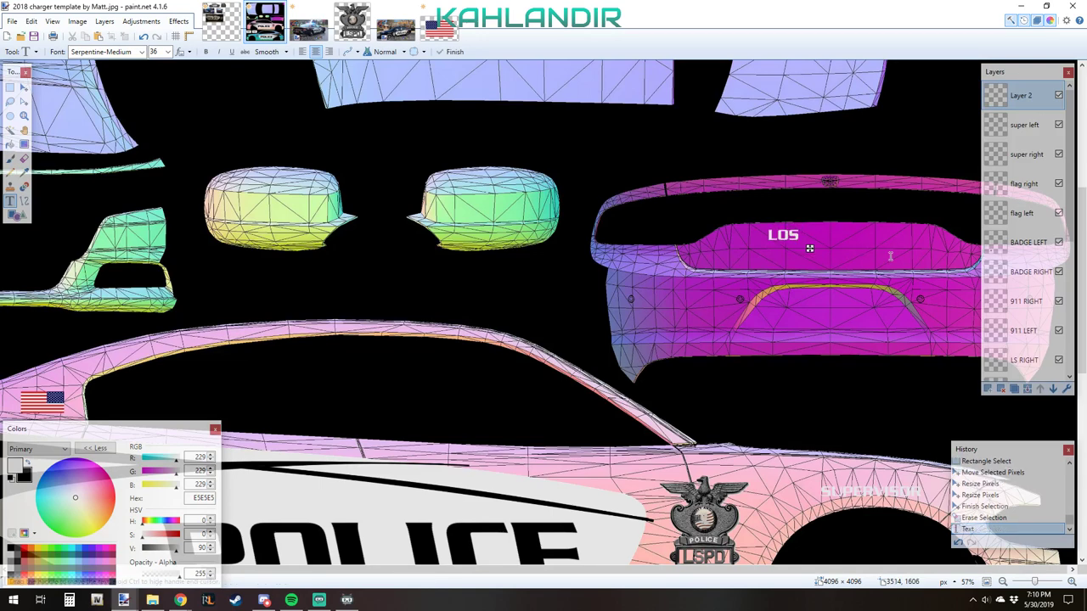
key("BackSpace")
key("BackSpace")
key("BackSpace")
left_click(922, 261)
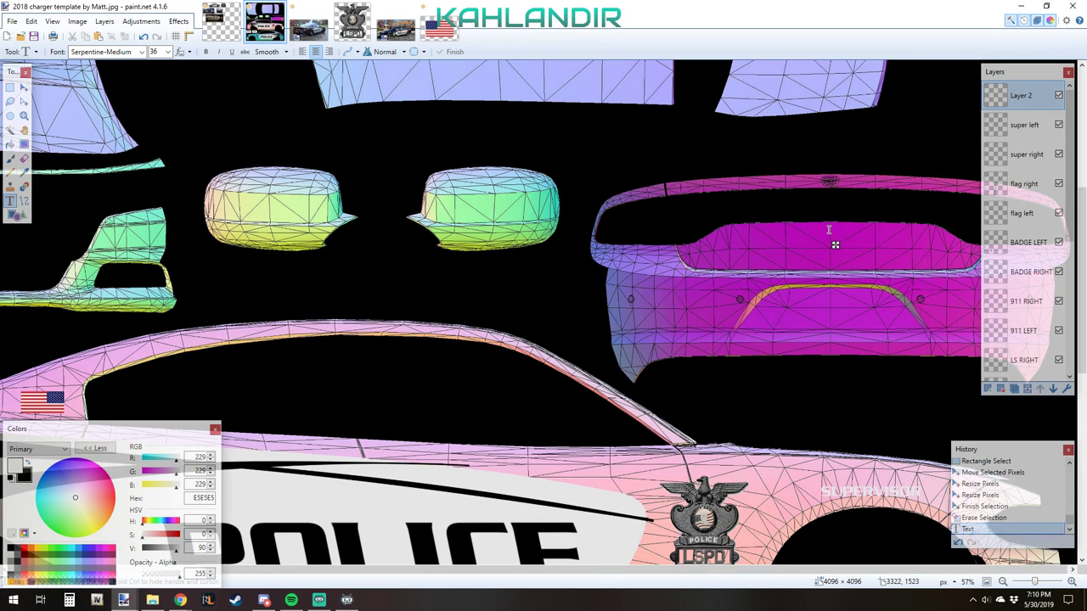
type("LOS SANTOS")
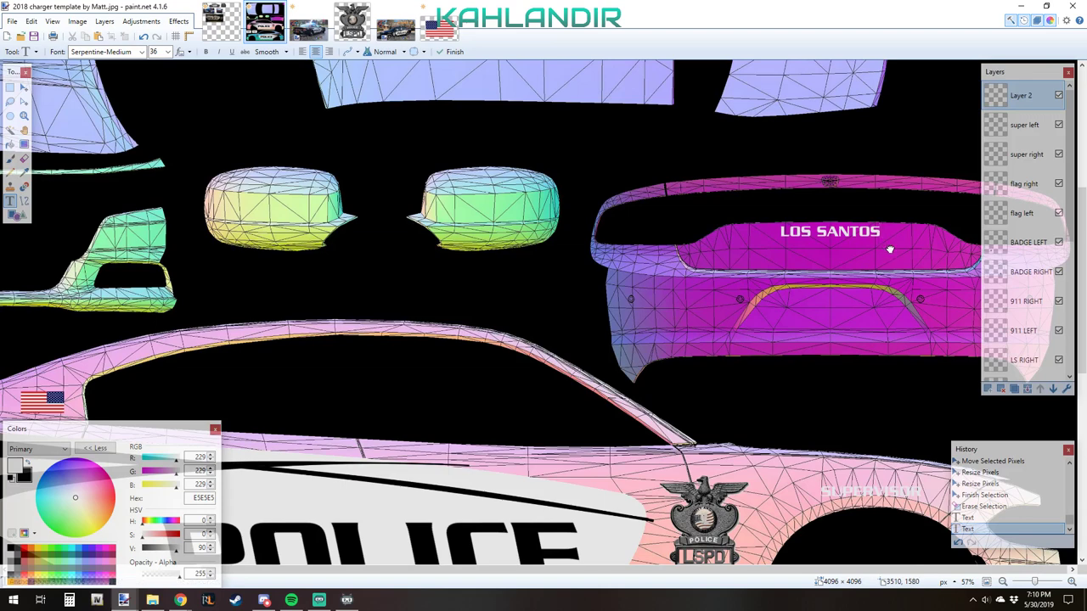
left_click_drag(888, 247, 886, 246)
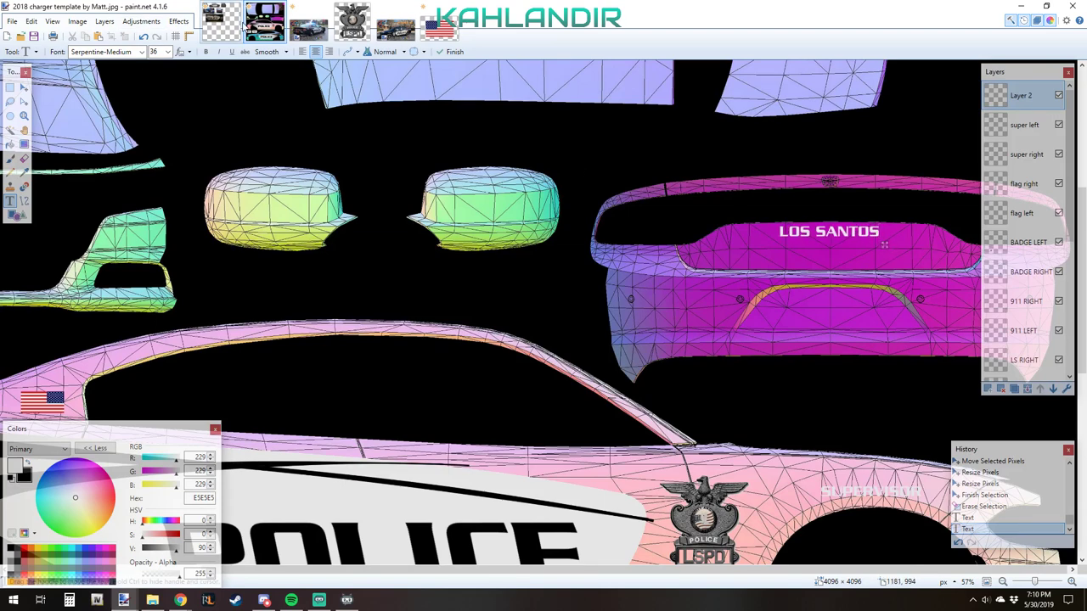
left_click(293, 32)
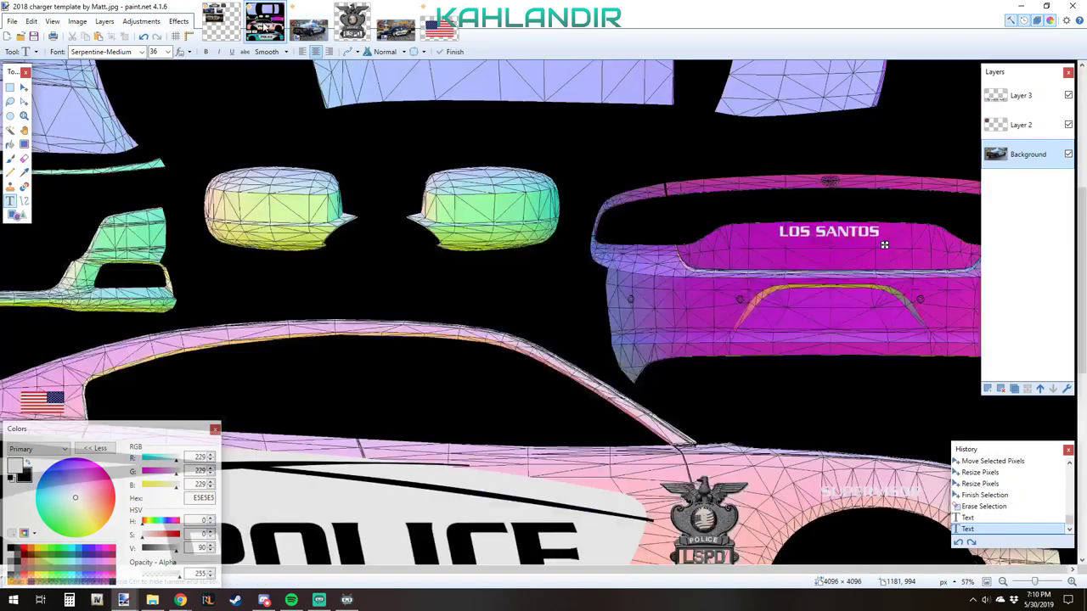
left_click(266, 25)
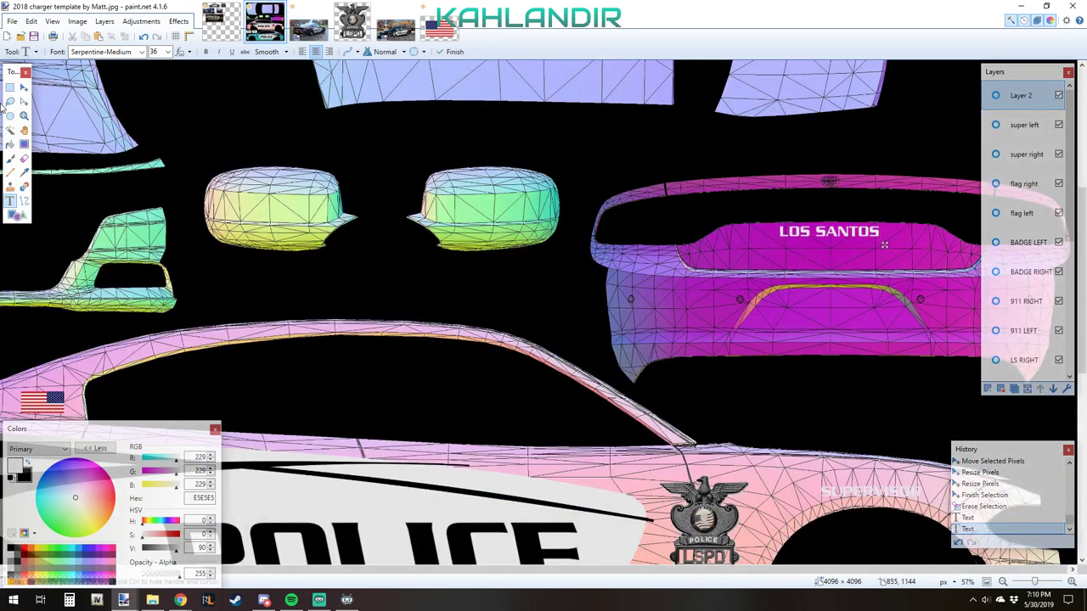
- Select the LOS SANTOS lettering on the trunk panel, stretch it slightly wider on both sides and flatten its height
left_click(10, 88)
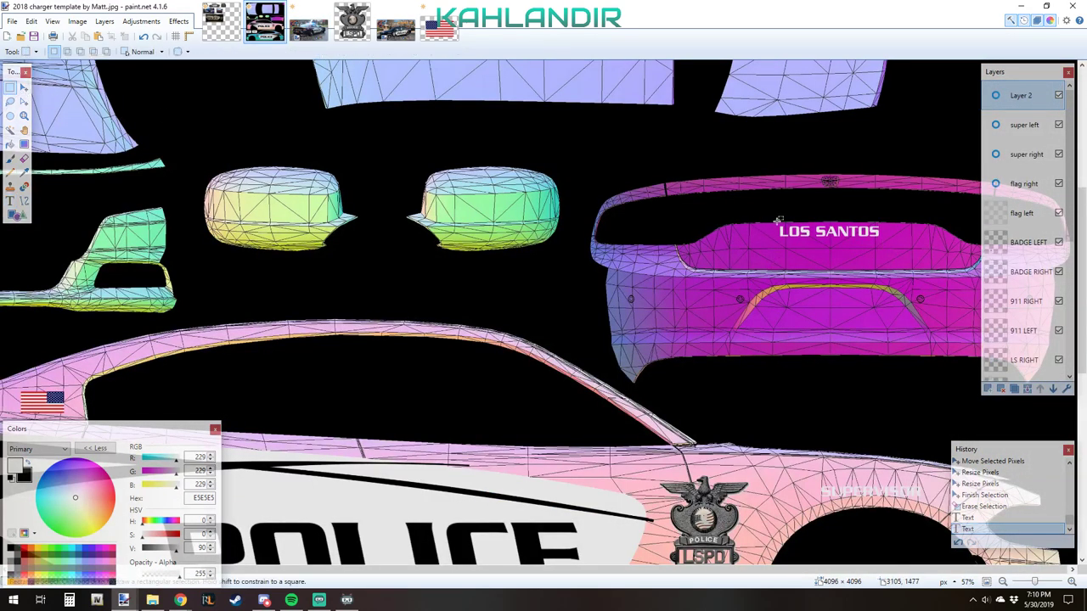
left_click_drag(775, 224, 884, 242)
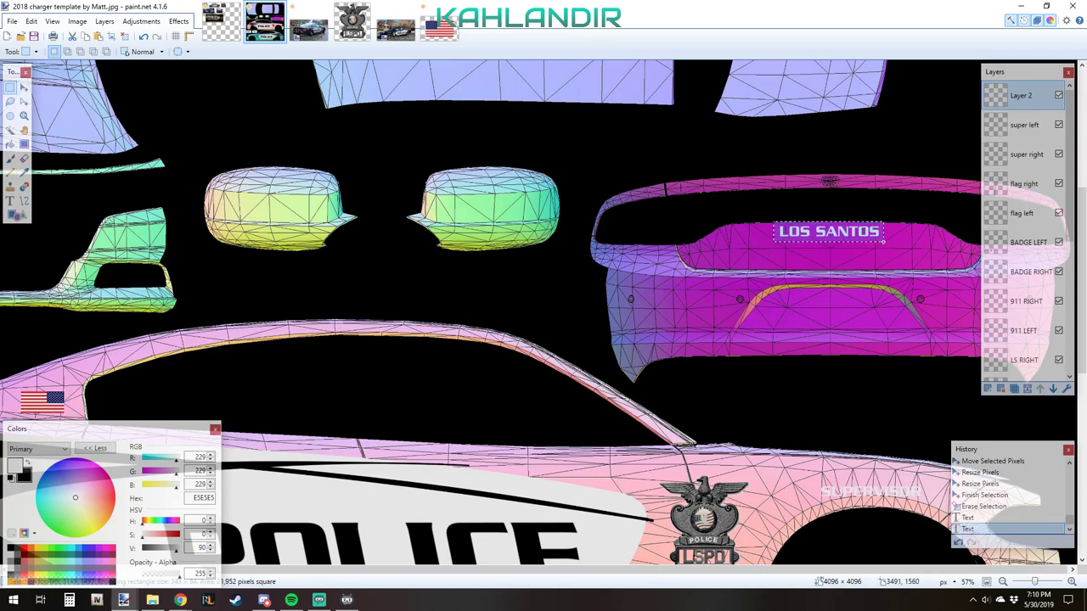
left_click(24, 88)
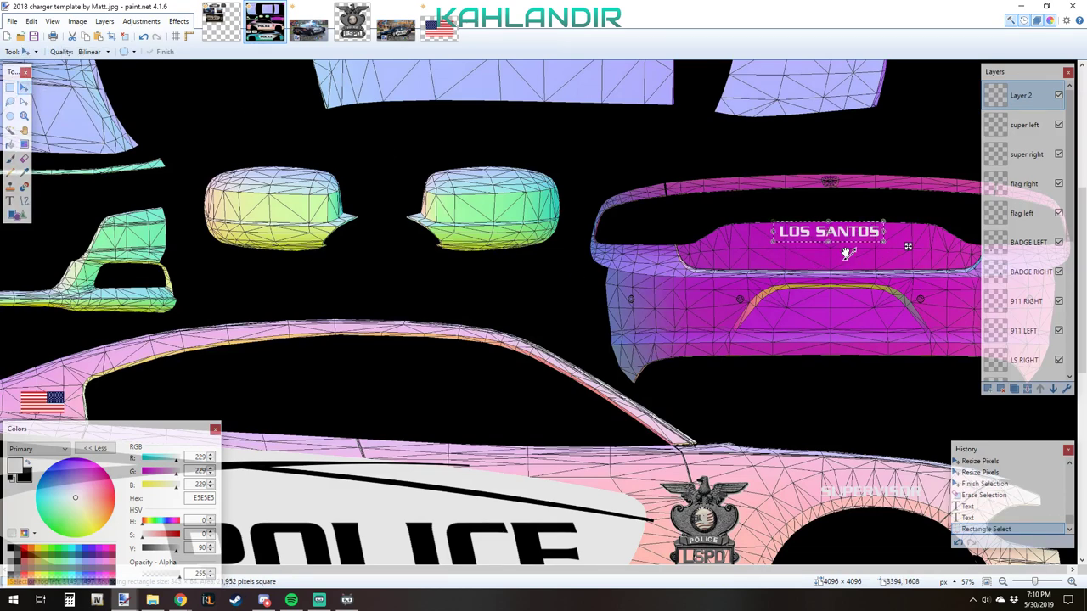
left_click_drag(828, 225, 831, 230)
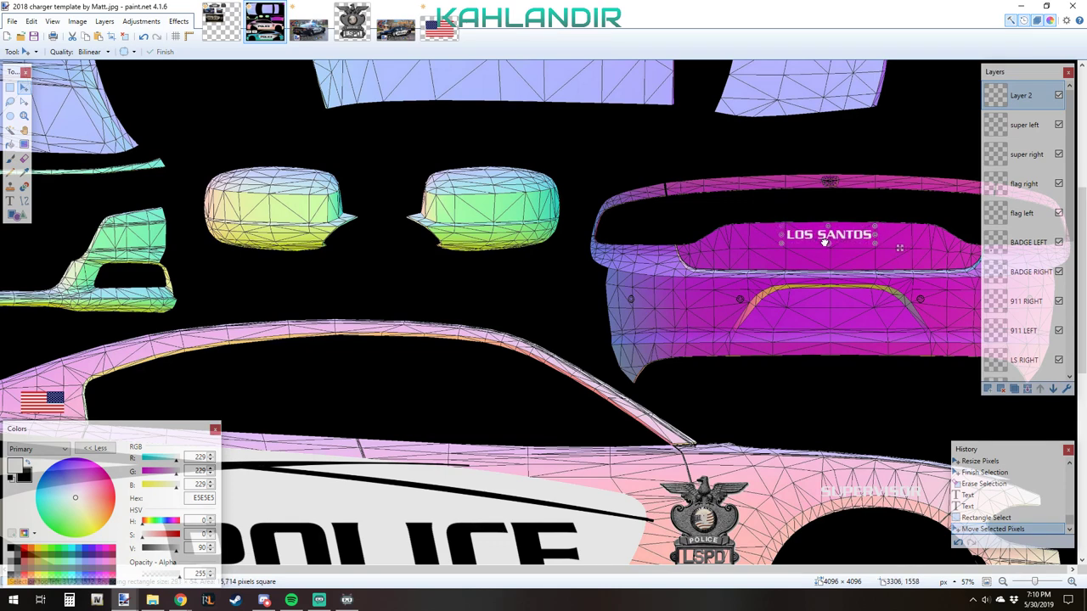
left_click_drag(899, 248, 913, 254)
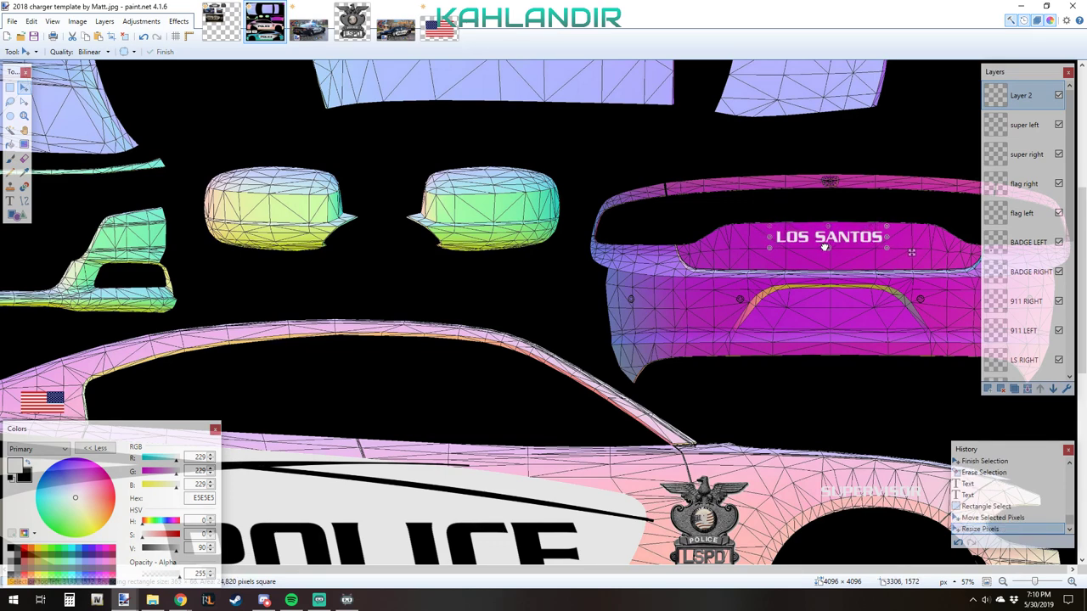
left_click(824, 248)
left_click(828, 232)
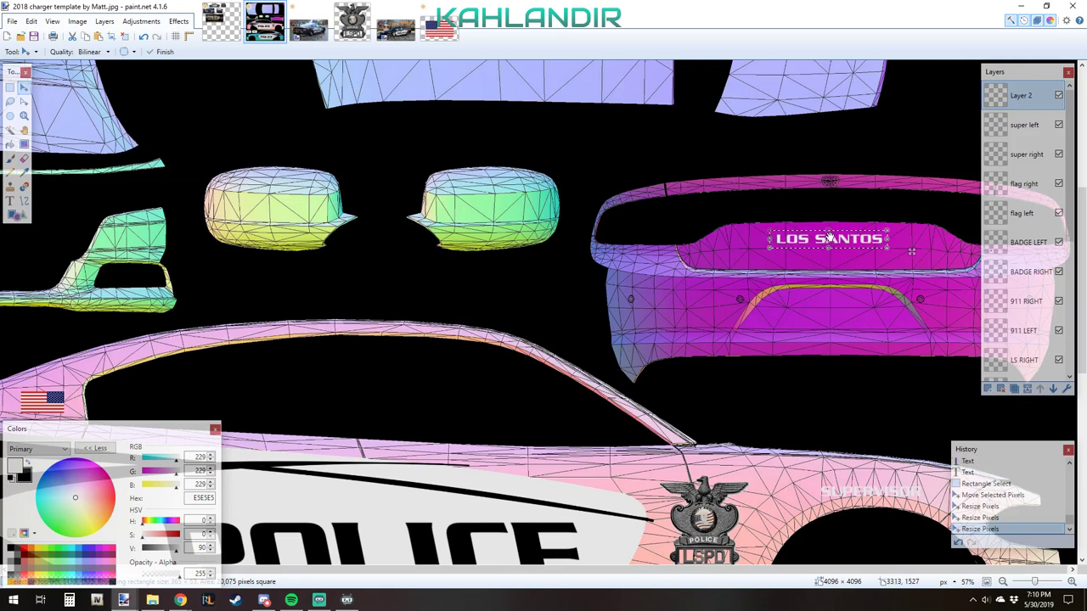
mouse_move(828, 232)
left_mouse_down()
mouse_move(839, 238)
mouse_move(828, 245)
left_mouse_up()
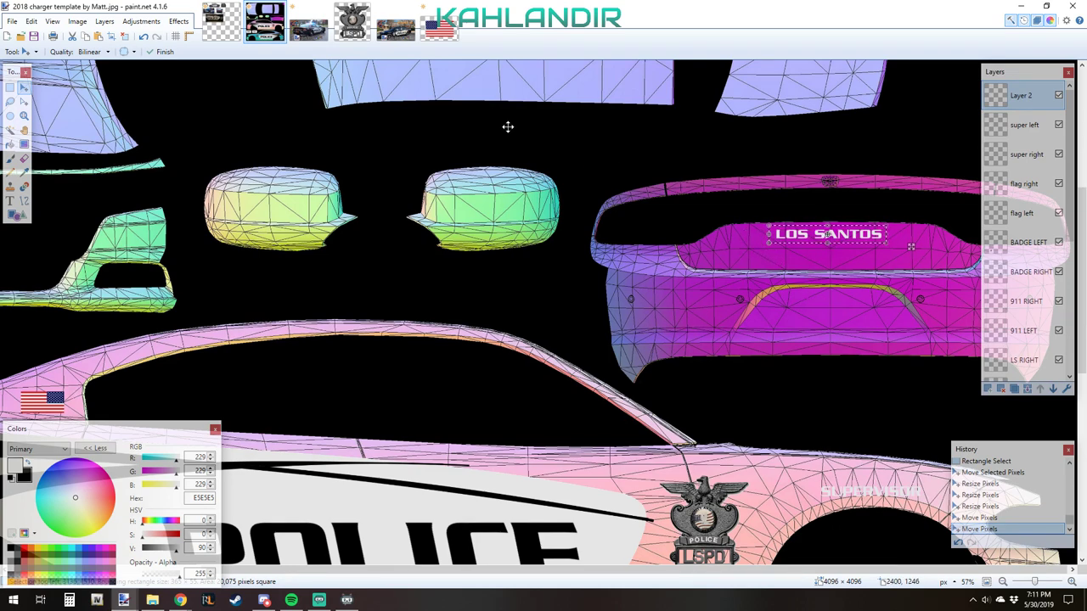
- Check the Clayton reference photo and nudge the LOS SANTOS lettering up toward the trunk panel's upper edge
left_click(301, 34)
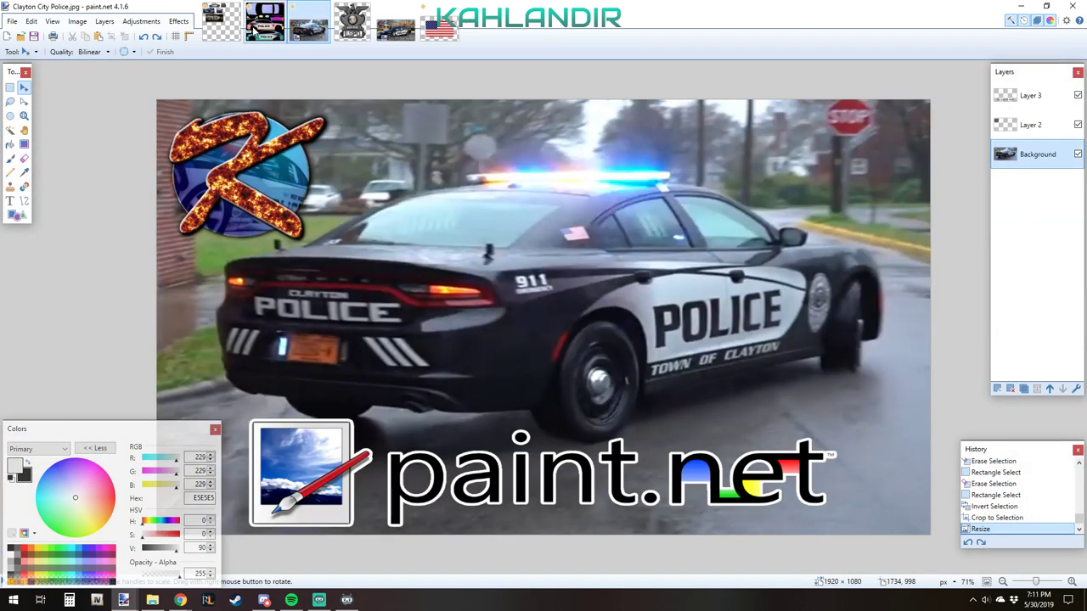
left_click(257, 32)
key("Return")
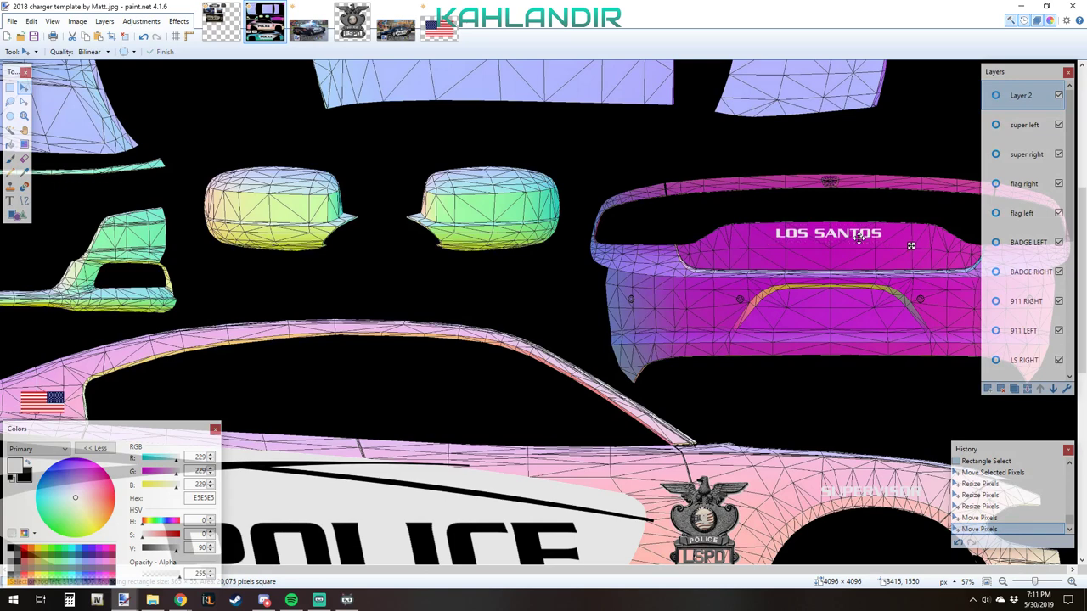
key("Up")
key("Up")
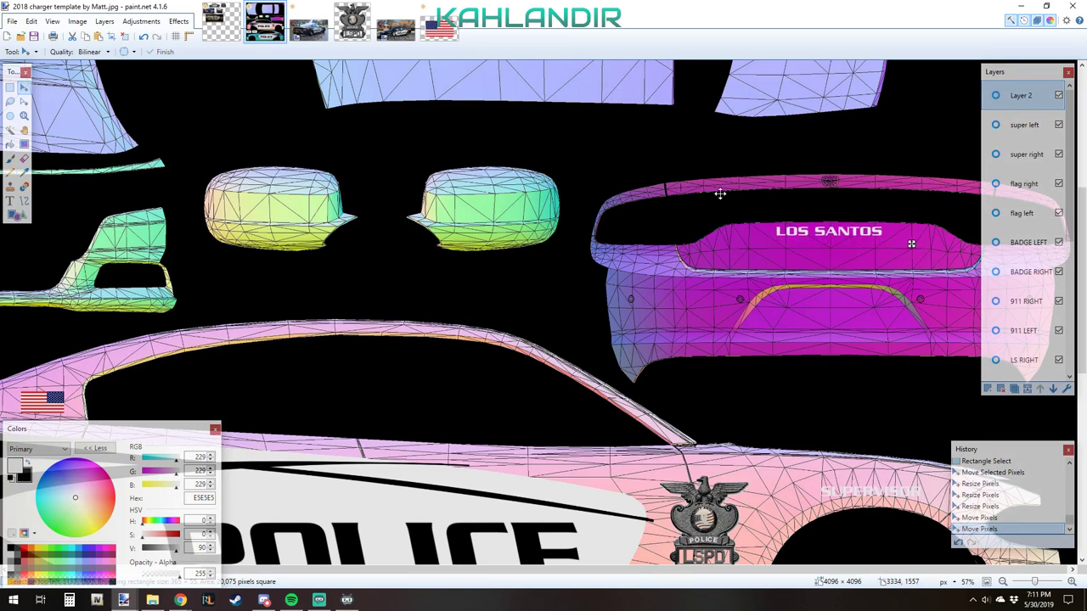
- Deselect the lettering and place the text POLICE in Serpentine-Medium at size 72, centred directly below LOS SANTOS
left_click(10, 201)
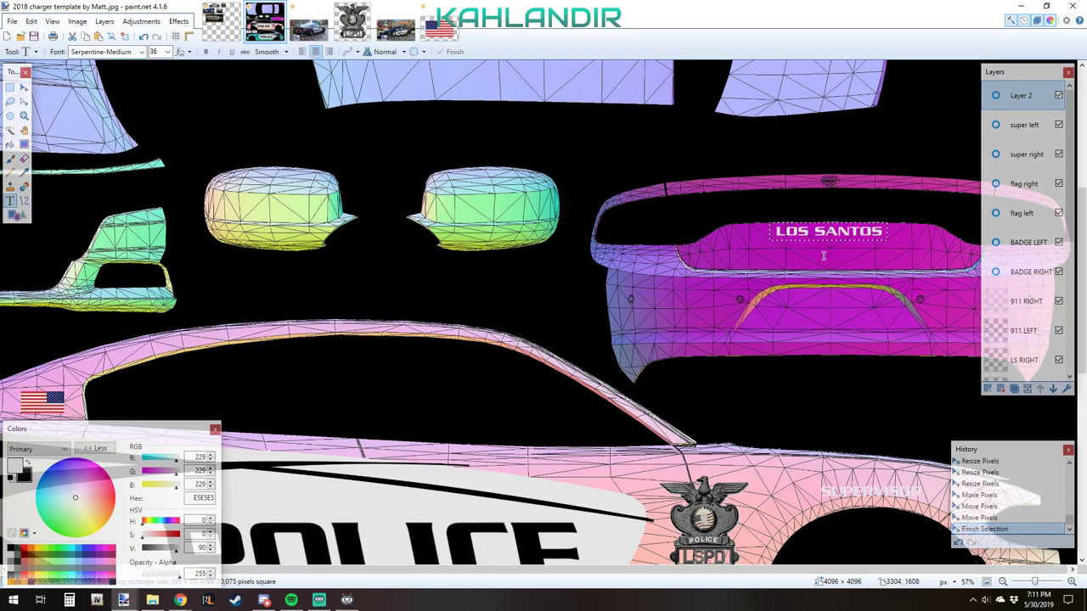
key("ctrl+d")
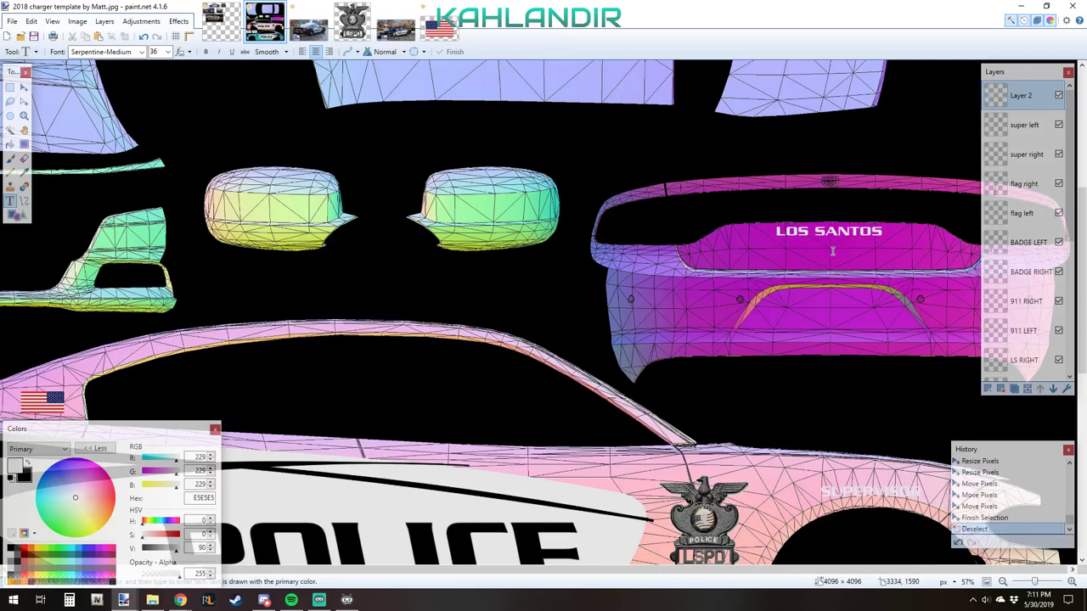
left_click(169, 52)
left_click(155, 190)
type("POLICE")
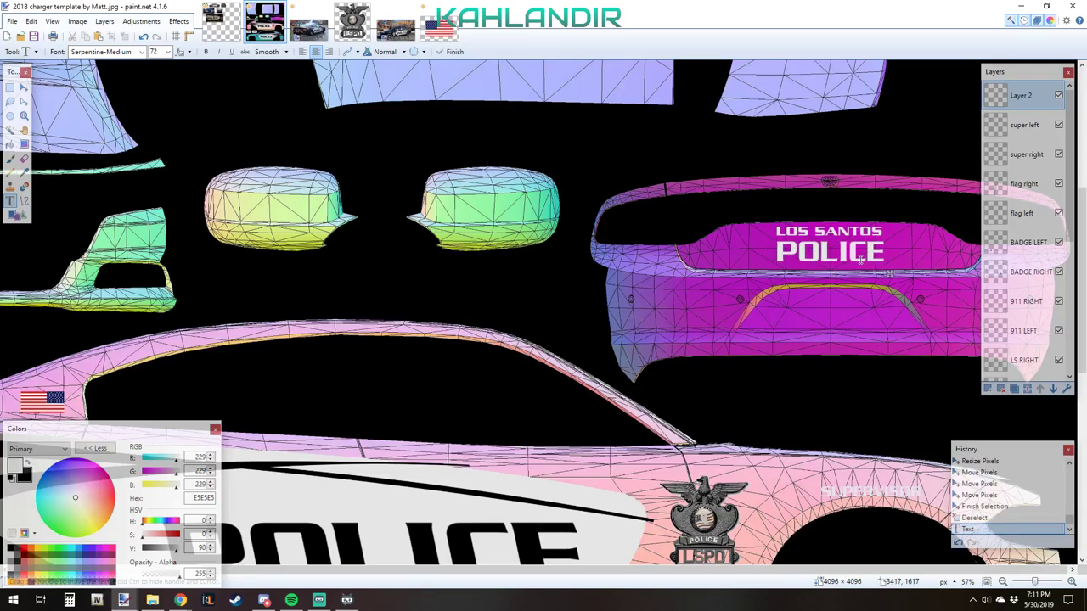
- Select the trunk's POLICE lettering, stretch it wider on both sides, flatten it and move it up closer to LOS SANTOS
left_click(10, 87)
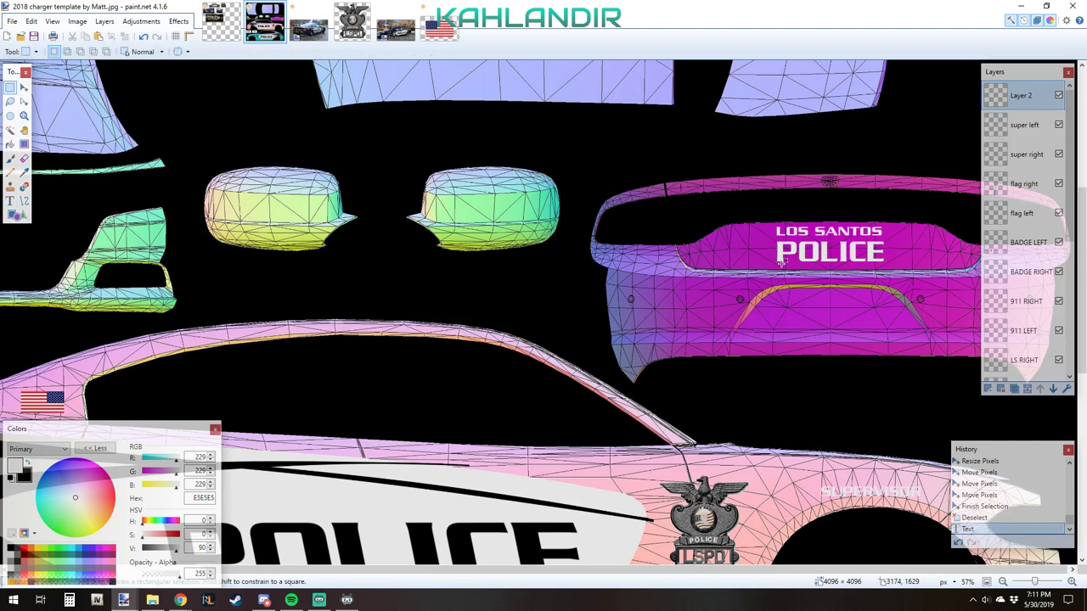
left_click_drag(773, 238, 890, 271)
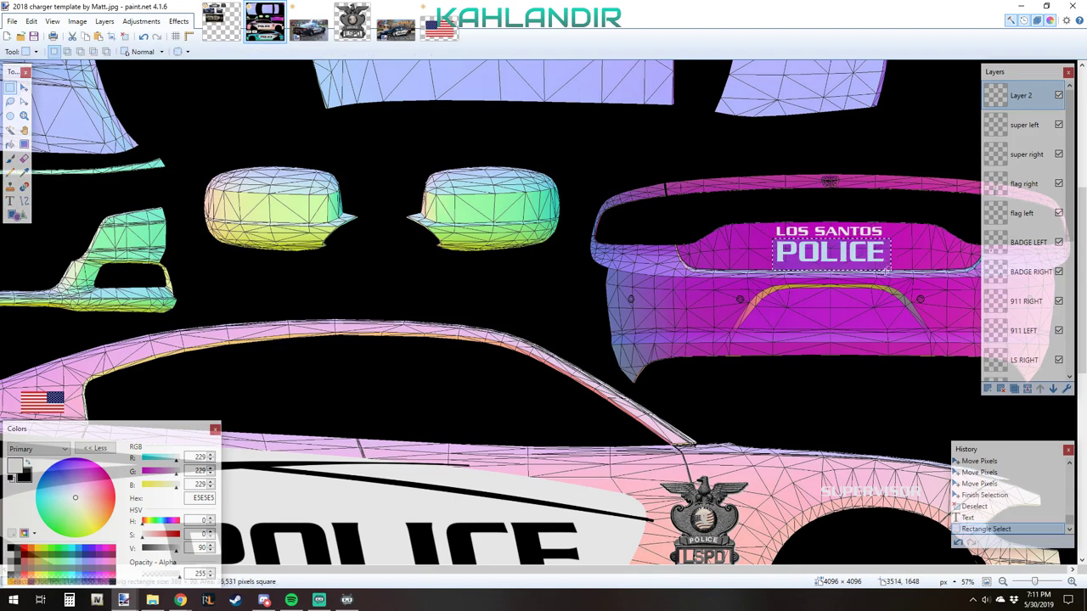
left_click(24, 87)
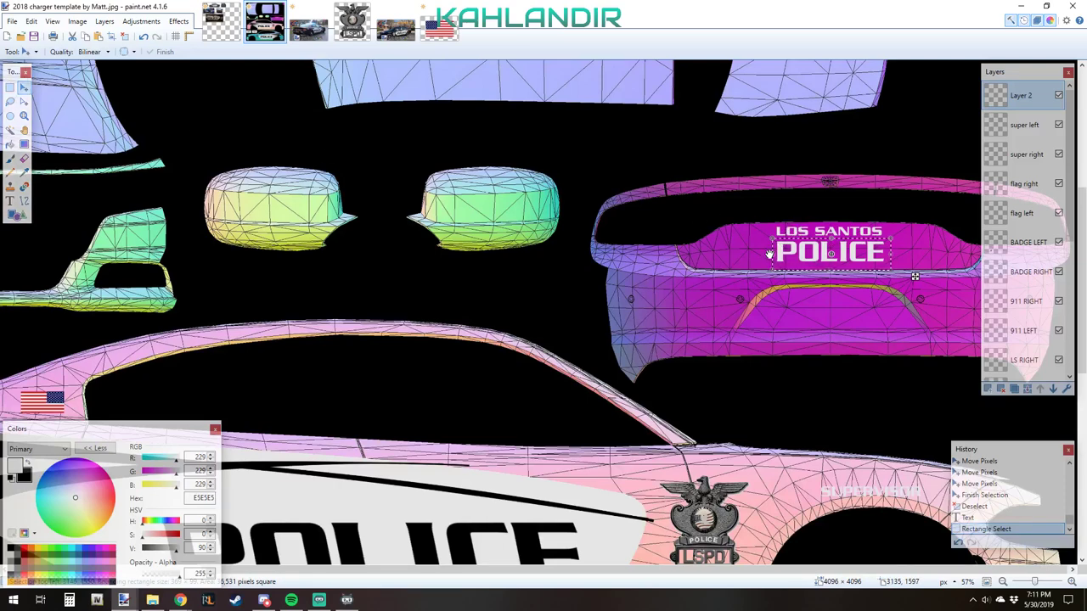
left_click_drag(753, 260, 764, 255)
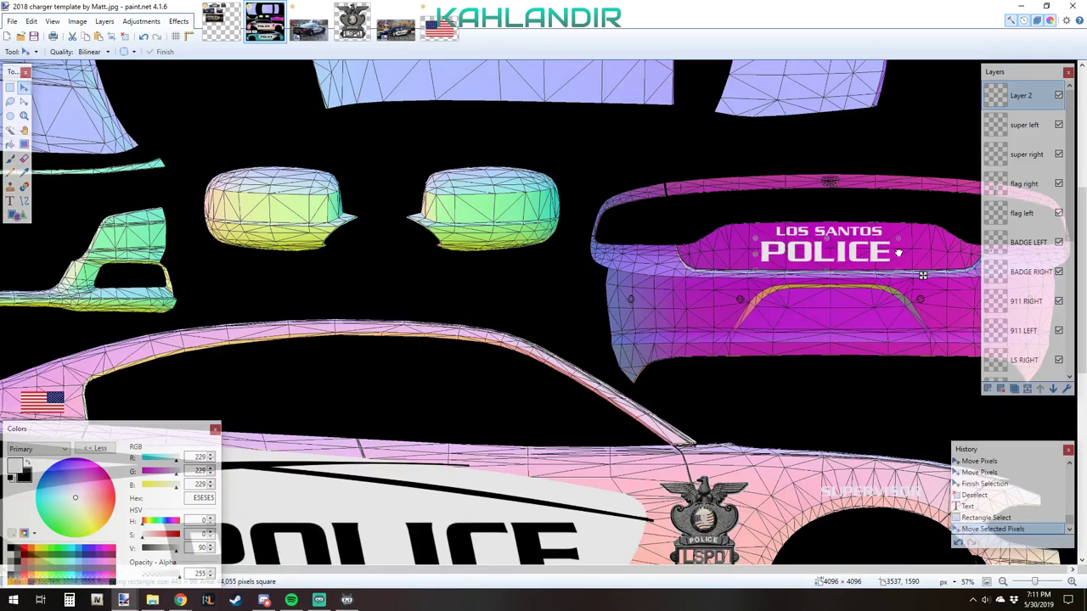
left_click_drag(903, 253, 905, 253)
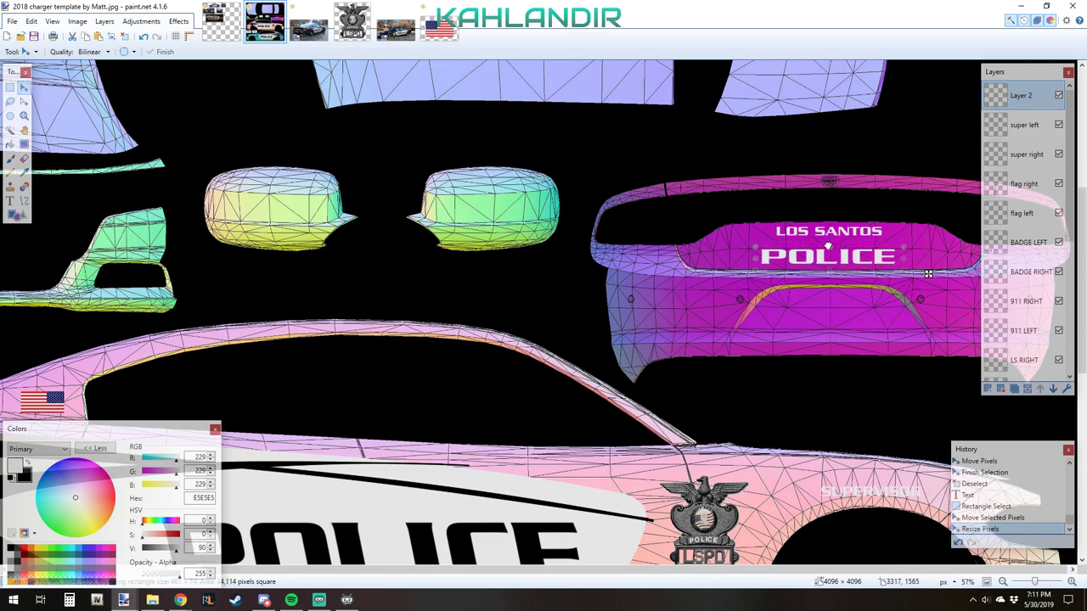
left_click_drag(829, 250, 833, 244)
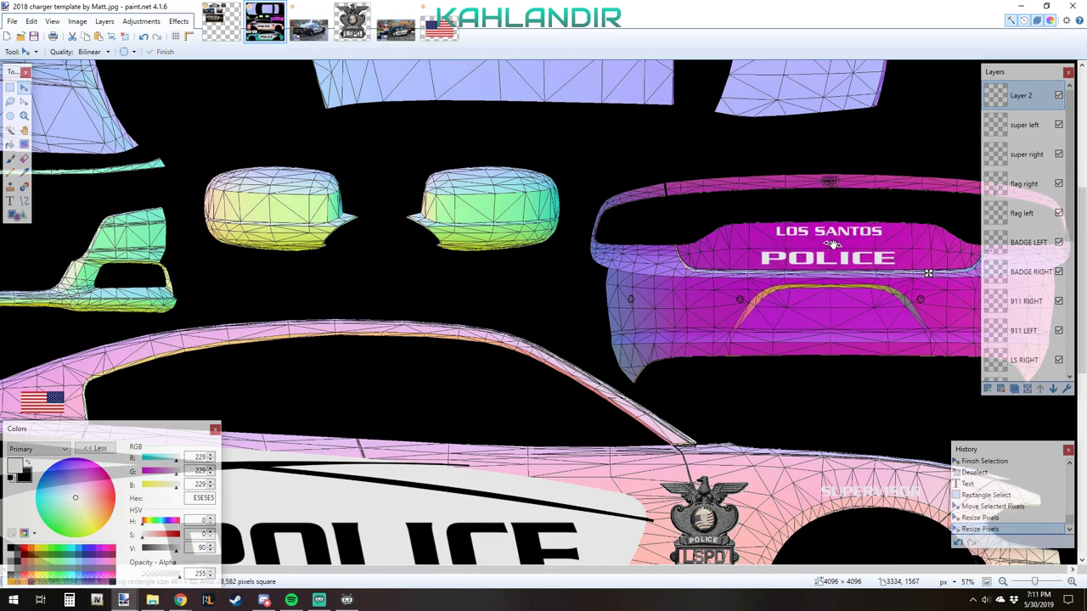
left_click(833, 244)
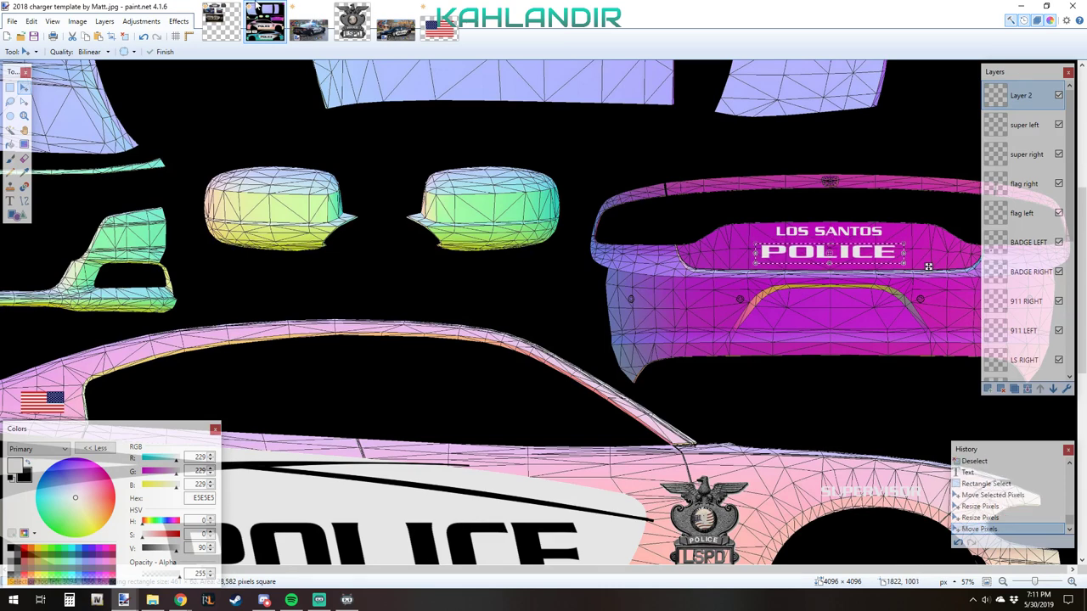
- Check the Clayton reference photo, then make the trunk's POLICE lettering taller and stretch it both ways across most of the panel
left_click(299, 27)
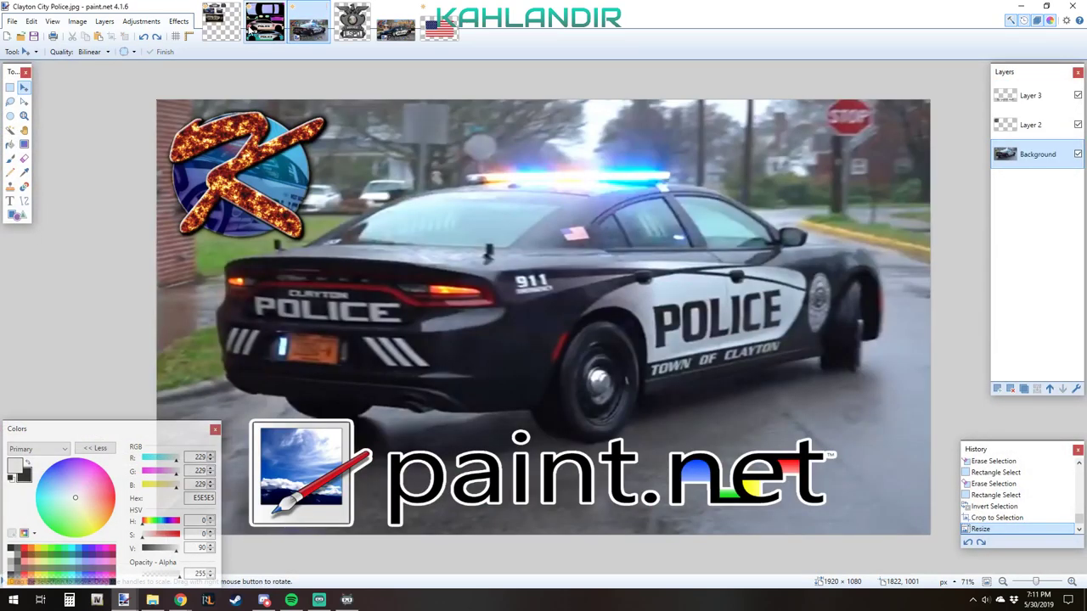
left_click(264, 26)
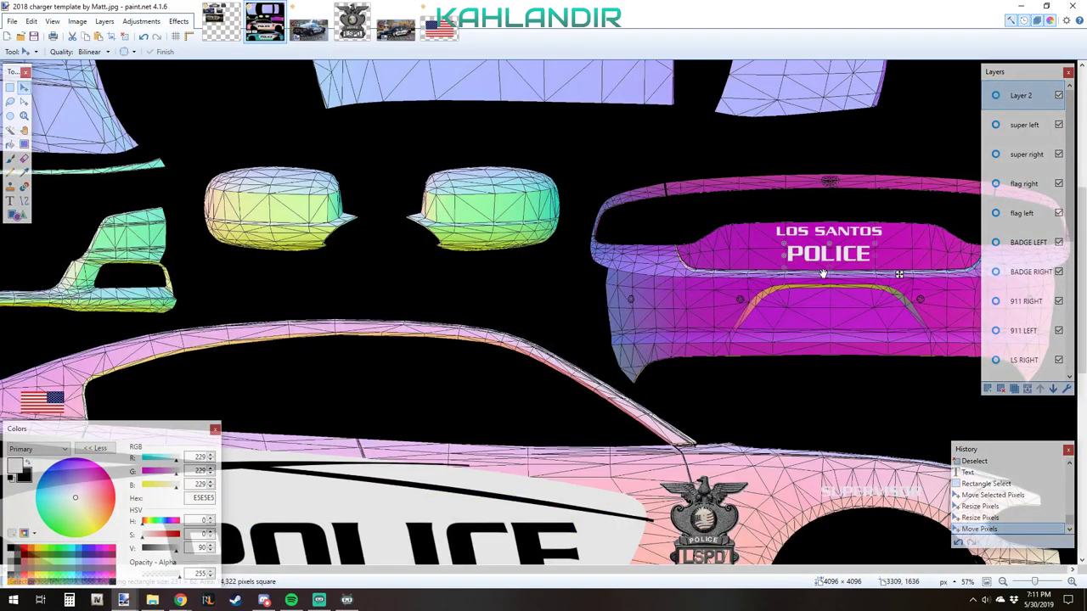
left_click_drag(835, 286, 835, 282)
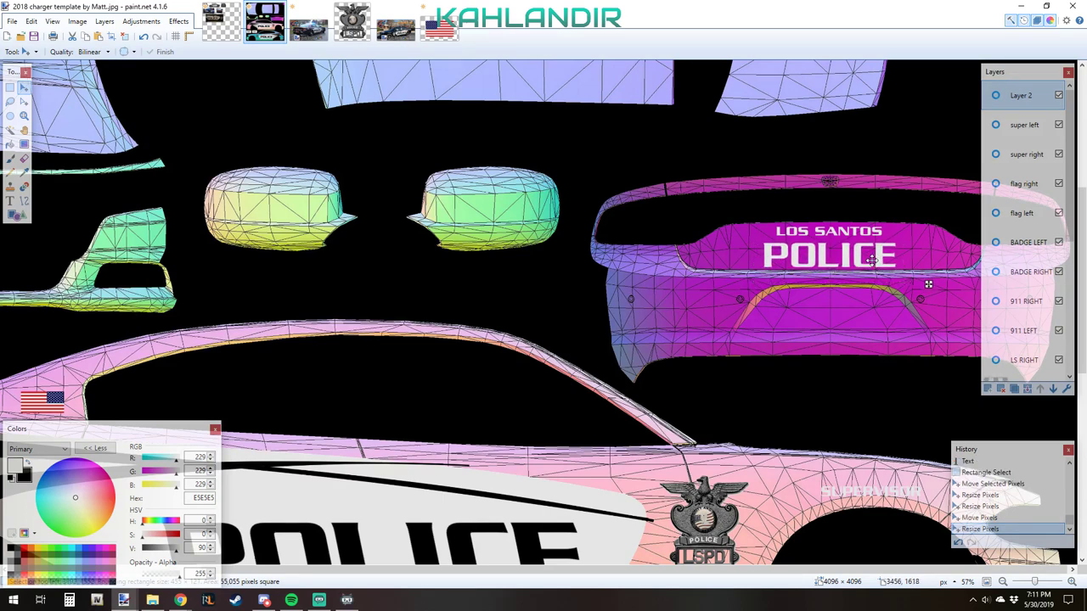
left_click_drag(763, 257, 708, 268)
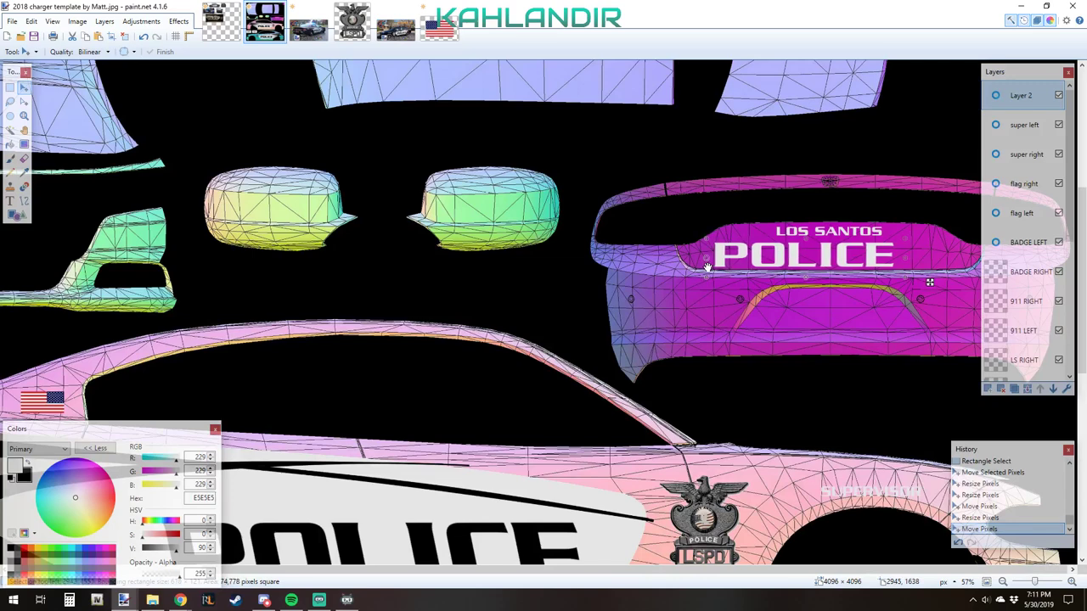
left_click_drag(900, 261, 960, 263)
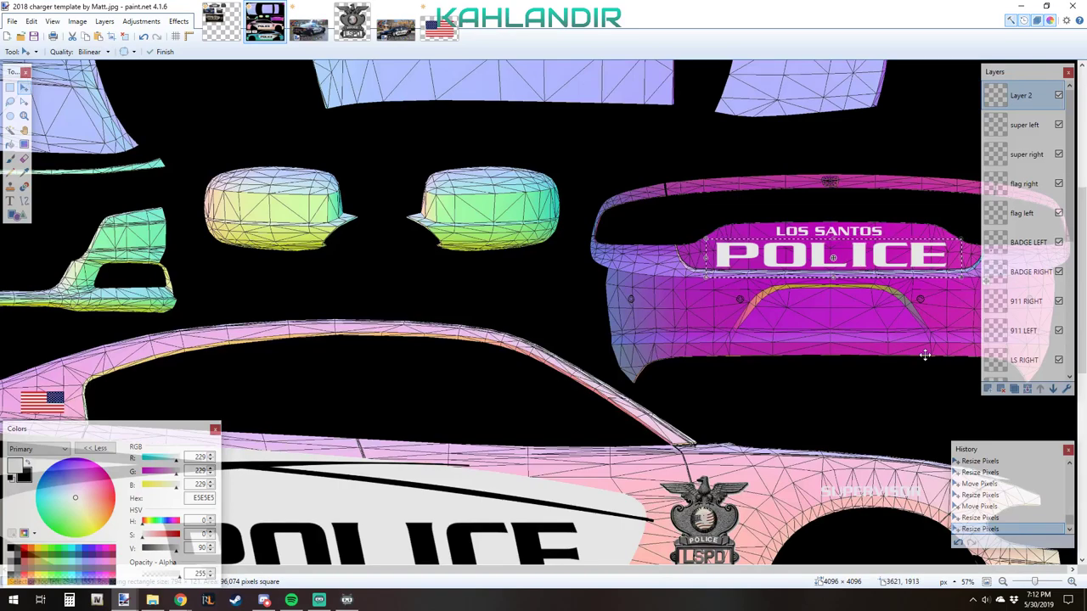
- Deselect the lettering and compare the size and spacing of both trunk lines with the Clayton reference photo
scroll(918, 347, "down", 5)
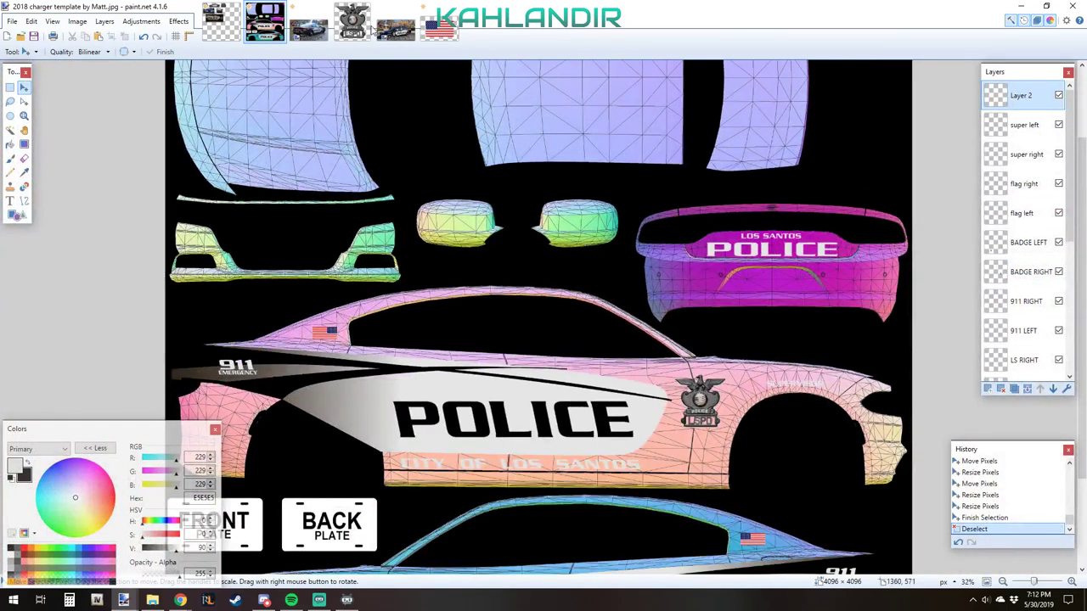
left_click(315, 27)
left_click(265, 24)
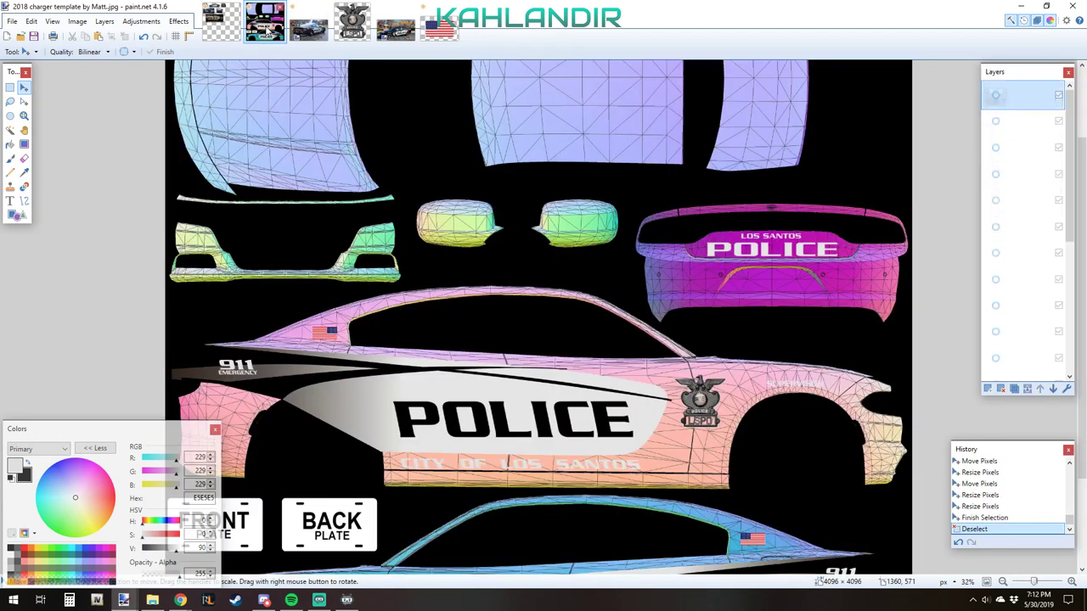
left_click(307, 26)
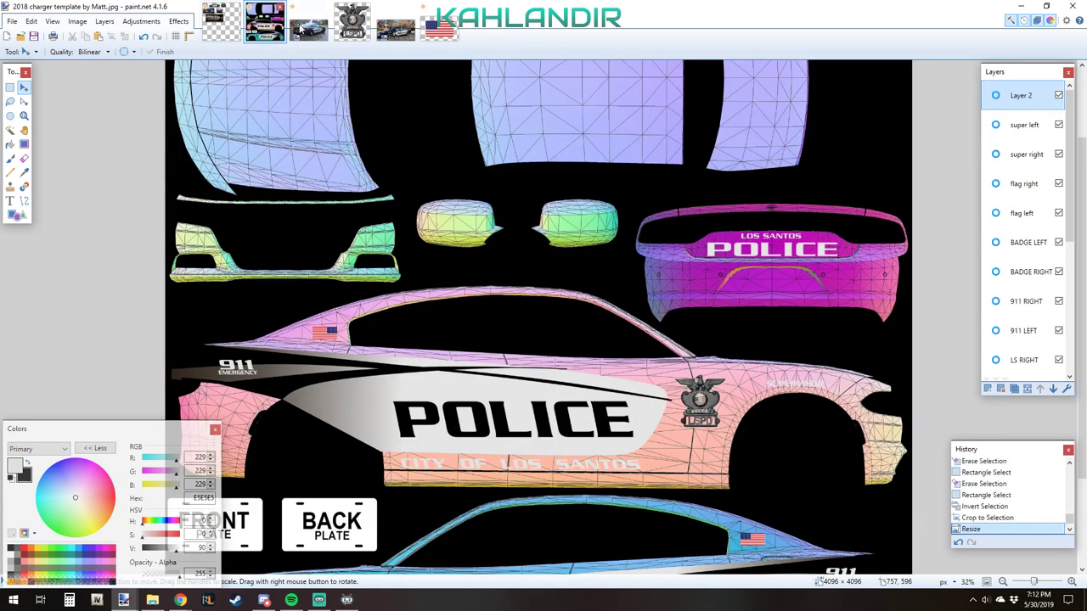
left_click(265, 29)
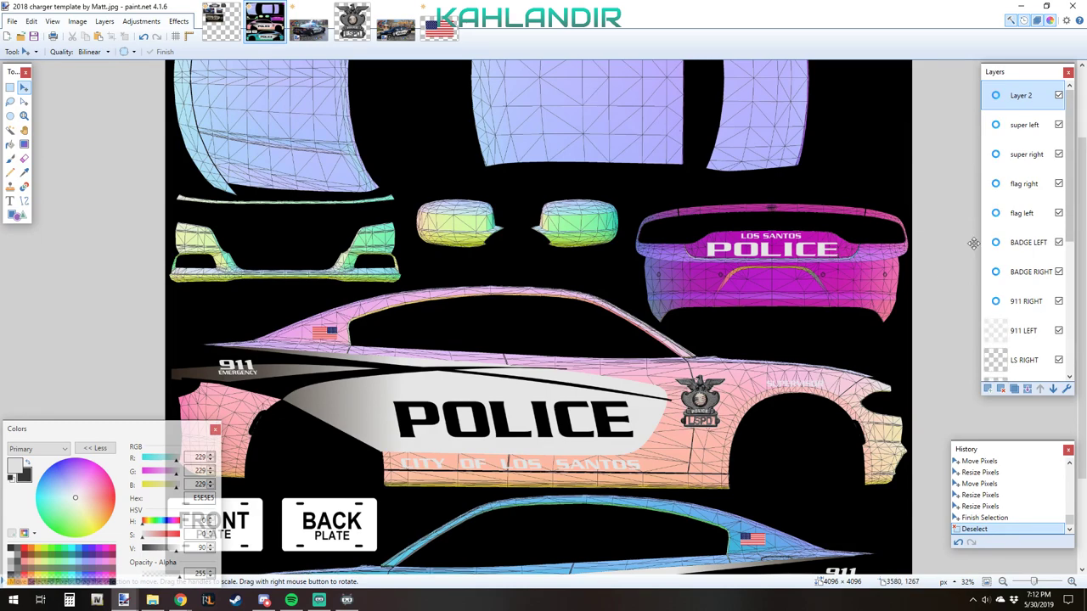
scroll(758, 152, "up", 2)
scroll(808, 252, "right", 2)
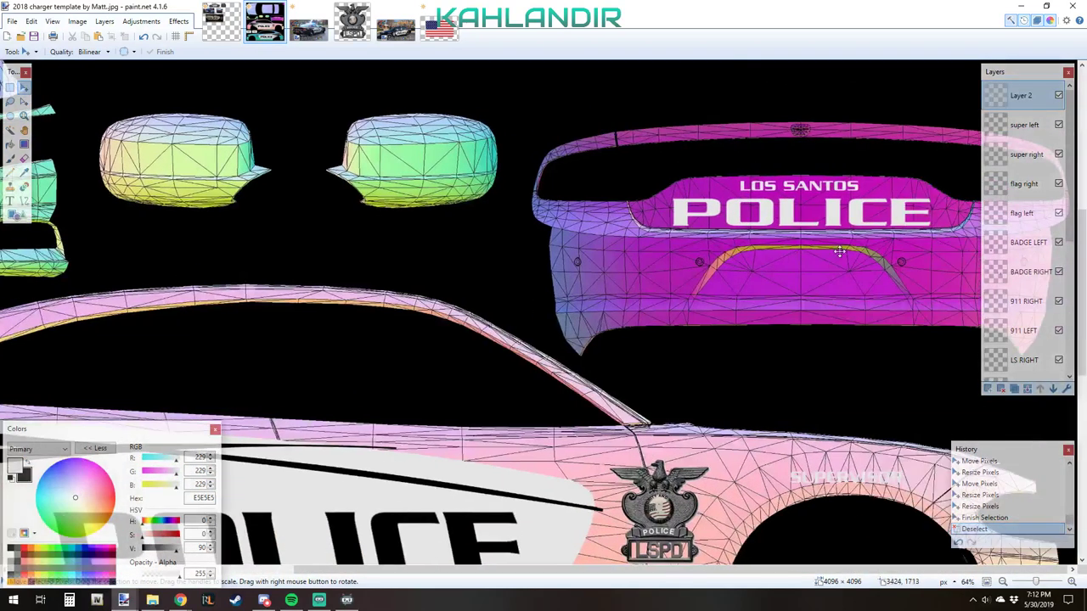
left_click(308, 17)
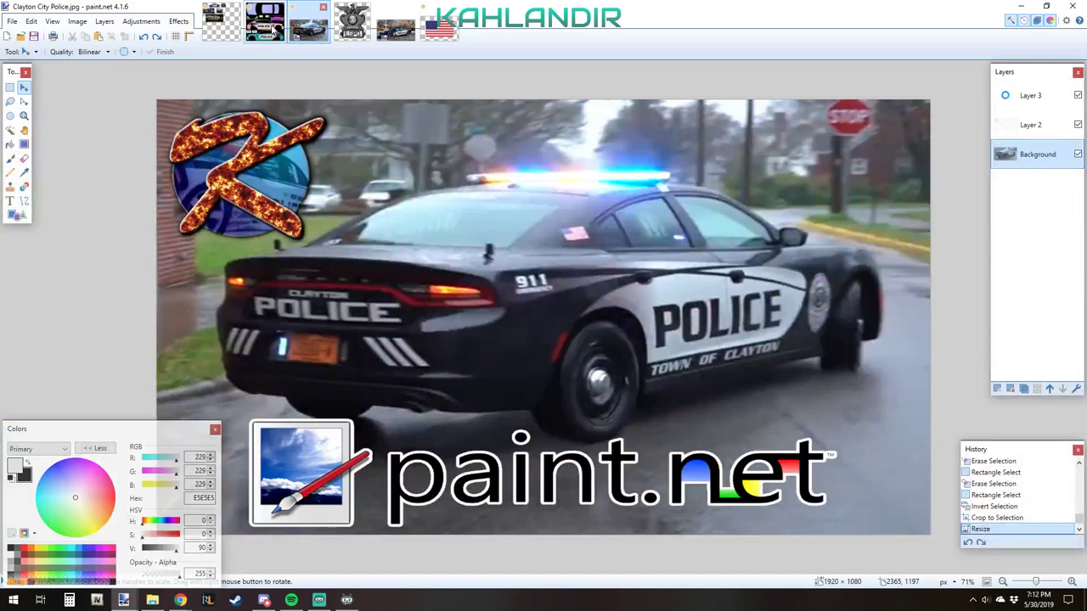
left_click(265, 25)
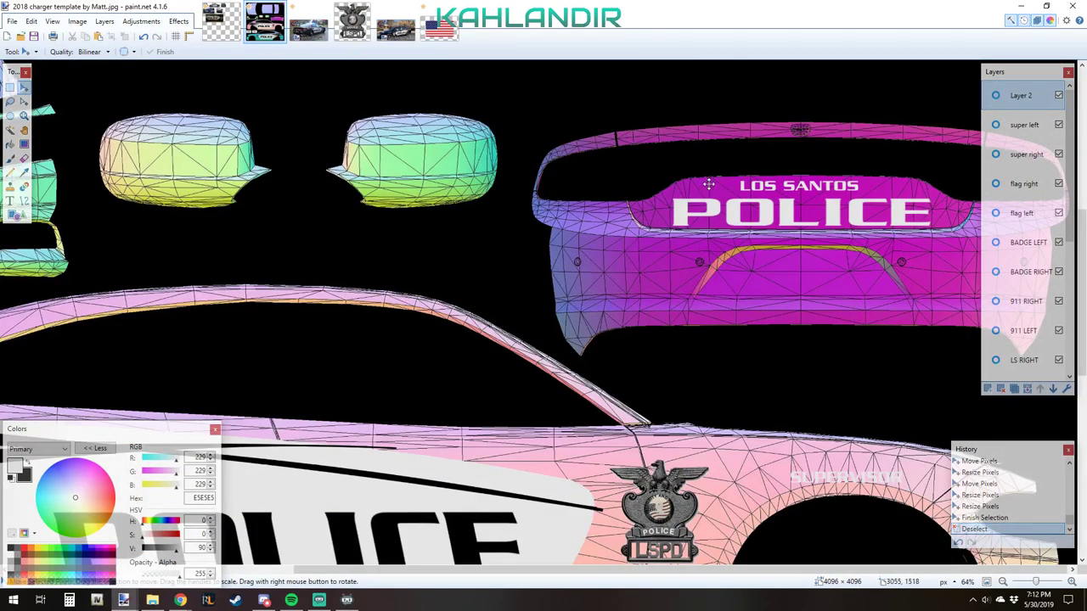
- Select the trunk's LOS SANTOS lettering, stretch it wider on both sides and slightly downward, centre it above POLICE and deselect it
key("s")
left_click_drag(734, 178, 866, 195)
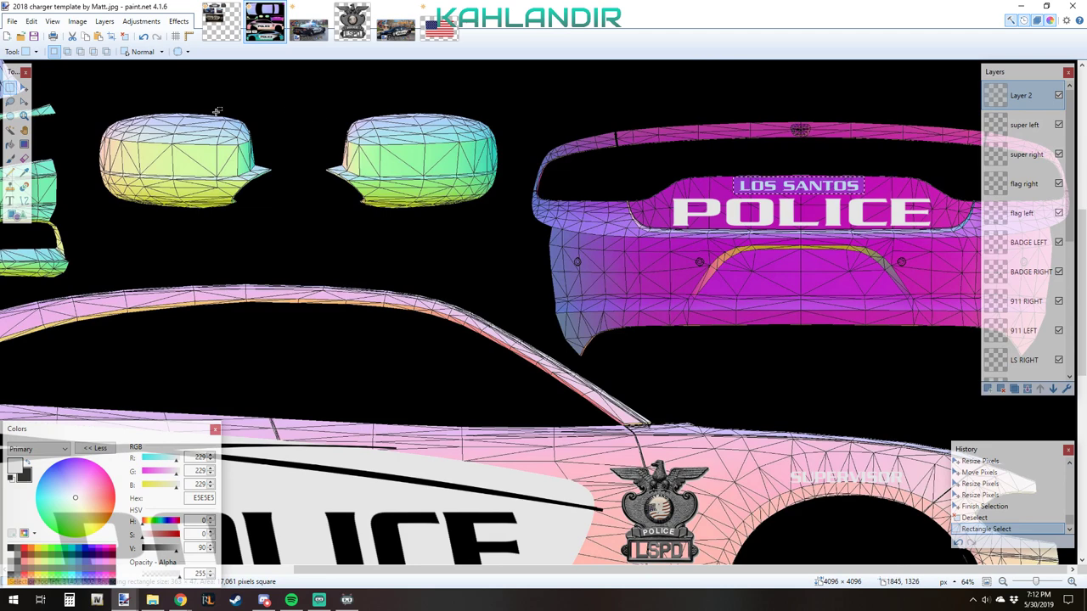
left_click(24, 88)
left_click_drag(735, 185, 726, 186)
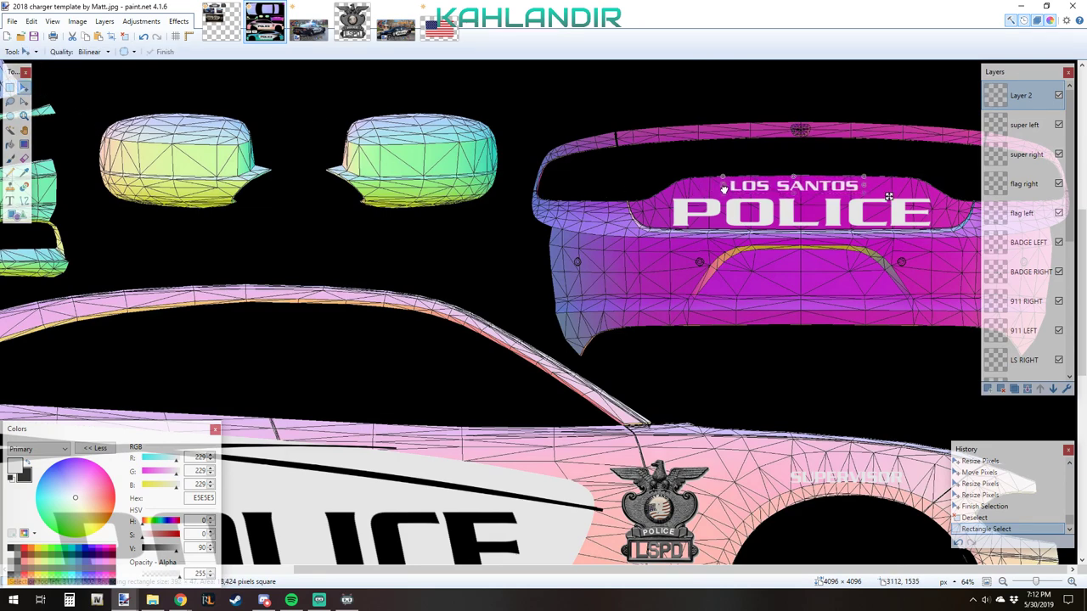
left_click_drag(860, 185, 874, 186)
left_click_drag(803, 193, 803, 195)
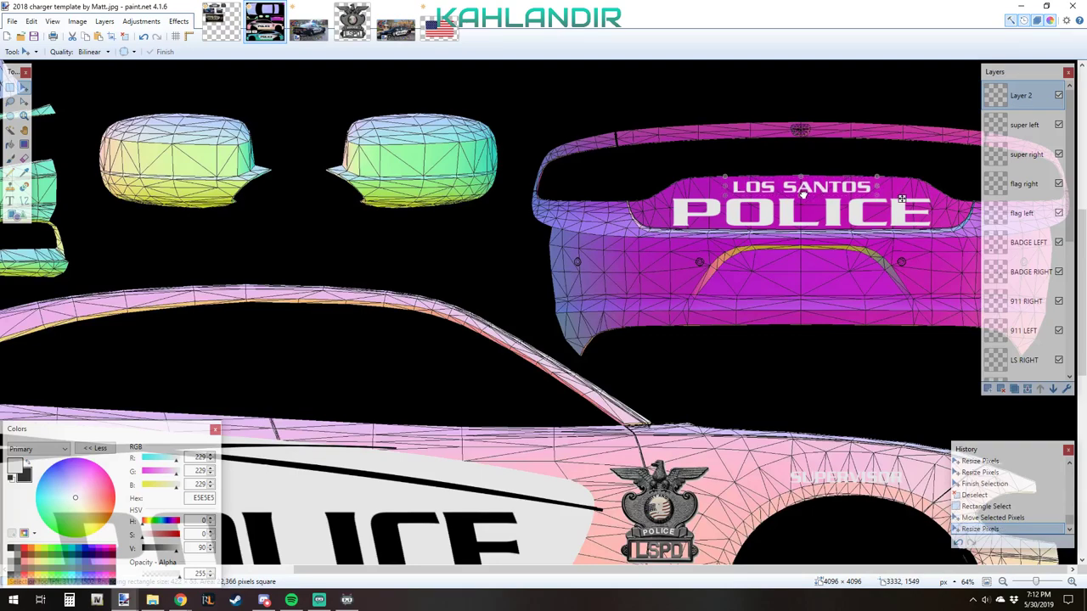
key("ctrl+d")
- Show the black Layer 11 temporarily to compare the whole livery with the Clayton reference photo, and hide the layer again
key("ctrl+minus")
key("ctrl+minus")
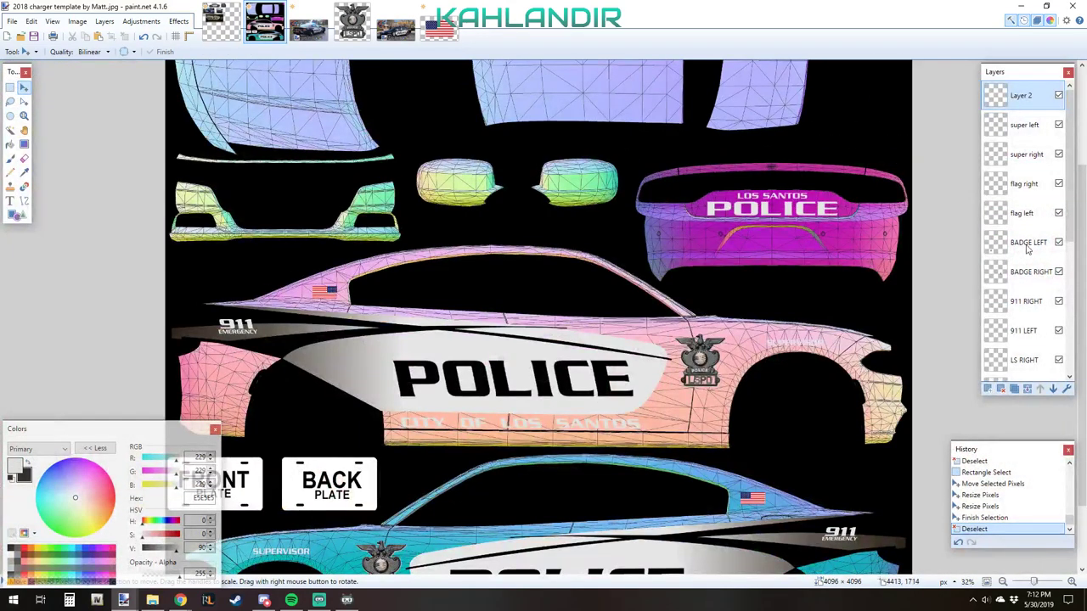
scroll(1028, 298, "down", 5)
left_click(1059, 338)
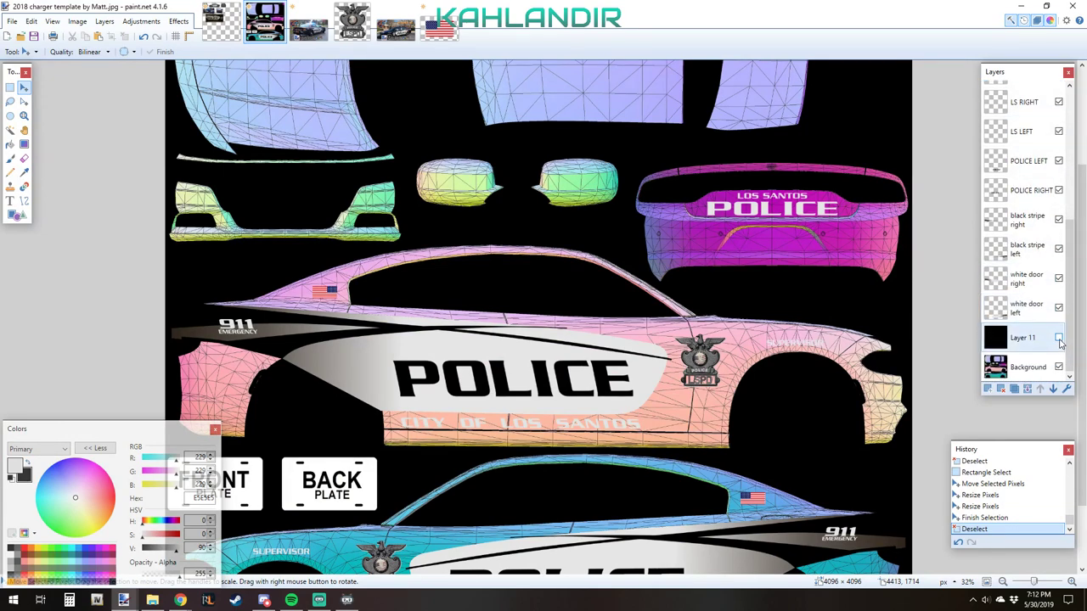
left_click(1059, 338)
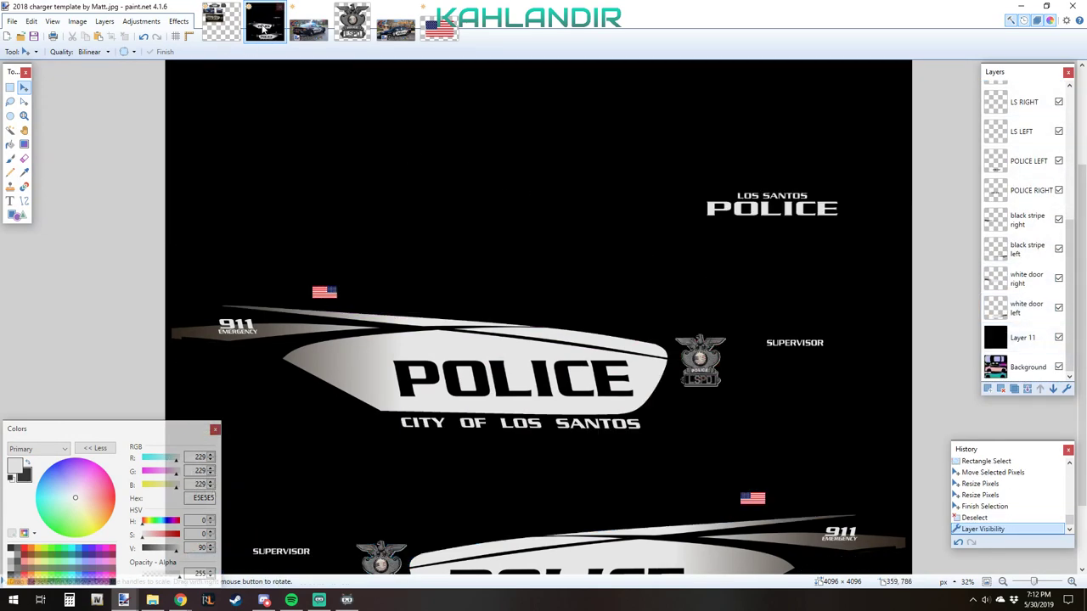
left_click(308, 26)
left_click(279, 32)
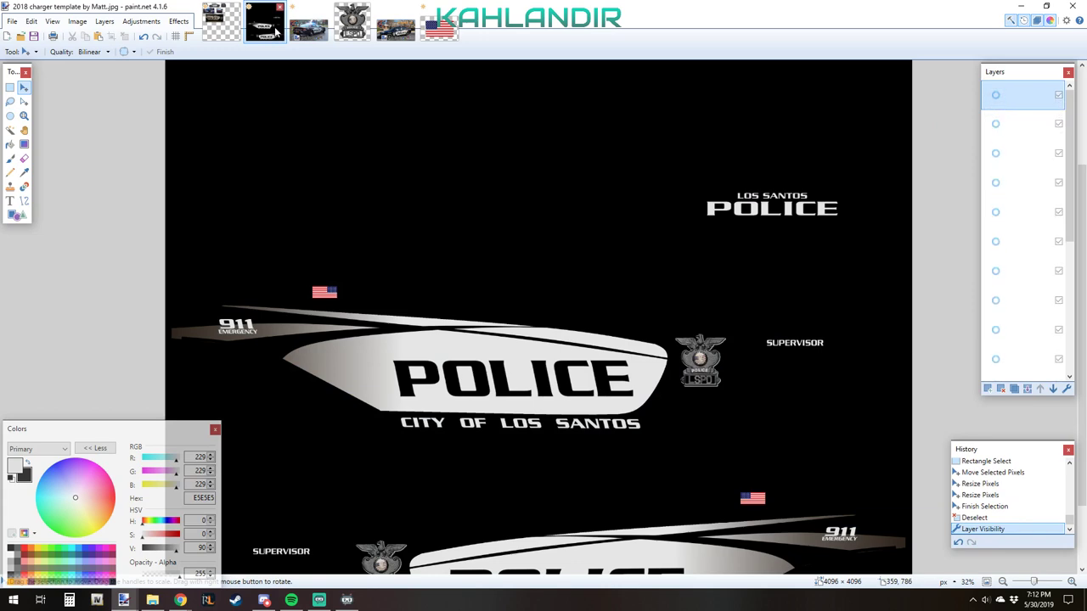
left_click(293, 29)
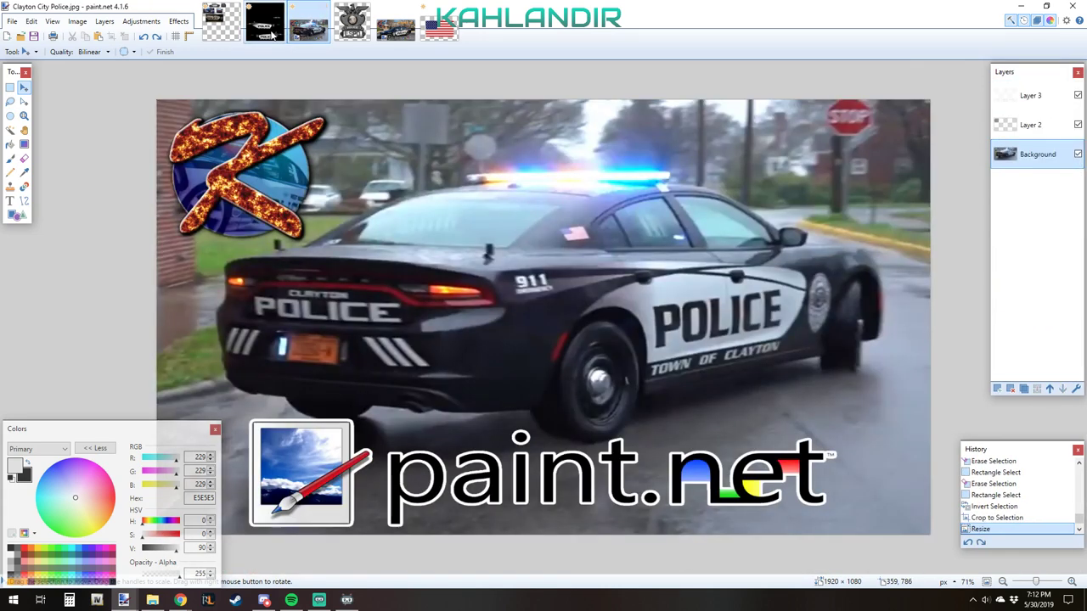
key("ctrl+shift+Tab")
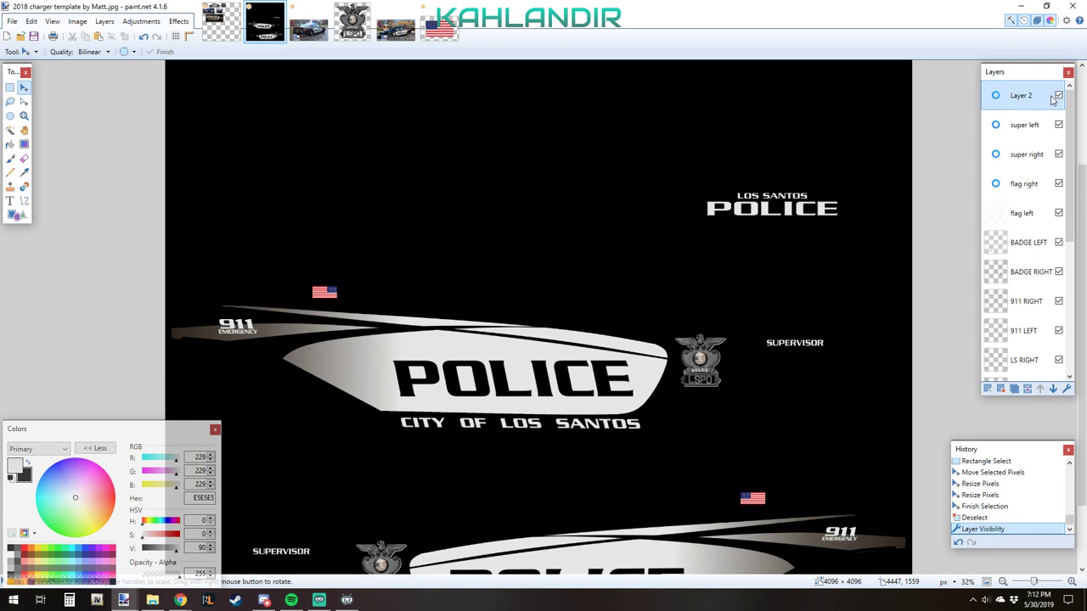
scroll(1043, 163, "down", 5)
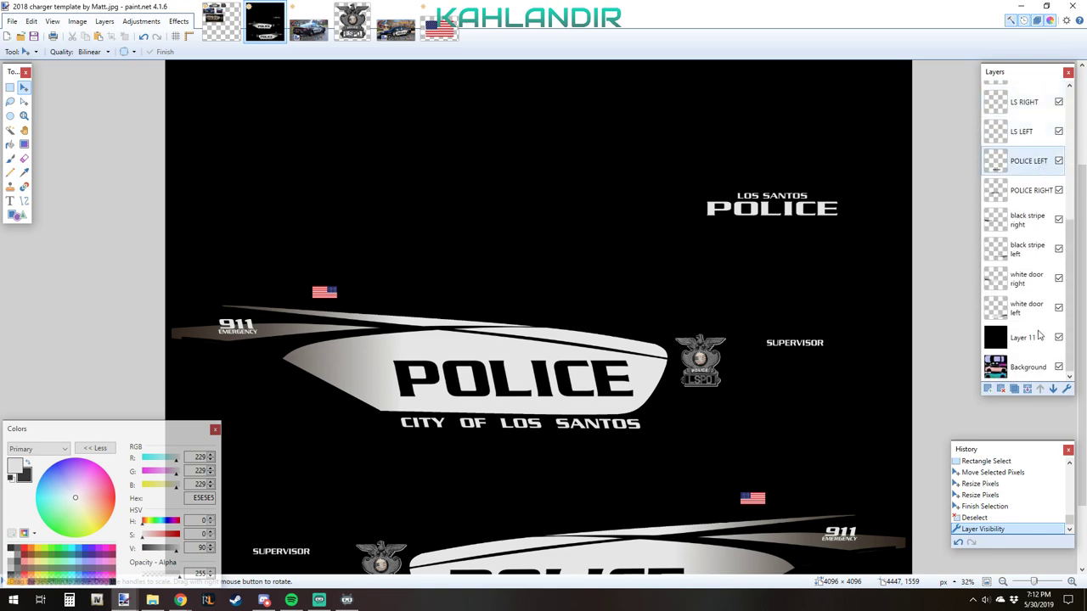
left_click(1059, 338)
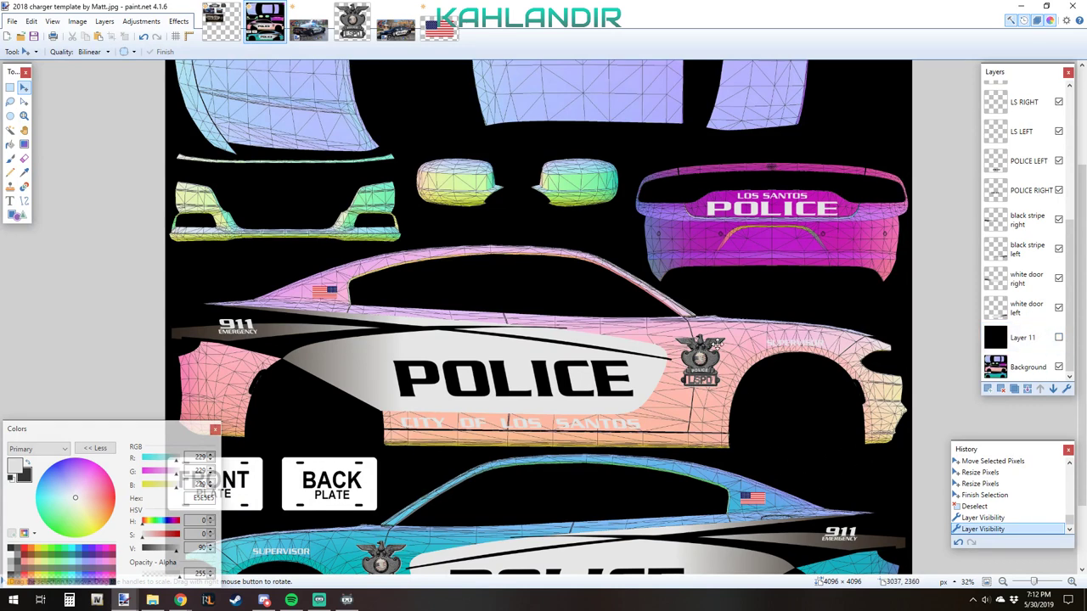
- Inspect the trunk lettering up close and rename its layer, Layer 2, as TEXT BACK
scroll(805, 230, "up", 3)
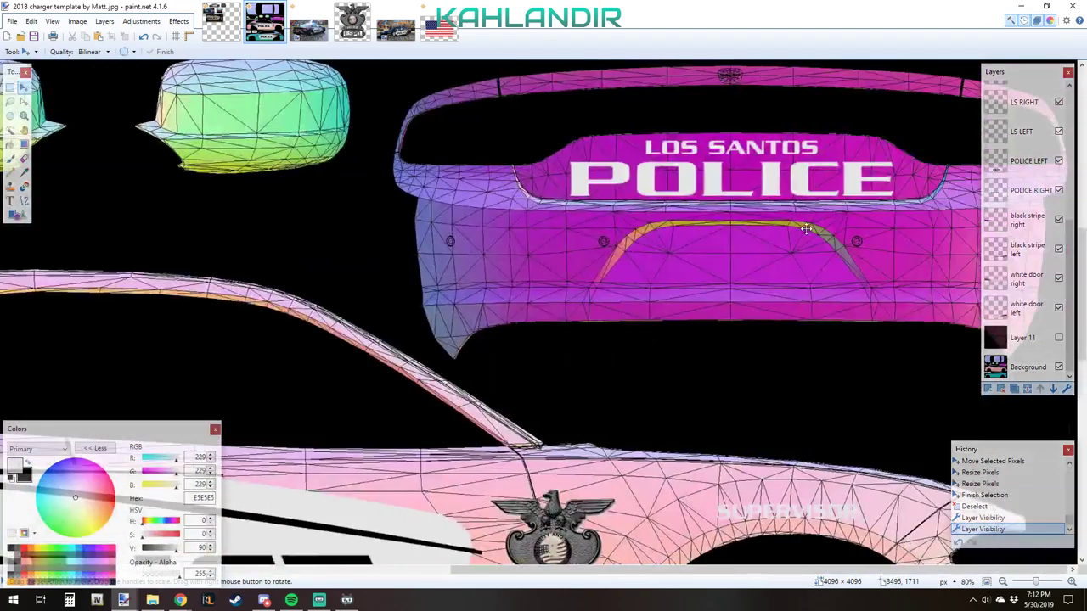
scroll(806, 230, "up", 2)
scroll(798, 238, "up", 3)
scroll(787, 255, "down", 2)
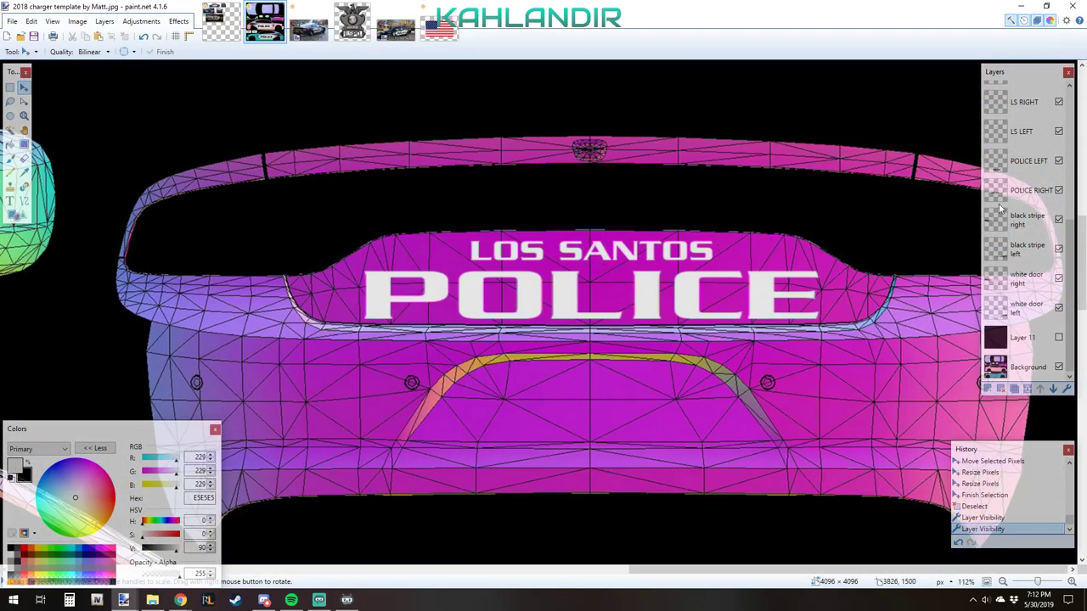
scroll(1011, 170, "up", 5)
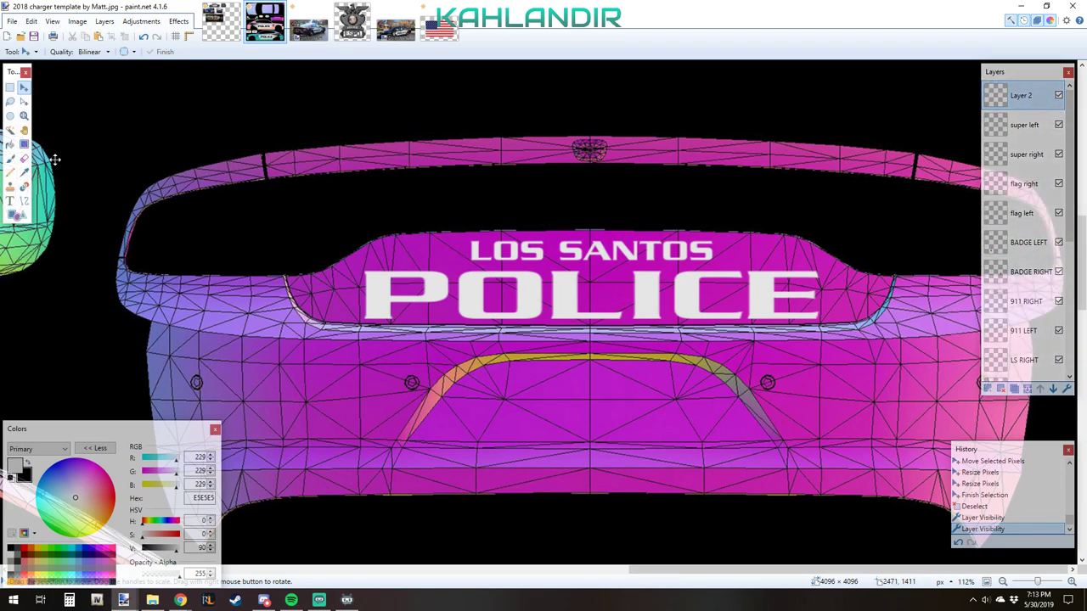
double_click(1005, 102)
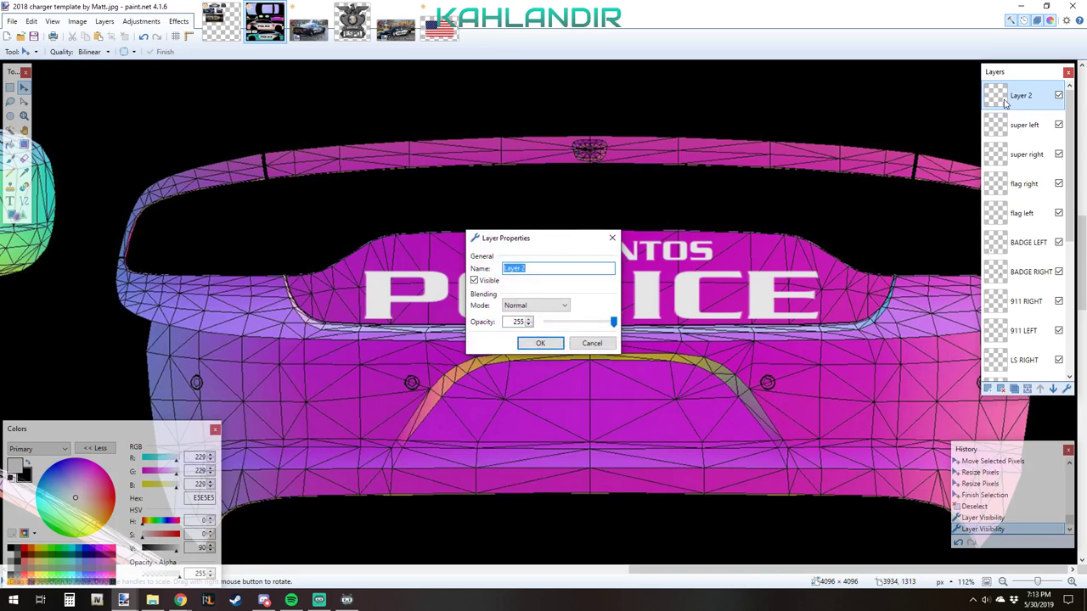
type("TEXT BACK")
key("Return")
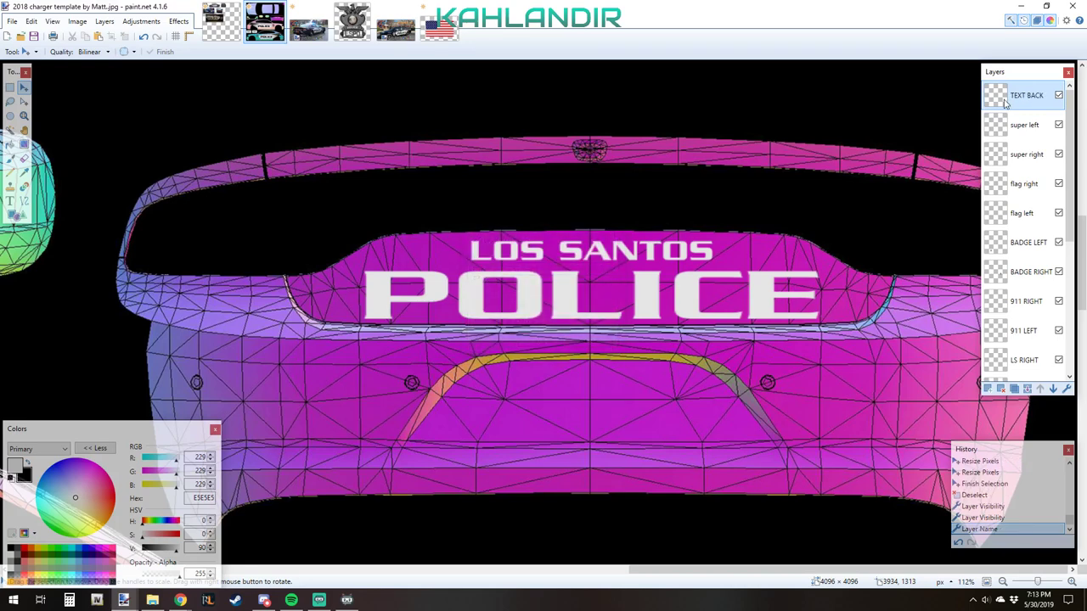
- Add a new layer above TEXT BACK and name it STRIPE BACK
left_click(987, 388)
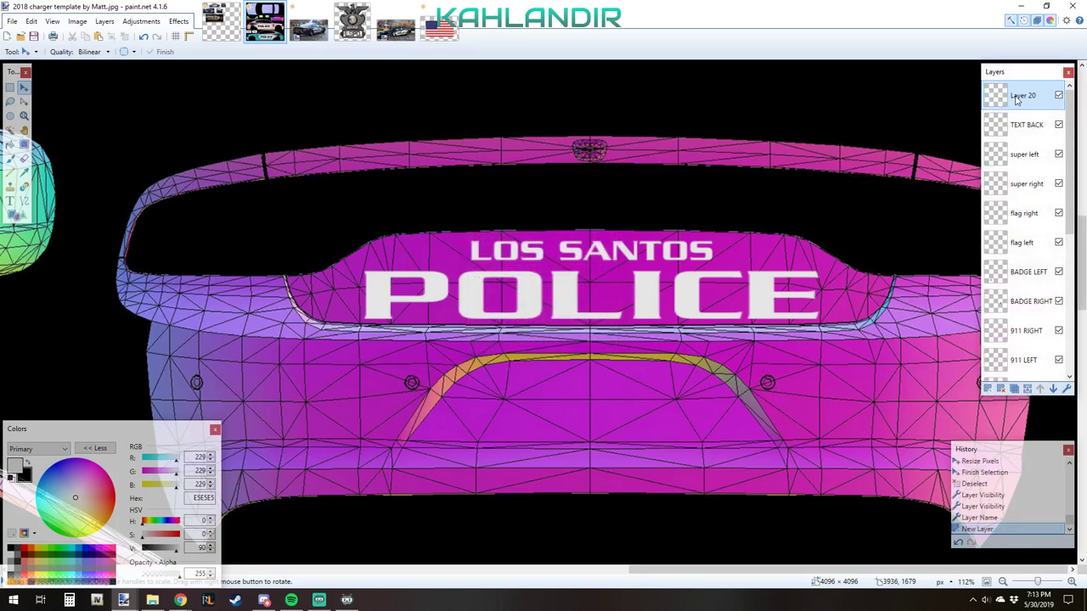
double_click(1019, 97)
type("STRIPE BACK")
key("Return")
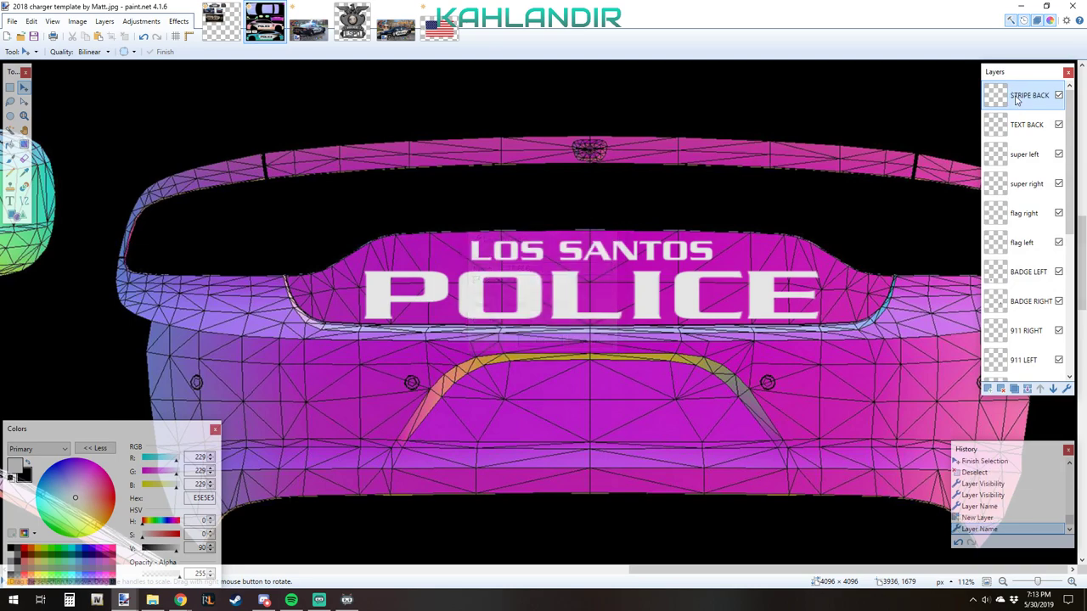
- Check the Clayton reference photos for the slanted stripes on both sides of the rear licence plate
scroll(515, 284, "down", 2)
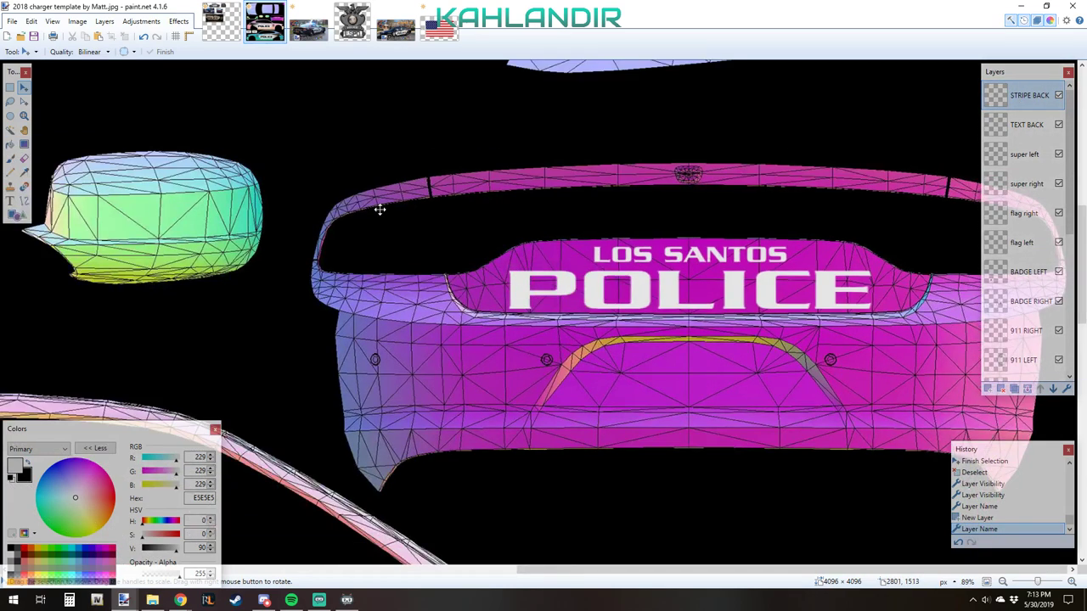
left_click(395, 21)
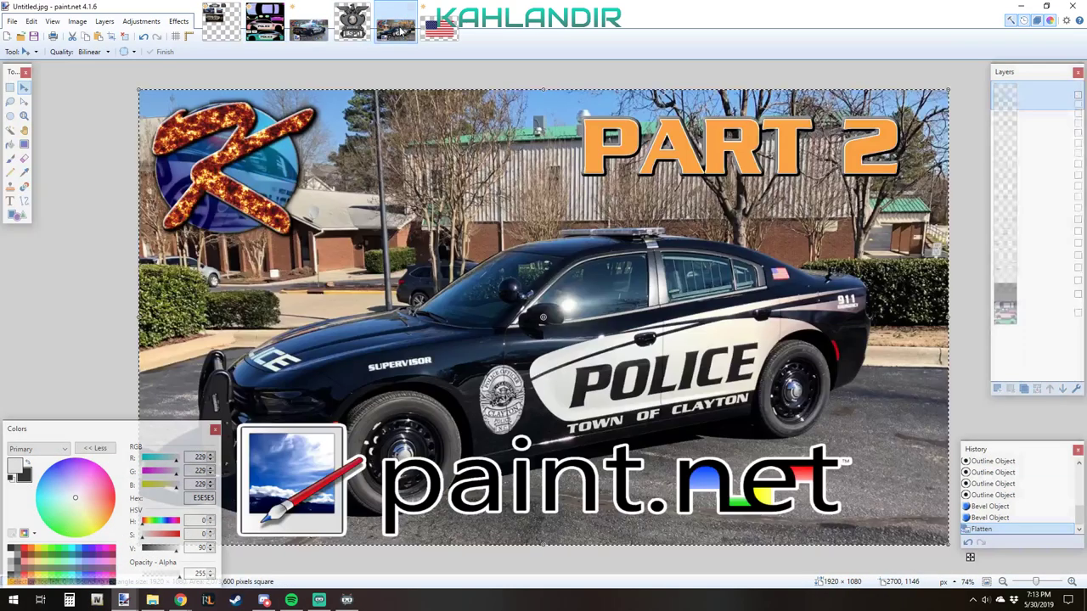
left_click(310, 32)
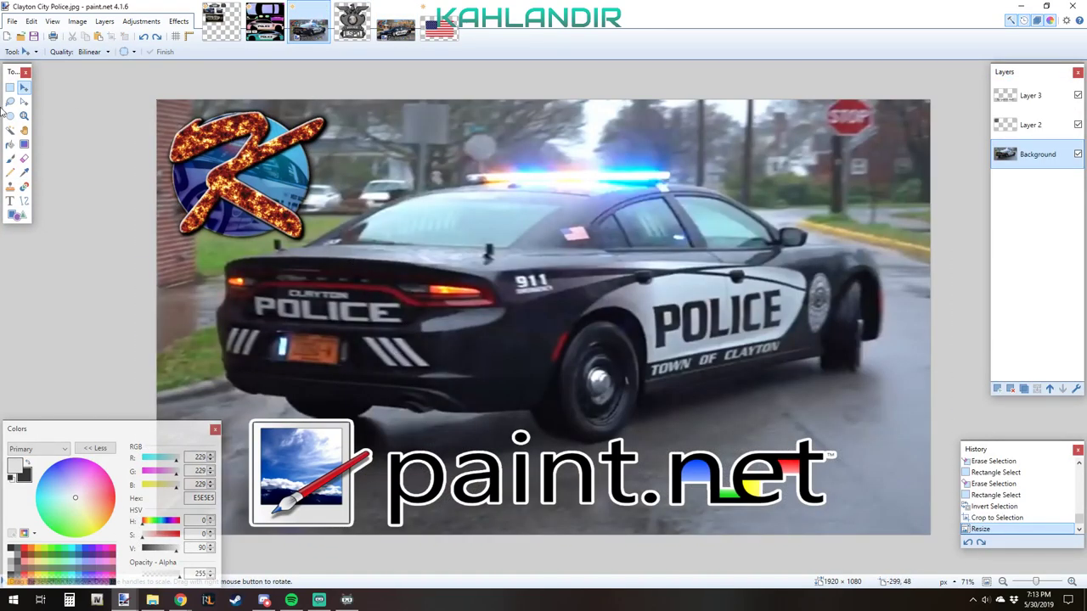
left_click(265, 21)
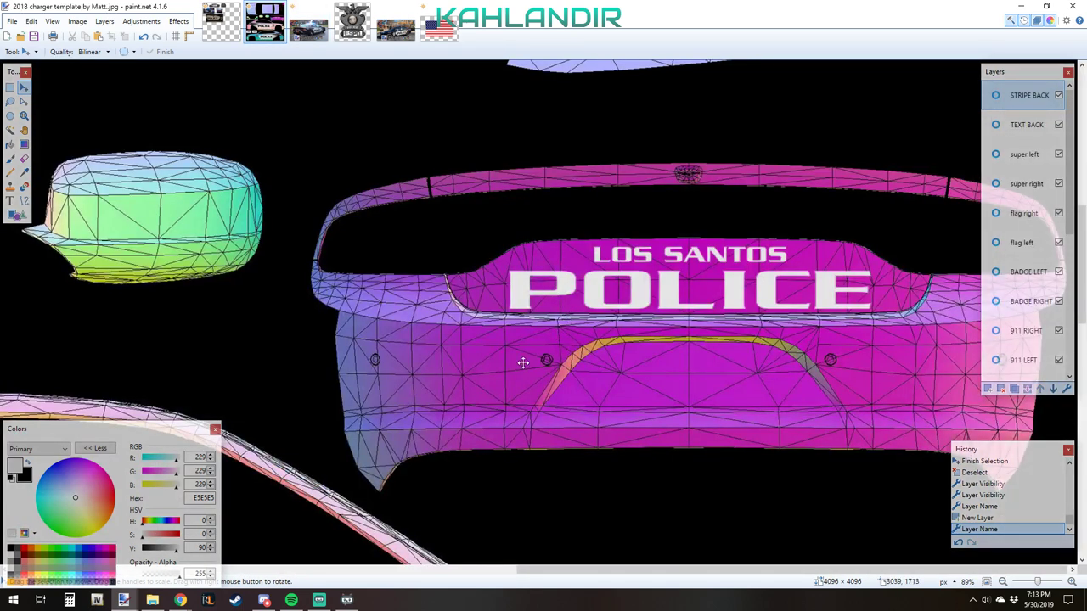
- Use the Rectangle shape in E5E5E5 to place one narrow upright stripe on the rear bumper's left half, undoing the first hollow attempt
left_click(17, 214)
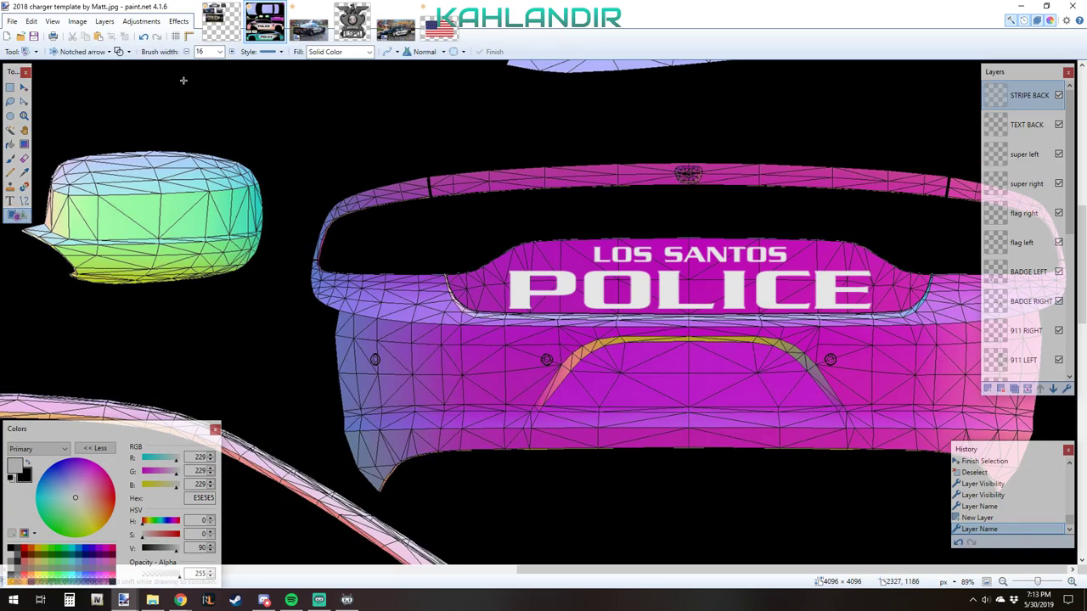
left_click(85, 52)
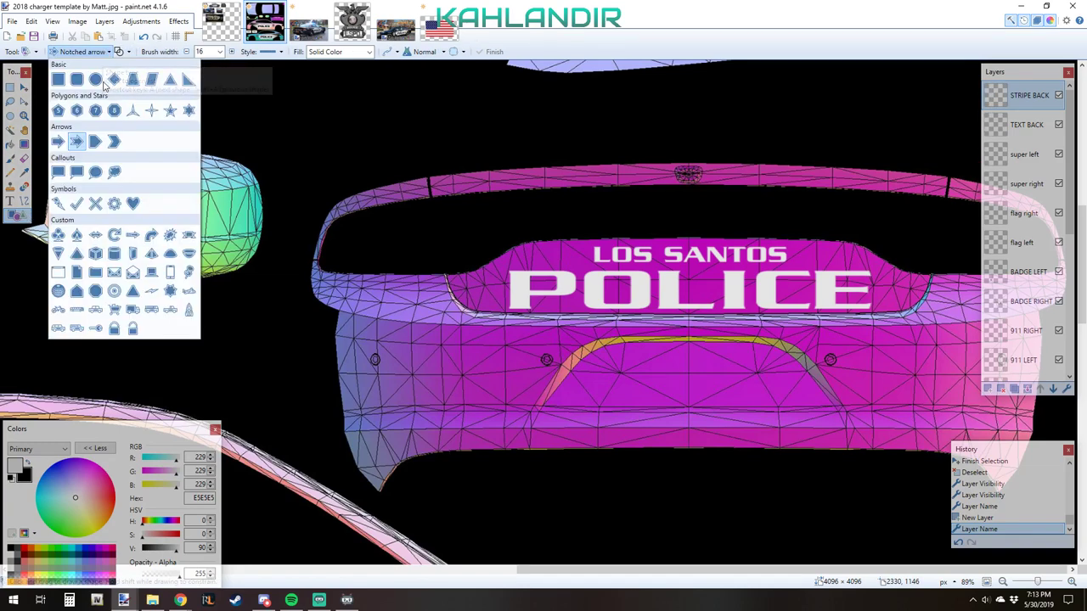
left_click(60, 79)
left_click_drag(406, 331, 431, 387)
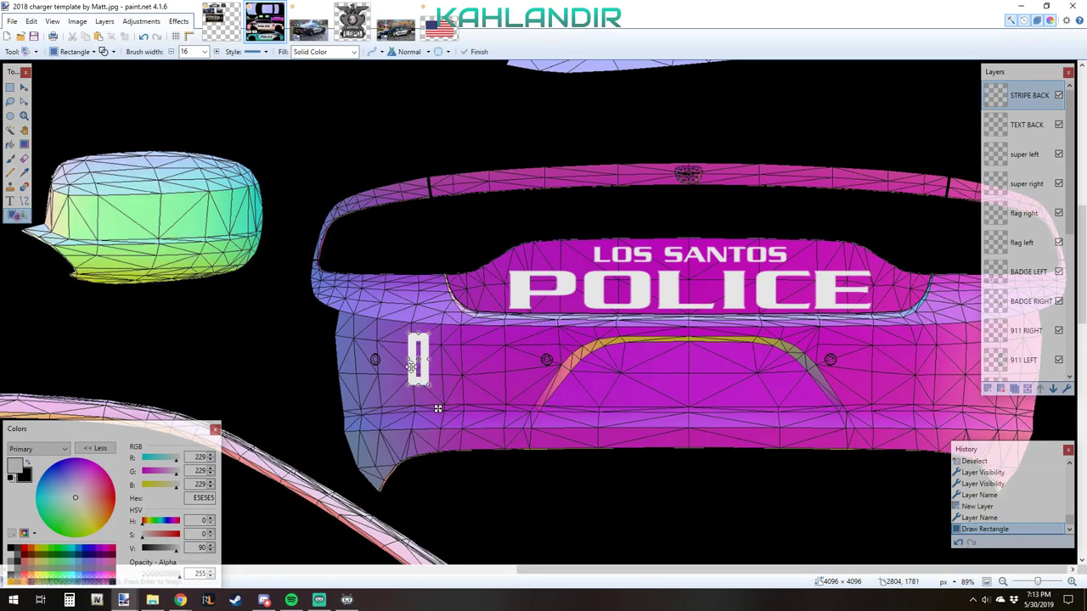
key("ctrl+z")
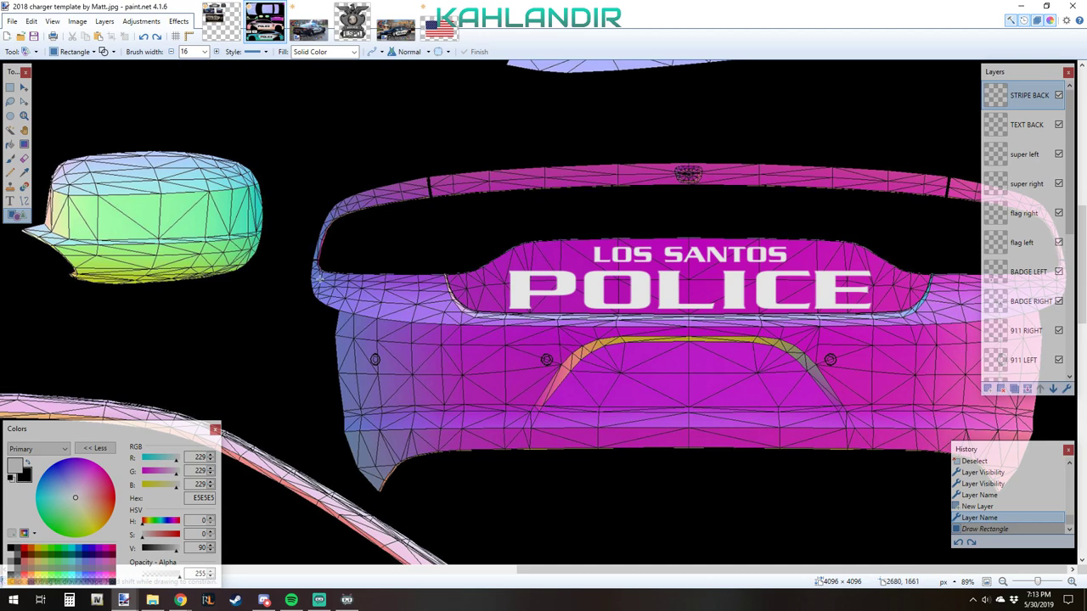
left_click(306, 30)
left_click(265, 21)
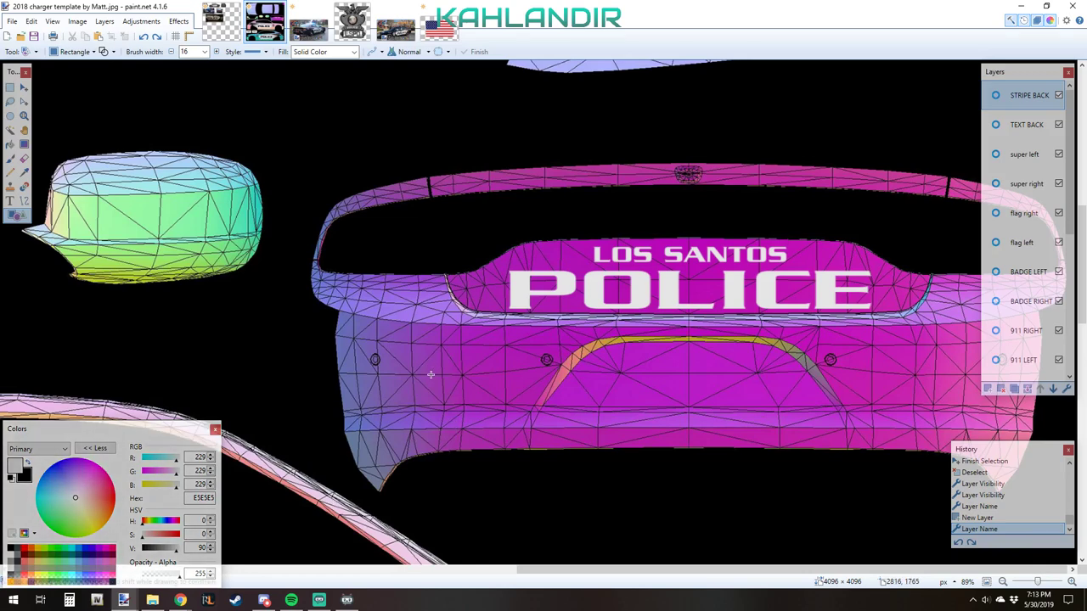
left_click_drag(426, 329, 439, 395)
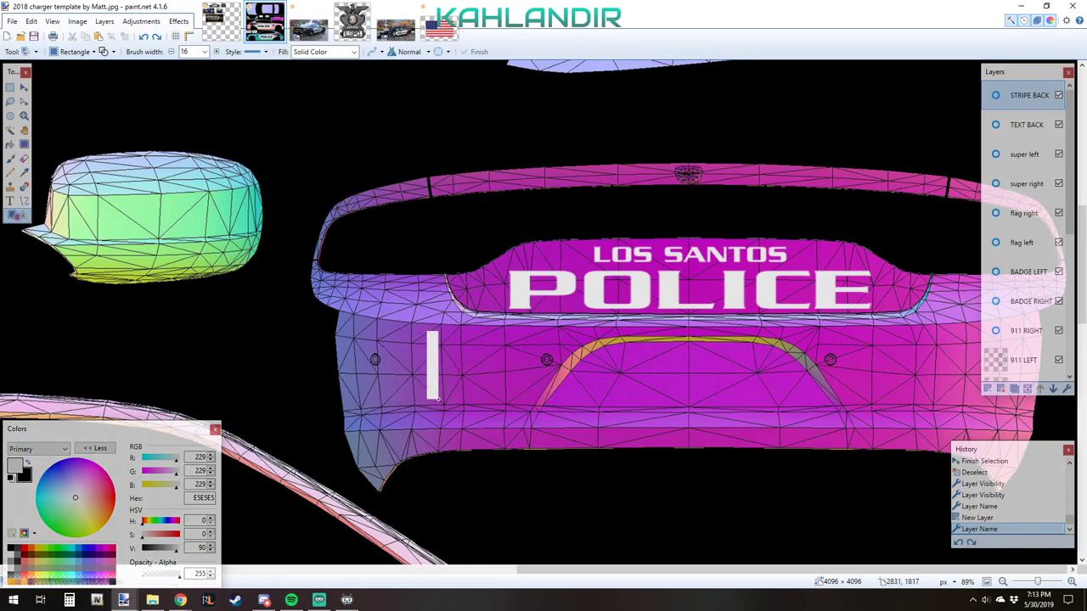
left_click_drag(437, 405, 437, 406)
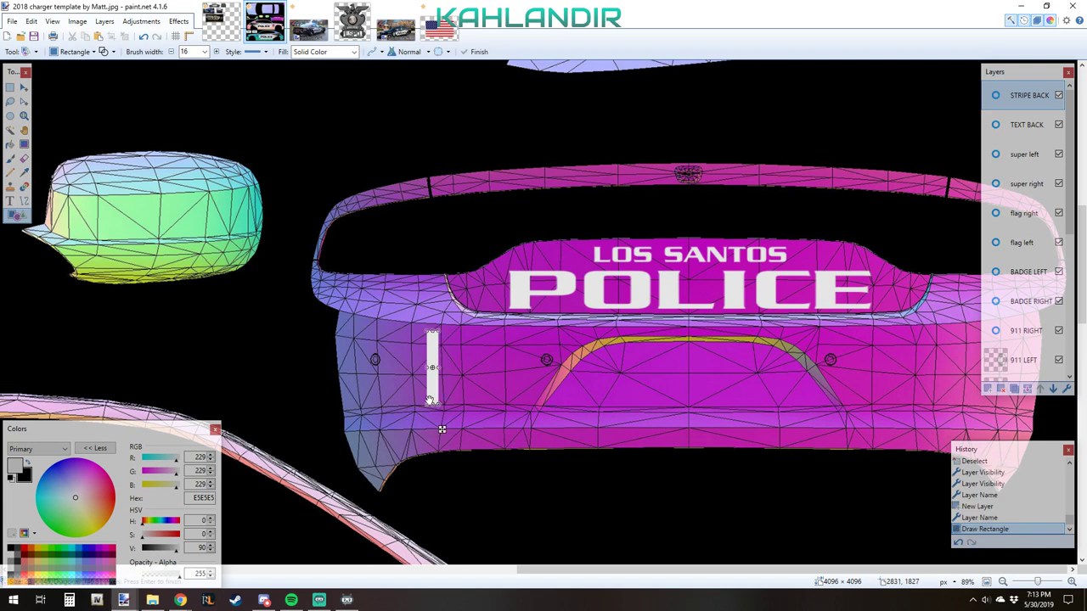
- Select the bumper stripe, rotate it to -30° so its upper end leans toward the plate, and check the slant against the reference photo
left_click(24, 88)
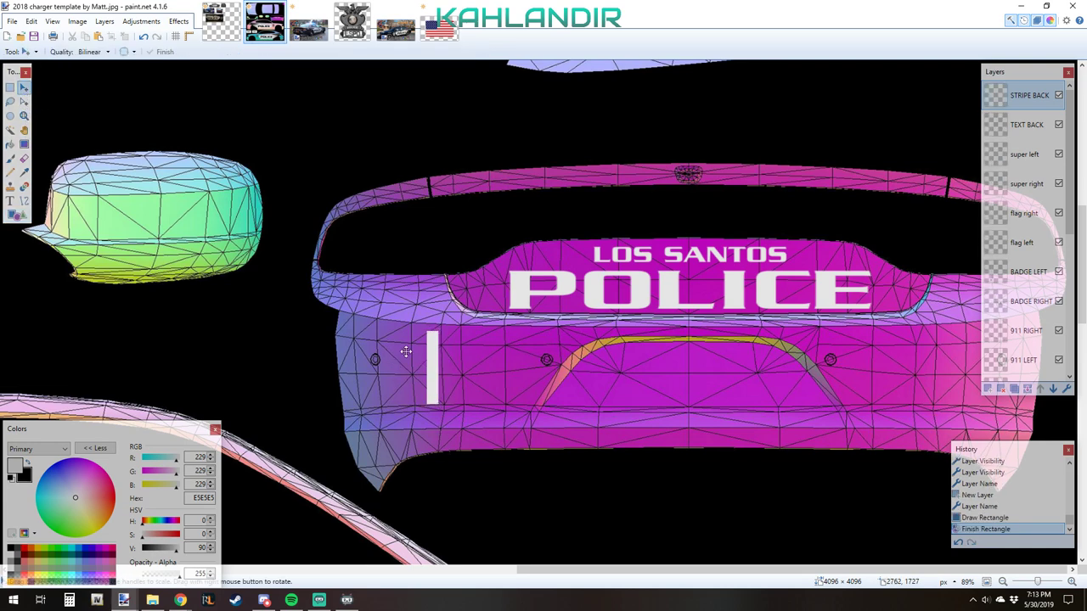
key("s")
left_click_drag(419, 328, 370, 427)
key("m")
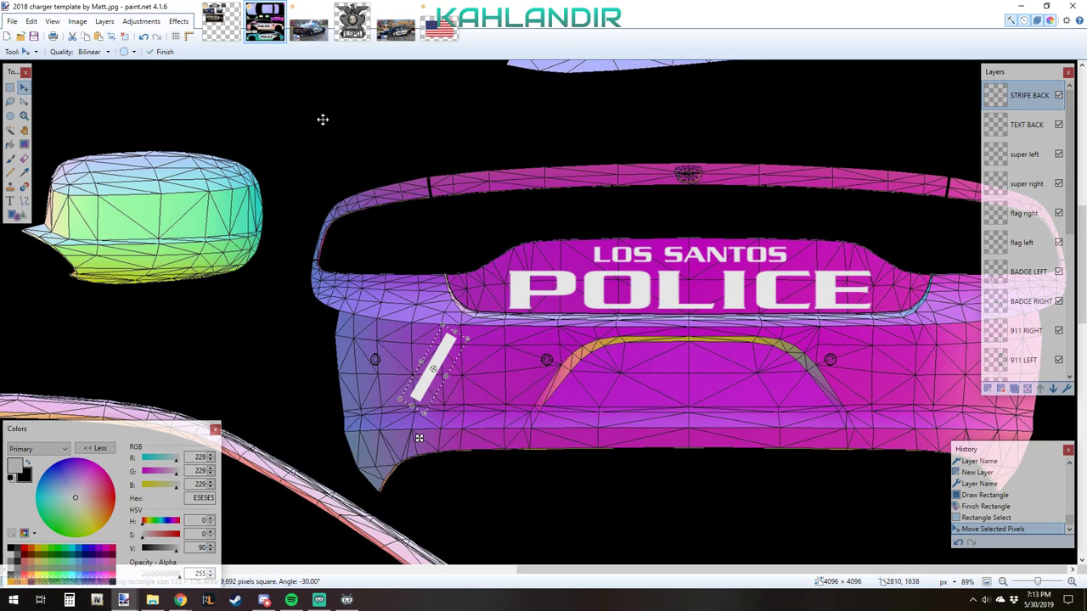
left_click(395, 36)
left_click(271, 31)
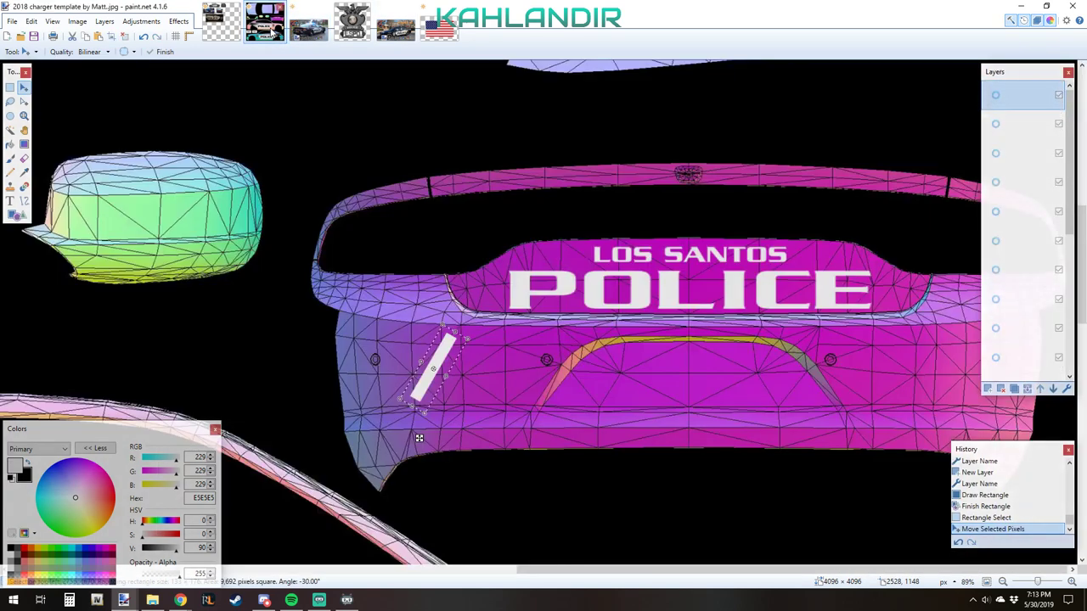
- Rotate the stripe to -45°, compare it with the Clayton rear photo and lengthen it at its lower end
mouse_move(399, 420)
left_mouse_down()
mouse_move(429, 428)
mouse_move(348, 401)
mouse_move(399, 441)
mouse_move(385, 419)
left_mouse_up()
left_click(308, 21)
left_click(264, 21)
left_click(308, 21)
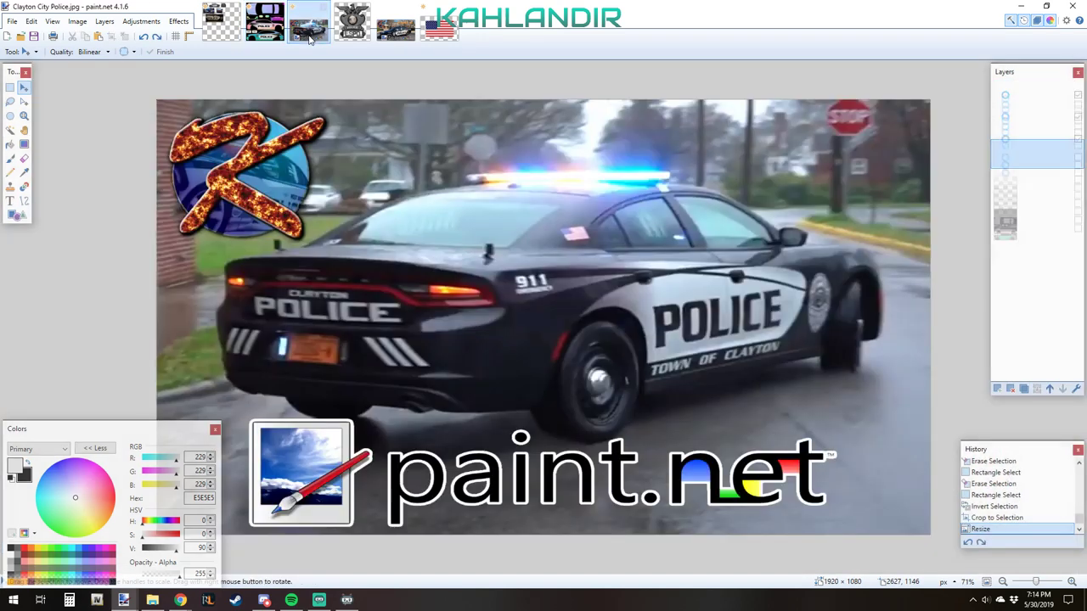
left_click(264, 21)
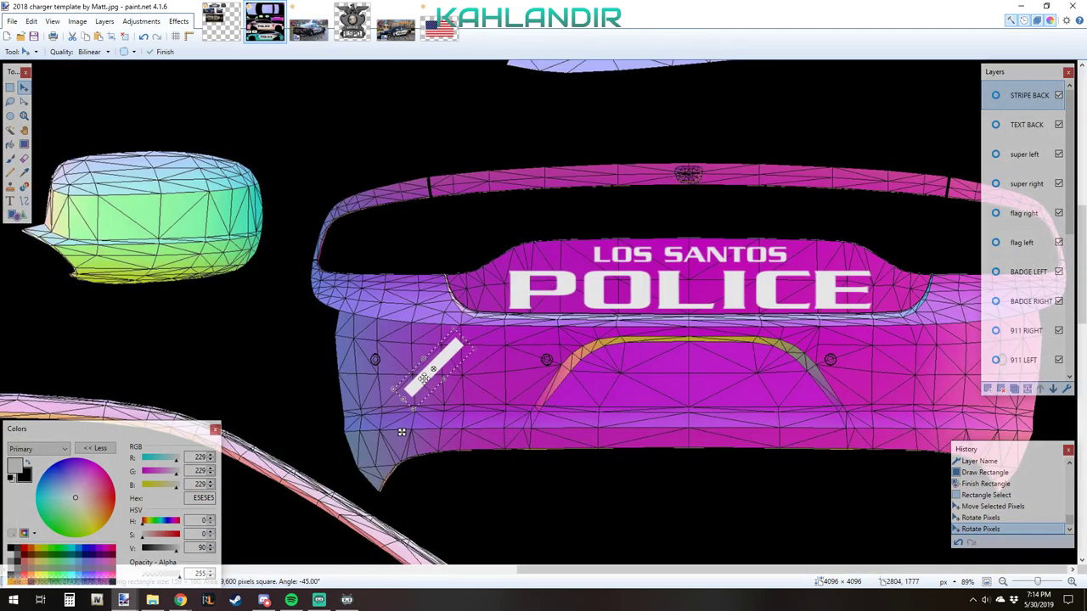
left_click_drag(401, 398, 391, 407)
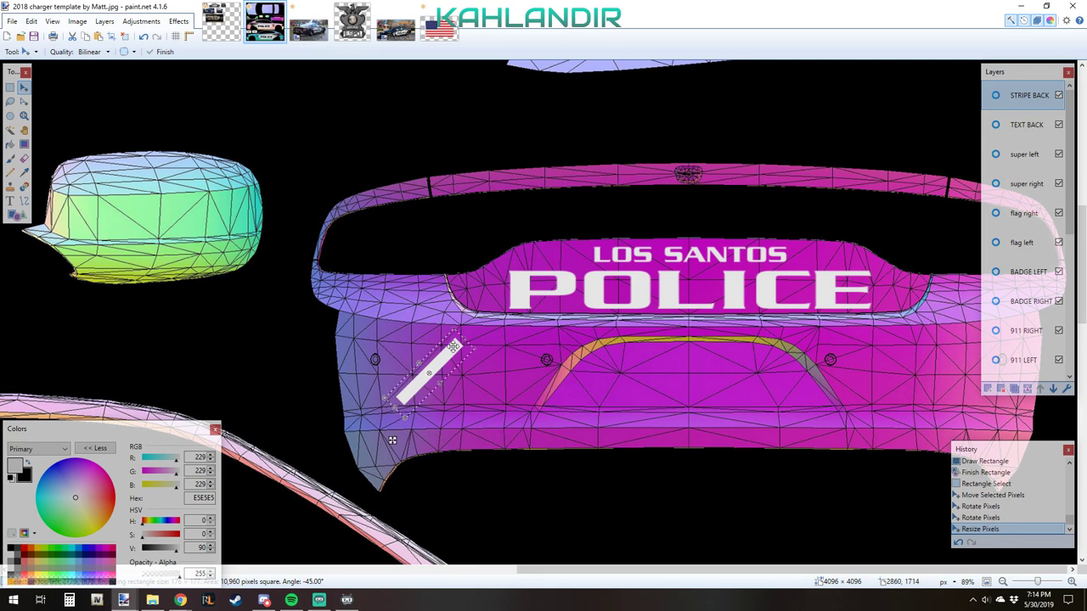
- Lengthen the slanted bumper stripe at both ends until it spans the bumper's left part, comparing it with the Clayton rear photo
left_click_drag(462, 343, 481, 329)
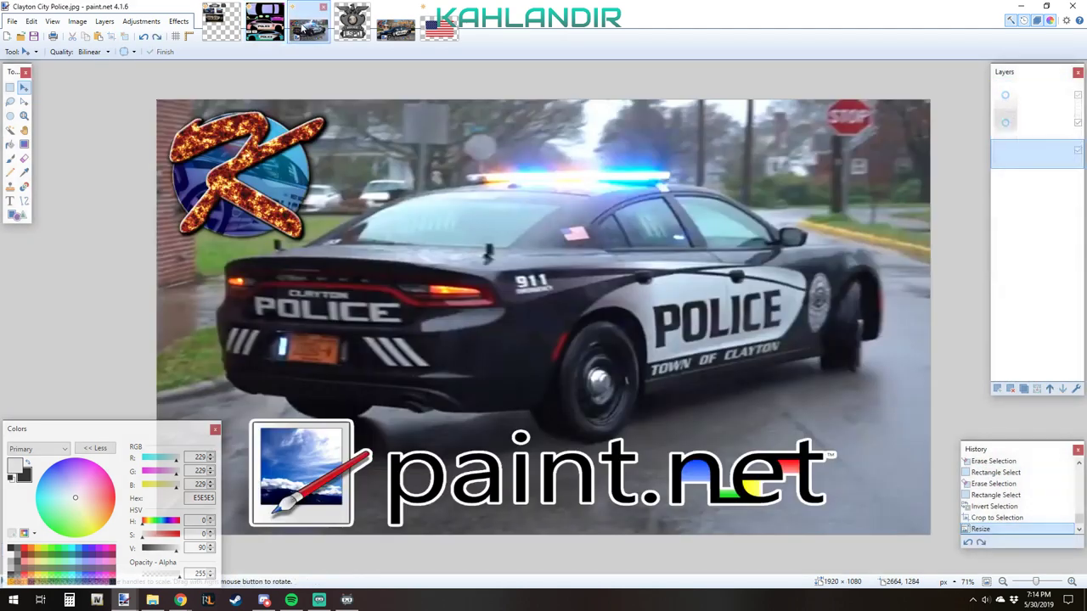
left_click(306, 26)
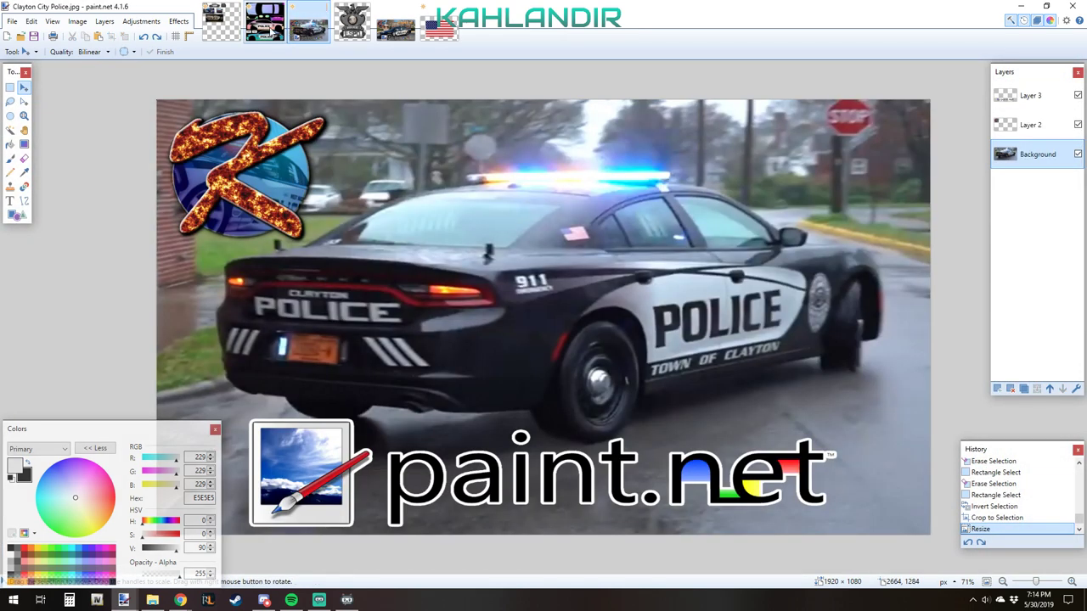
left_click(265, 24)
left_click_drag(391, 410, 382, 418)
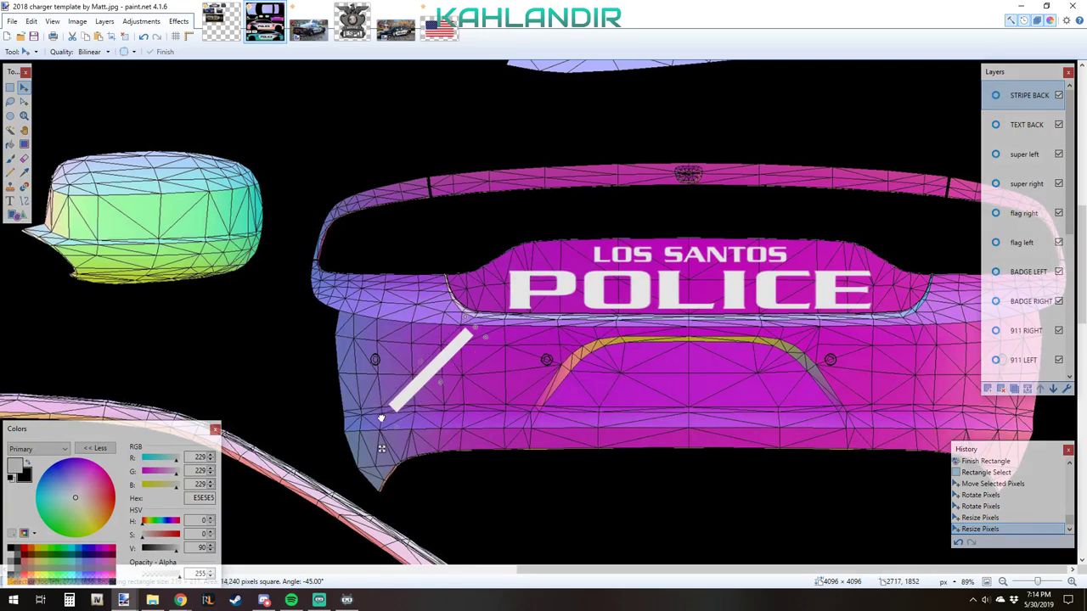
left_click_drag(476, 321, 489, 321)
left_click_drag(382, 417, 357, 444)
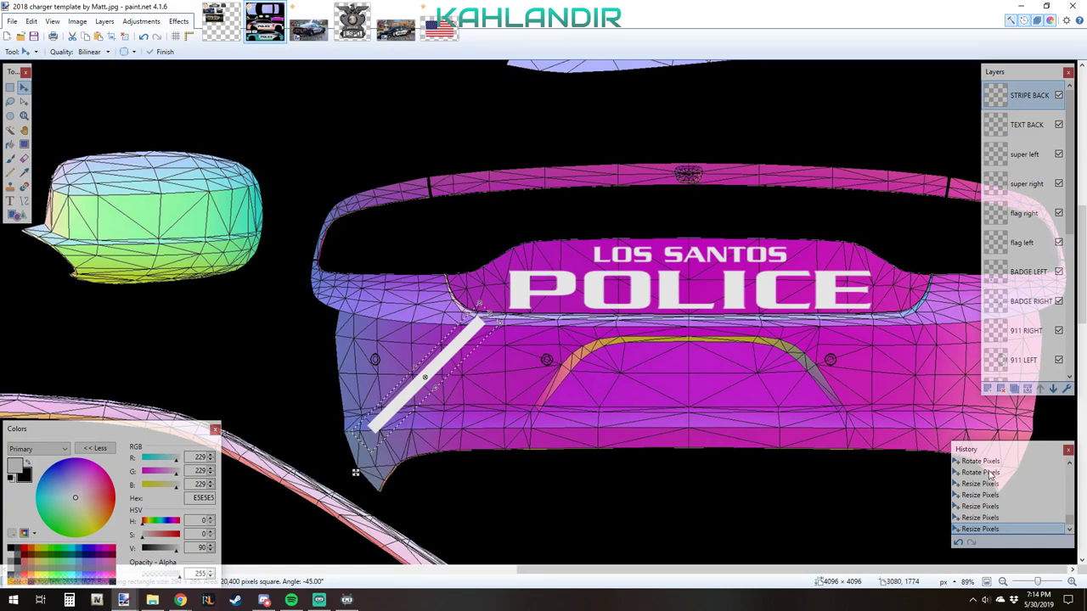
- Paste a copy of the slanted stripe onto a new layer and place it parallel to the first, nearer the plate
left_click(987, 388)
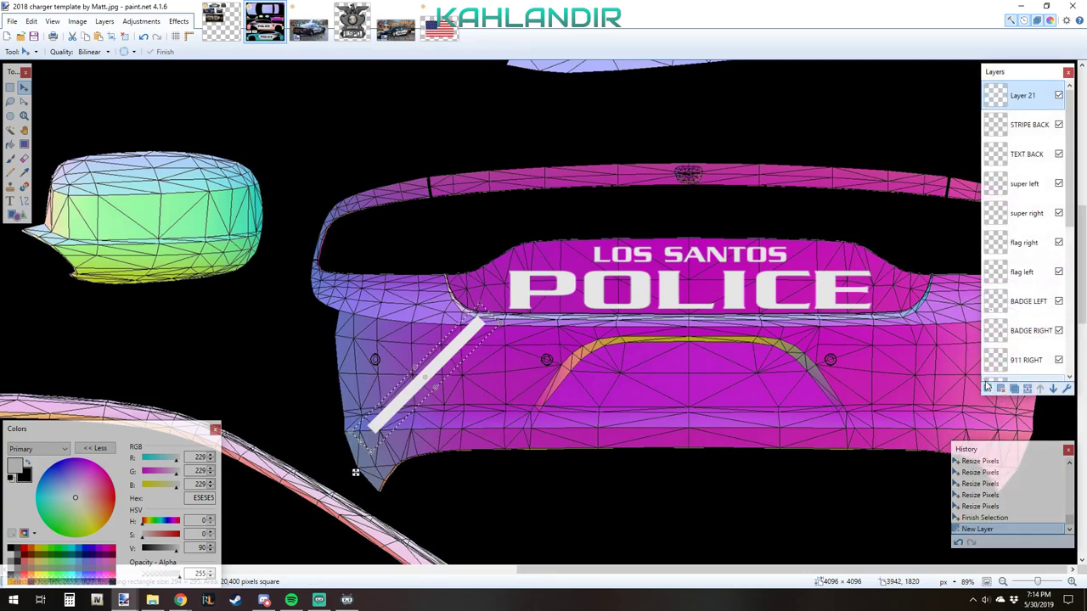
key("ctrl+v")
left_click_drag(518, 470, 548, 470)
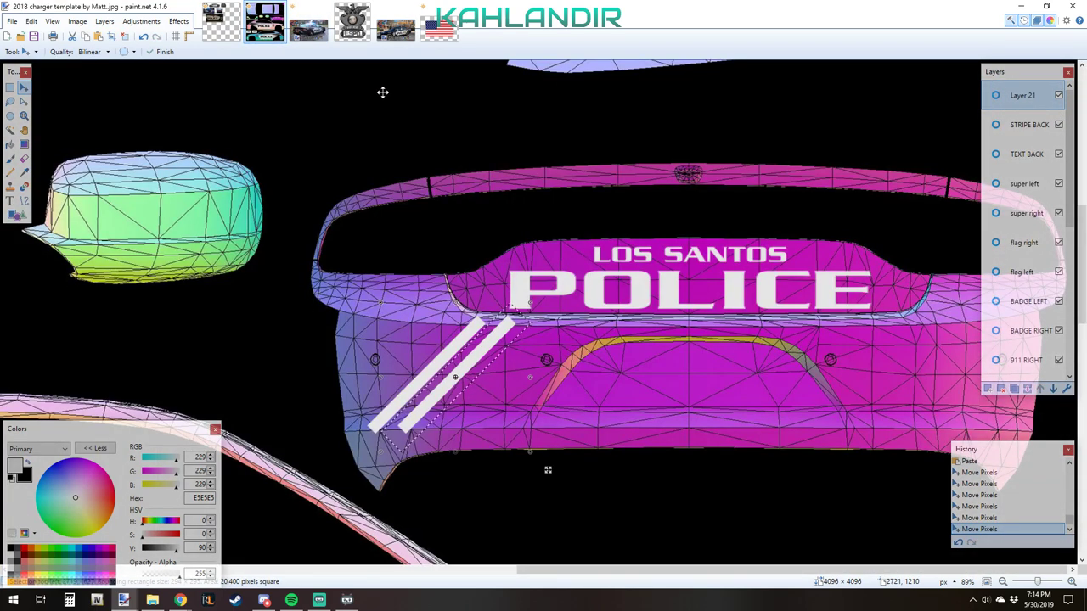
- Paste a third stripe onto another new layer, space it evenly beside the second and deselect it
left_click(988, 389)
key("ctrl+v")
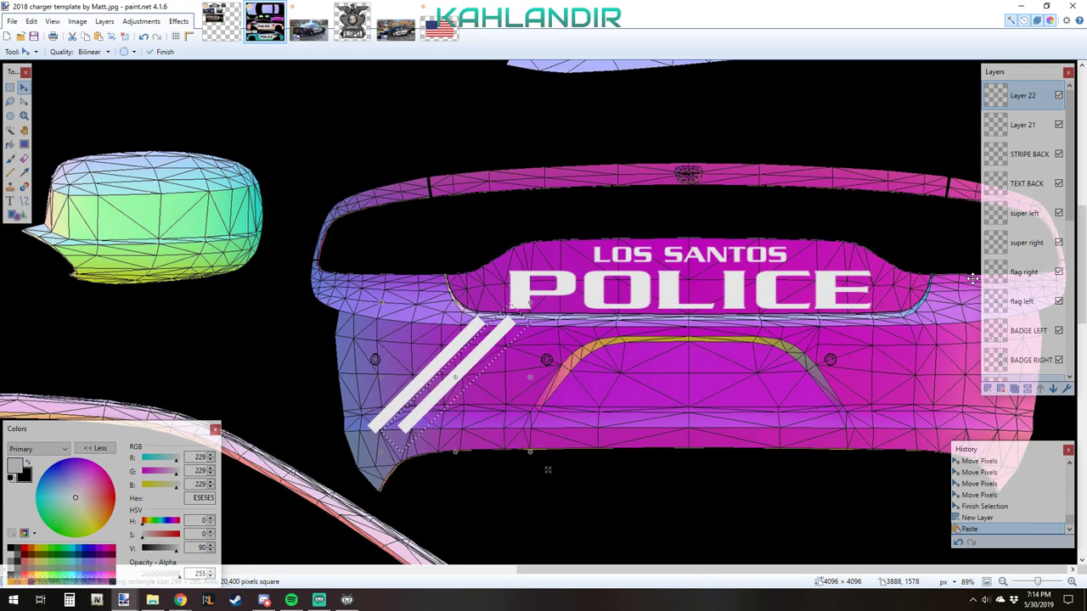
key("ctrl+d")
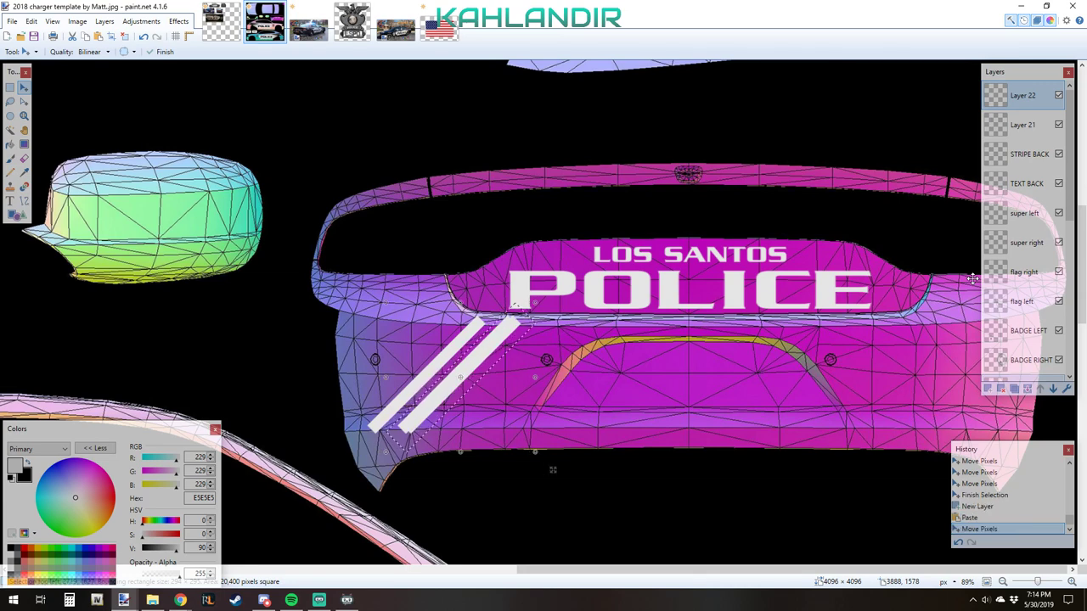
left_click_drag(553, 470, 578, 470)
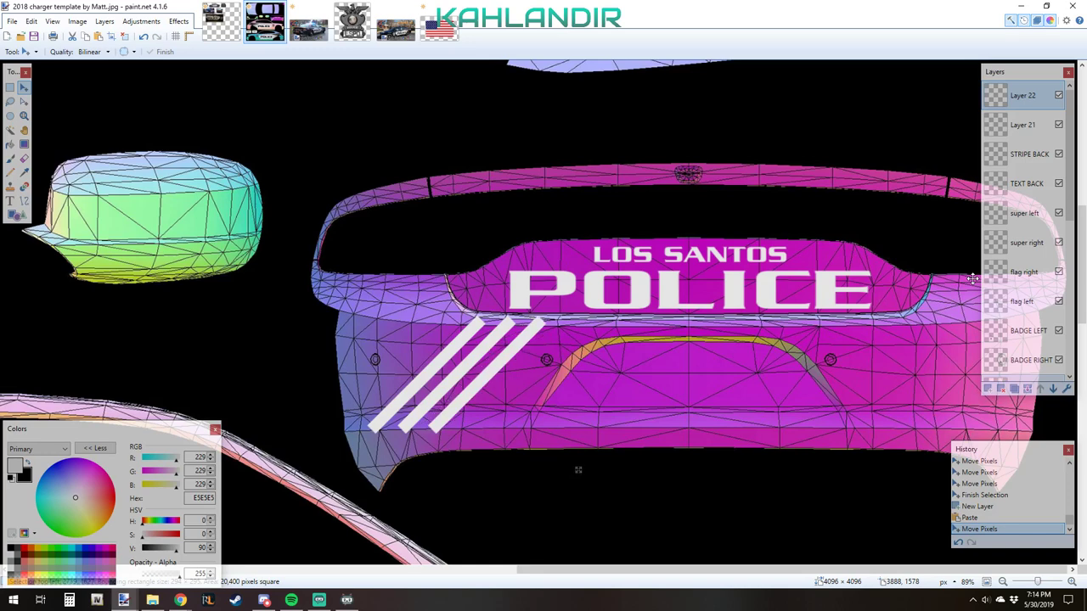
key("ctrl+d")
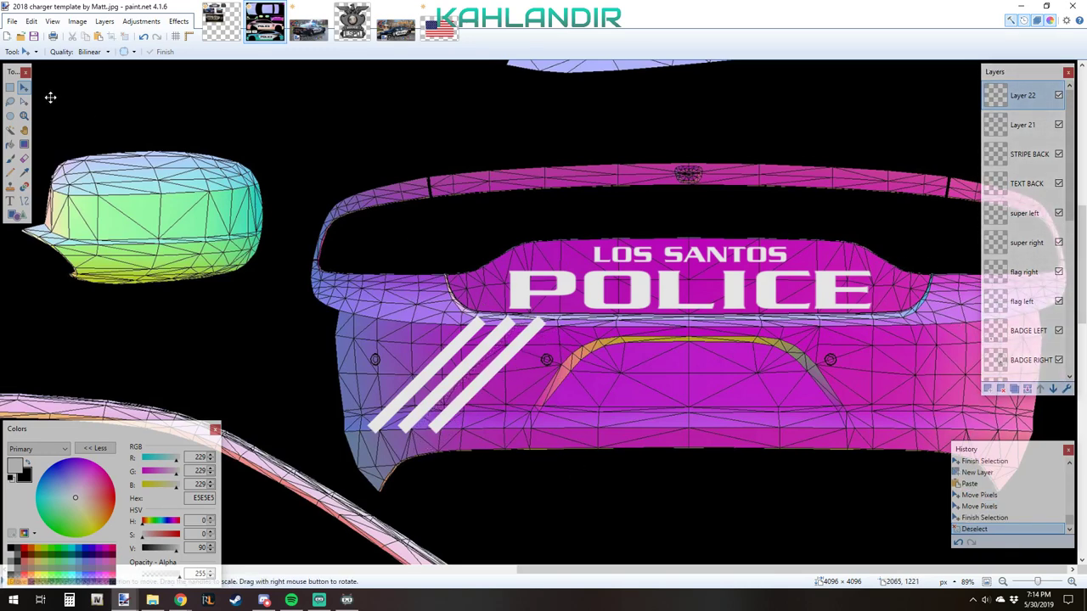
- Merge both stripe copies into the STRIPE BACK layer and erase the three upper ends along one level edge with a rectangular selection
left_click(11, 88)
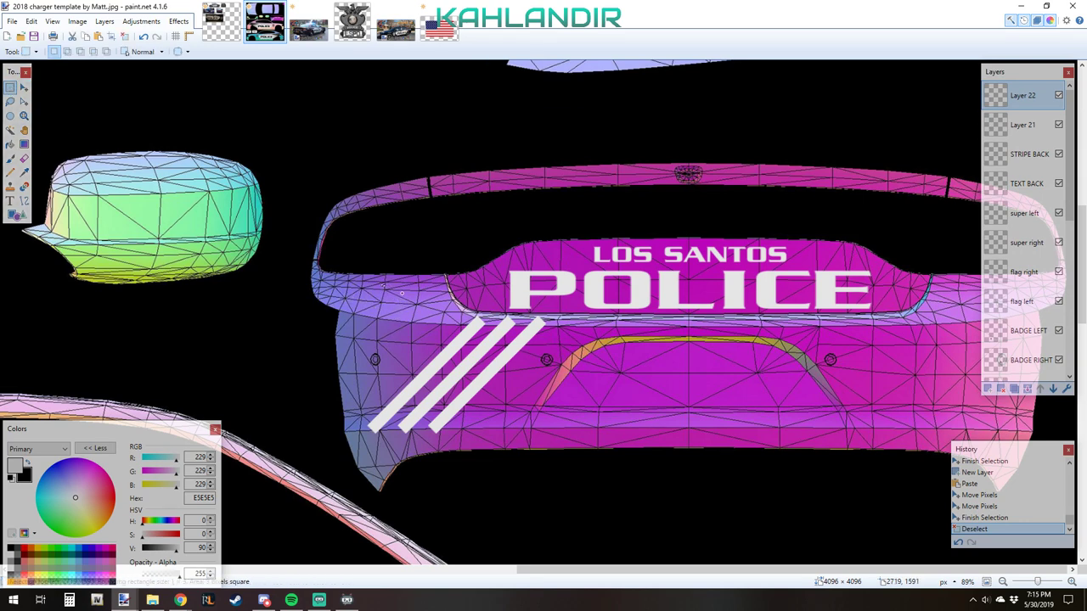
mouse_move(383, 286)
left_mouse_down()
mouse_move(730, 344)
mouse_move(659, 318)
mouse_move(652, 326)
left_mouse_up()
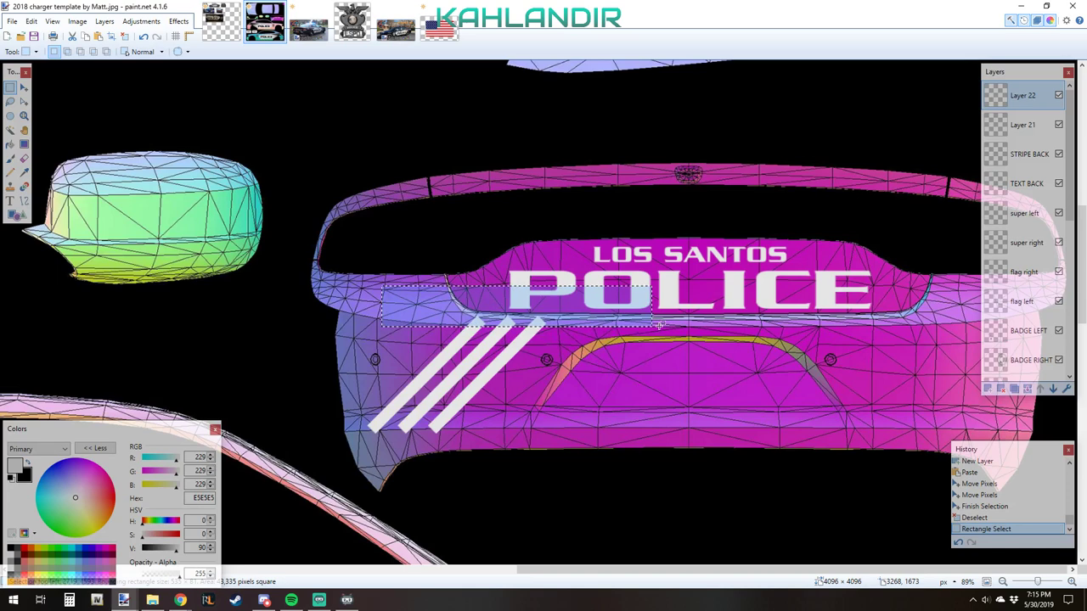
key("Delete")
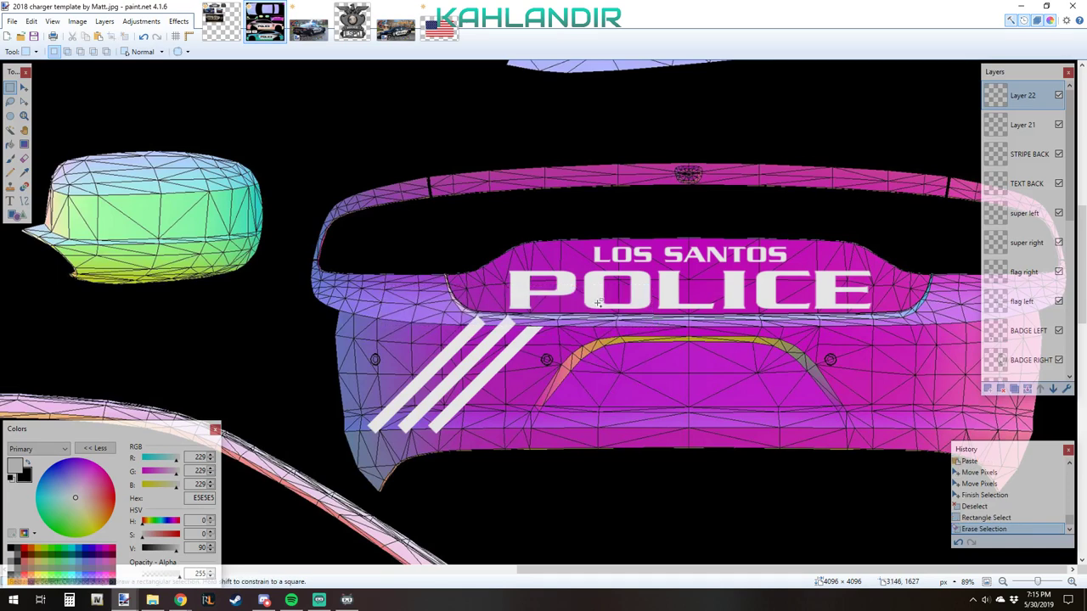
key("ctrl+z")
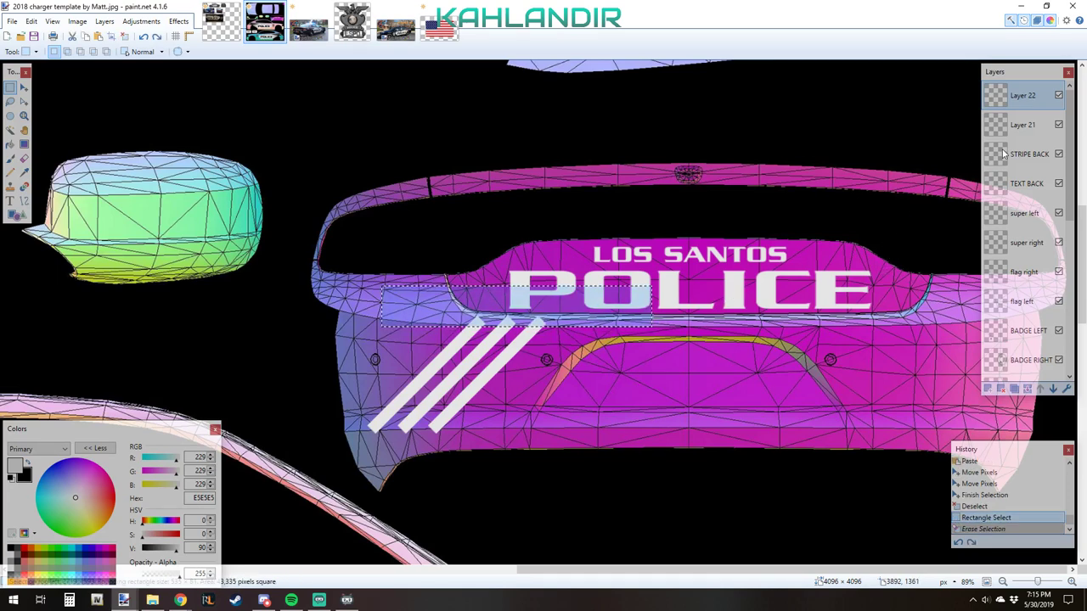
left_click(1027, 390)
left_click(1027, 390)
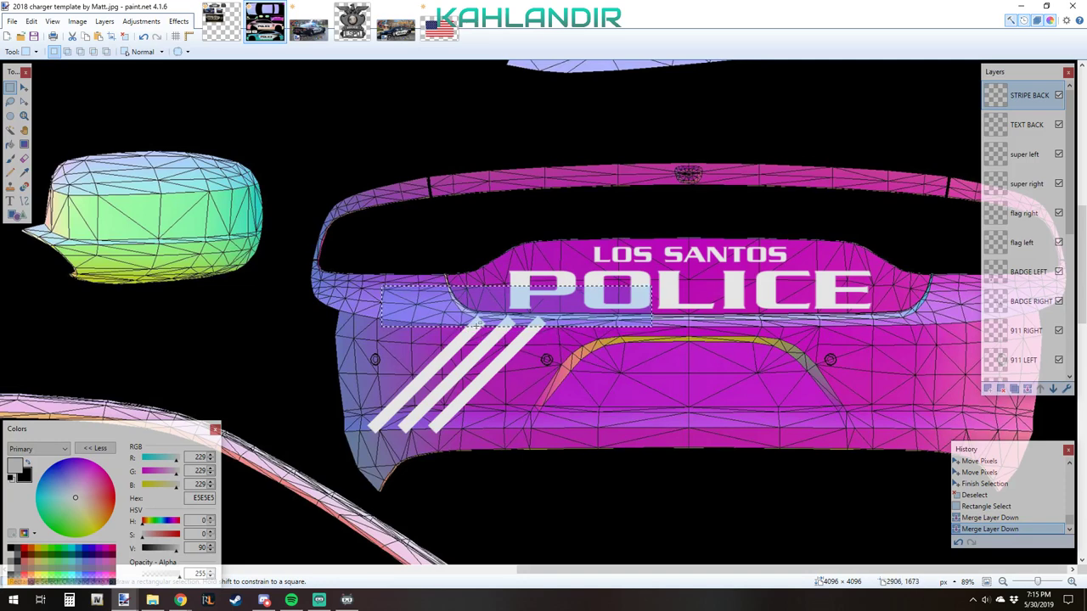
key("Delete")
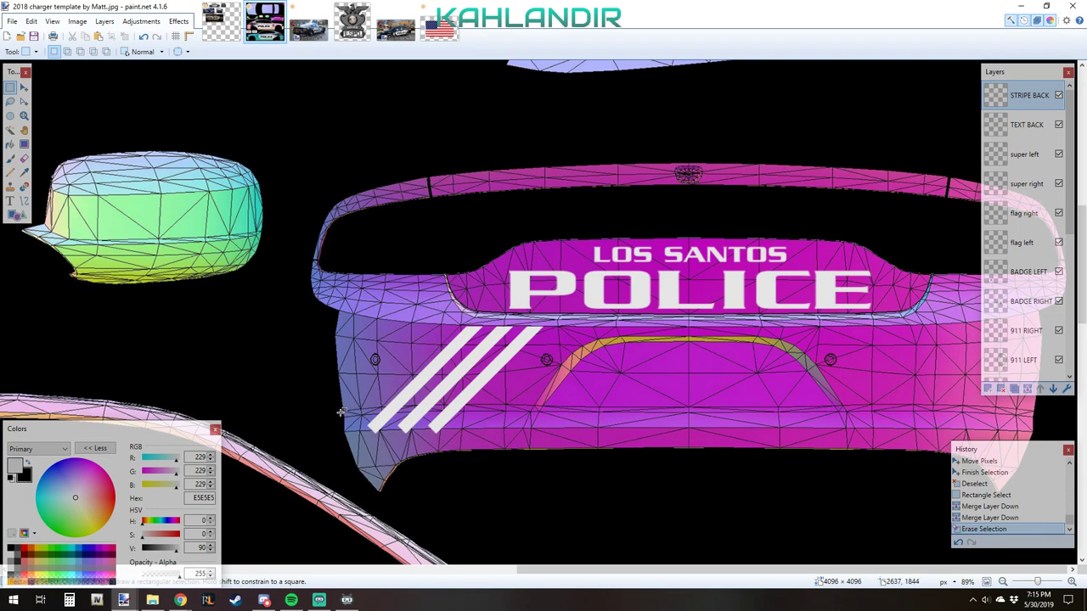
- Enclose the lower ends of the three stripes in a rectangular selection, judging the cut height against the Clayton rear photo
left_click_drag(336, 416, 501, 448)
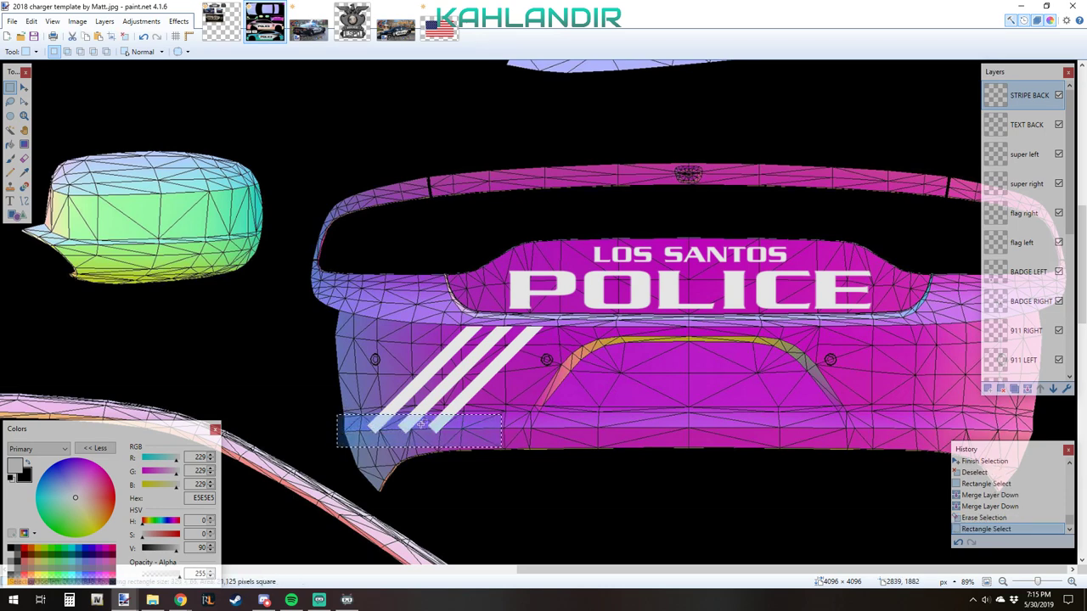
left_click_drag(344, 414, 532, 447)
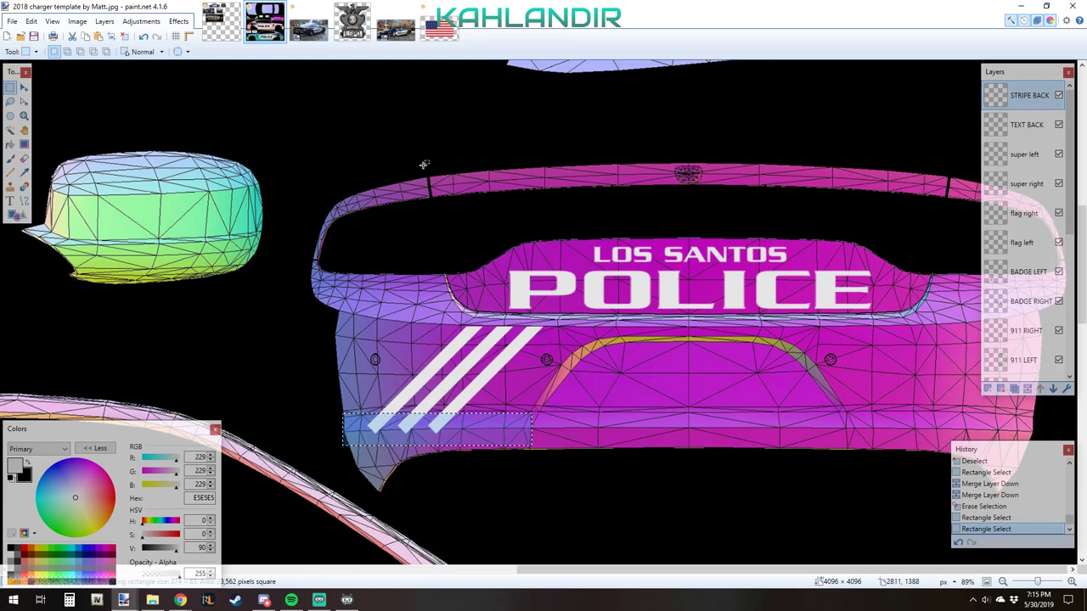
left_click(305, 32)
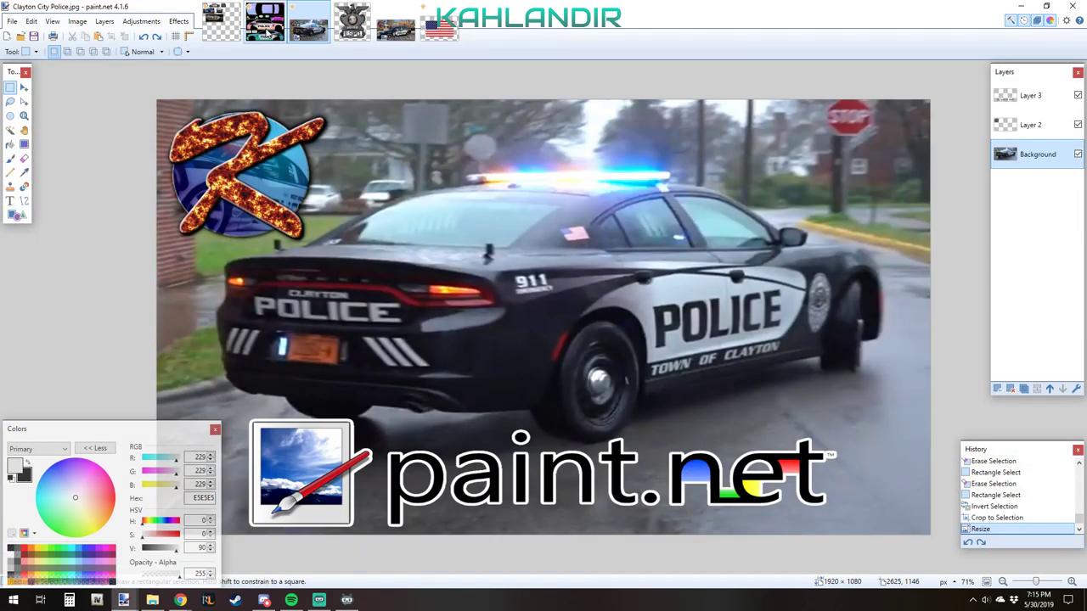
left_click(266, 25)
left_click_drag(387, 424, 515, 446)
left_click_drag(358, 406, 523, 461)
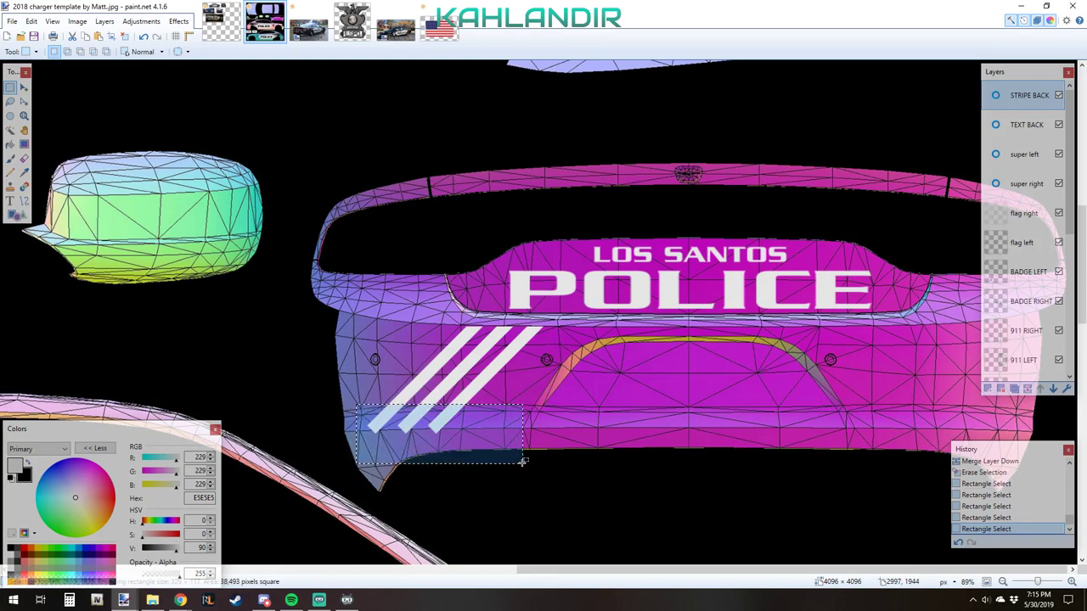
- Look through the Clayton reference photos for the length and lower edge of the rear bumper stripes
left_click(308, 25)
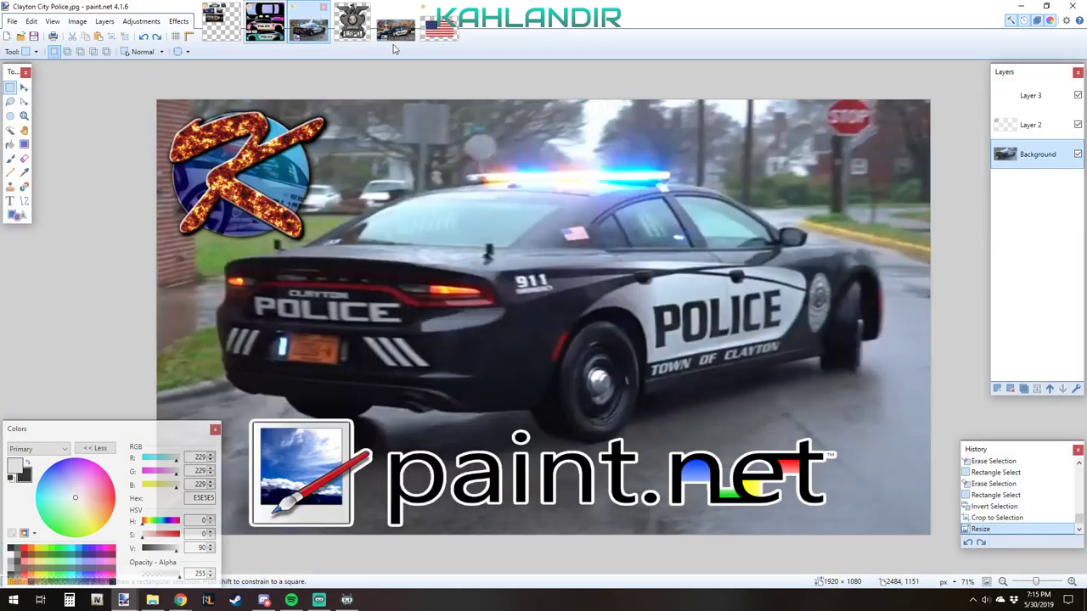
left_click(394, 26)
left_click(353, 25)
left_click(308, 26)
left_click(266, 26)
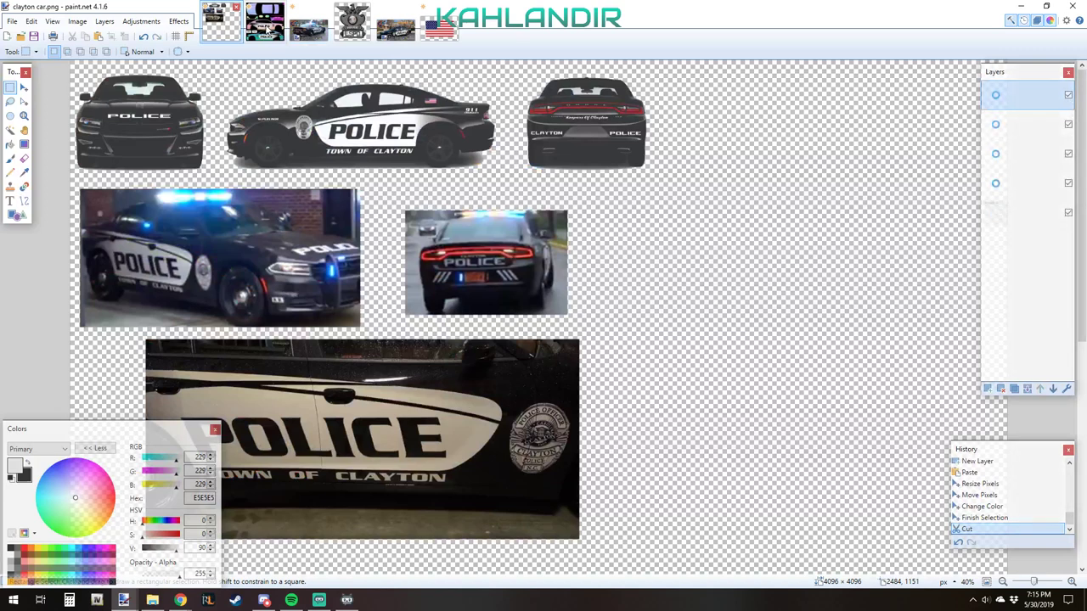
left_click(266, 27)
left_click(301, 28)
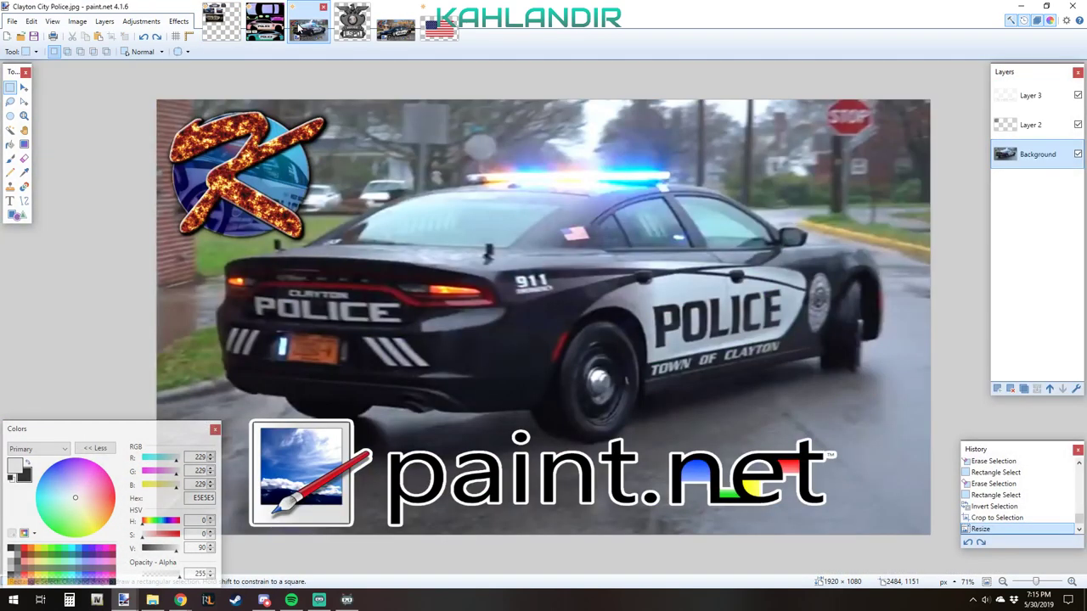
left_click(270, 27)
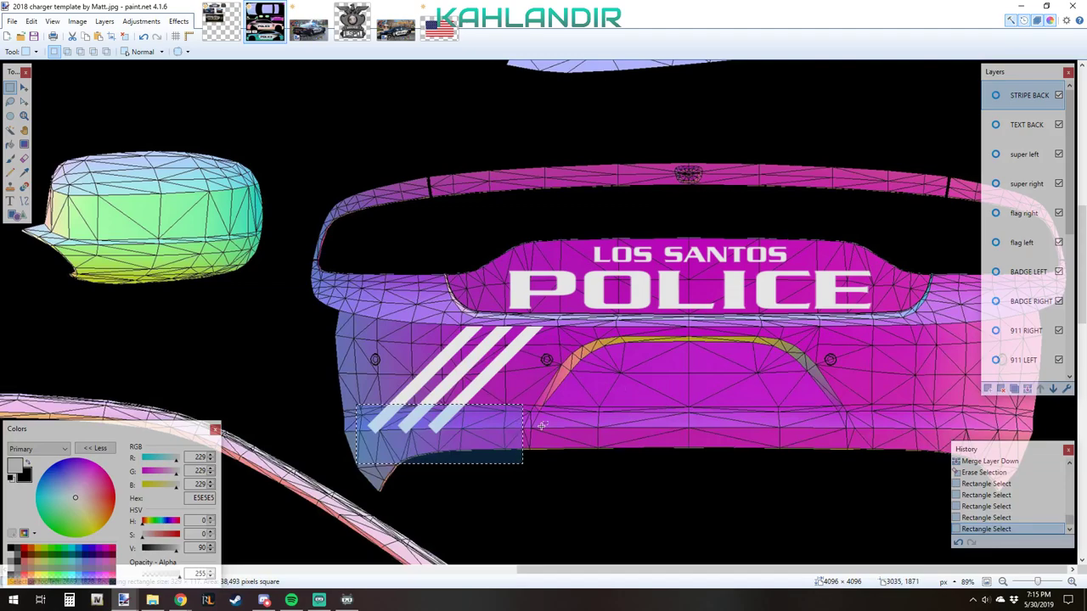
- Erase the selected lower ends of the three stripes and compare the shortened set with the Clayton rear photo
key("Delete")
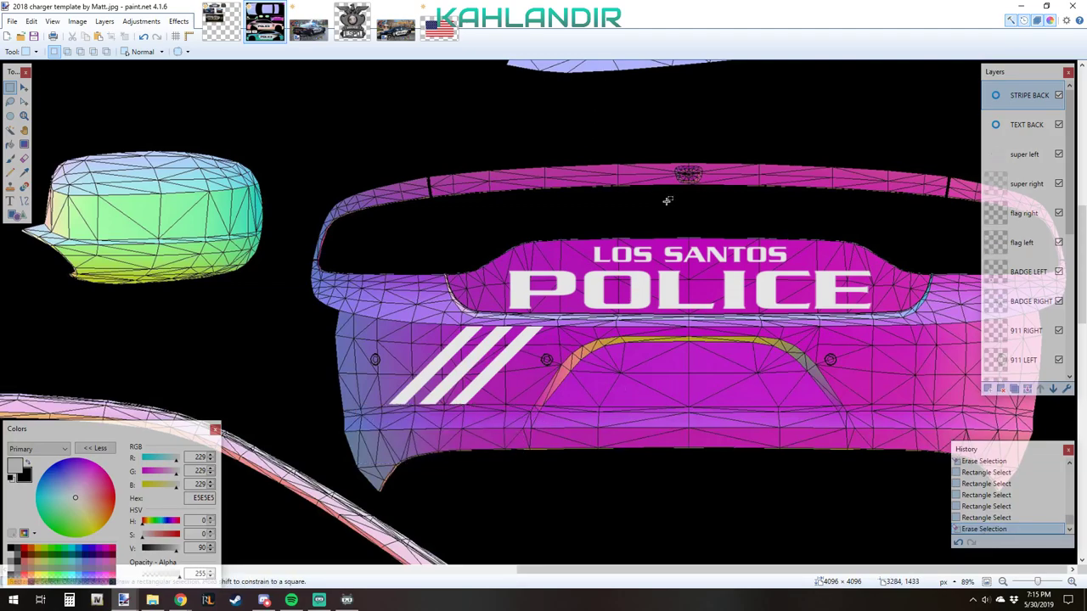
scroll(666, 201, "down", 4)
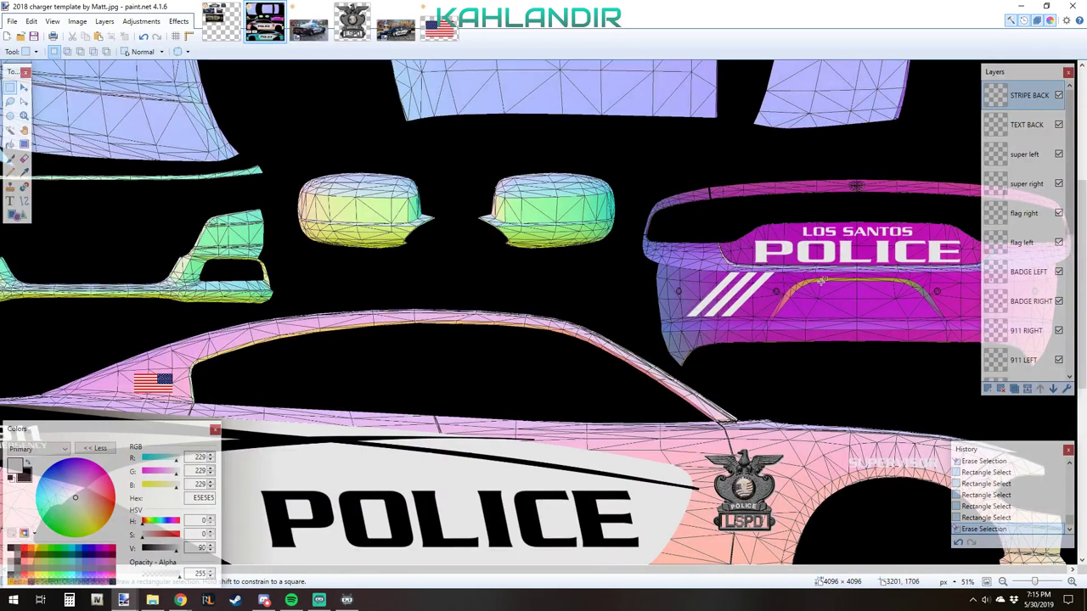
left_click(309, 24)
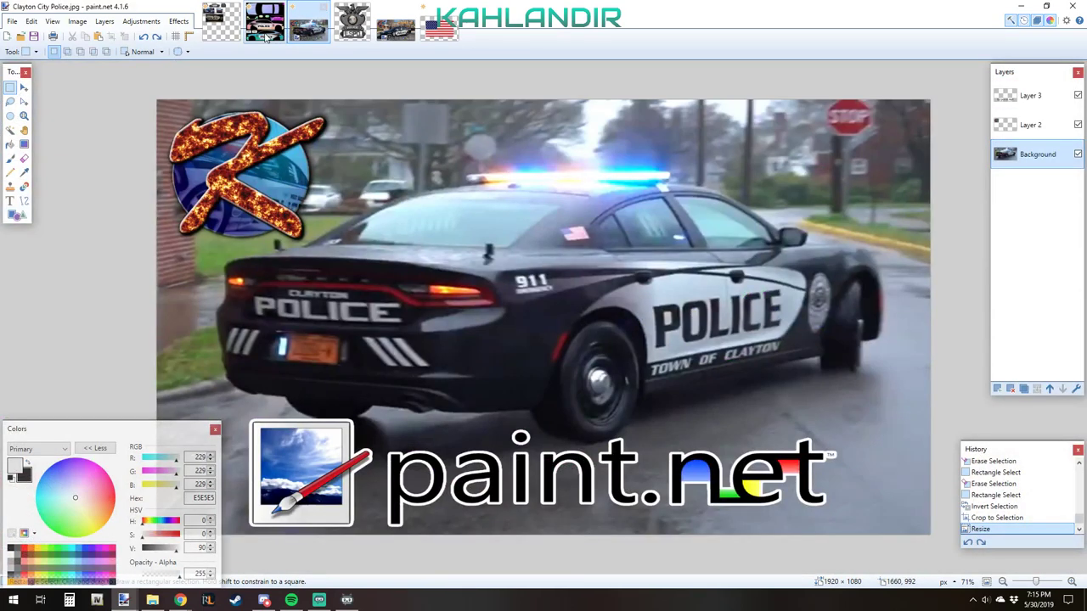
left_click(266, 34)
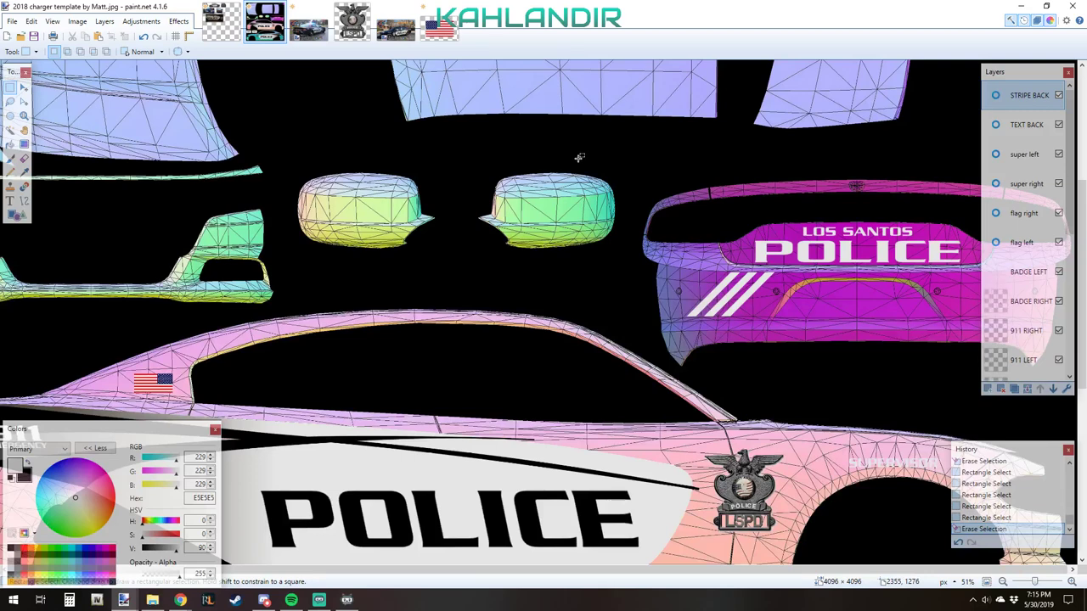
- Shift the three stripes slightly away from the plate toward the bumper's outer edge, checking their position against the Clayton photo
key("m")
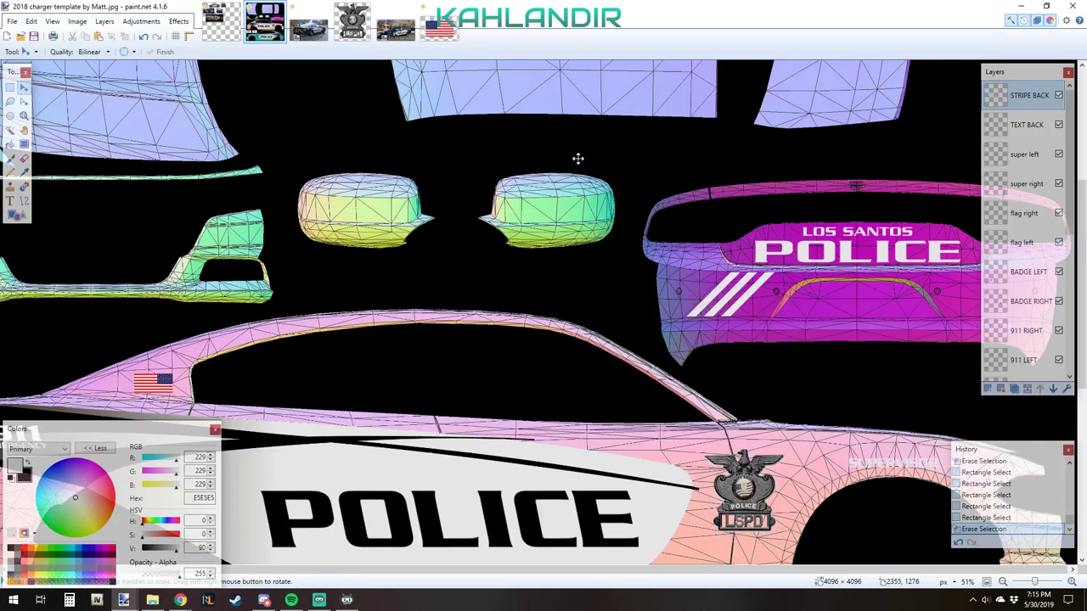
key("ctrl+a")
key("Left")
key("Left")
key("Left")
key("Left")
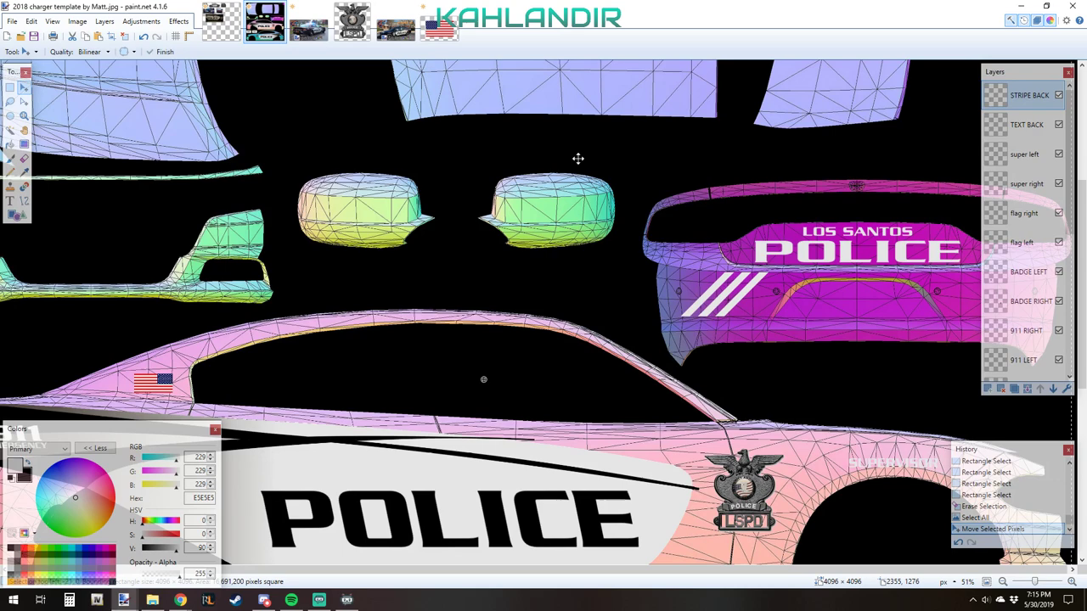
left_click(309, 21)
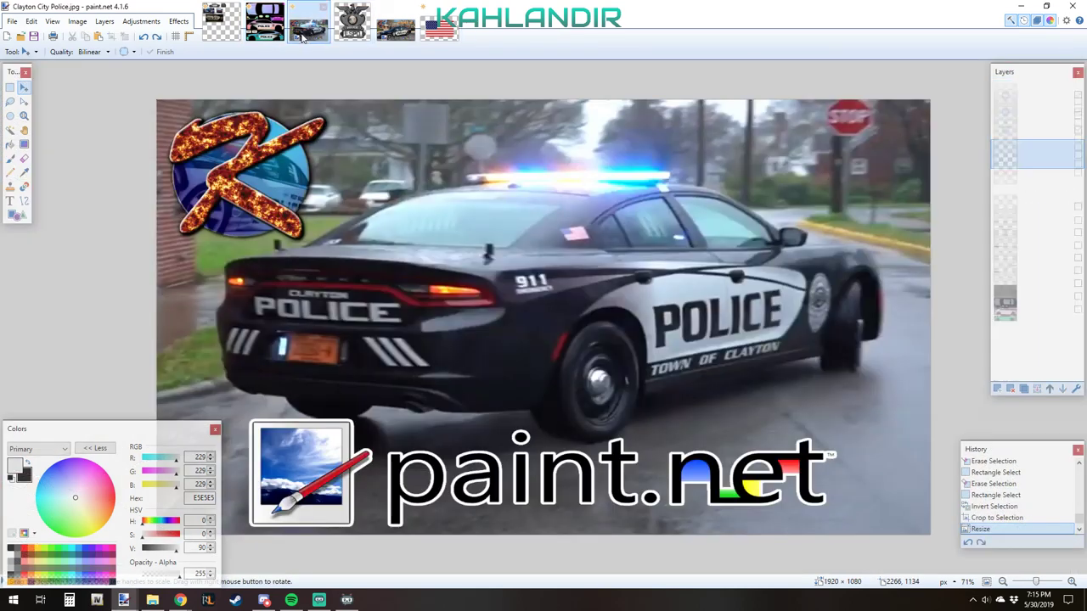
left_click(259, 25)
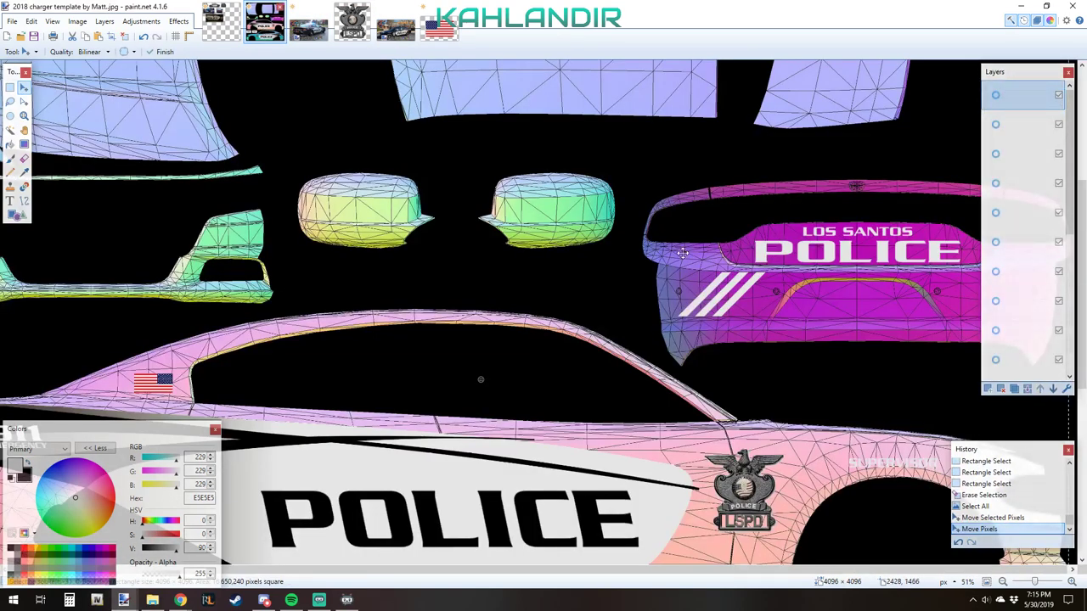
left_click_drag(737, 286, 743, 286)
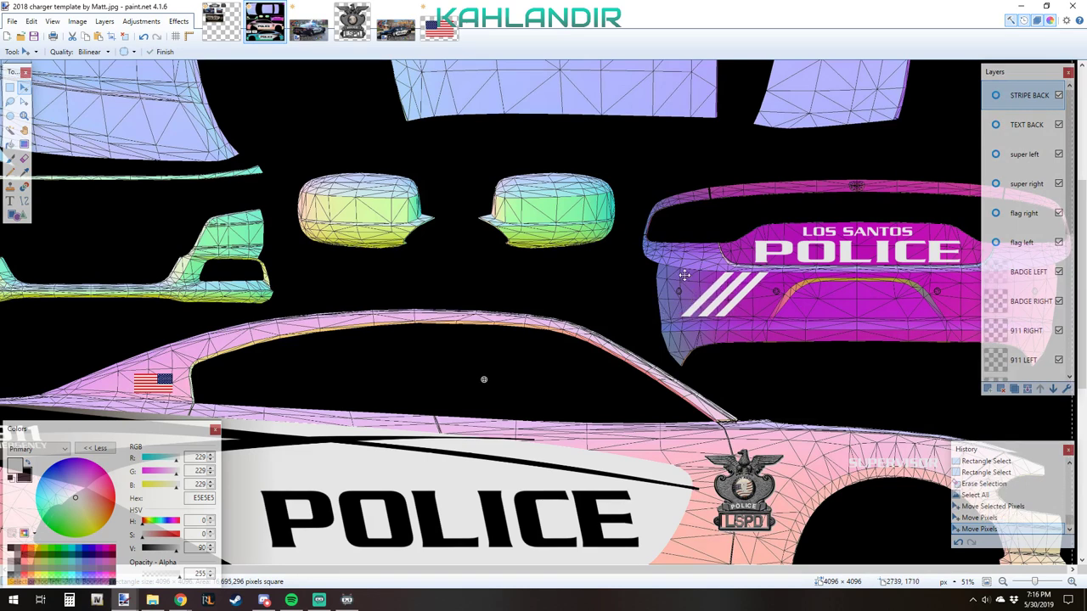
- Copy the three rear bumper stripes with a rectangular selection and add a new layer named STRIPE BACK RIGHT
key("s")
left_click_drag(768, 337, 777, 337)
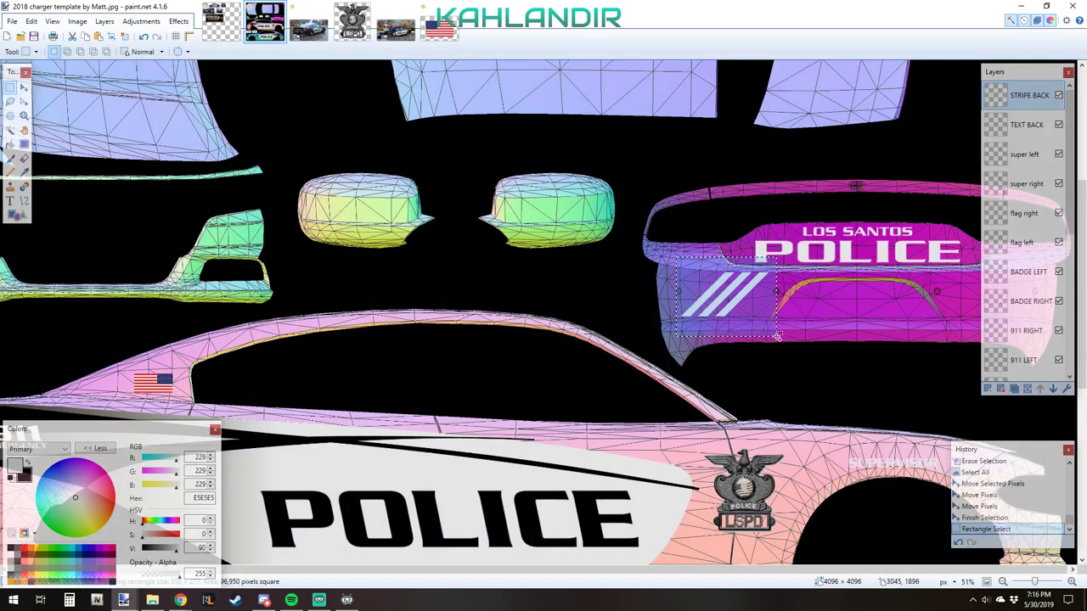
left_click(987, 388)
double_click(1036, 96)
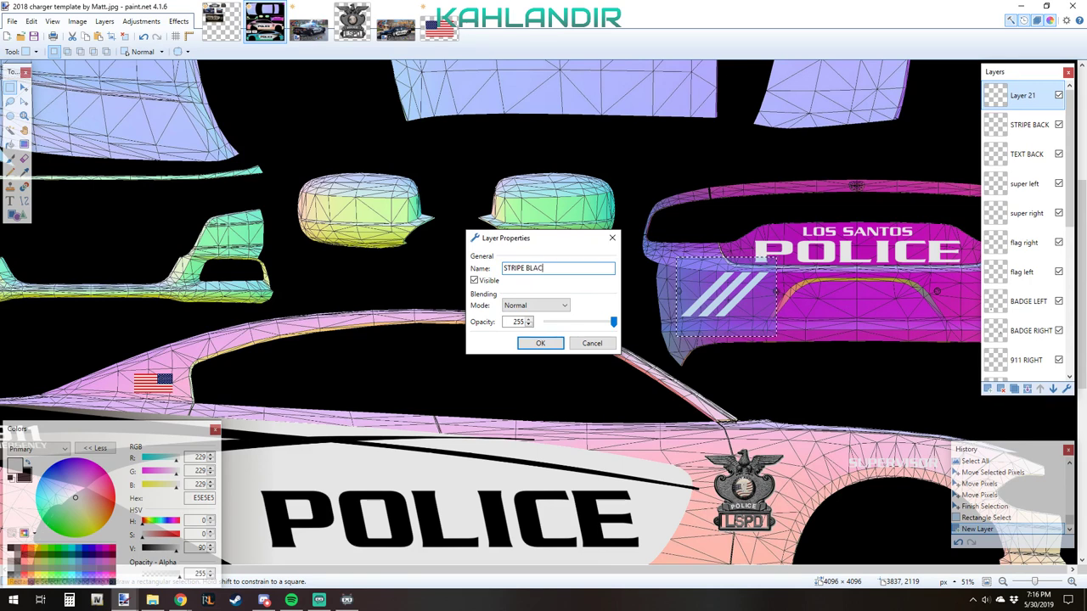
type("STRIPE BACK RIGHT")
key("Return")
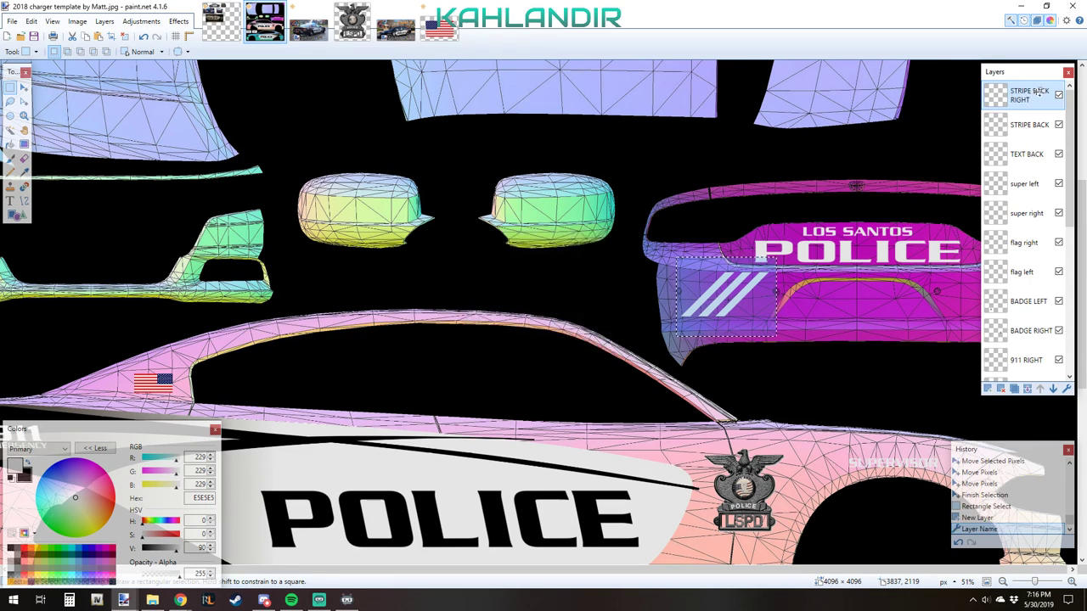
- Paste the copied stripes into the STRIPE BACK RIGHT layer and flip that layer horizontally
key("ctrl+v")
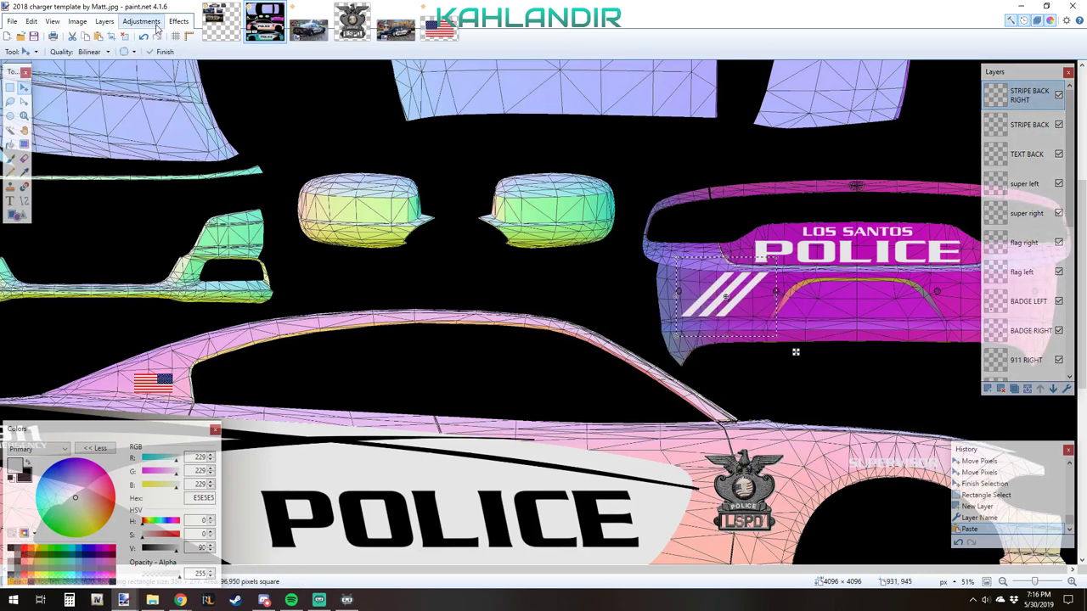
left_click(105, 22)
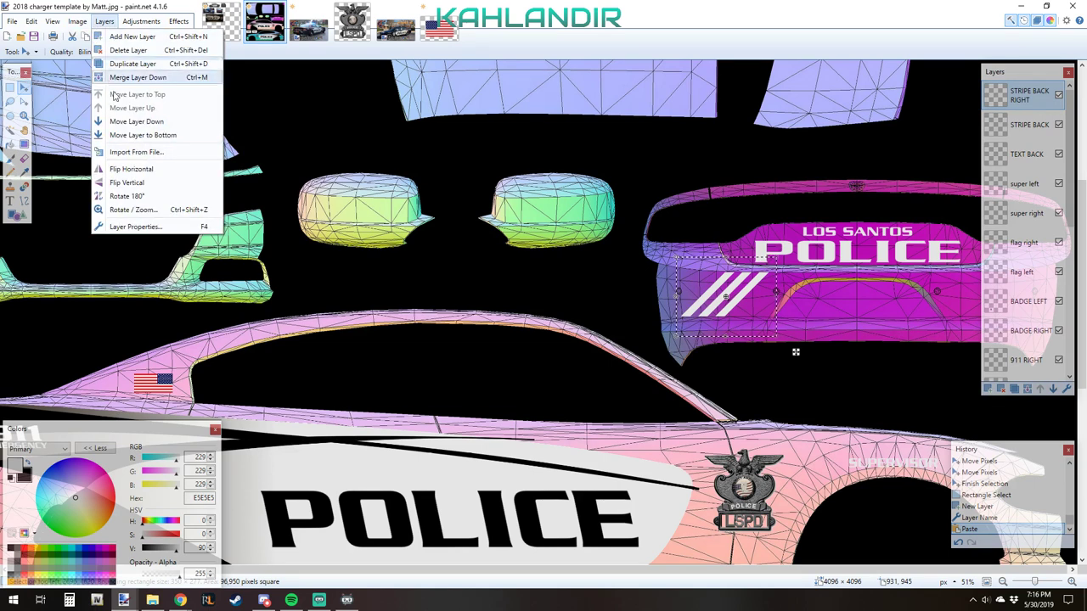
left_click(134, 169)
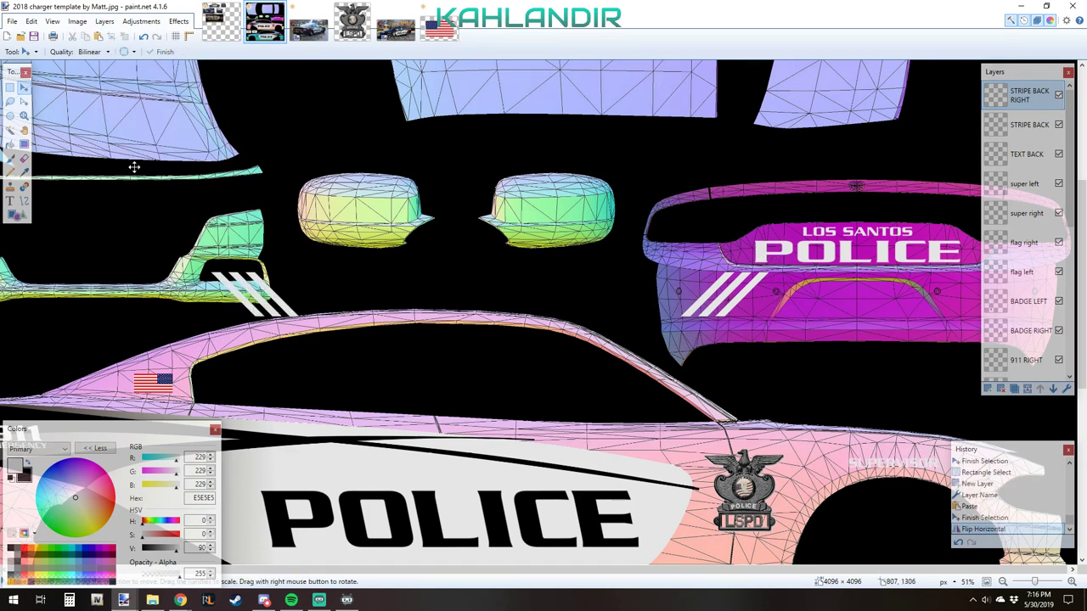
- Select the whole layer and move the mirrored stripes straight across the template to the opposite side of the rear bumper
key("ctrl+a")
key("Right")
key("Right")
key("Right")
key("Right")
key("Right")
key("Right")
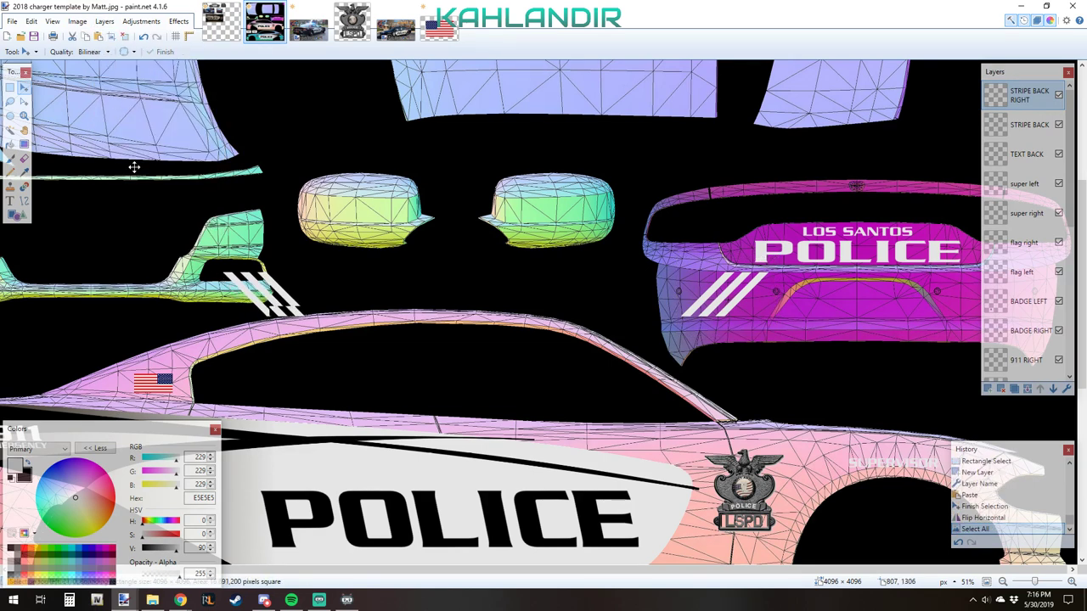
key("Right")
key("Right")
key("Right")
key("Right")
key("Right")
key("Right")
key("Right")
key("Right")
key("Right")
key("Right")
key("Right")
key("Right")
key("Right")
key("Right")
key("Right")
key("Right")
key("Right")
key("Right")
key("Right")
key("Right")
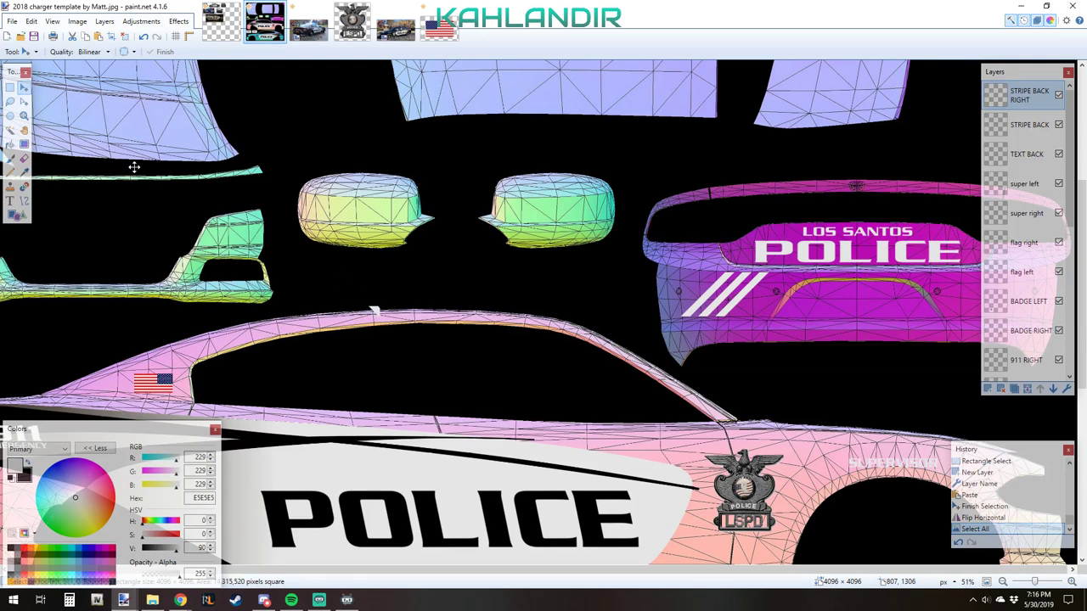
key("Delete")
key("ctrl+v")
left_click(591, 353)
scroll(591, 354, "down", 3, "ctrl")
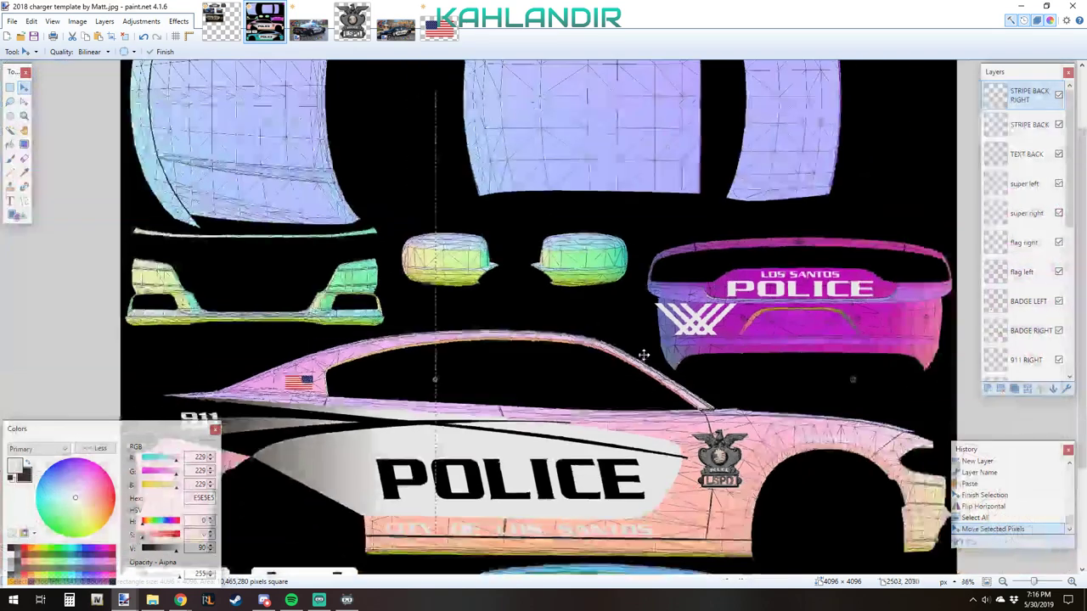
key("Right")
key("Right")
key("Right")
key("Right")
key("Right")
key("Right")
key("Right")
key("Right")
key("Right")
key("Right")
key("Right")
key("Right")
key("Right")
key("Right")
key("Right")
key("Right")
key("Right")
key("Right")
key("Right")
key("Right")
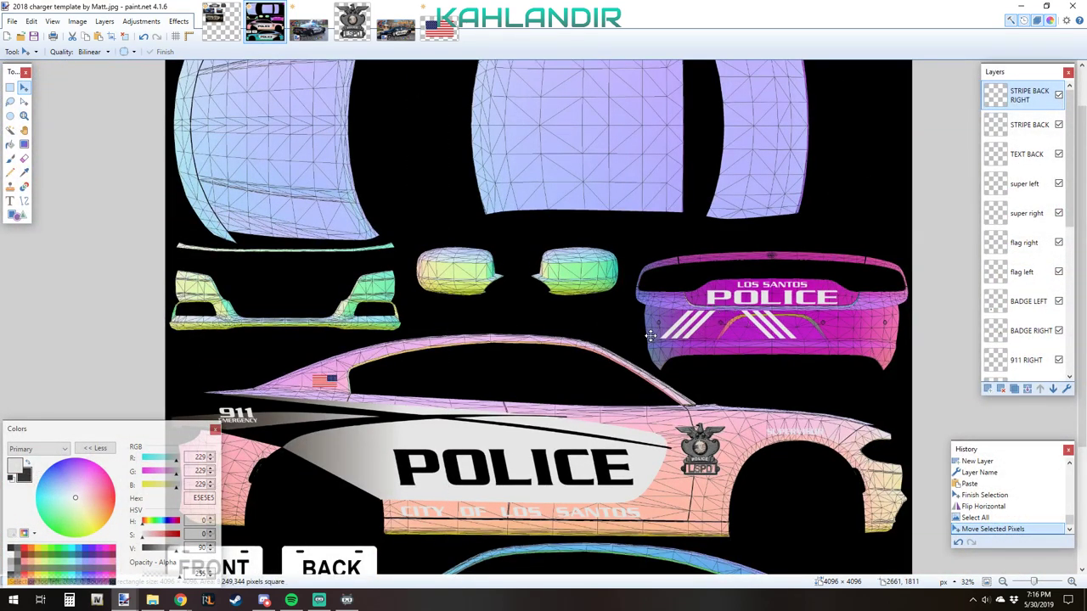
key("Right")
key("Right")
key("Right")
key("Right")
key("Right")
key("Right")
key("Right")
key("Right")
key("Right")
key("Right")
key("Right")
key("Right")
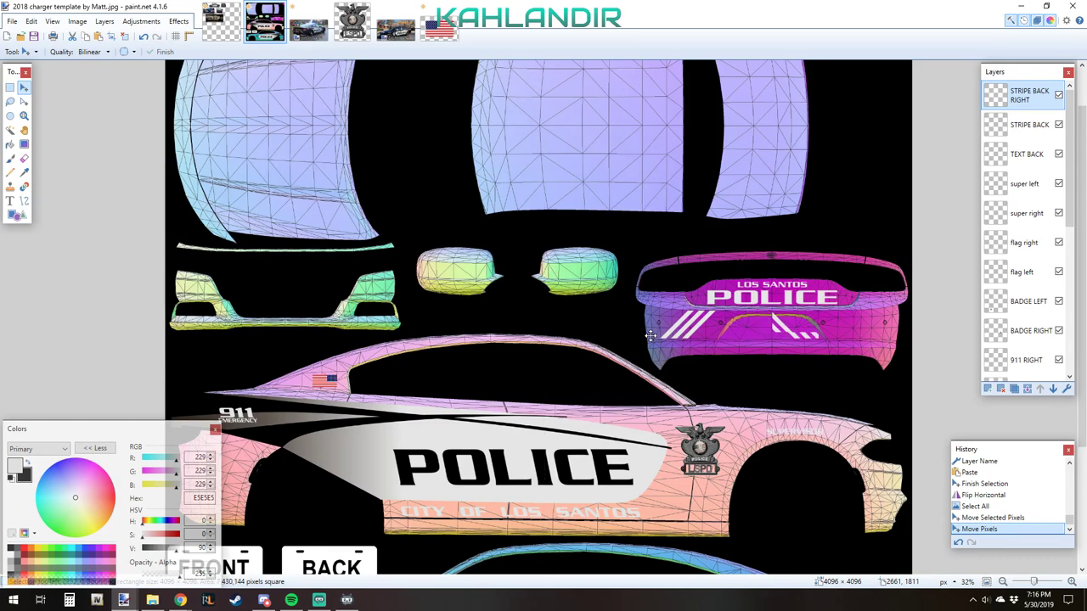
key("Right")
key("Right")
key("Right")
key("Right")
key("Right")
key("Right")
key("Right")
key("Right")
key("Right")
key("Right")
key("Right")
key("Right")
key("Right")
key("Right")
key("Right")
key("Right")
key("Right")
key("Right")
key("Right")
key("Right")
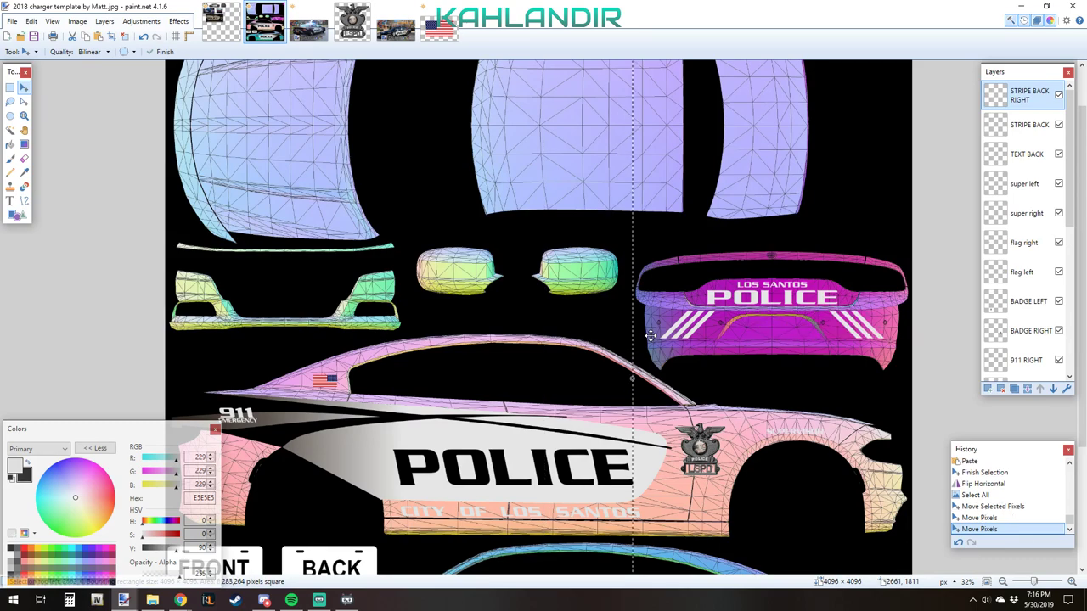
- Nudge the mirrored stripes slightly toward the plate, checking their placement against the original set across the rear bumper
scroll(651, 335, "up", 4)
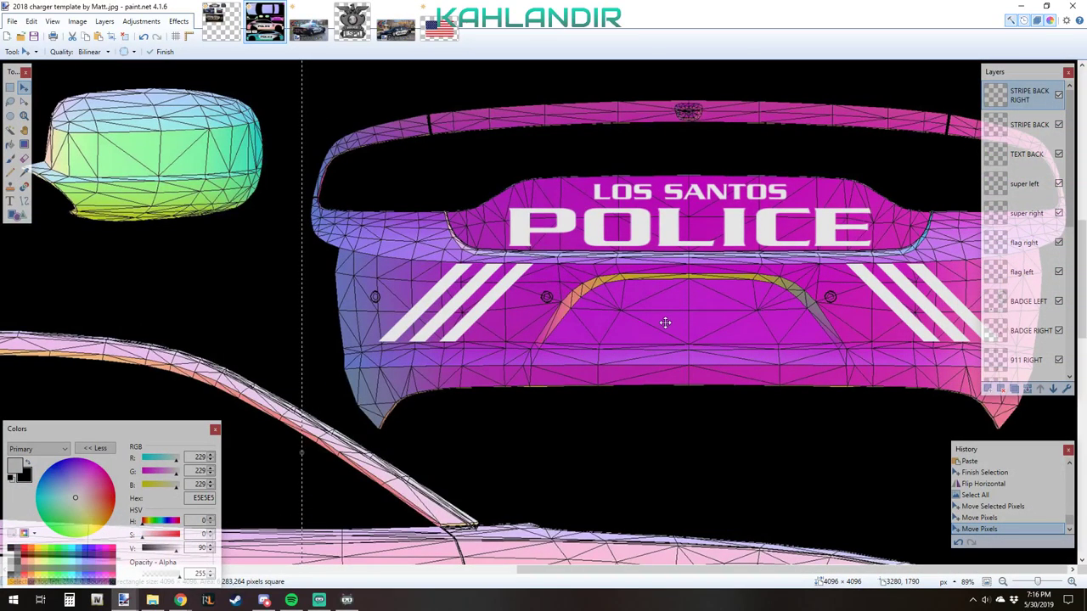
scroll(701, 367, "down", 1)
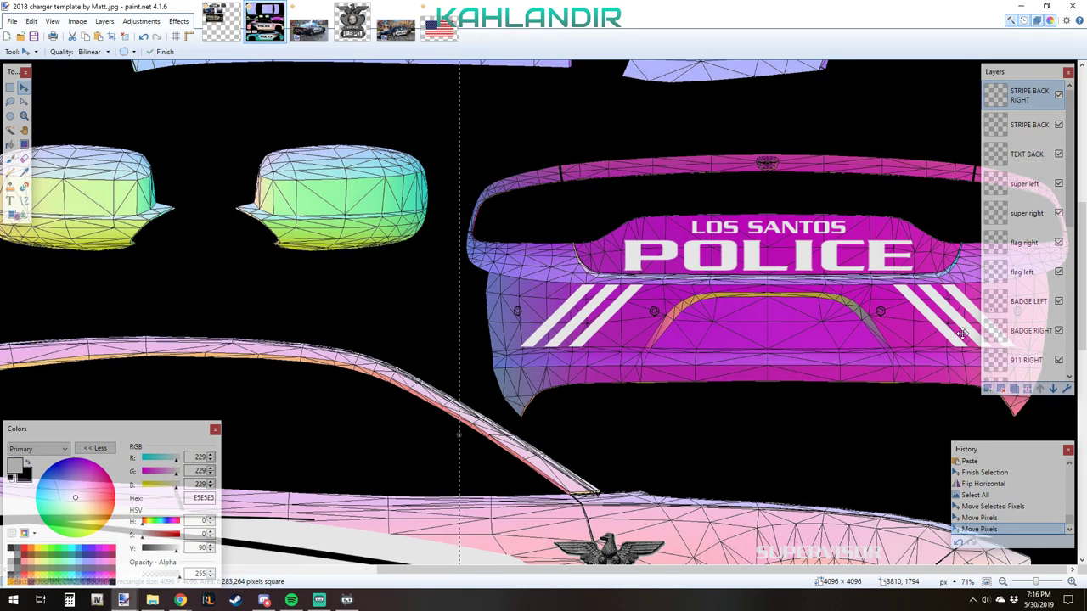
left_click_drag(962, 333, 962, 334)
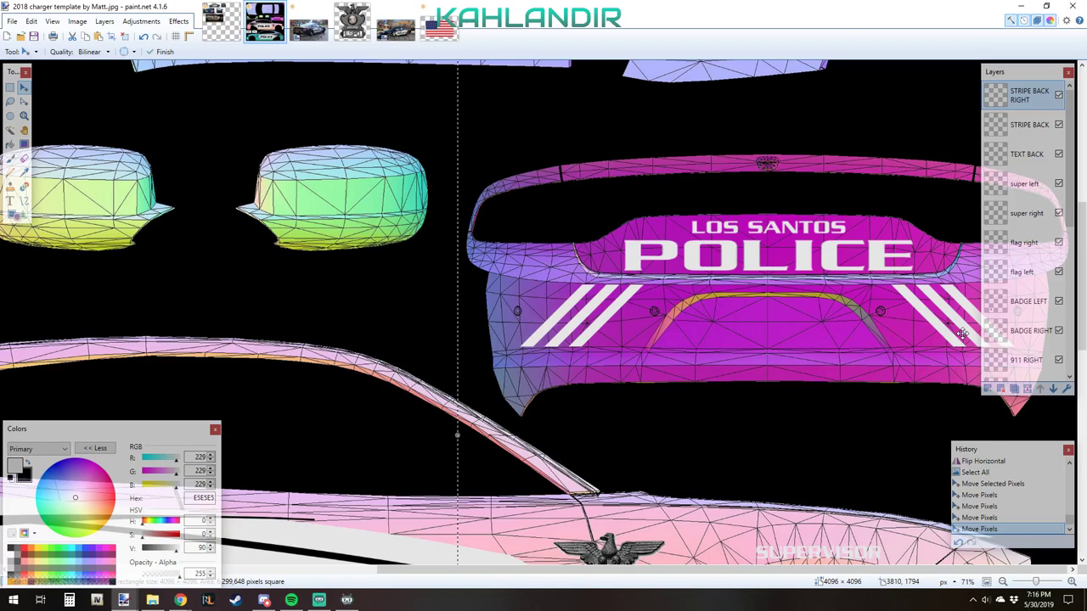
- Fine-tune the positions of the STRIPE BACK RIGHT and STRIPE BACK stripes on the car's rear and deselect them
scroll(919, 324, "up", 5)
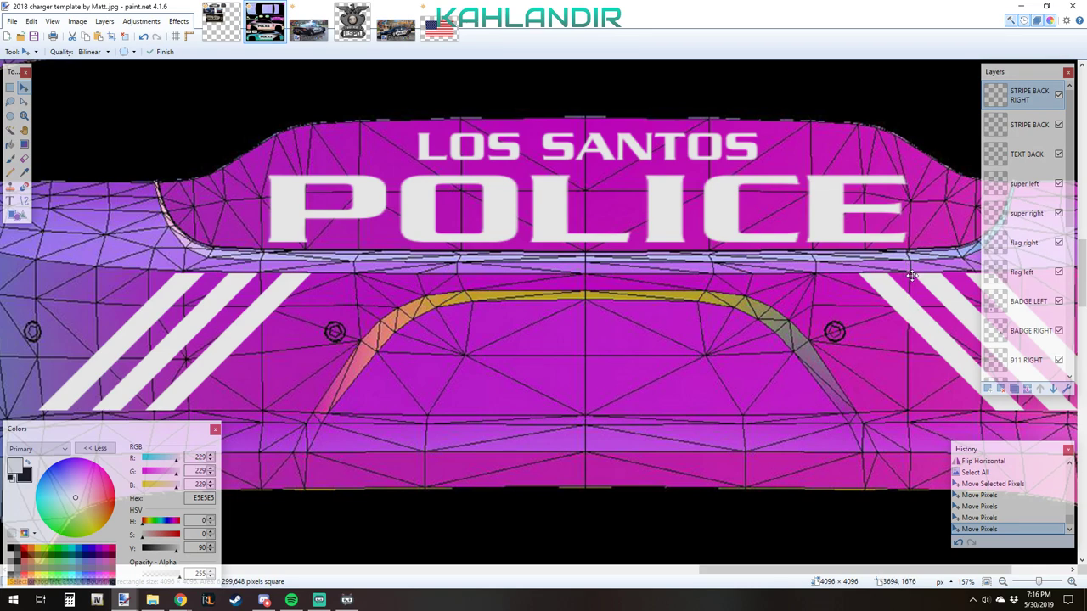
key("Return")
left_click(911, 275)
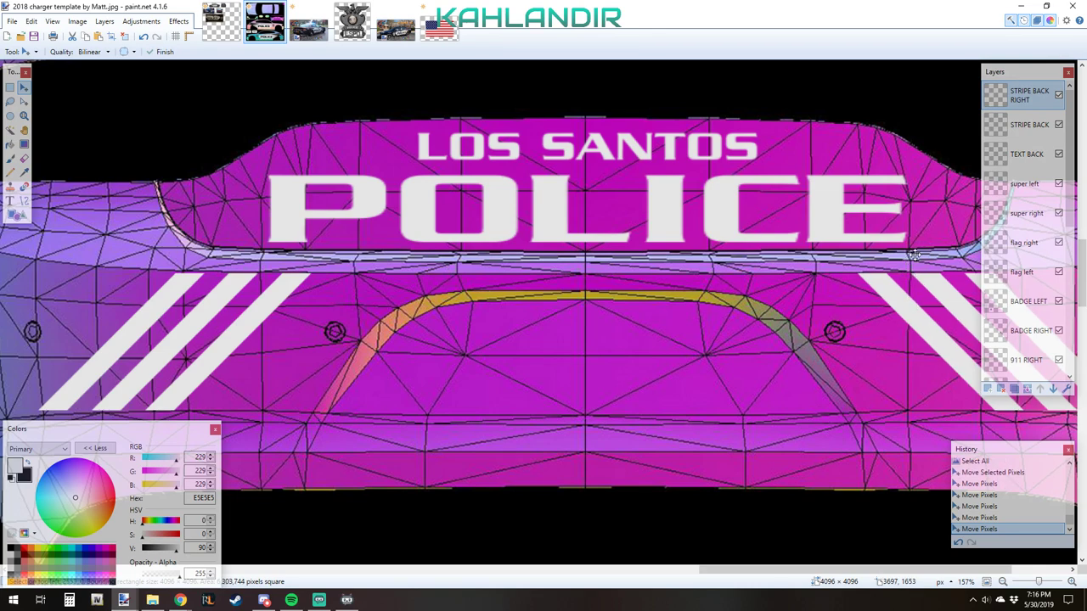
key("Return")
left_click(914, 254)
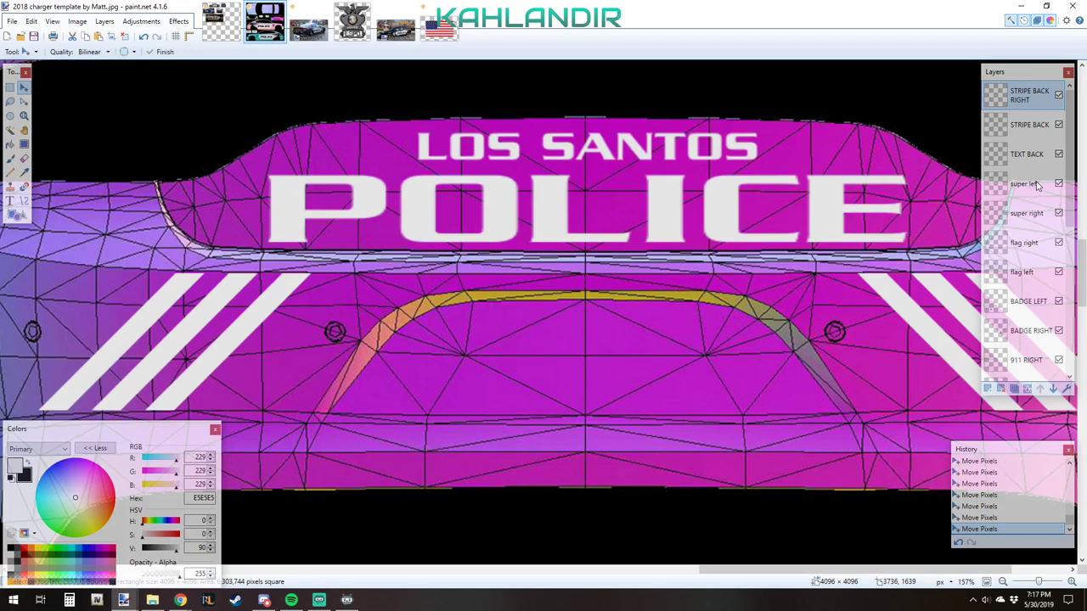
left_click(1028, 124)
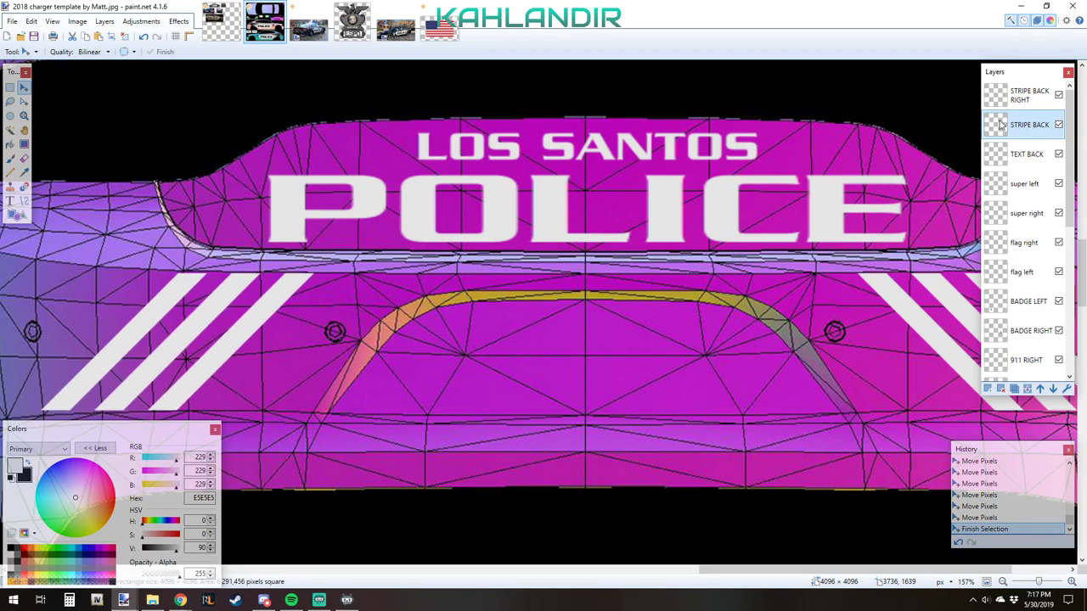
key("ctrl+d")
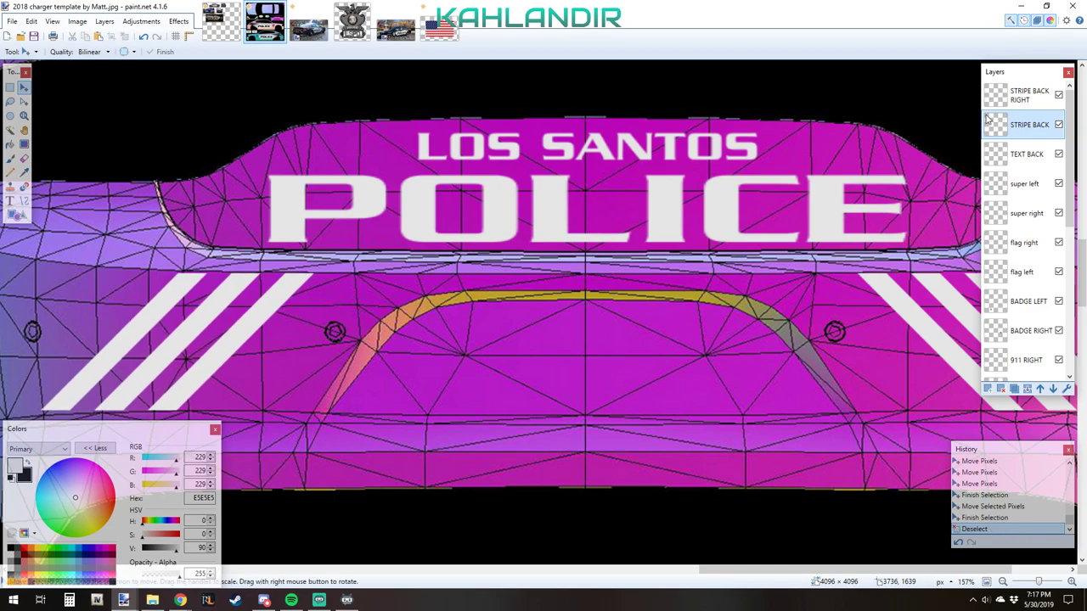
- Compare the rear design with the Clayton City Police photo, and show the black Layer 11 to preview the livery
scroll(897, 292, "down", 3)
scroll(898, 292, "down", 2)
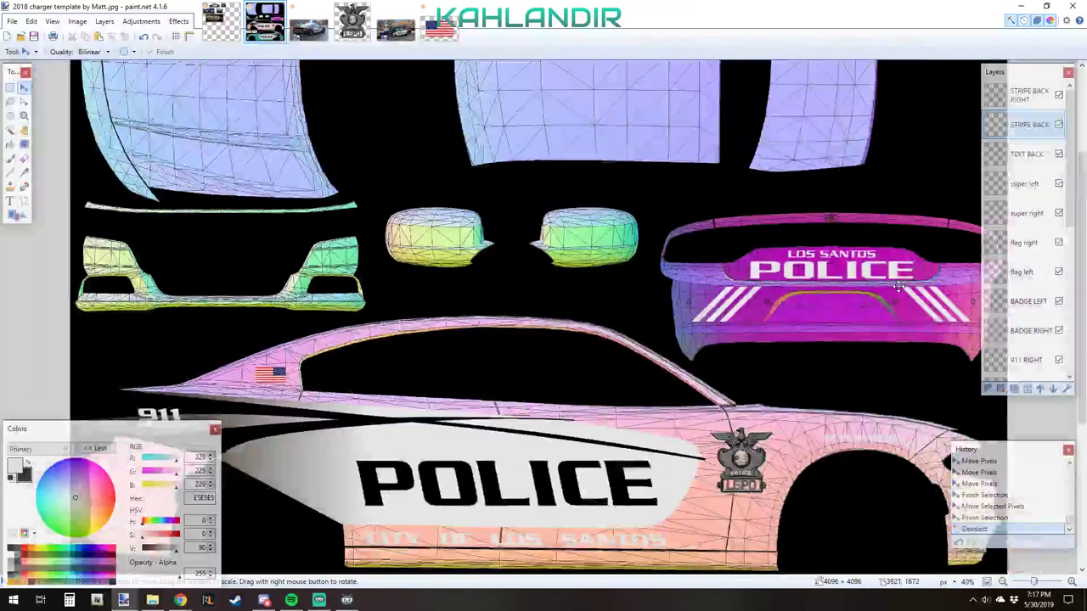
left_click(306, 23)
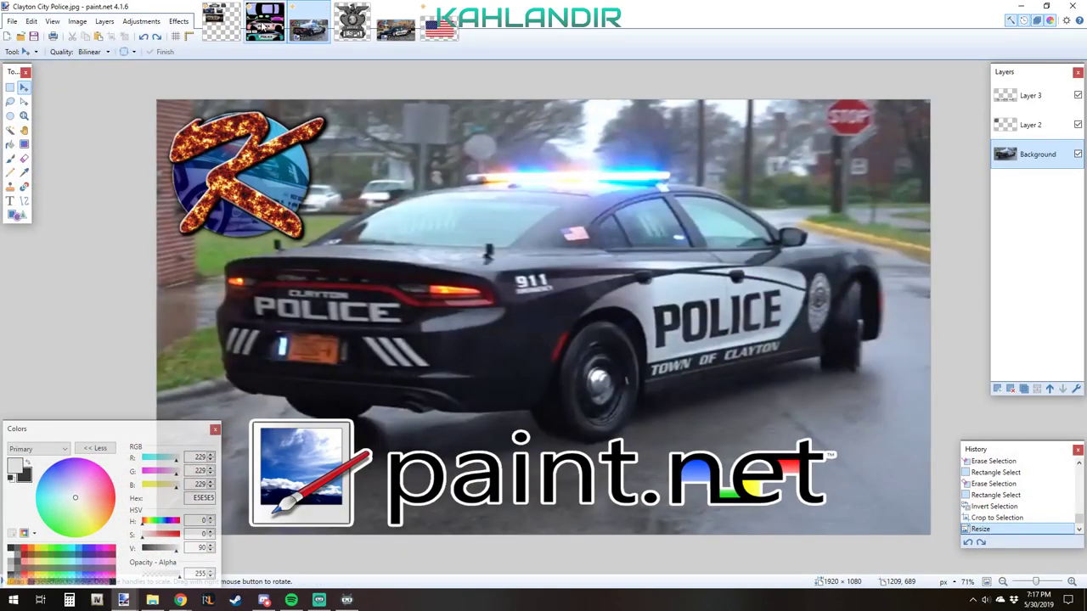
left_click(263, 26)
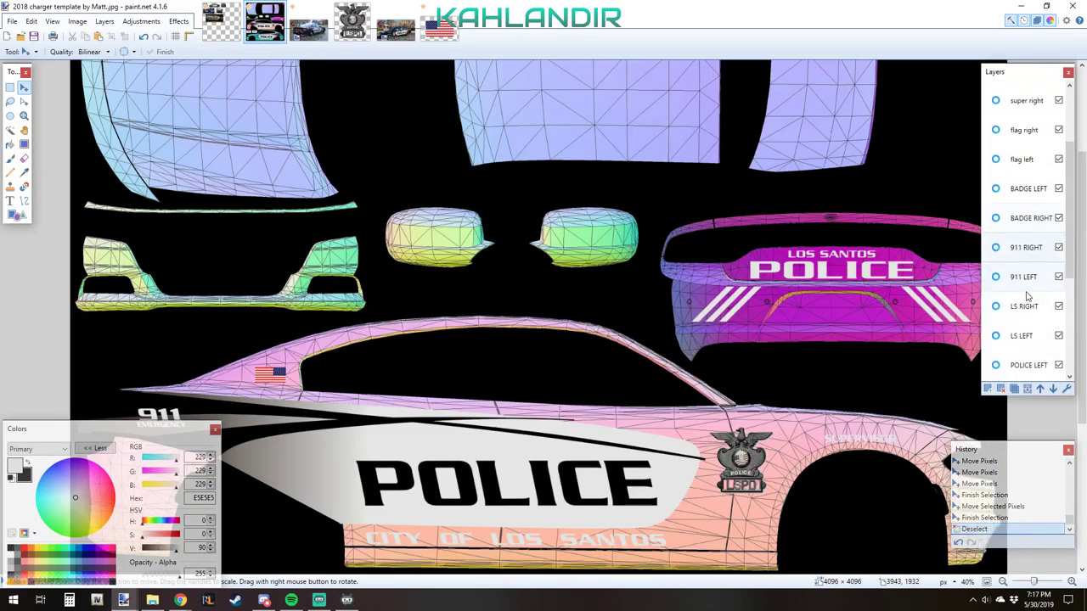
scroll(1027, 297, "down", 3)
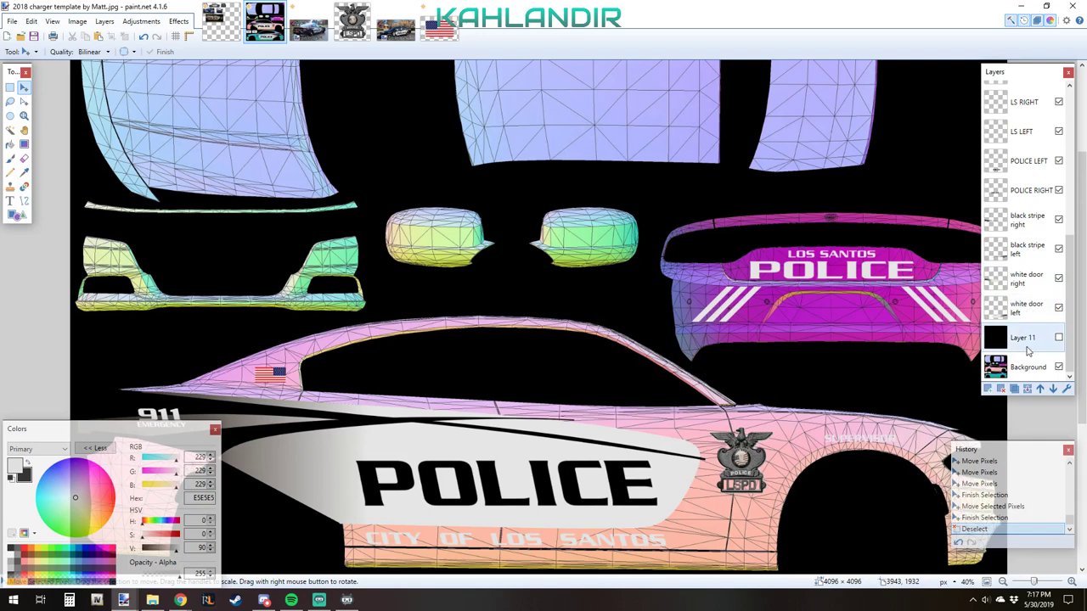
left_click(1059, 338)
scroll(737, 377, "down", 3)
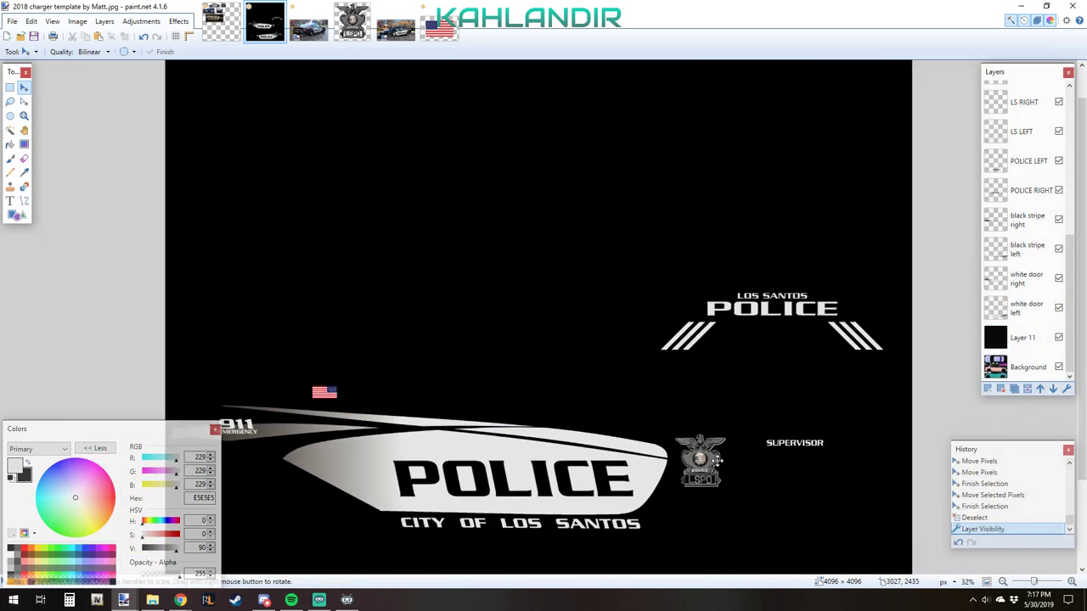
- Check the livery against the open reference photos and badge image, and hide Layer 11 to return to the template
left_click(309, 34)
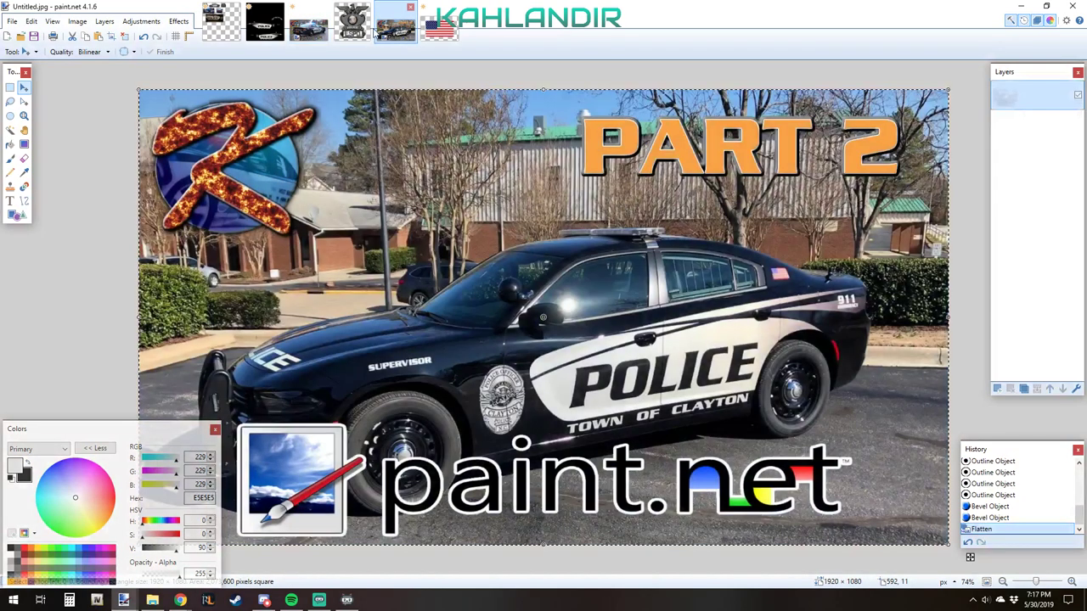
left_click(395, 30)
left_click(232, 36)
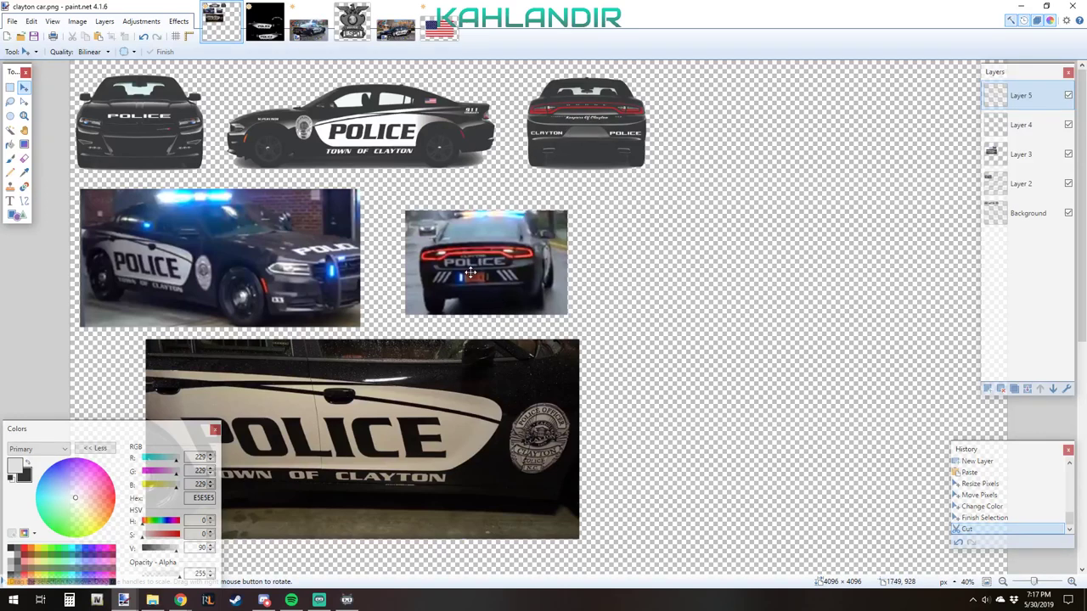
left_click(308, 23)
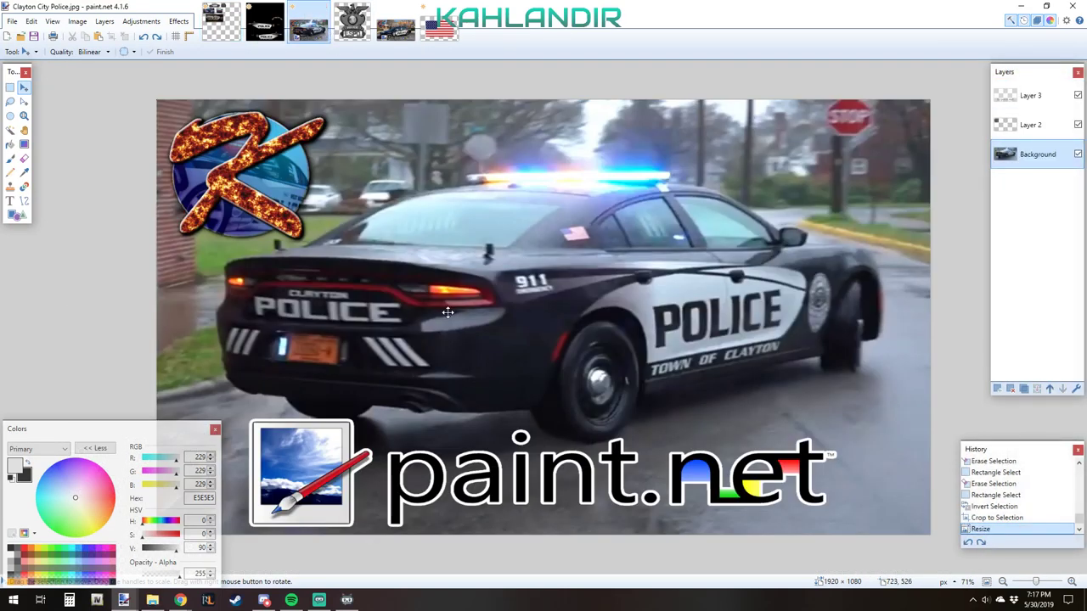
left_click(351, 23)
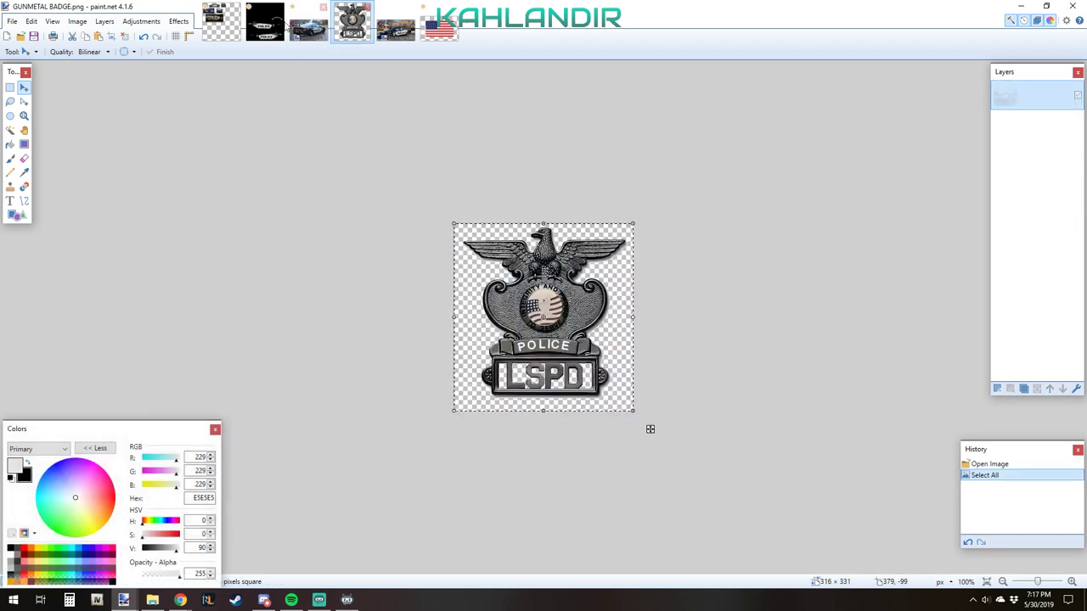
left_click(265, 23)
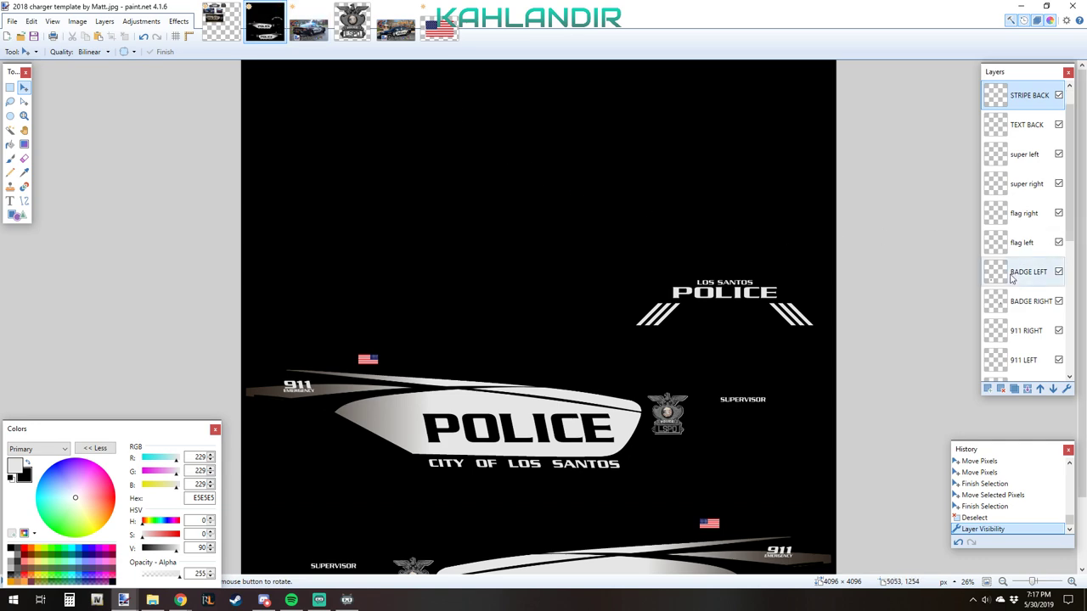
scroll(1040, 271, "down", 5)
left_click(1059, 338)
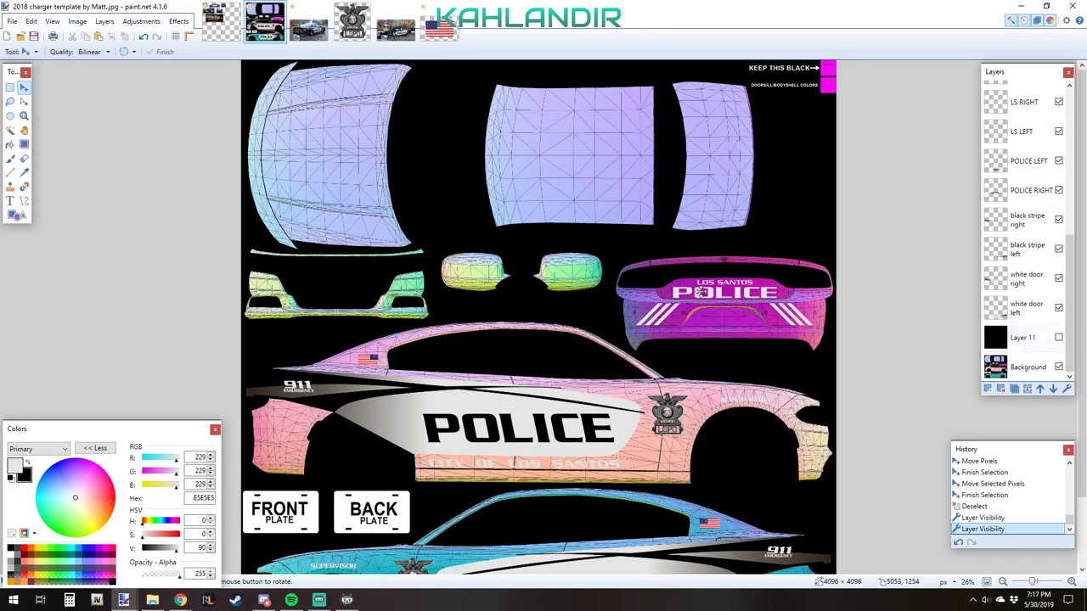
- Check both car photos and add a new top layer named HOOD to the charger template
left_click(309, 22)
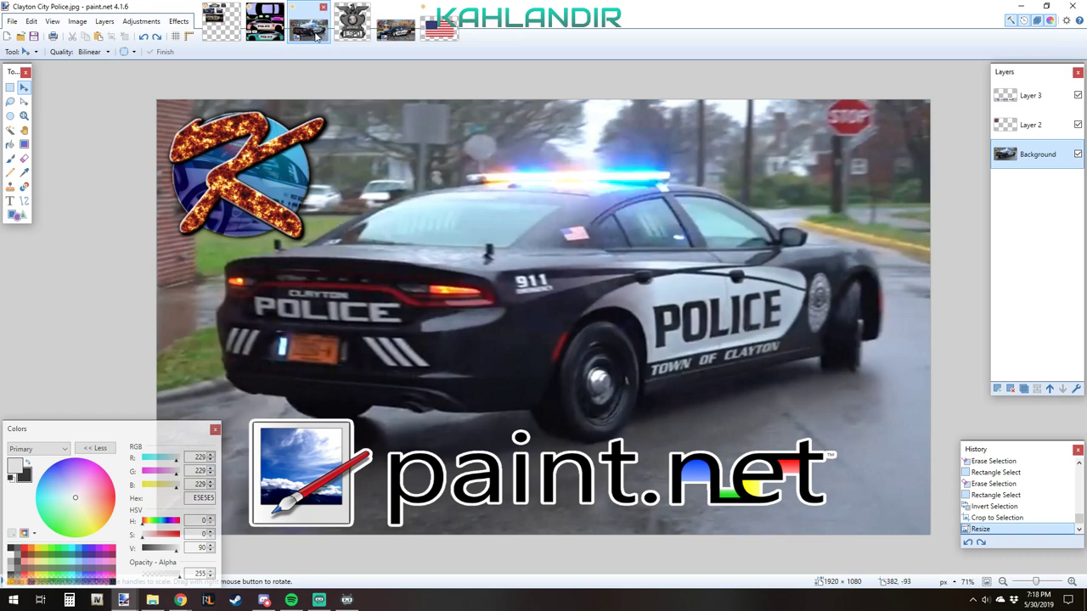
left_click(387, 34)
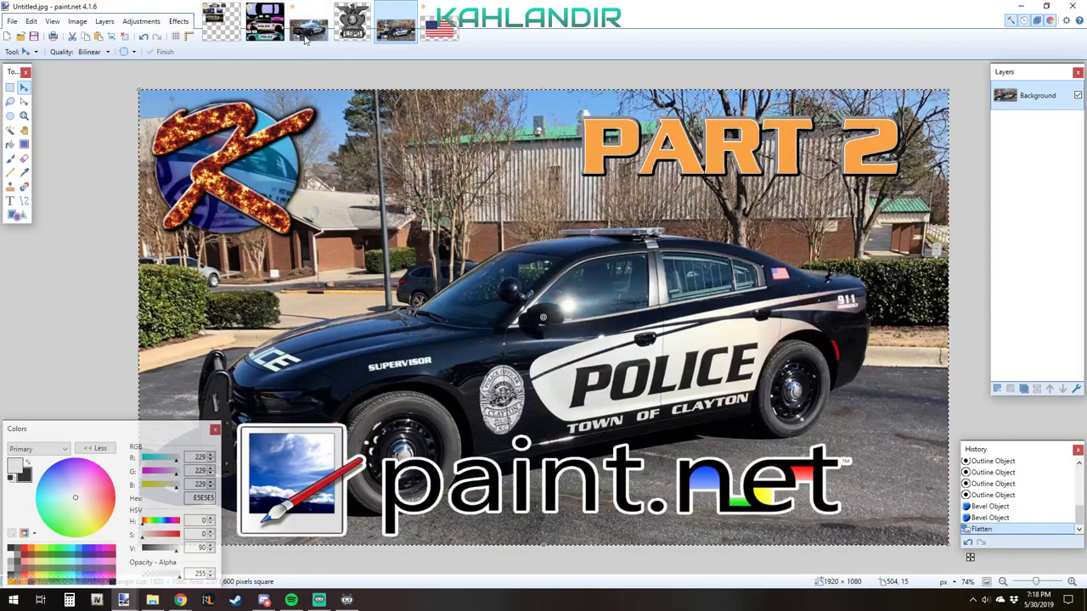
left_click(265, 21)
scroll(1031, 119, "up", 1)
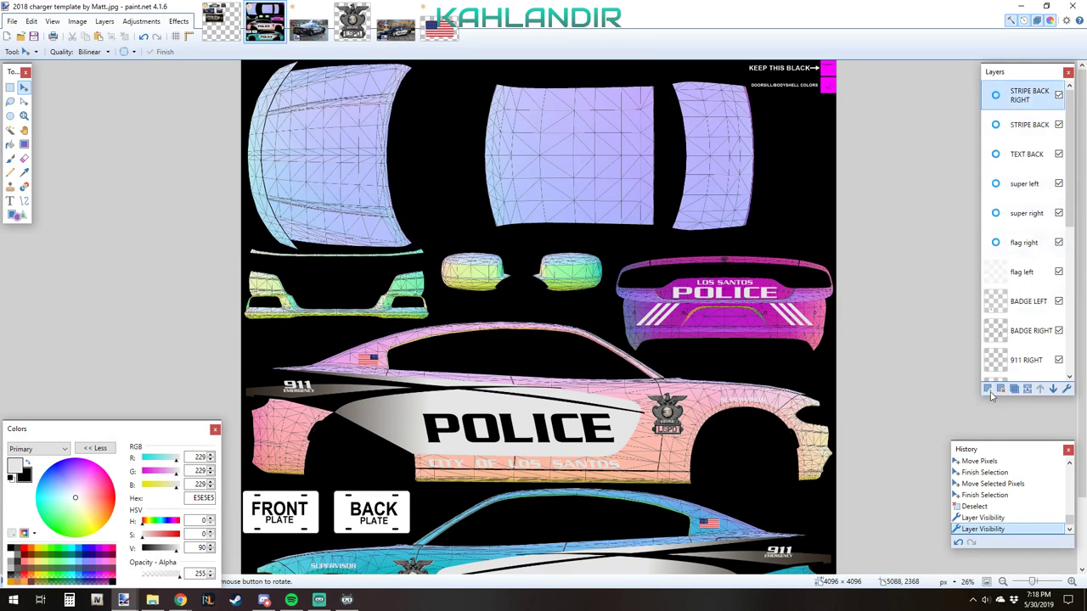
key("ctrl+shift+n")
double_click(1026, 95)
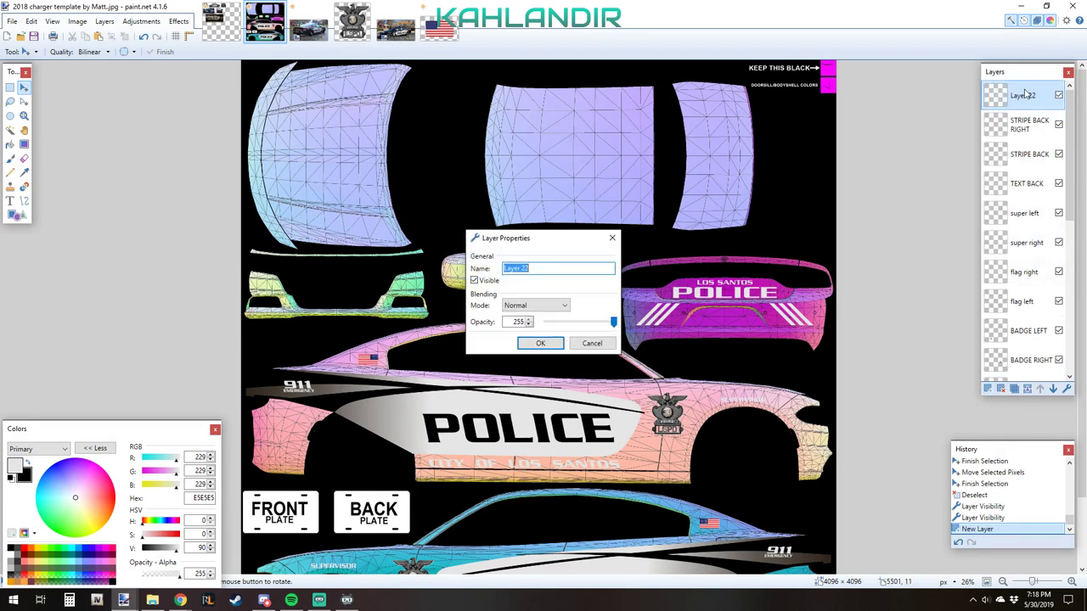
type("HOOD")
key("Return")
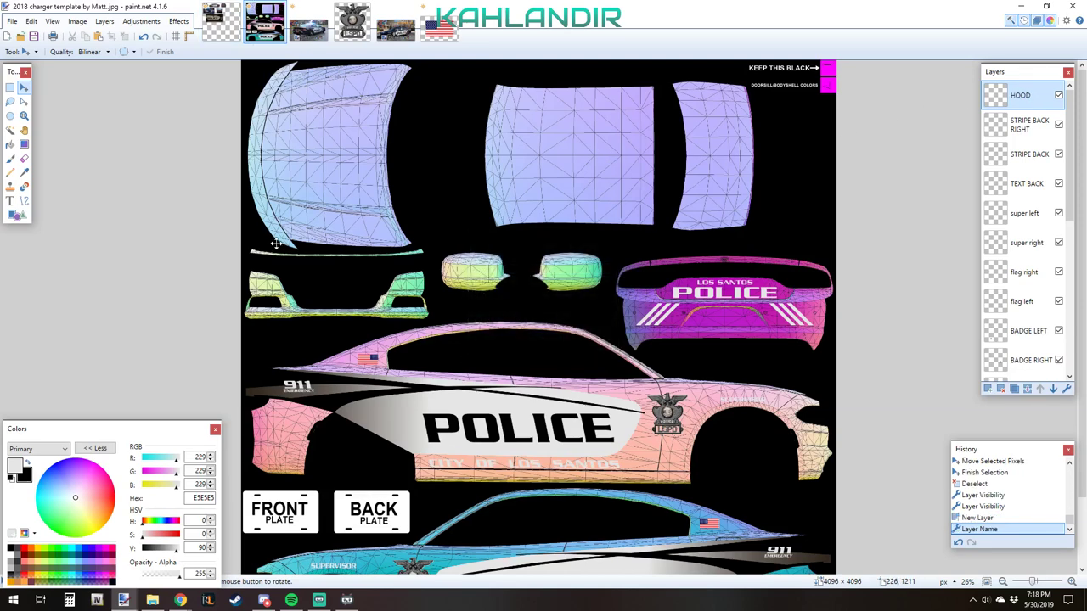
- Consult the car photos, add the text POLICE on the hood of the template, and set its font size to 144
left_click(306, 28)
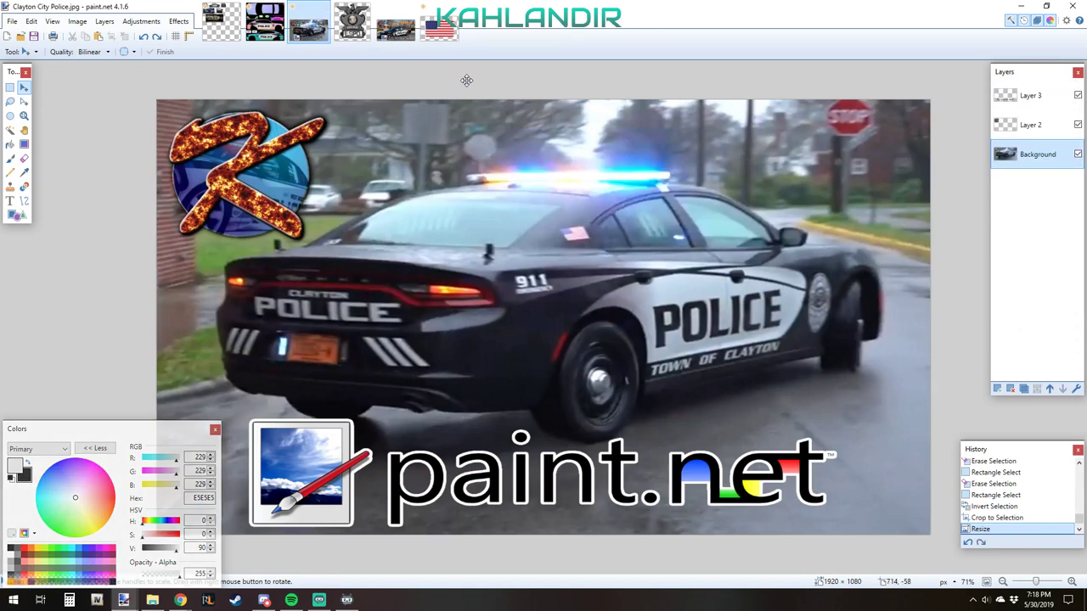
left_click(395, 28)
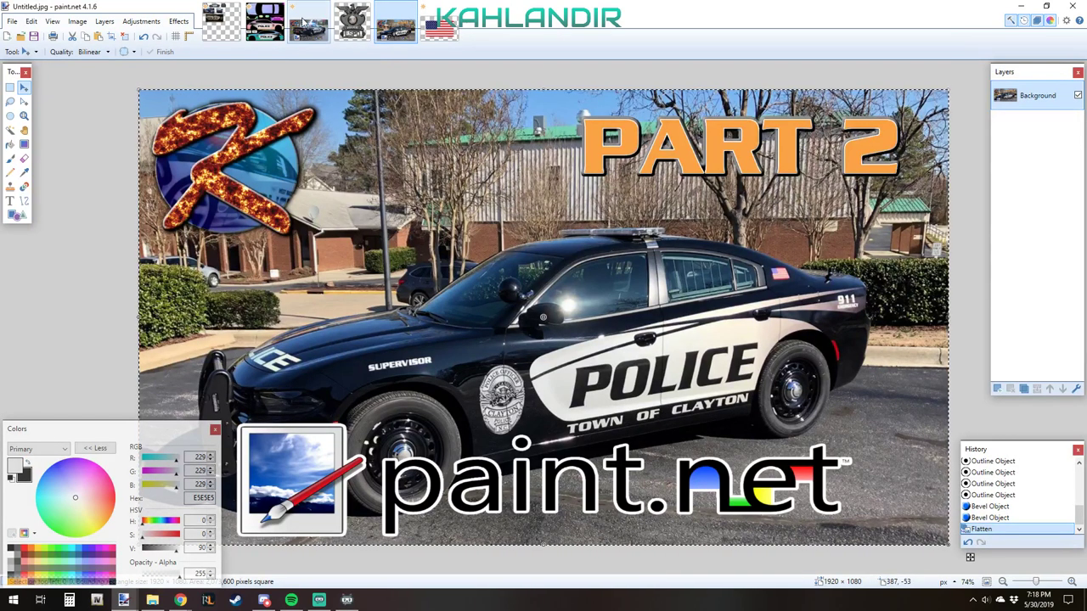
left_click(264, 23)
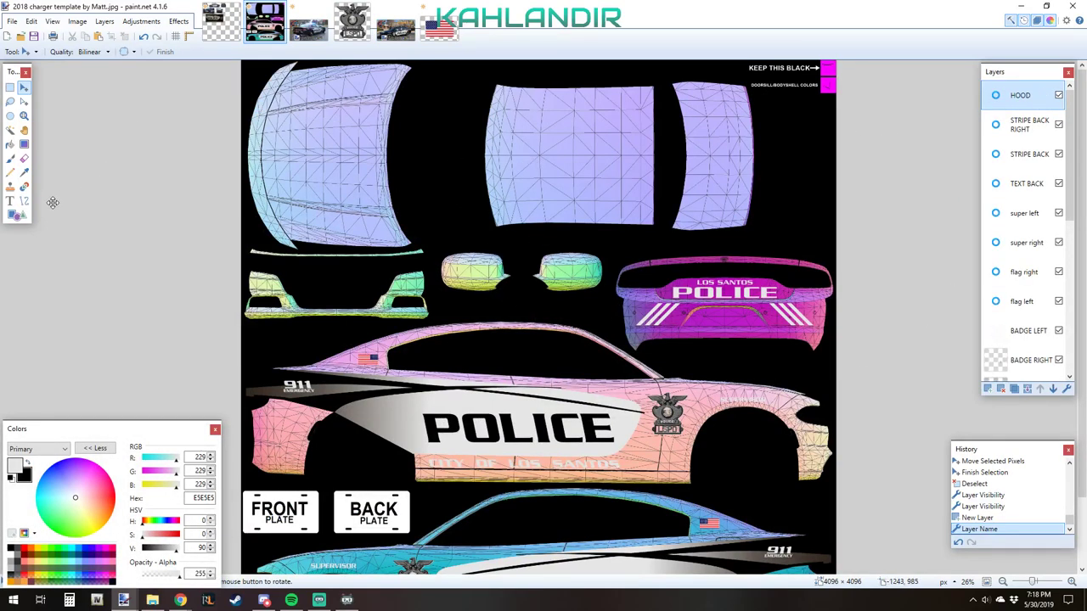
left_click(10, 202)
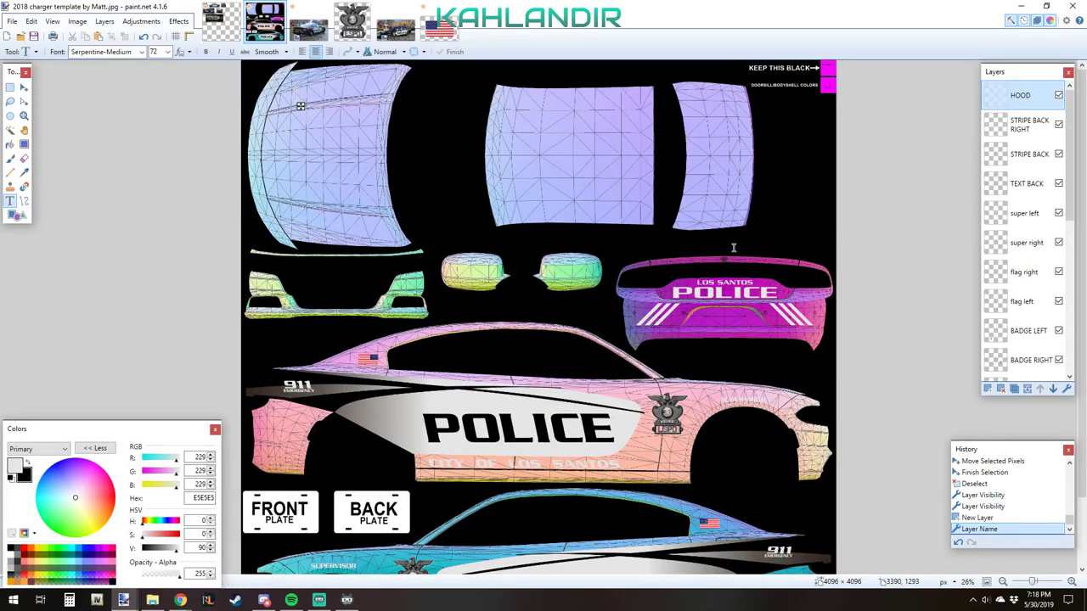
left_click(276, 90)
type("POLICE")
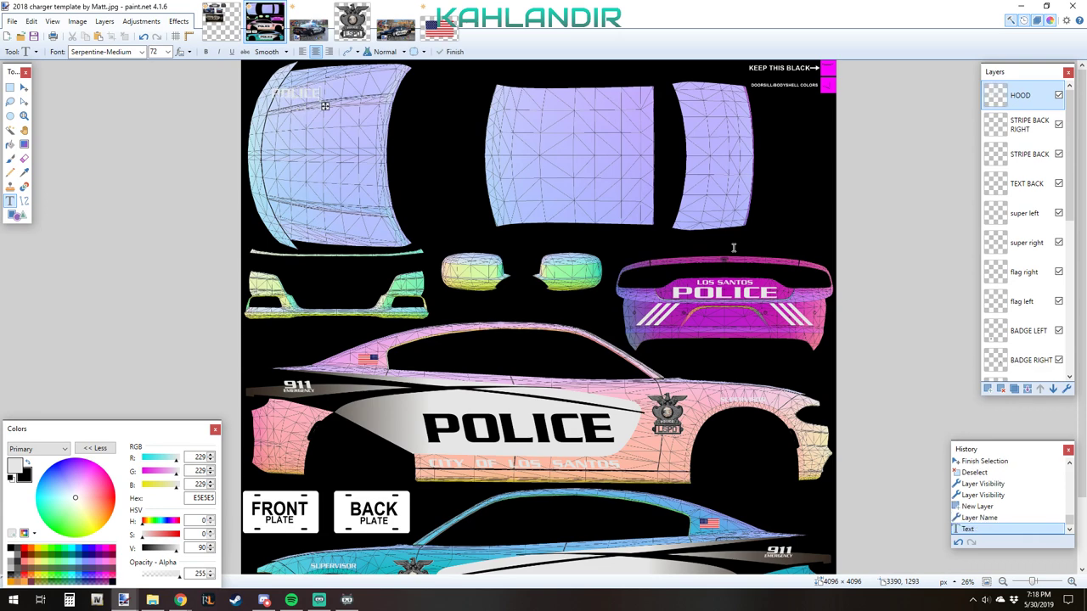
left_click(167, 51)
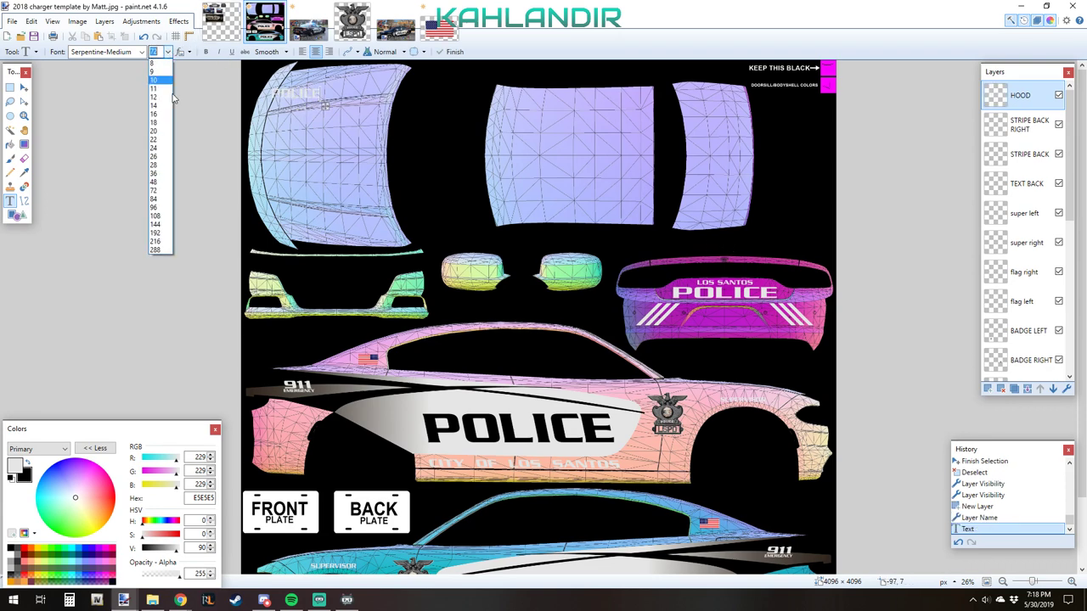
left_click(158, 213)
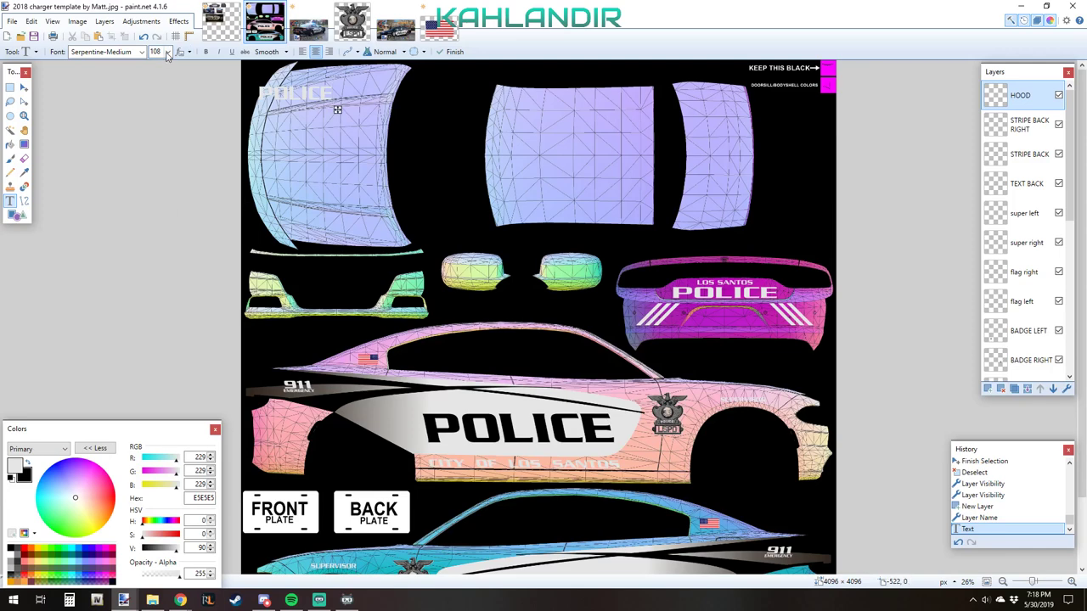
left_click(168, 51)
left_click(157, 225)
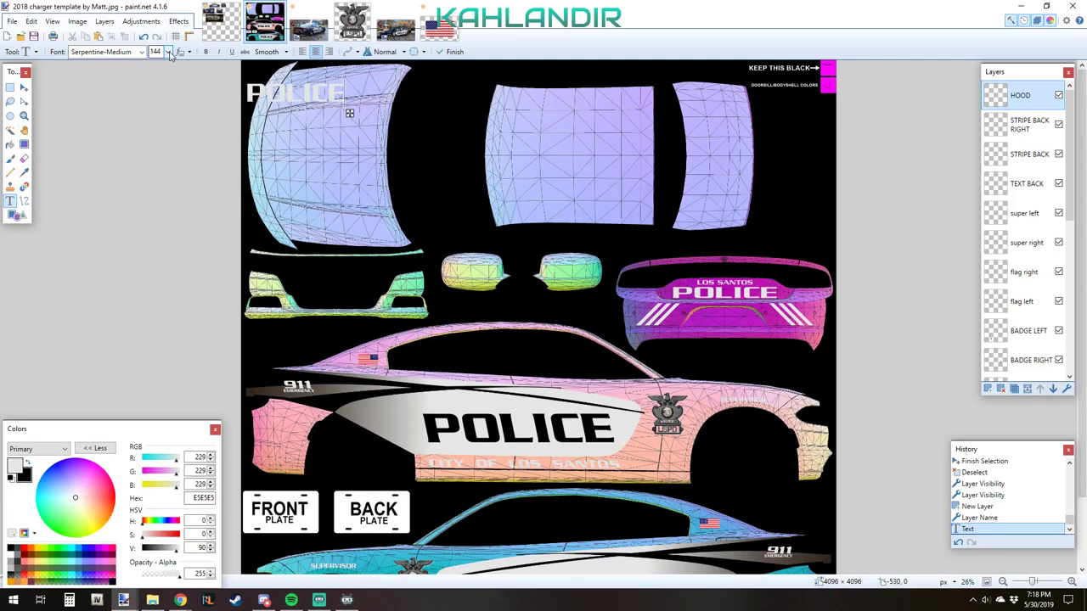
left_click(169, 52)
left_click(169, 52)
- Select the hood's POLICE text with a rectangle and rotate it to -90 degrees so it reads downward
left_click(10, 87)
left_click_drag(348, 113, 234, 74)
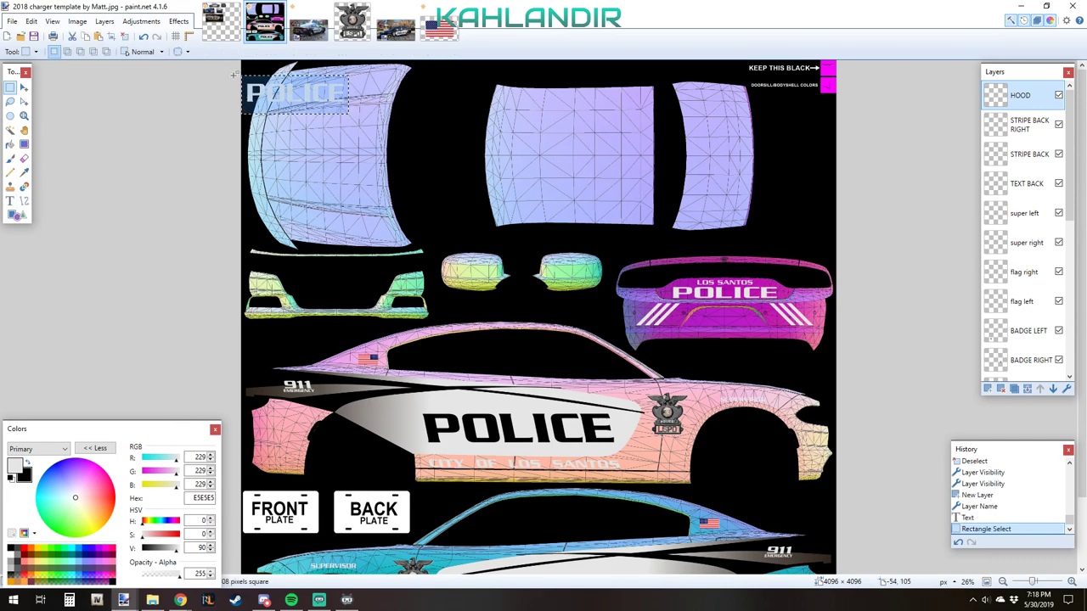
scroll(400, 184, "up", 5)
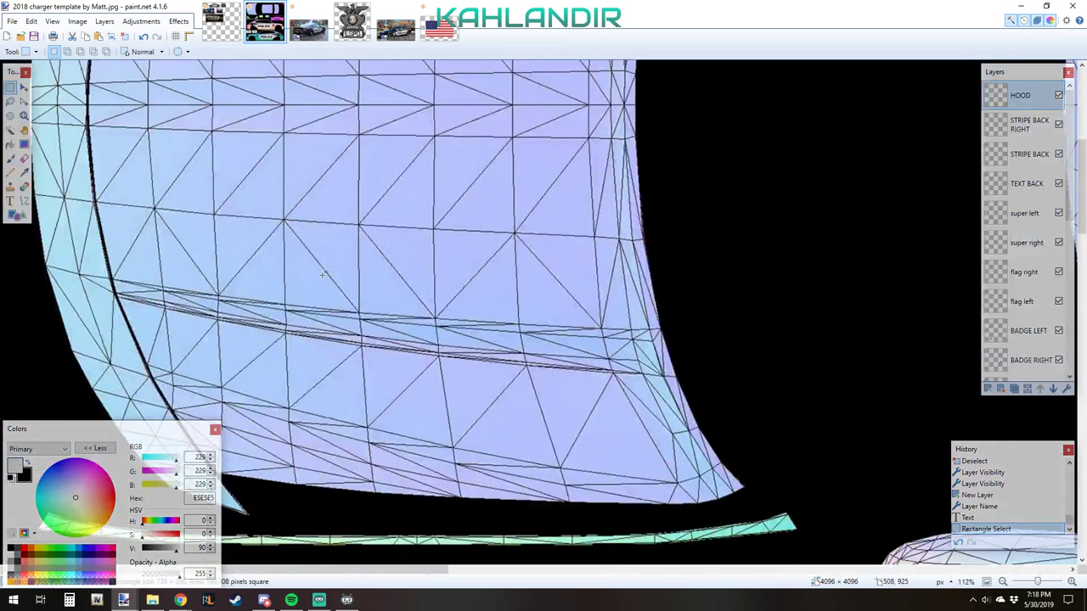
key("m")
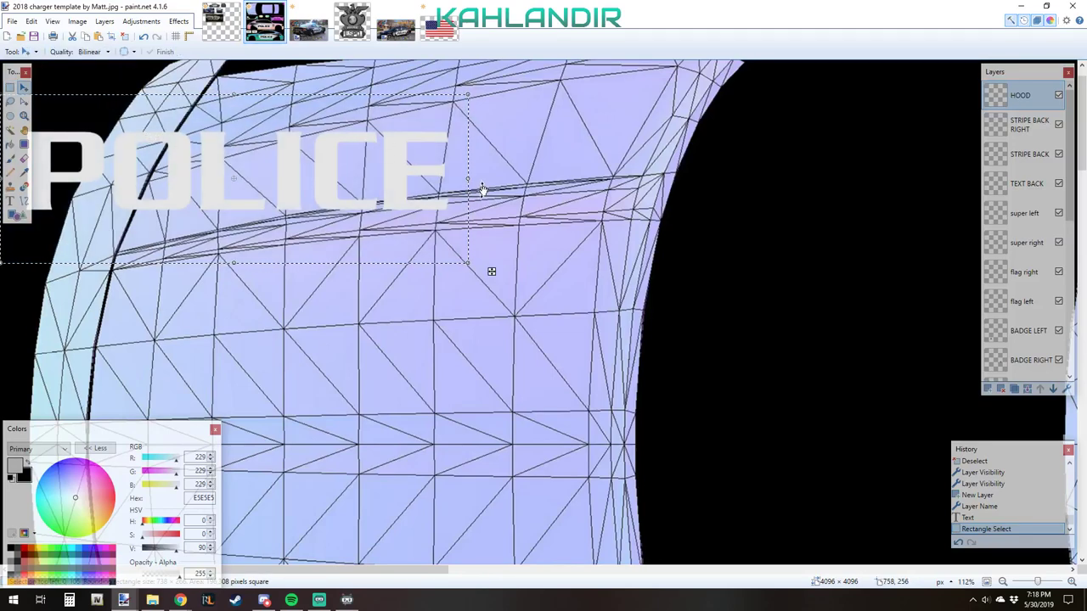
left_click_drag(482, 189, 234, 393)
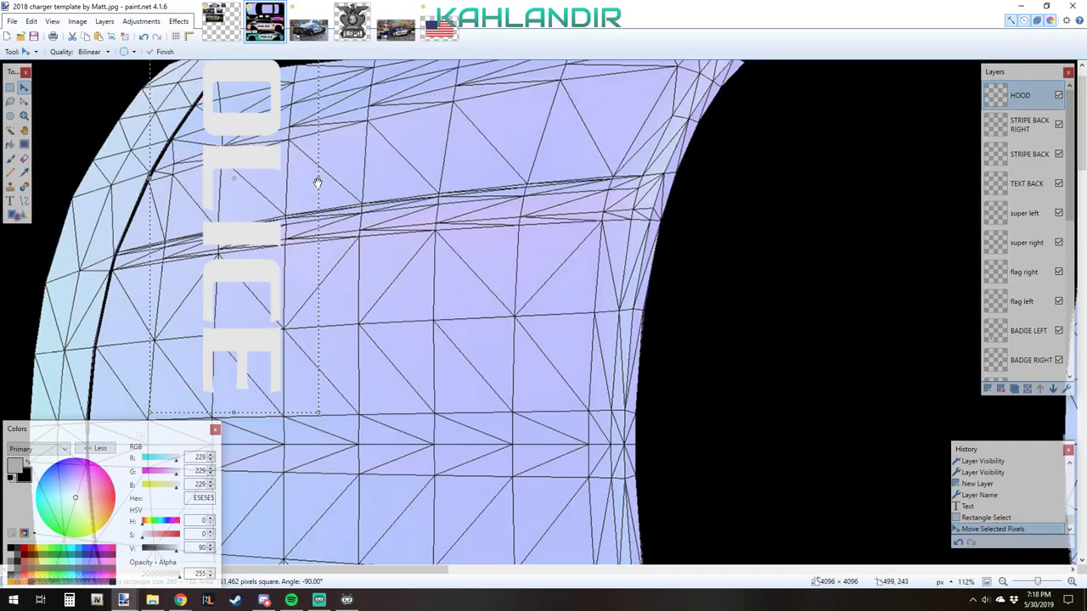
- Move the rotated POLICE text down along the hood's front edge and compare its placement with the Part 2 photo
left_click_drag(270, 231, 223, 203)
scroll(361, 256, "down", 5)
left_click_drag(361, 256, 329, 266)
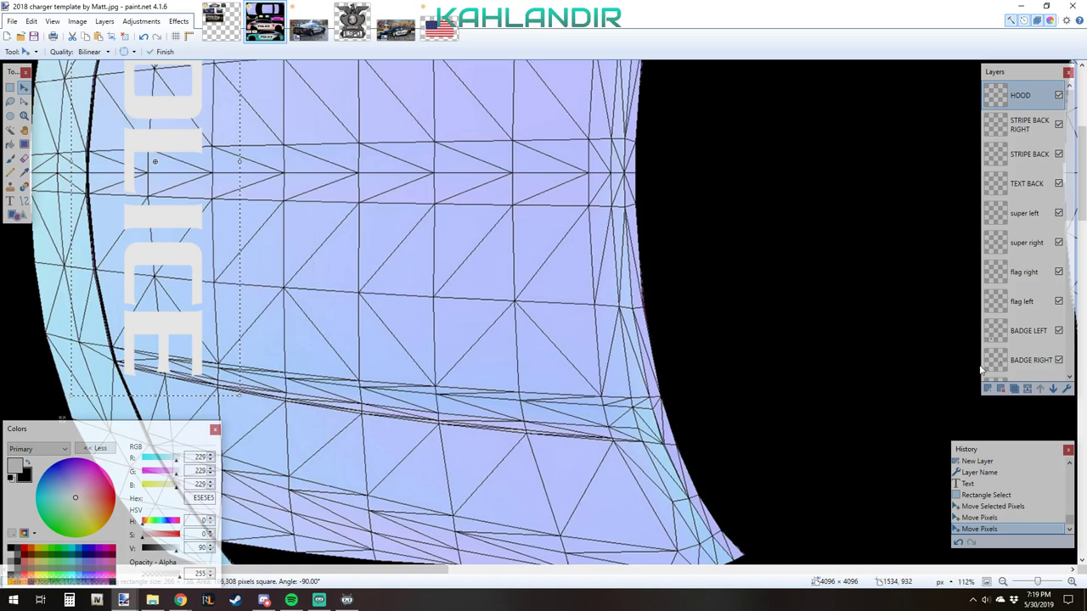
left_click(395, 21)
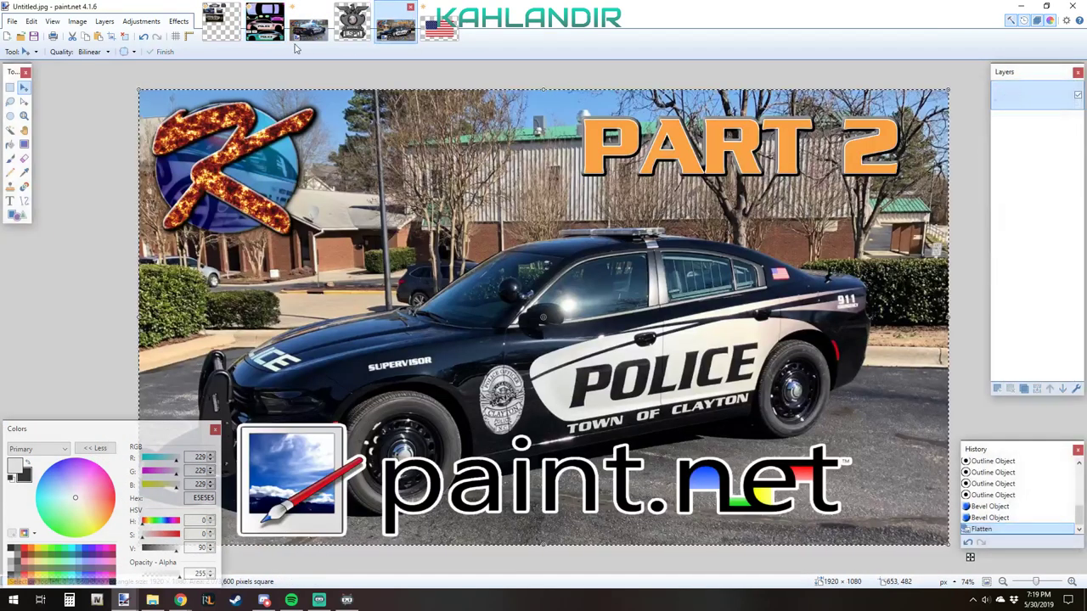
- Compare the hood lettering in the Clayton reference sheet and car photos with the charger template
left_click(231, 34)
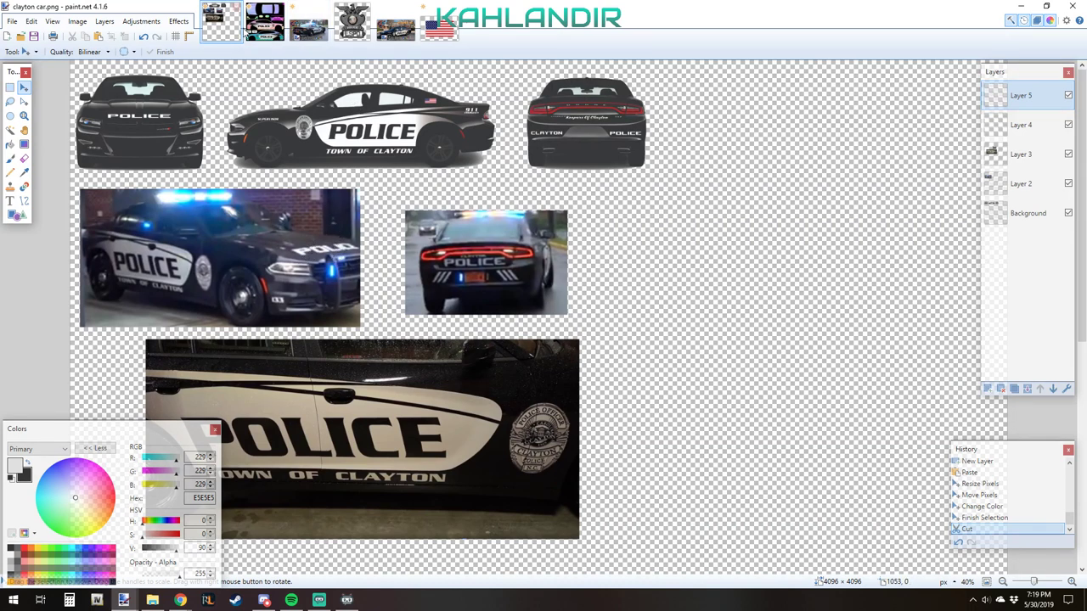
left_click(314, 26)
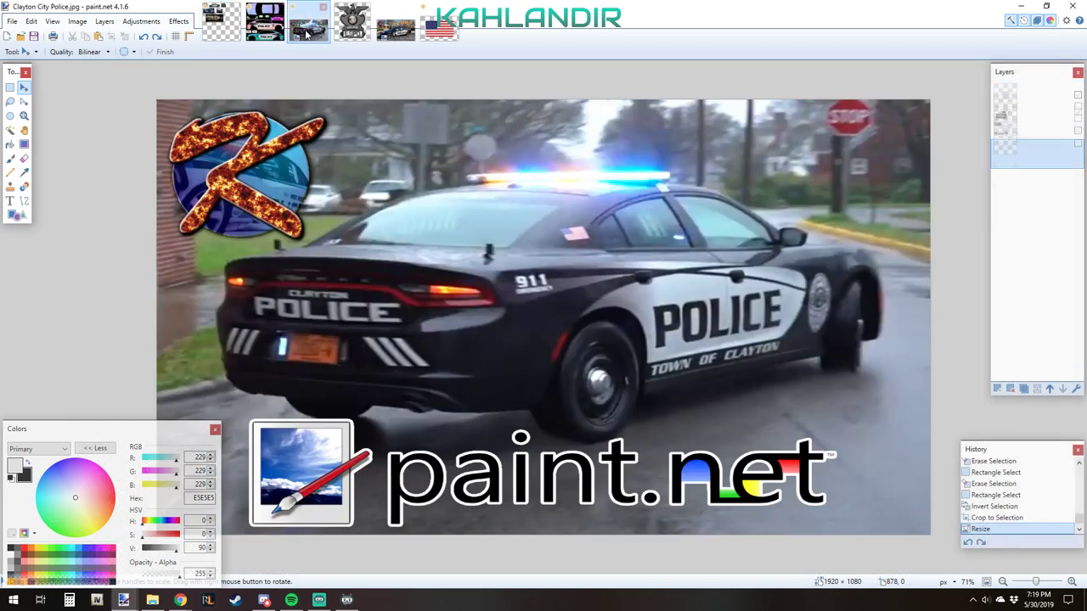
left_click(387, 34)
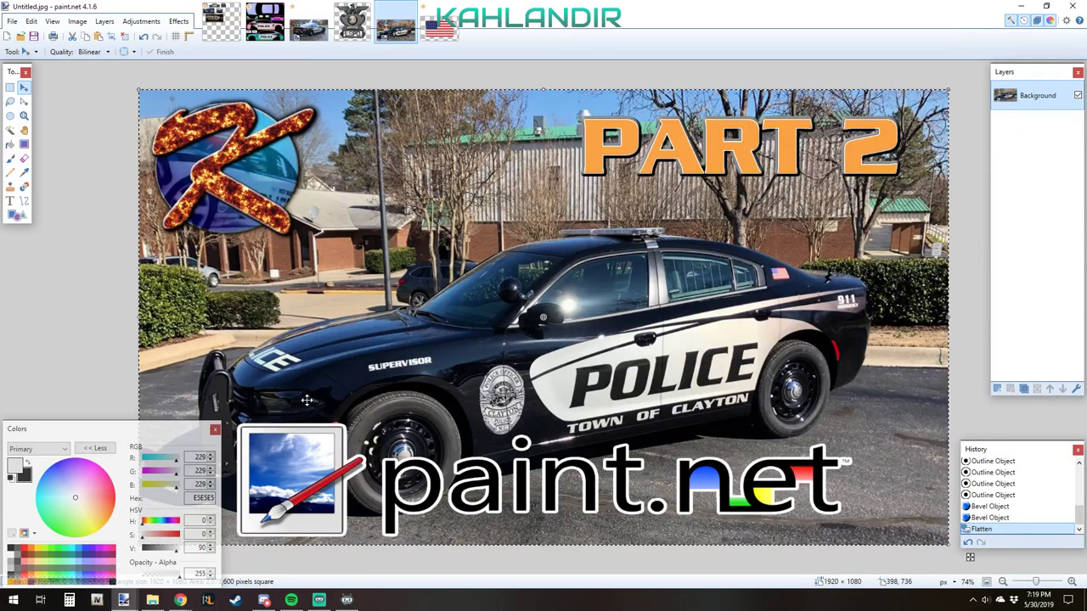
left_click(265, 24)
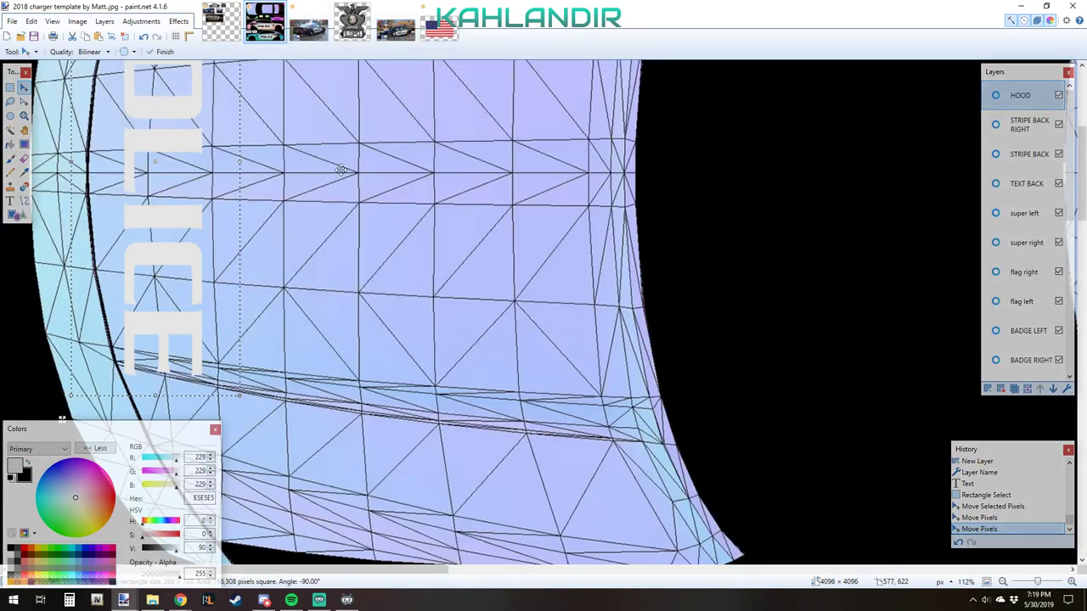
- Resize the rotated POLICE text at both ends so it spans between the hood's two crease lines, and deselect it
left_click_drag(182, 259, 158, 266)
scroll(172, 244, "up", 5)
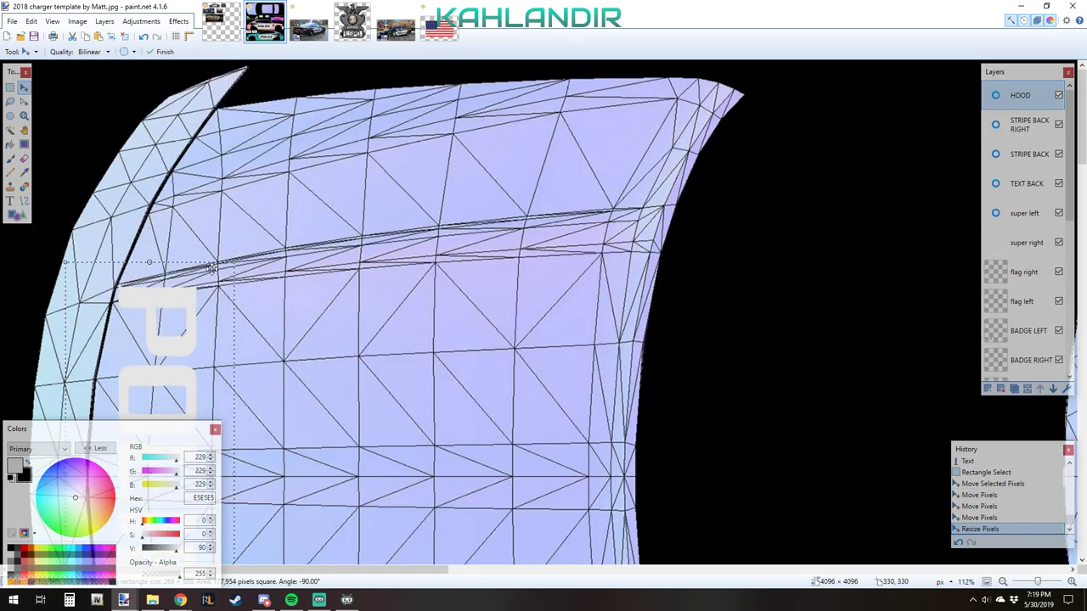
scroll(179, 268, "down", 5)
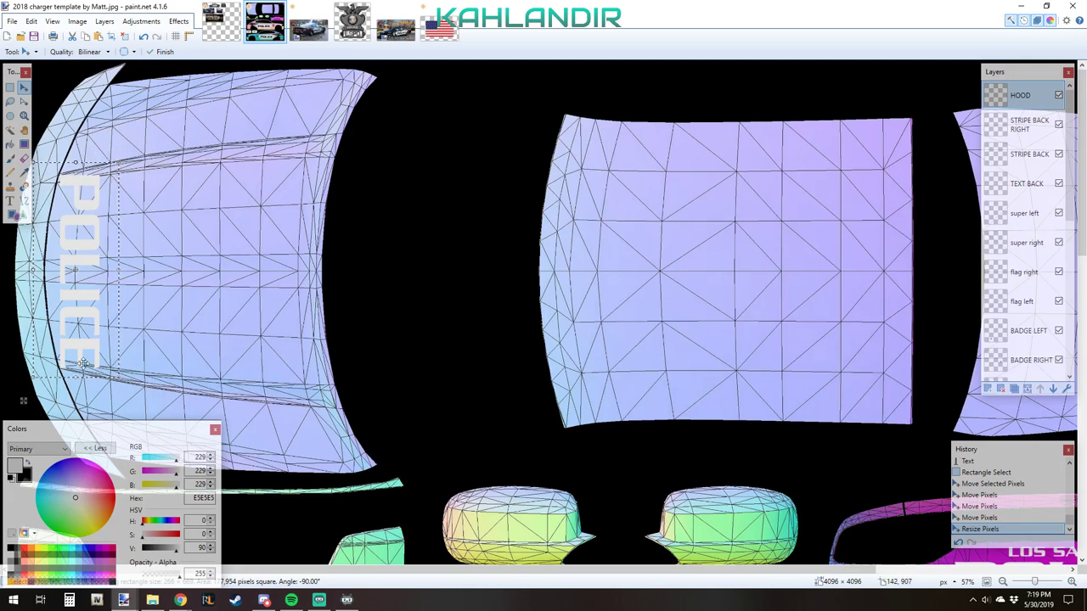
scroll(58, 354, "up", 5)
scroll(60, 360, "down", 2)
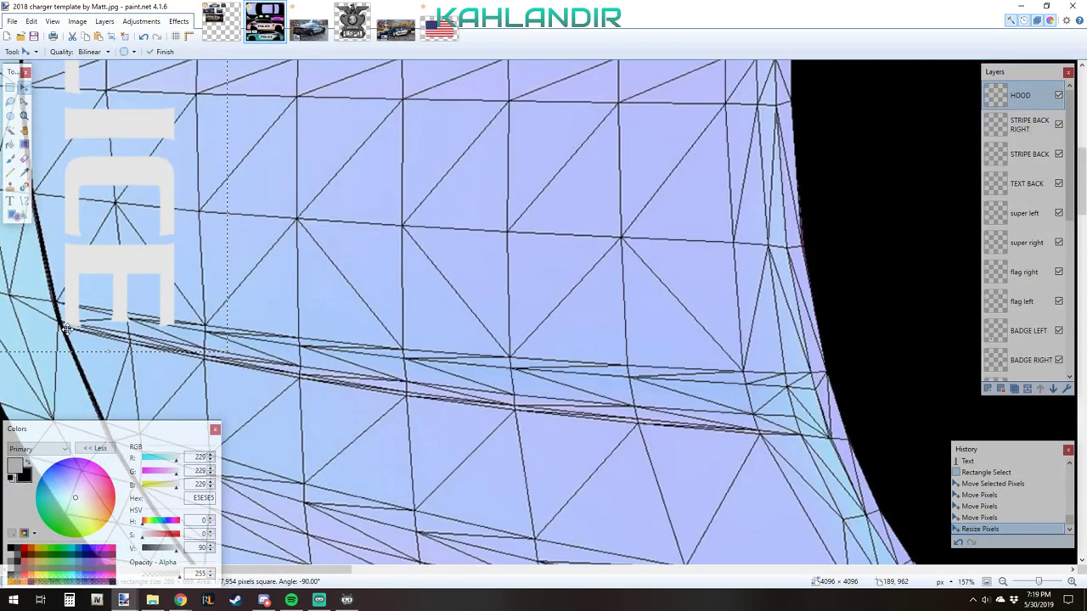
left_click_drag(104, 351, 92, 350)
scroll(85, 340, "down", 5)
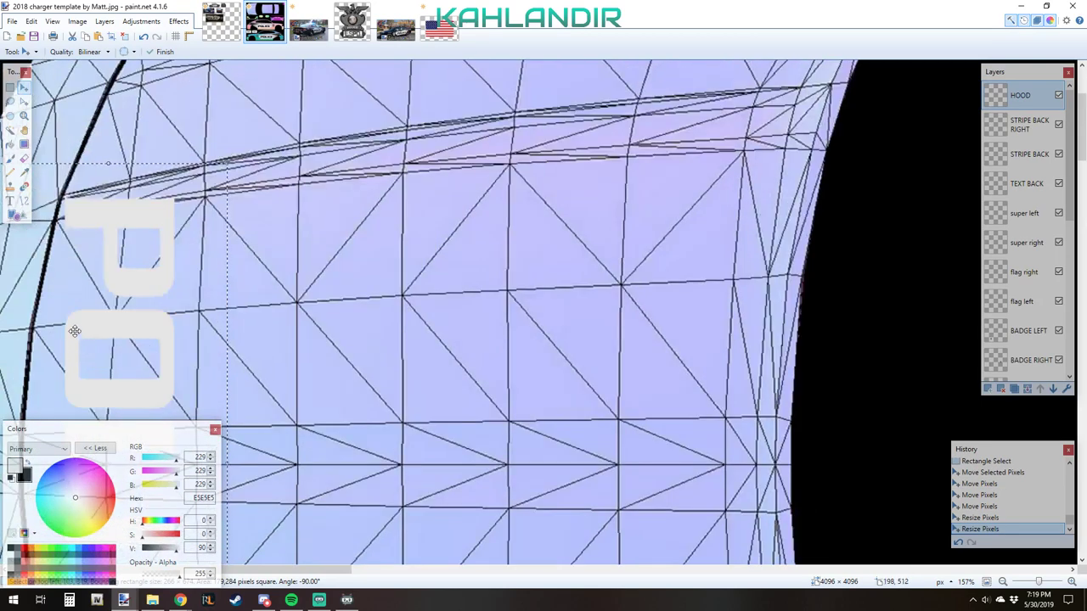
left_click_drag(107, 159, 111, 158)
scroll(111, 158, "down", 6)
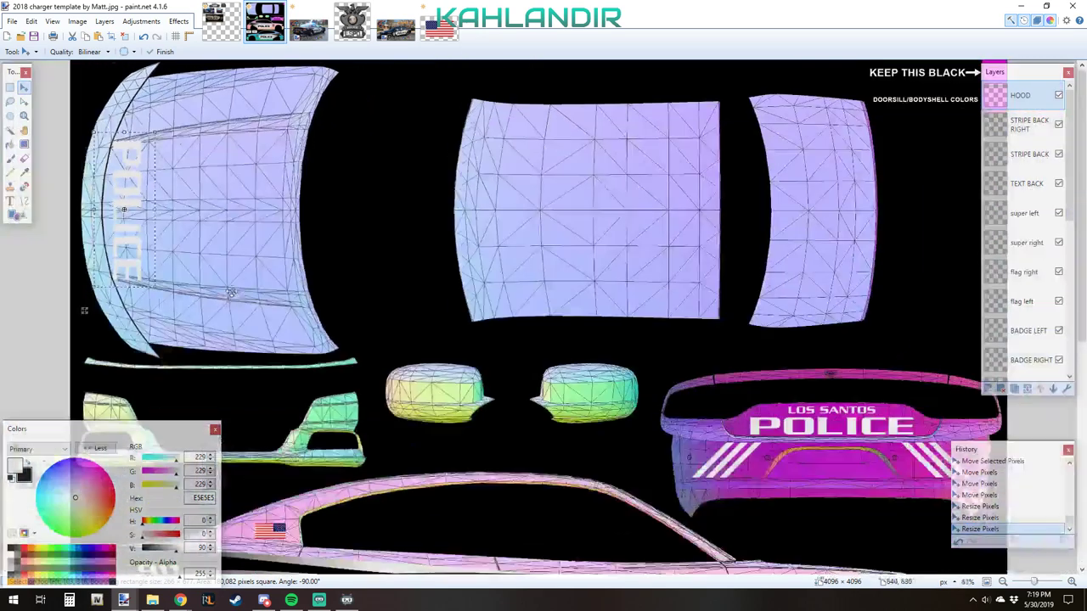
key("ctrl+d")
- Make the black Layer 11 visible behind the livery graphics to preview the complete template
scroll(1028, 255, "down", 10)
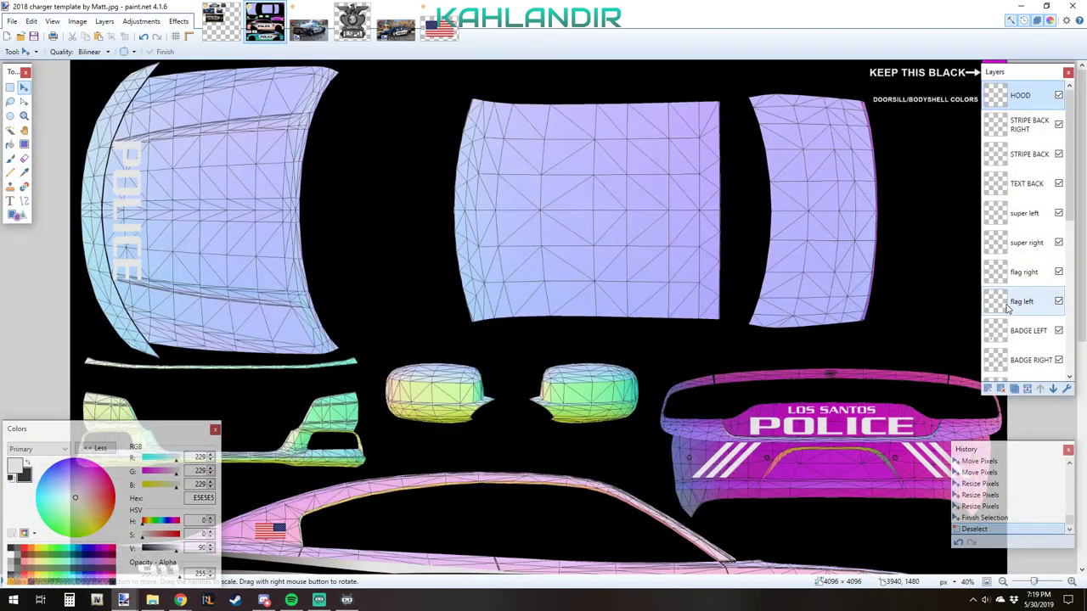
left_click(1057, 338)
left_click(1058, 338)
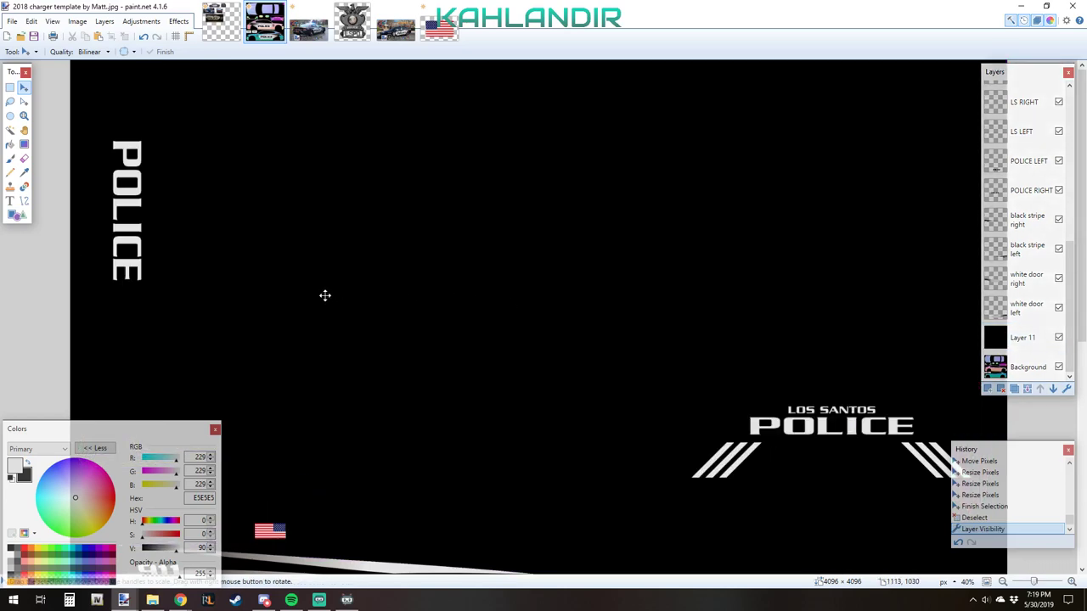
key("ctrl+b")
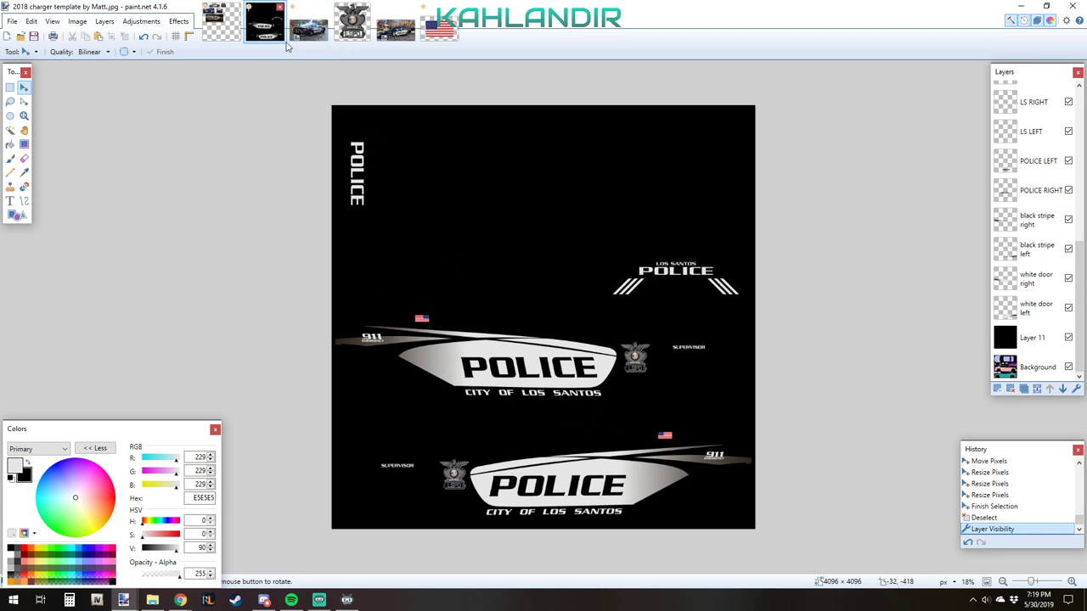
- Compare the completed livery on the black template with the Part 2 photo, the Clayton City Police photo and the Clayton reference sheet
left_click(395, 26)
left_click(252, 32)
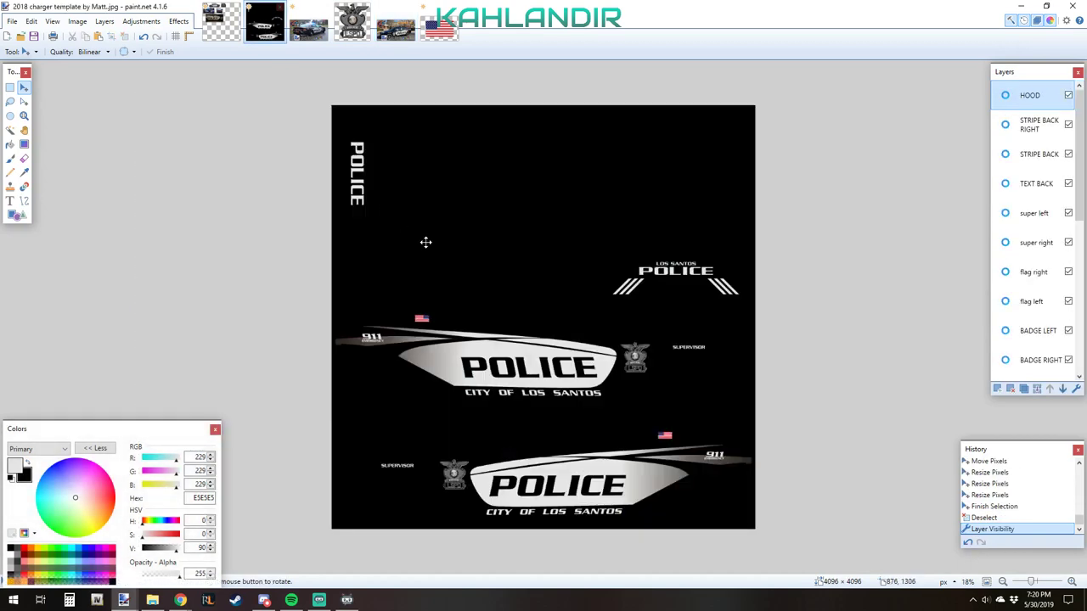
left_click(394, 31)
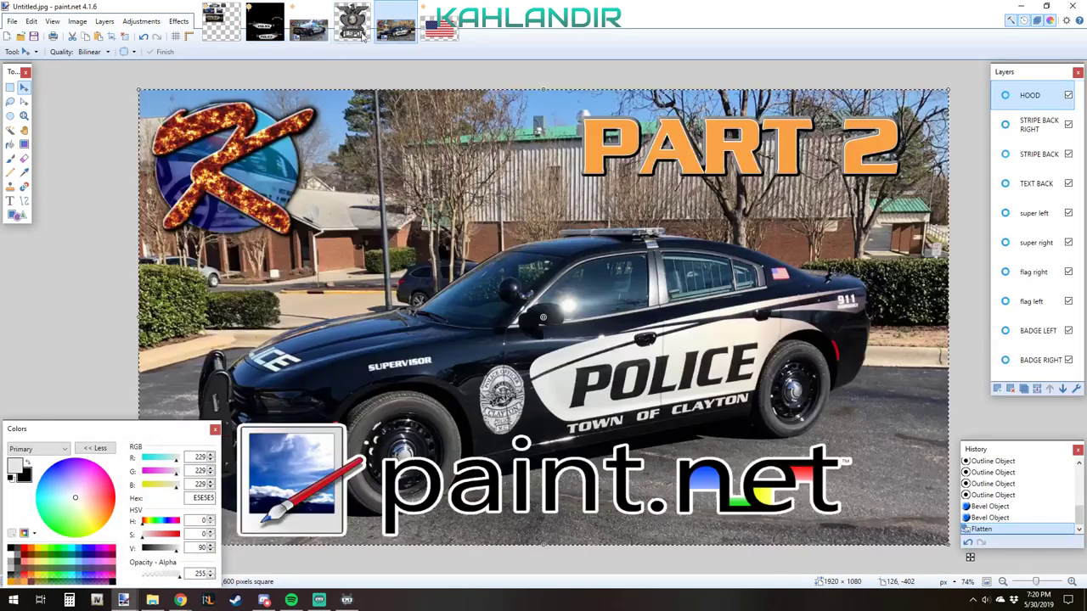
left_click(309, 32)
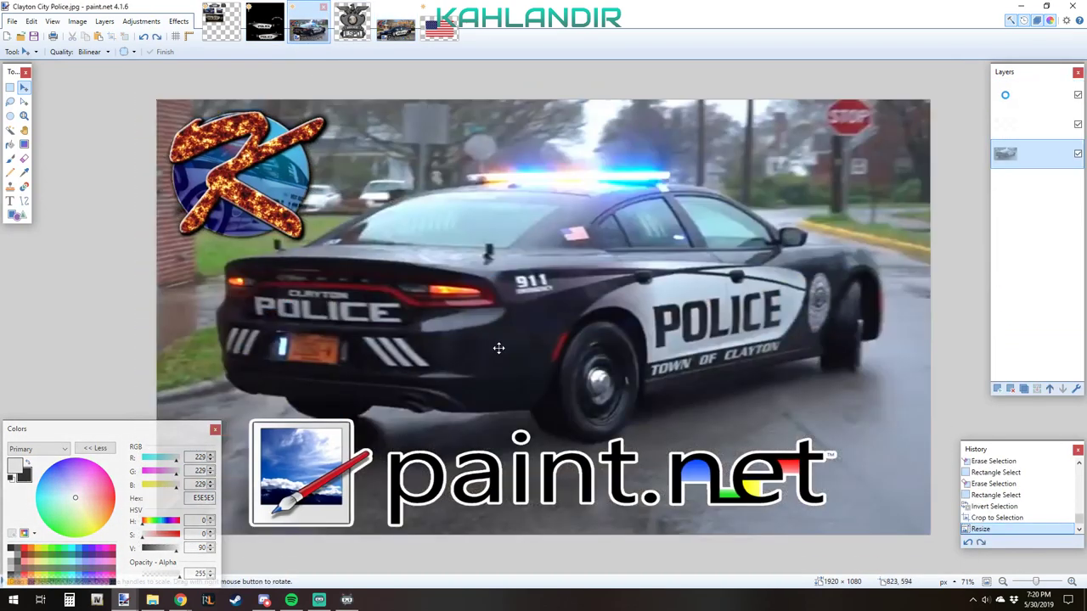
left_click(235, 29)
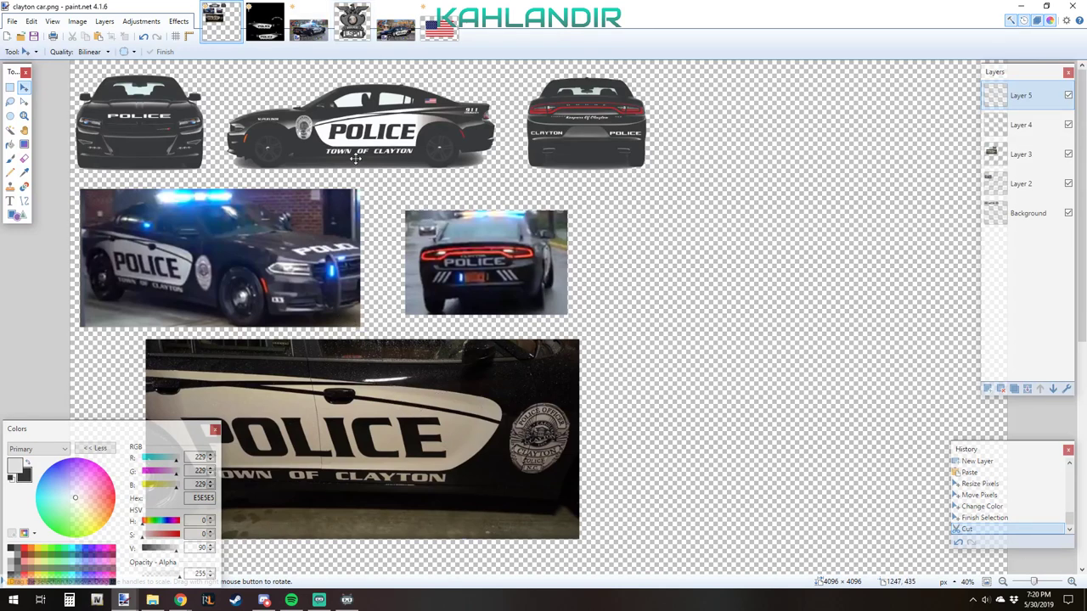
left_click(256, 39)
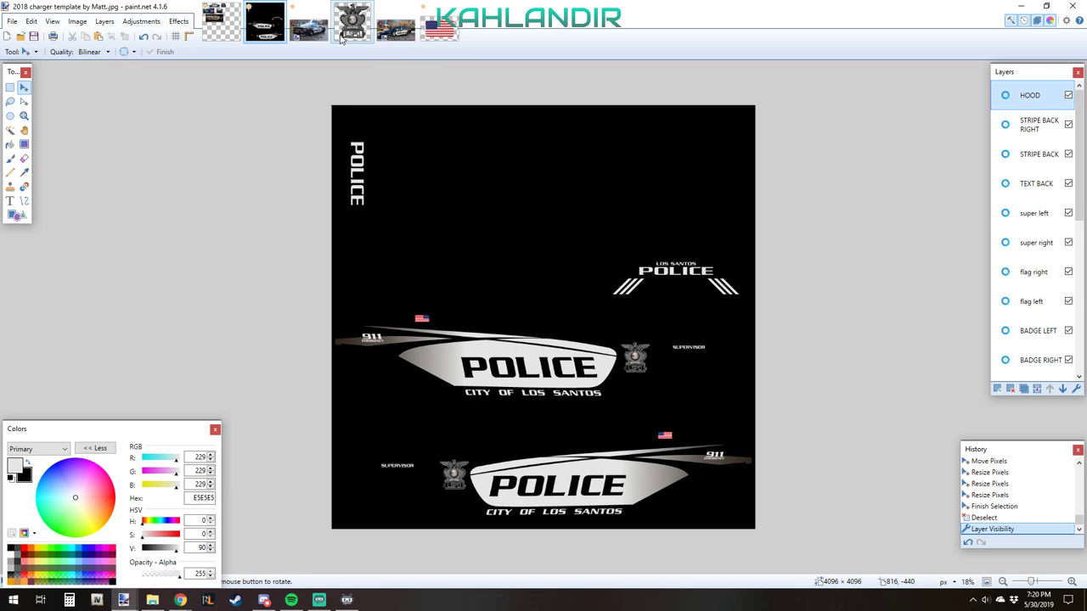
left_click(297, 27)
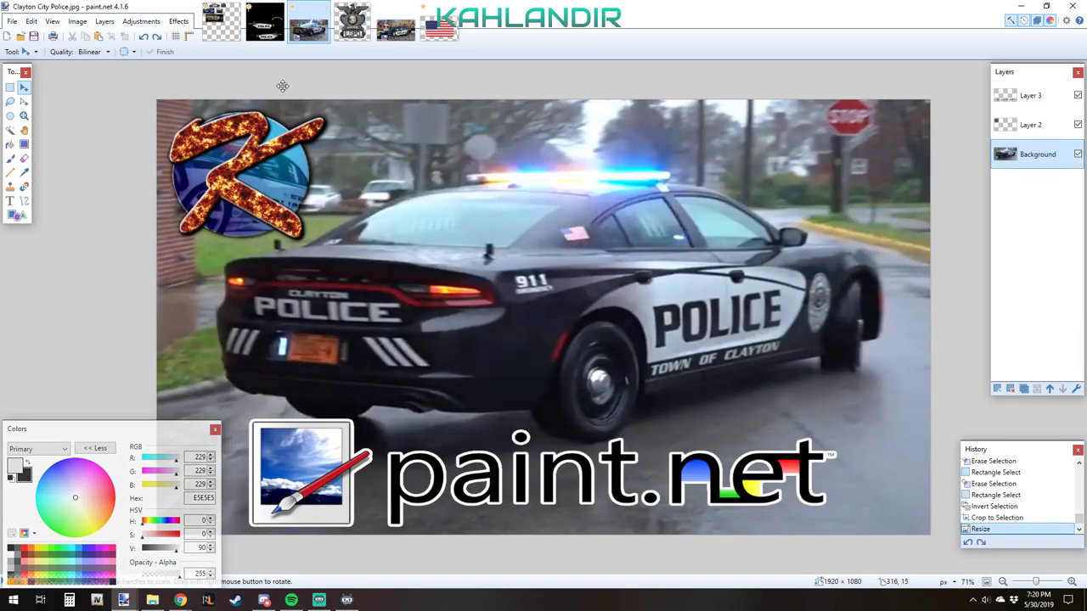
left_click(236, 25)
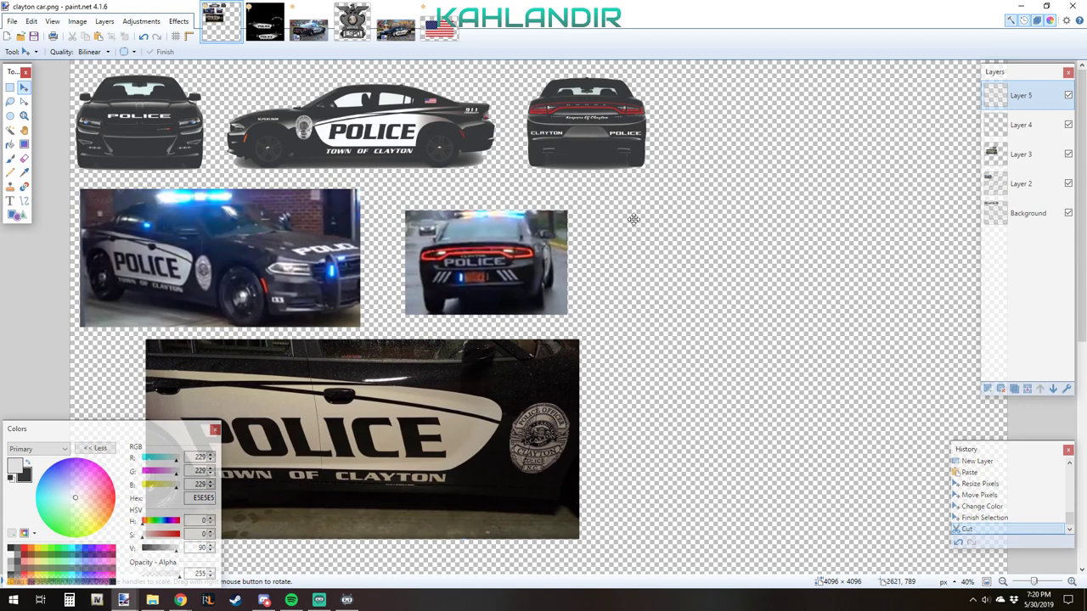
left_click(395, 26)
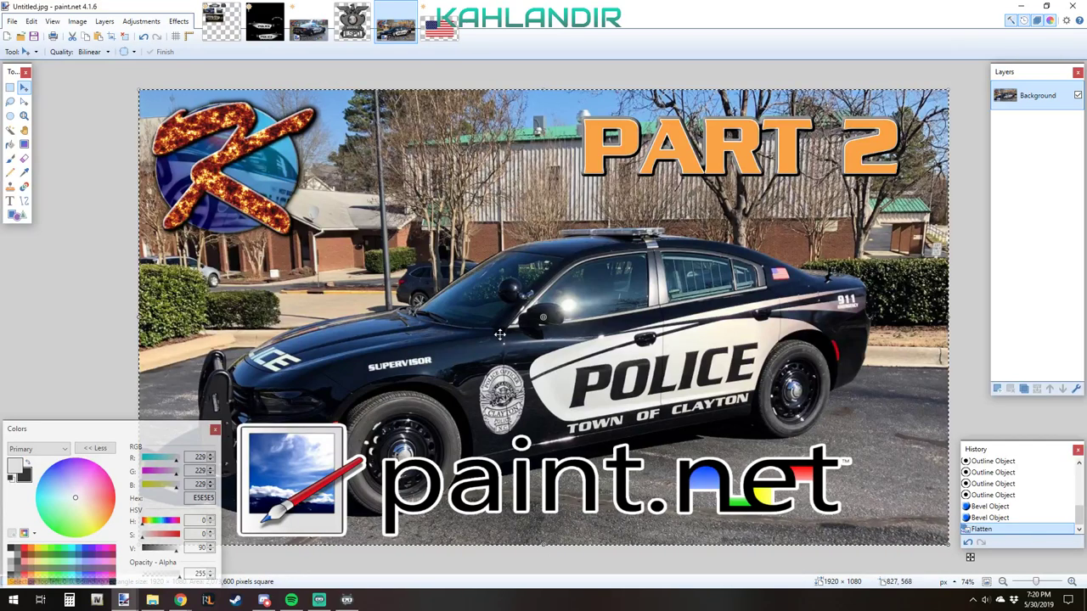
key("ctrl+shift+Tab")
key("ctrl+shift+Tab")
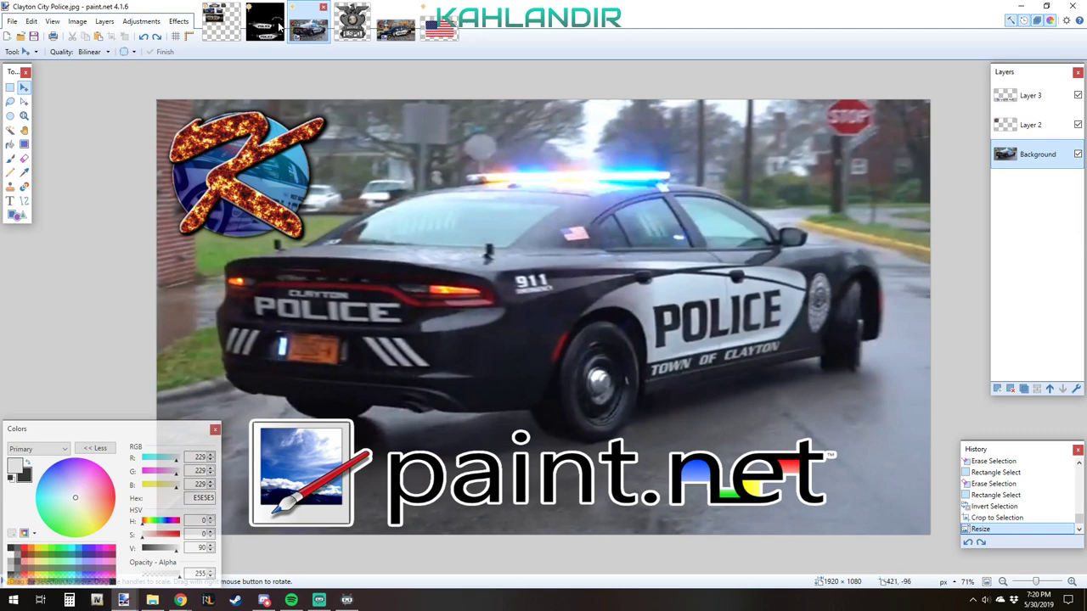
left_click(227, 28)
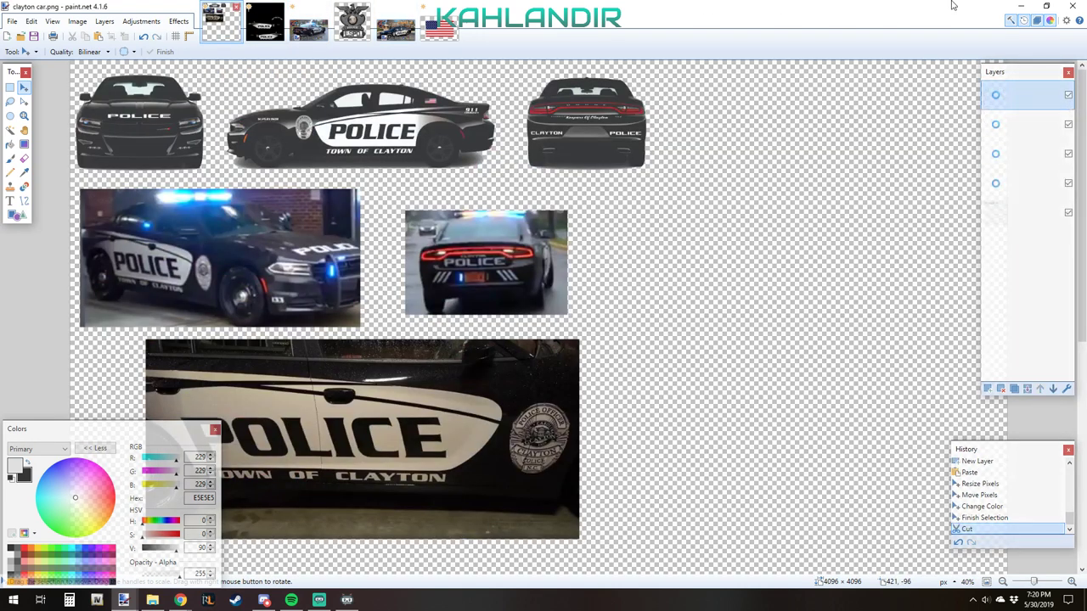
left_click(1031, 7)
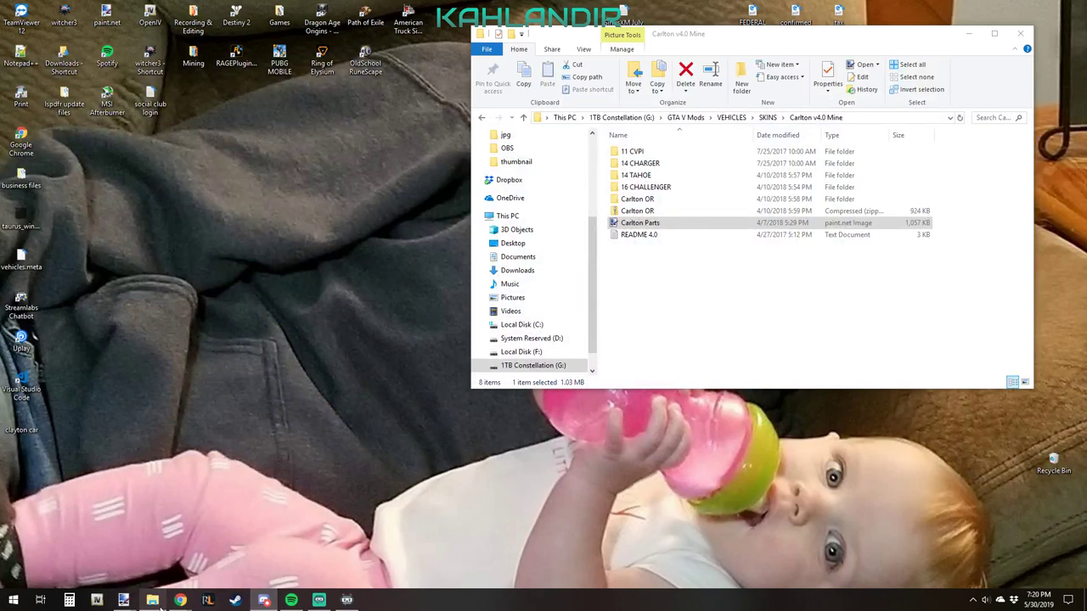
mouse_move(141, 601)
left_click(72, 565)
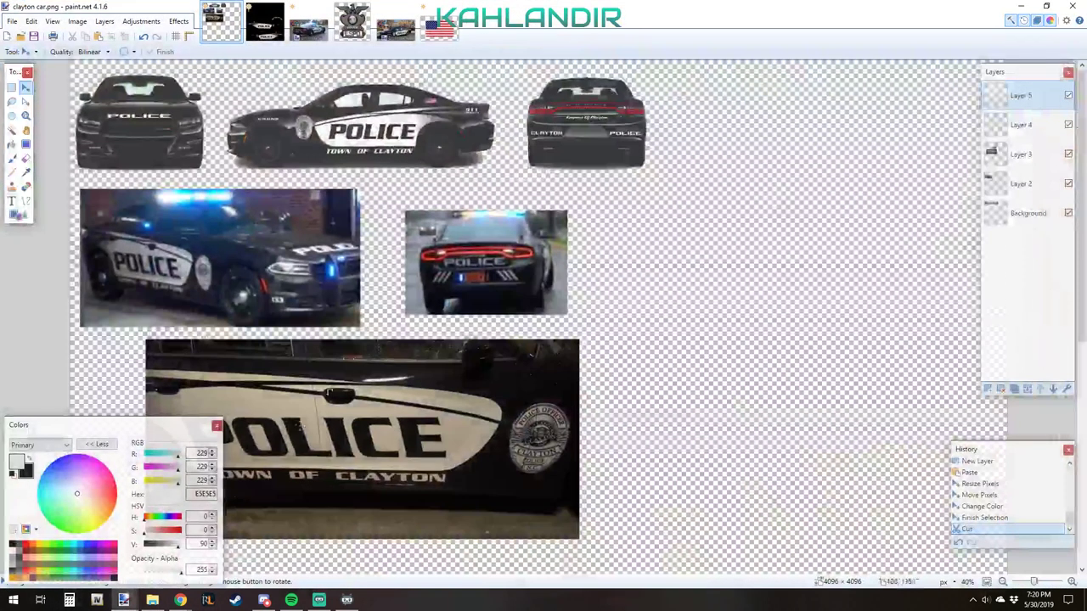
- Return to the charger template and start OpenIV for the Windows version of Grand Theft Auto V
left_click(272, 34)
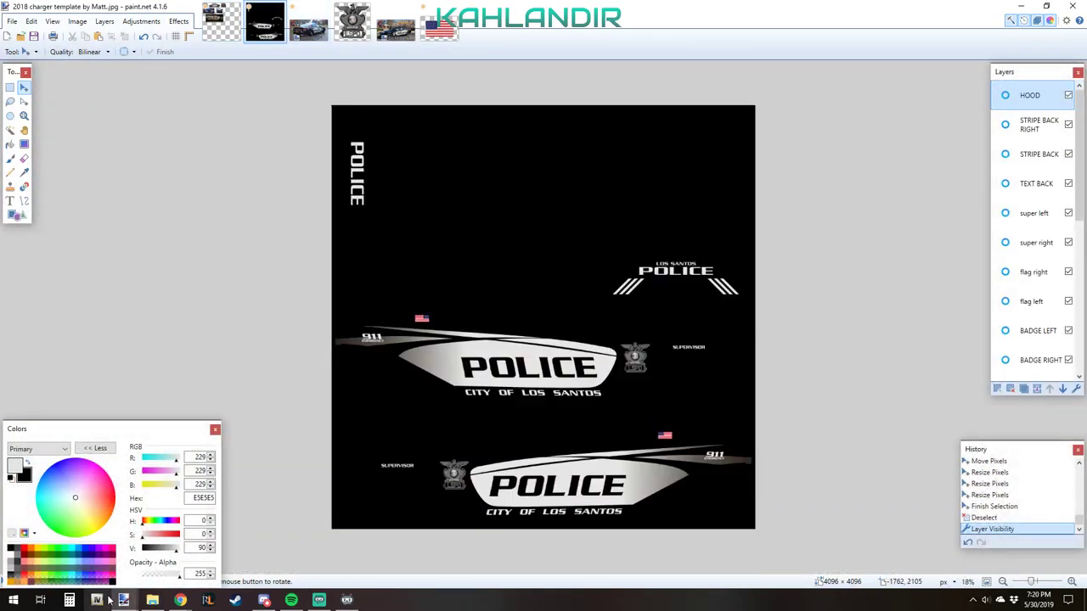
mouse_move(356, 603)
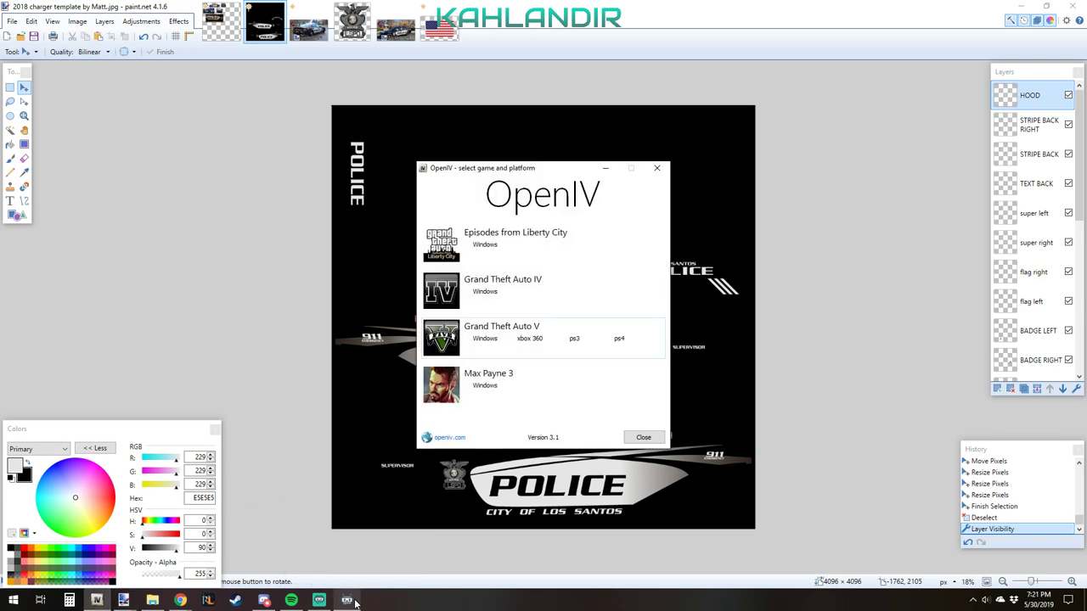
left_click(483, 339)
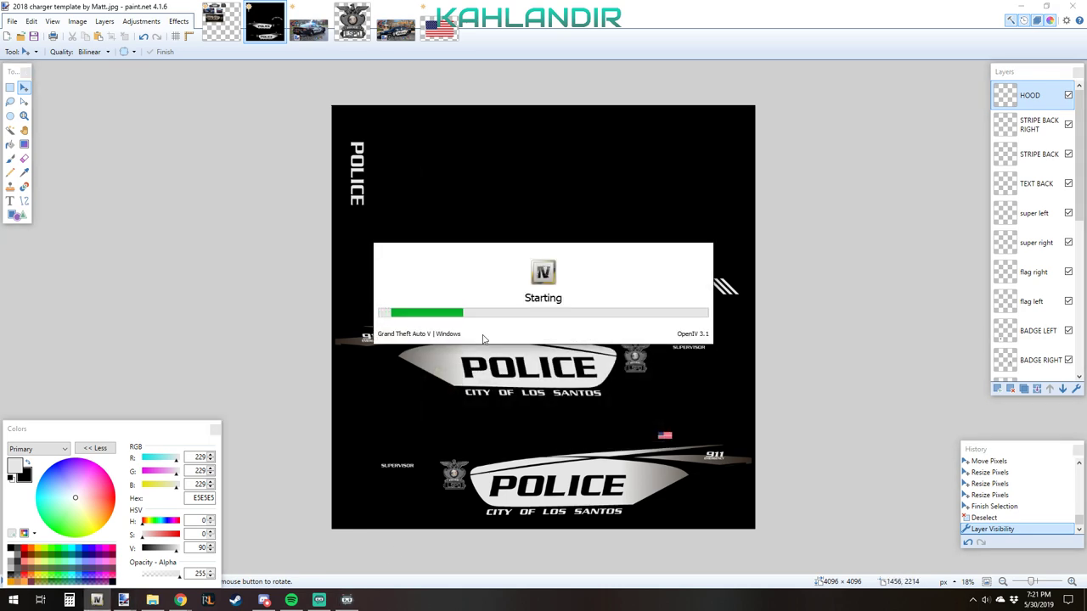
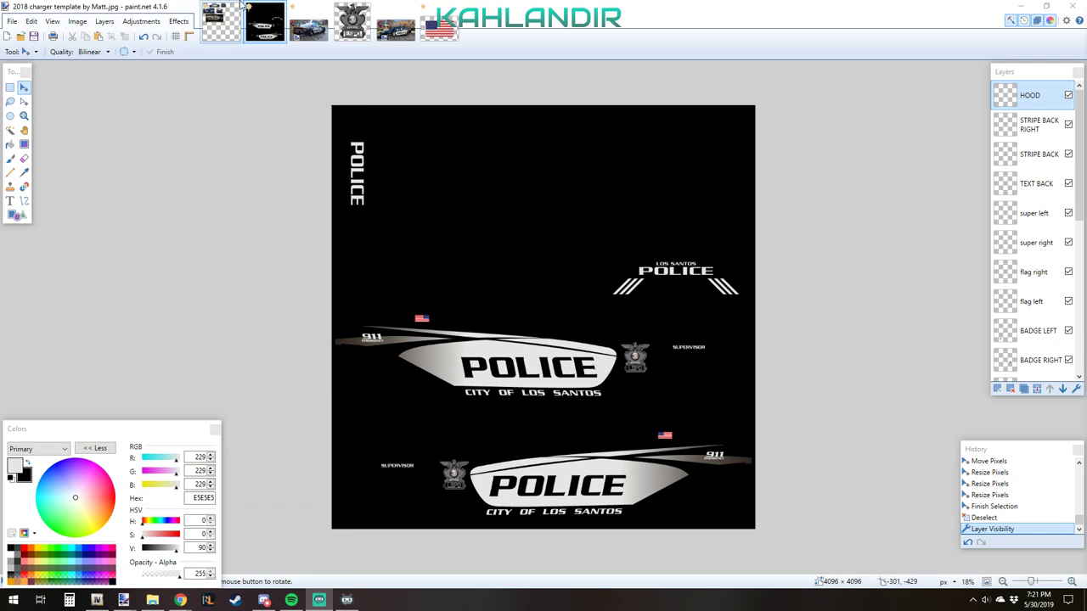
left_click(307, 26)
left_click(278, 31)
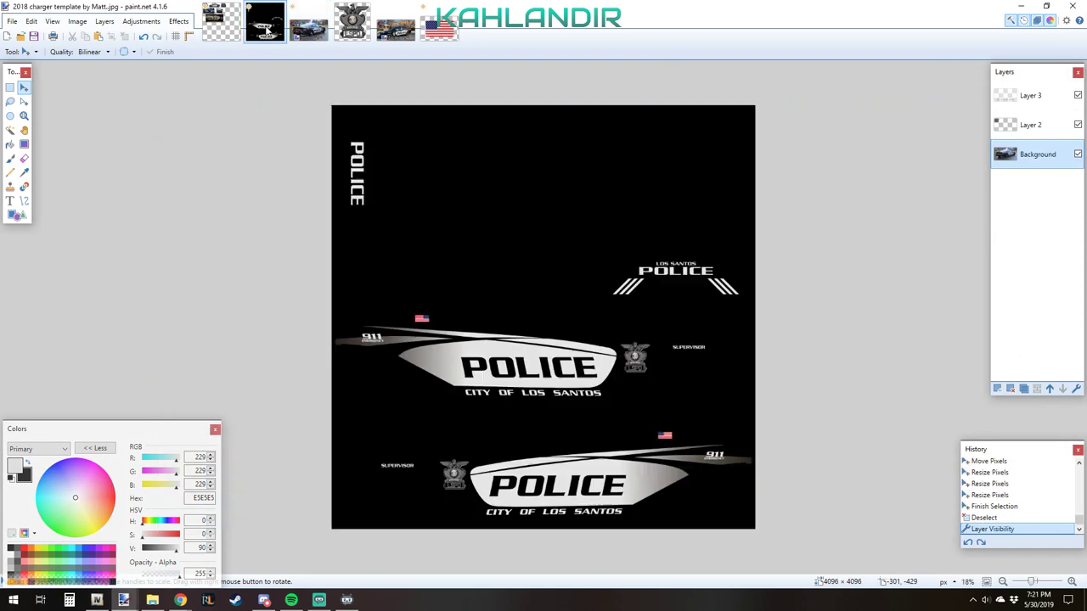
- Switch to OpenIV, show its main menu and open the favorite archive lspdpack.rpf
left_click(96, 601)
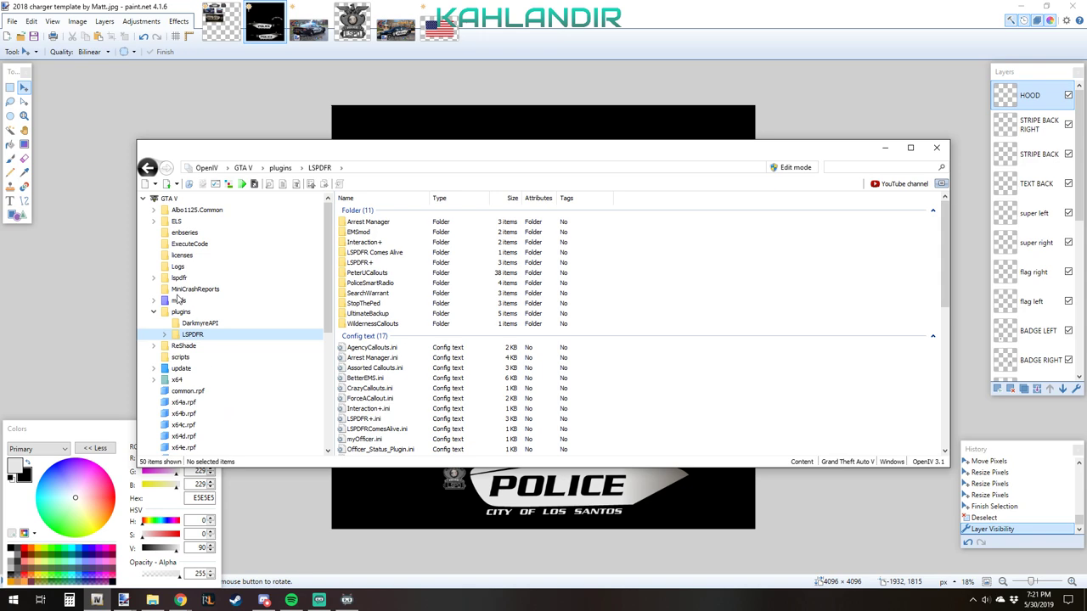
left_click(229, 184)
left_click(667, 165)
key("alt")
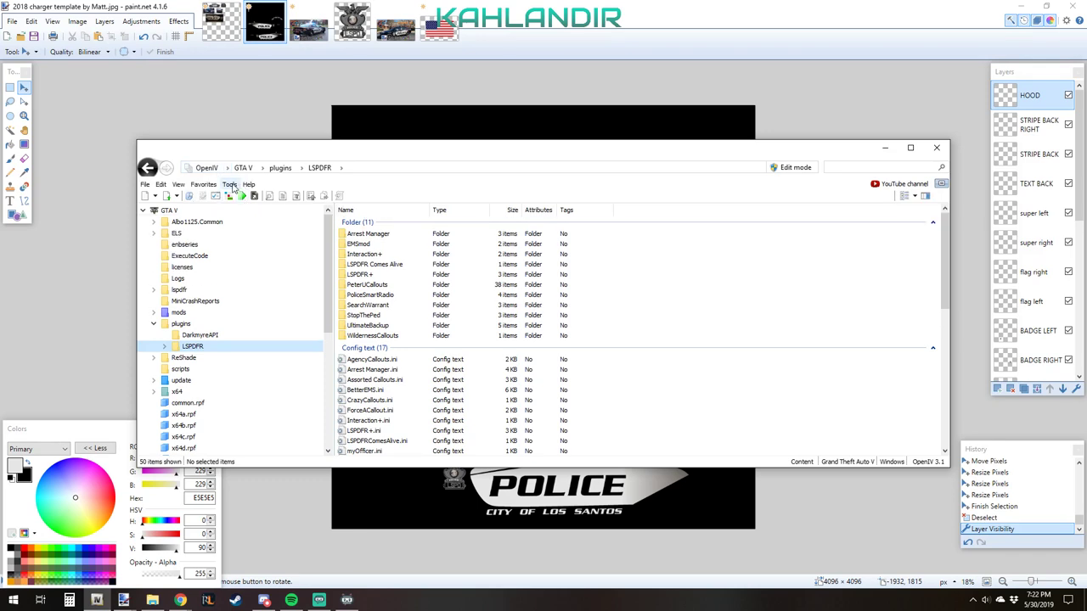
left_click(178, 184)
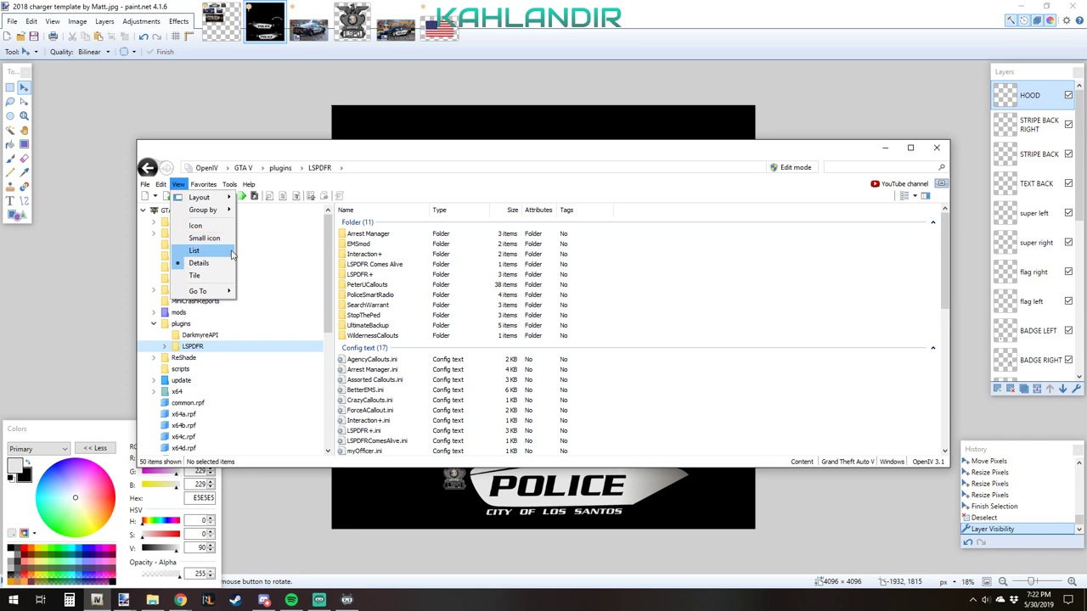
mouse_move(229, 186)
left_click(332, 152)
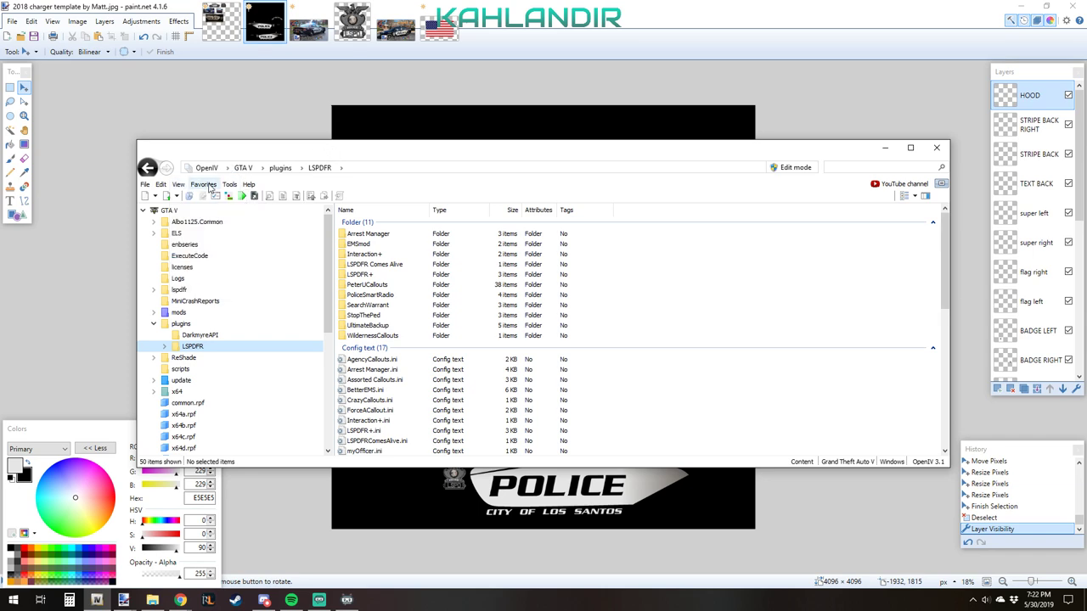
left_click(209, 187)
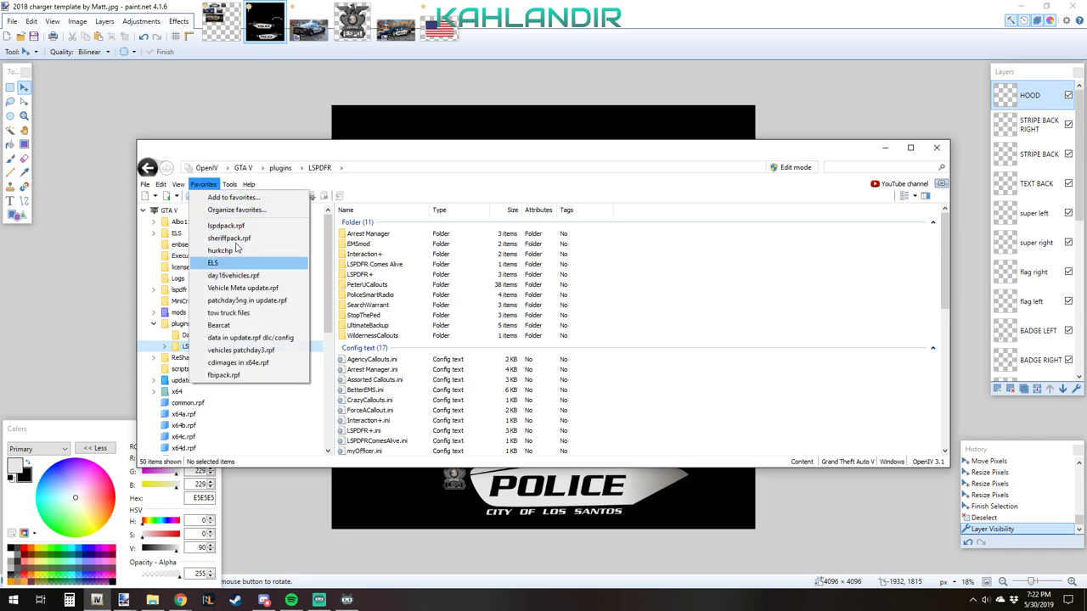
left_click(227, 226)
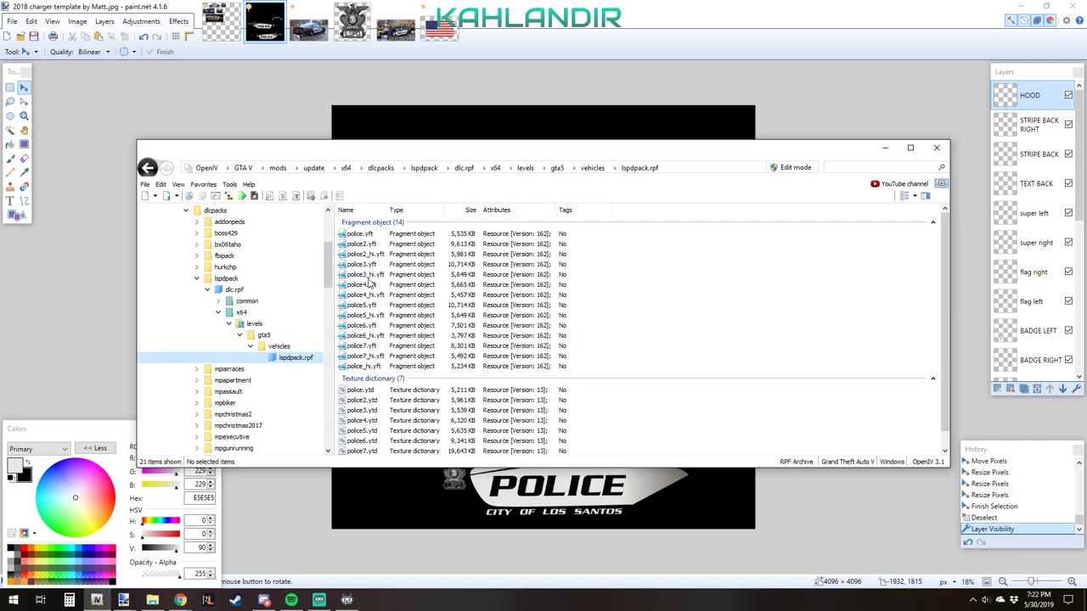
- Open the police2.ytd texture dictionary, view its charg_sign_1 texture, and return to the lspdpack.rpf file list
left_click(364, 400)
key("Return")
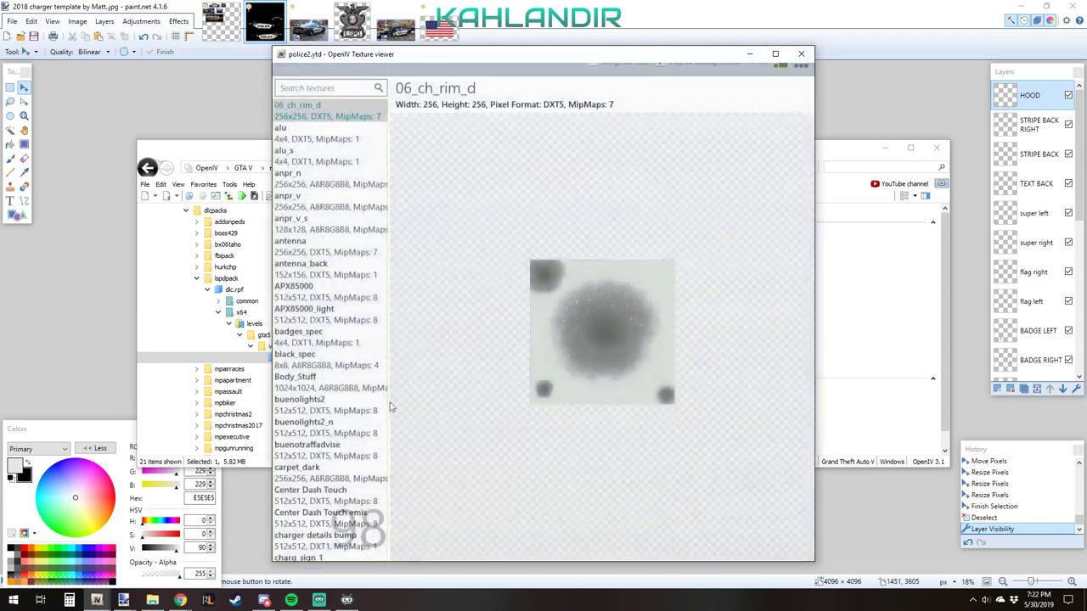
scroll(357, 316, "down", 2)
scroll(356, 316, "down", 4)
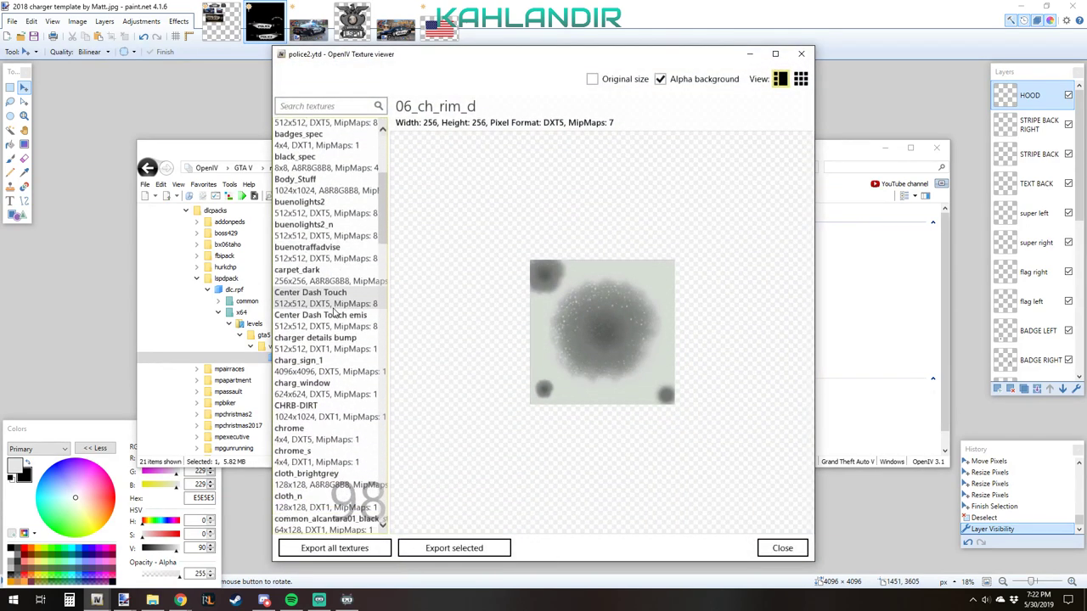
left_click(319, 292)
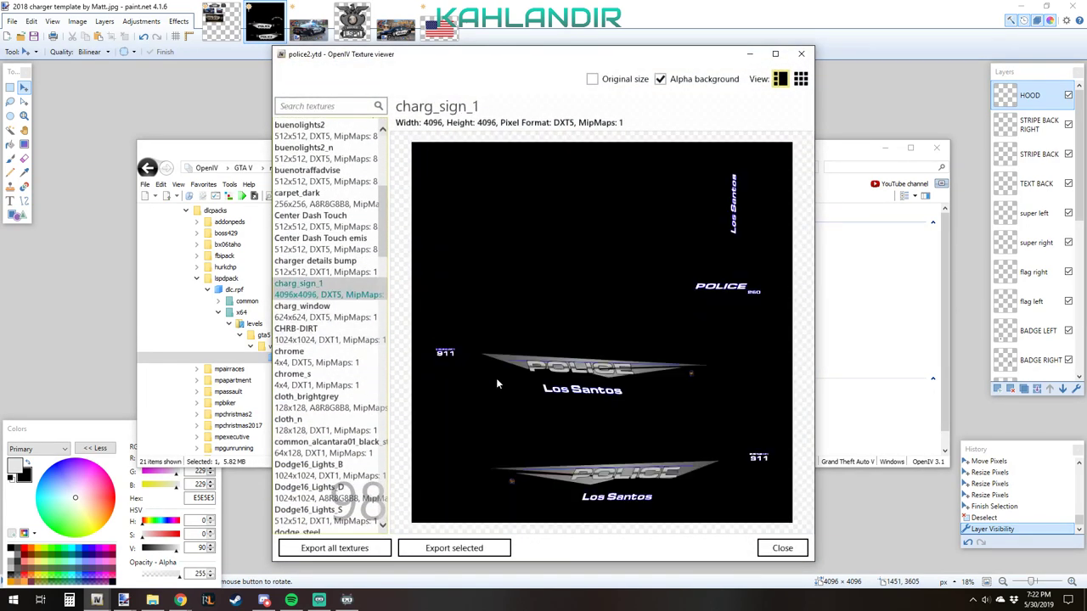
left_click(857, 344)
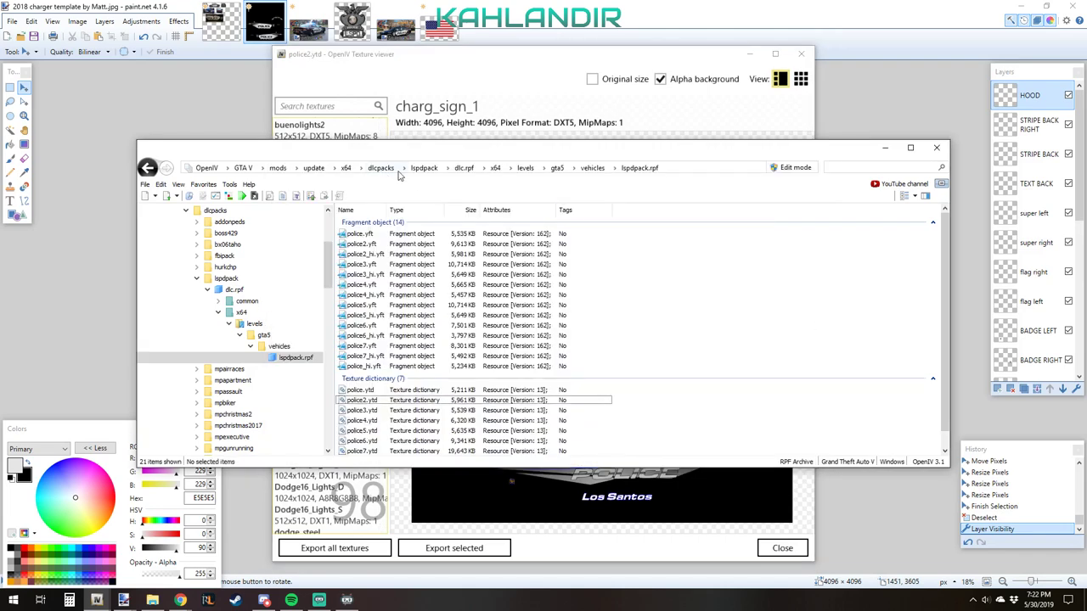
- Switch to paint.net, start saving the charger template under a new name and look through the MODELS folder
left_click(123, 601)
left_click(11, 21)
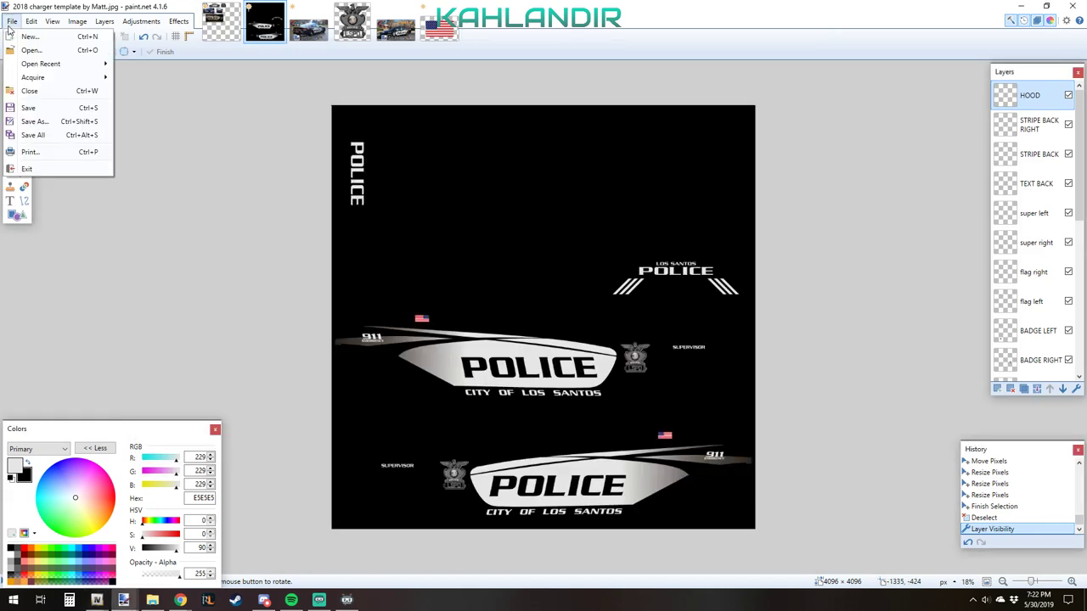
left_click(39, 122)
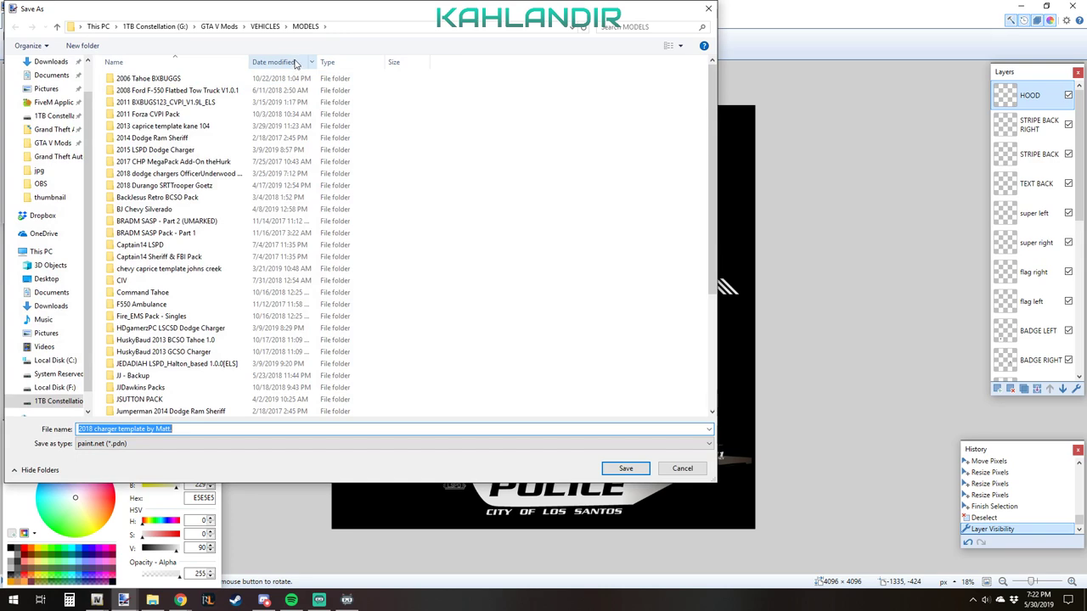
scroll(196, 356, "down", 5)
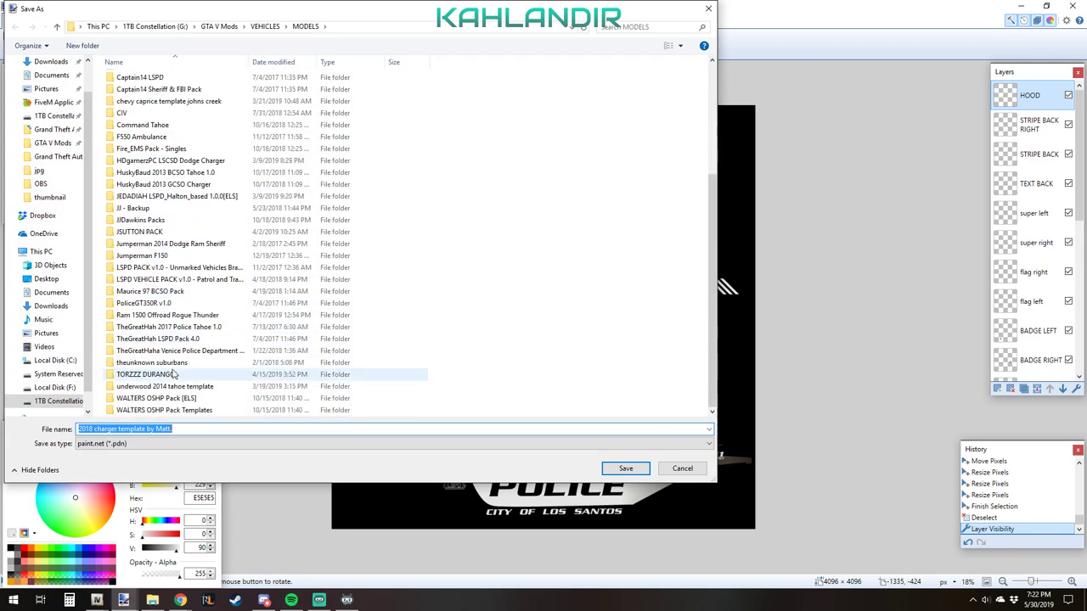
scroll(164, 358, "up", 5)
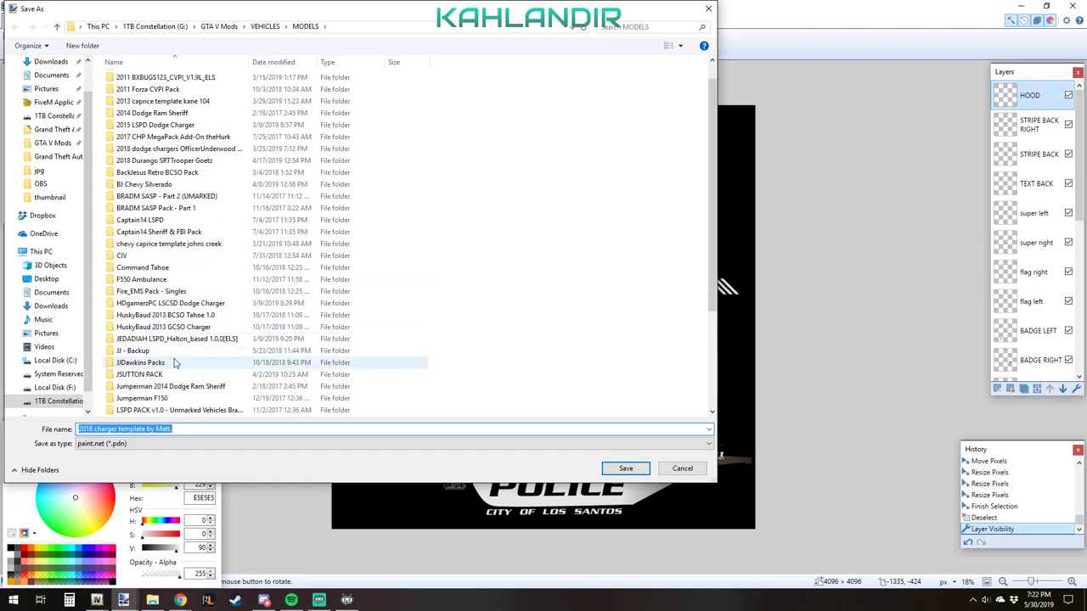
scroll(174, 362, "down", 4)
scroll(174, 362, "down", 1)
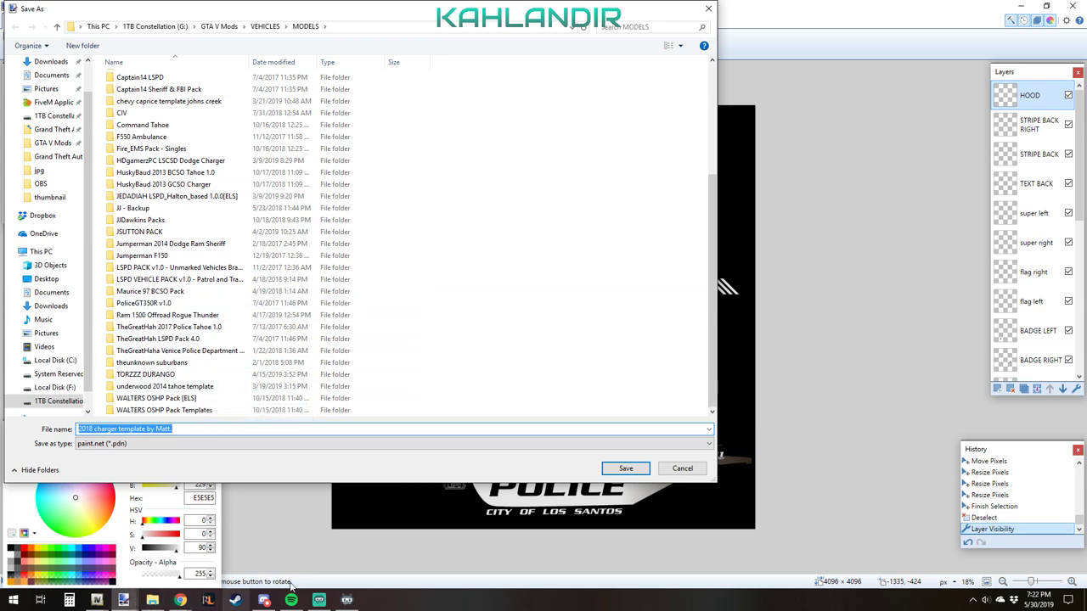
left_click(180, 601)
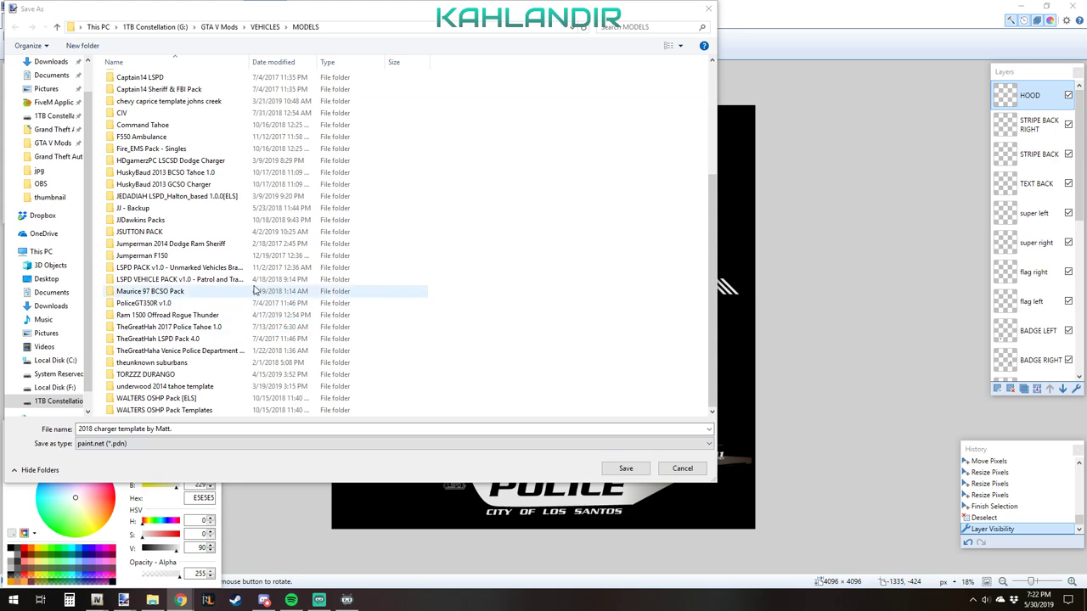
left_click(166, 173)
scroll(178, 161, "up", 2)
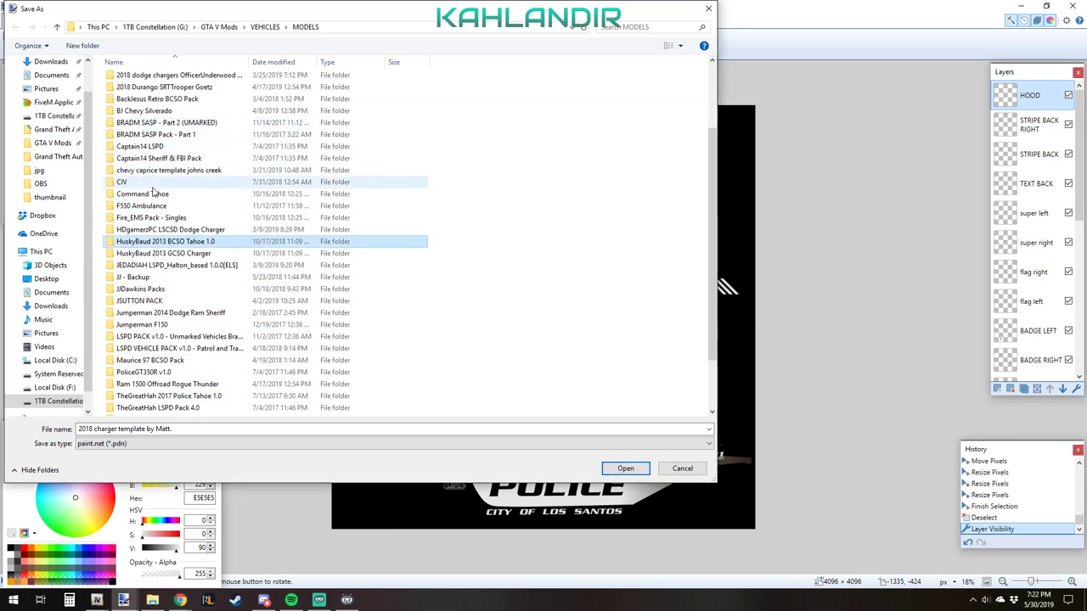
- Set the save location to the 2018 CHARGER folder inside VEHICLES > SKINS > CLAYTON CITY Los Santos
left_click(265, 26)
left_click(131, 116)
double_click(132, 116)
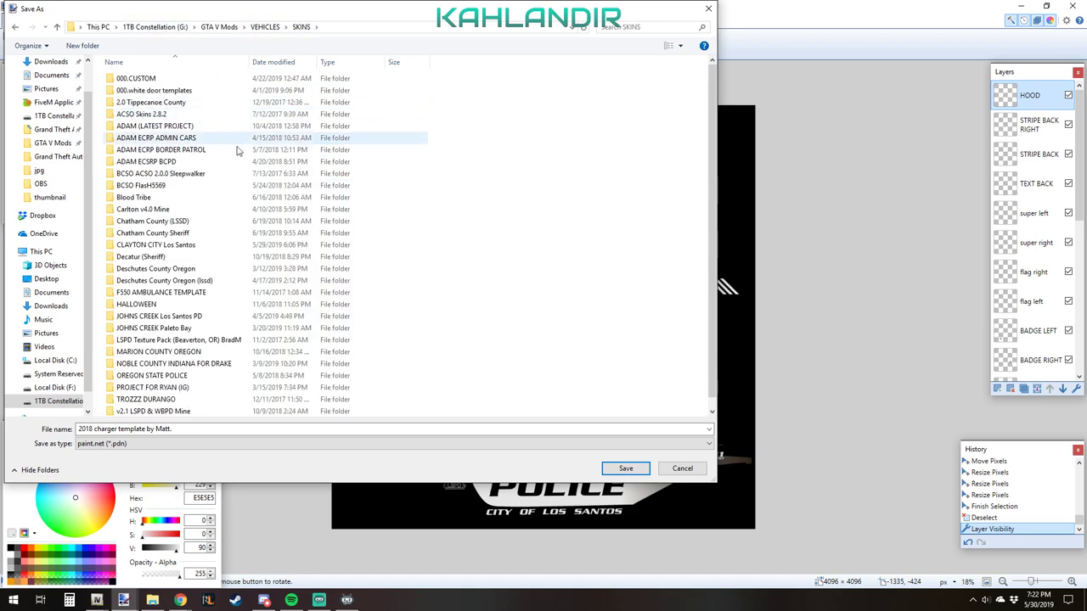
double_click(143, 243)
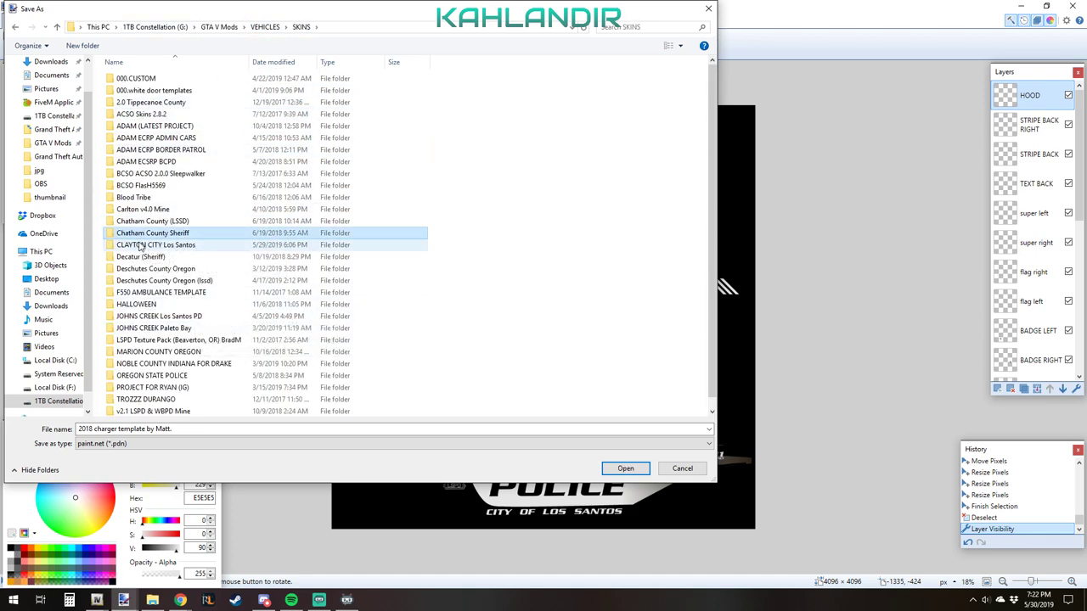
double_click(144, 81)
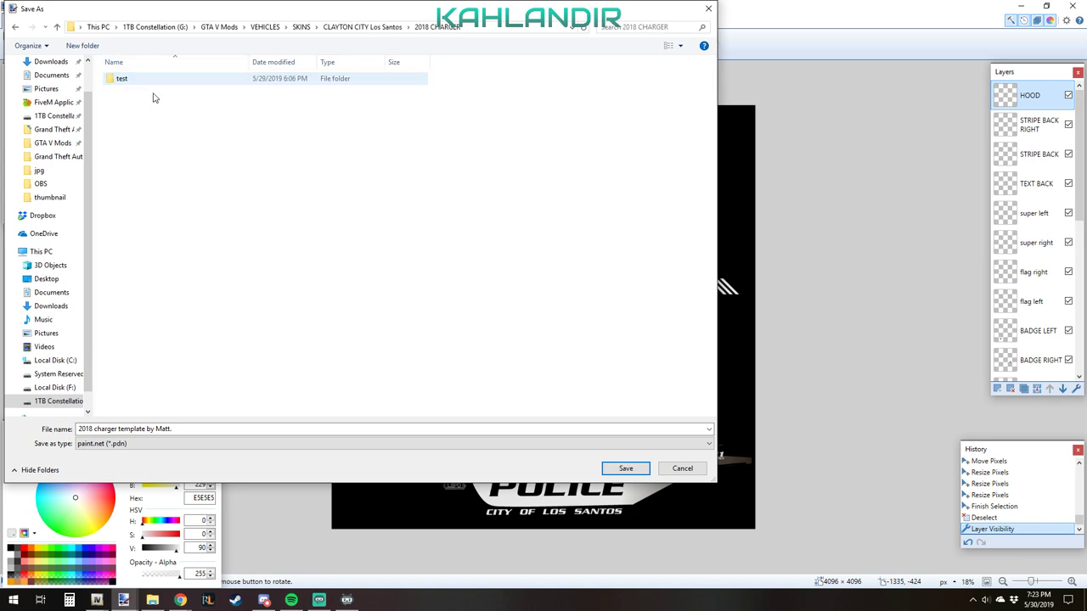
- Create a subfolder named png in the 2018 CHARGER folder
left_click(89, 48)
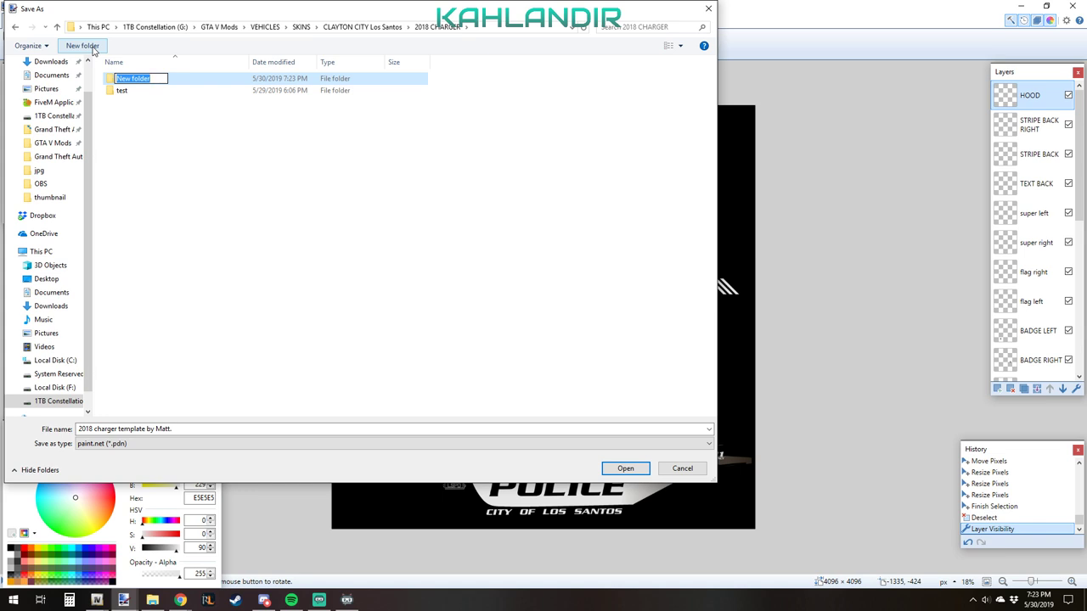
type("png")
key("Return")
left_click(298, 208)
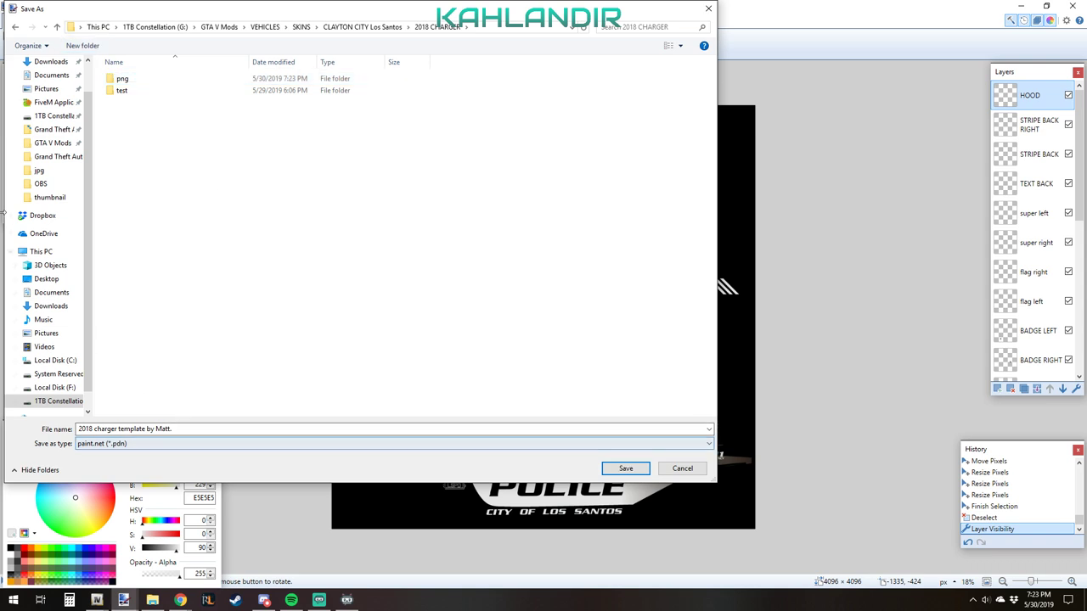
- Save the layered template in the 2018 CHARGER folder as charg_sign_1 in paint.net format, checking the name against the police2.ytd texture
left_click(15, 26)
left_click(32, 26)
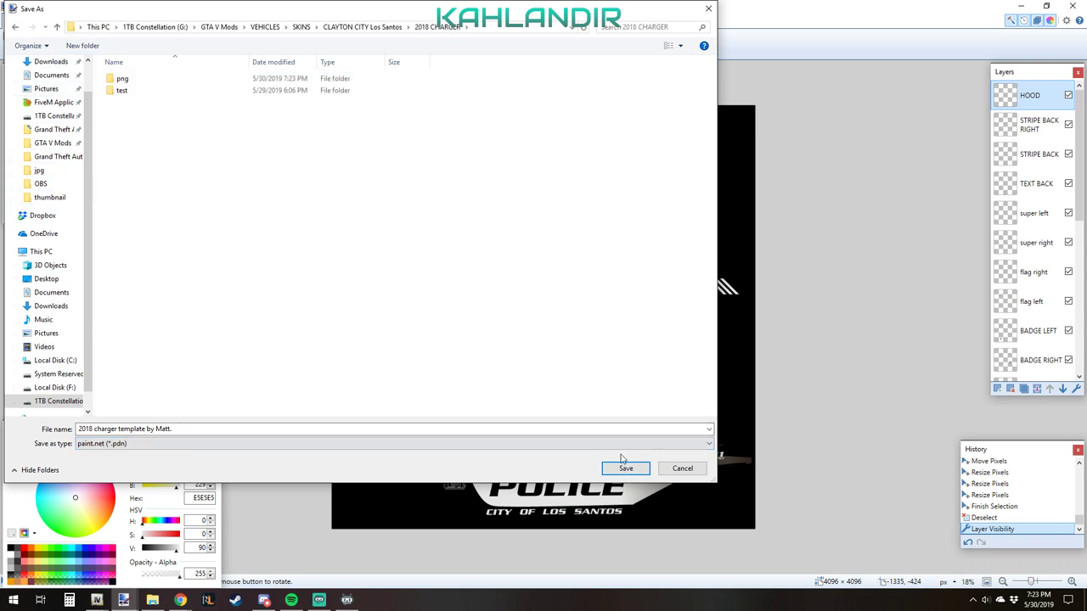
left_click(197, 429)
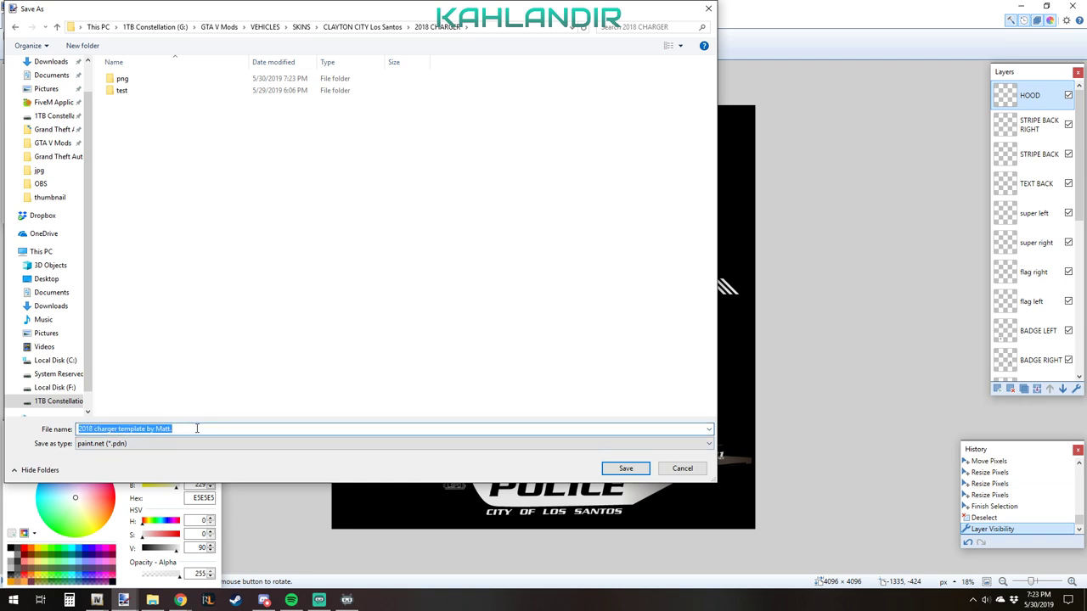
type("charg_sign_1")
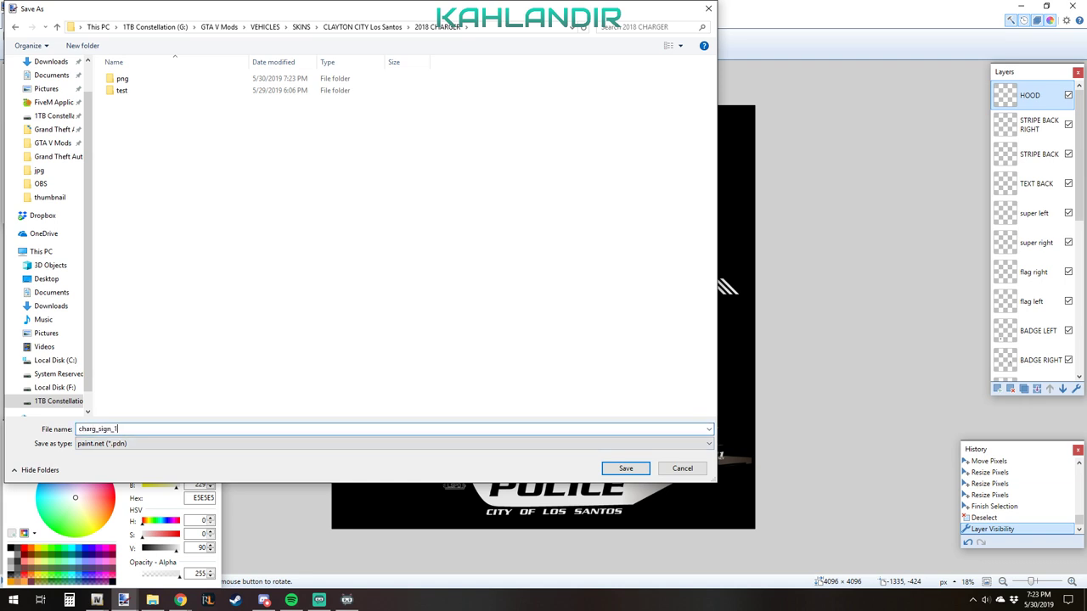
left_click(96, 600)
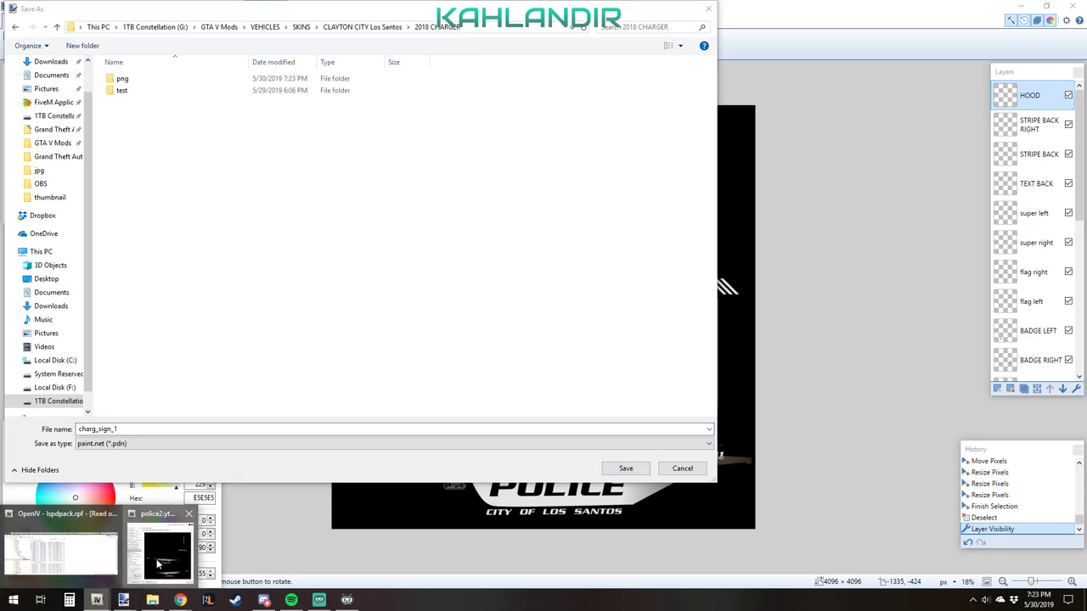
left_click(157, 563)
left_click(153, 364)
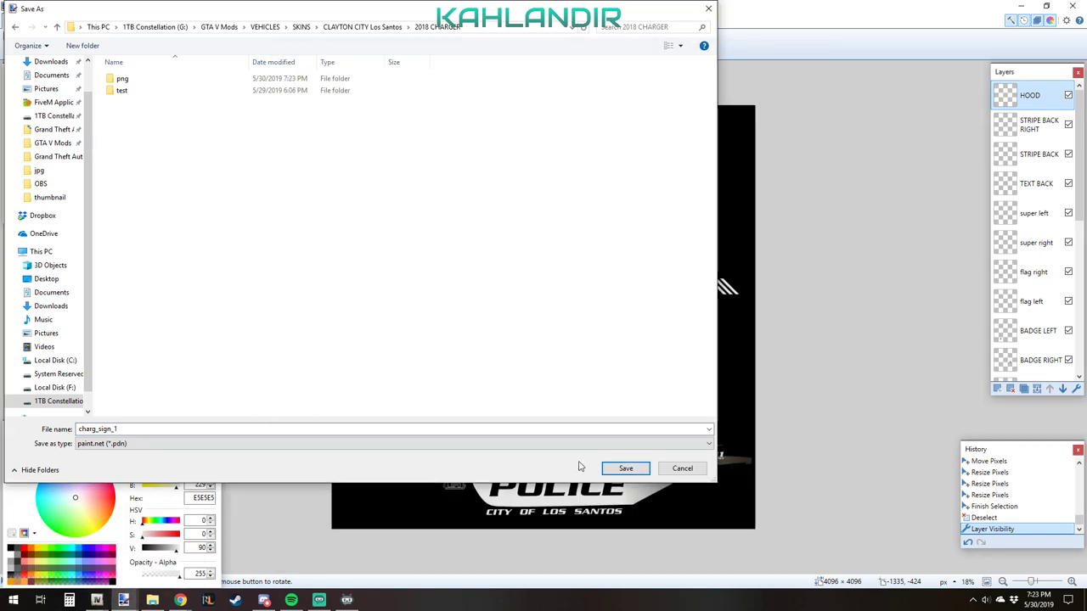
left_click(625, 468)
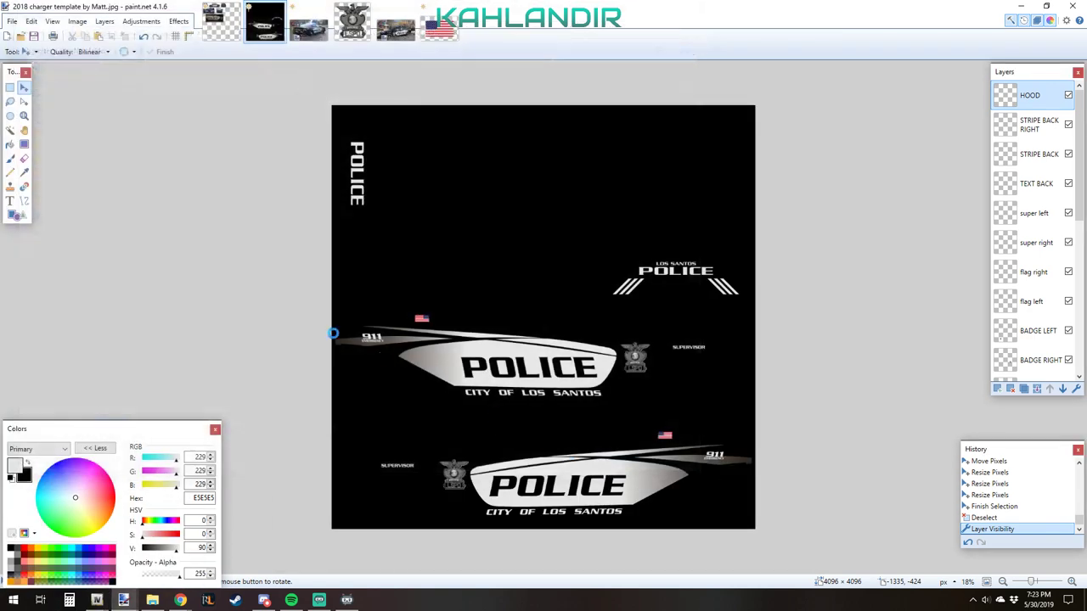
- Save a flattened PNG copy of the livery as charg_sign_1 in the png folder
left_click(12, 22)
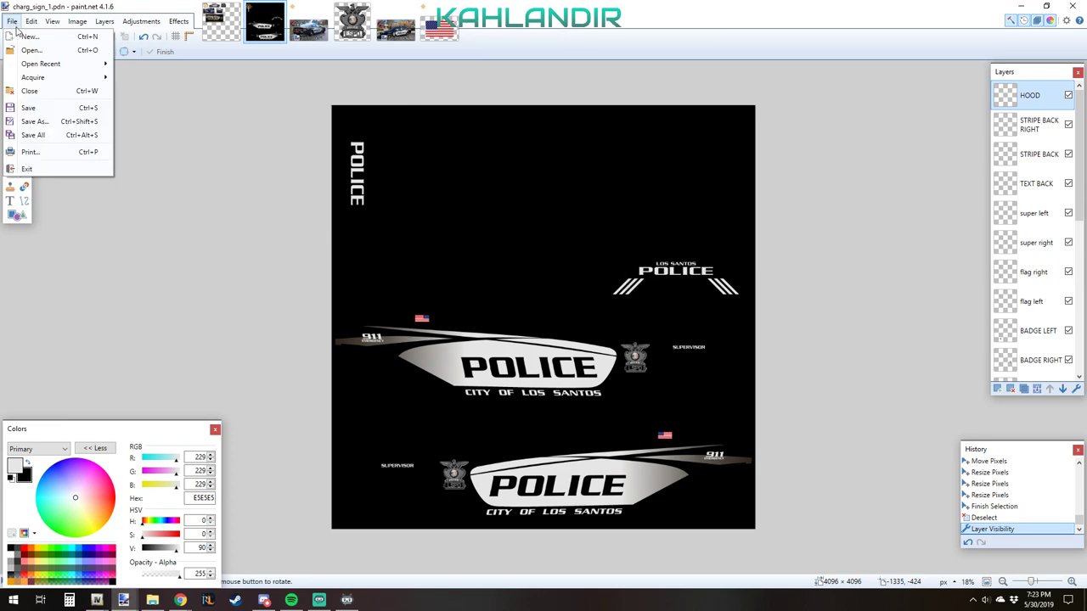
left_click(34, 121)
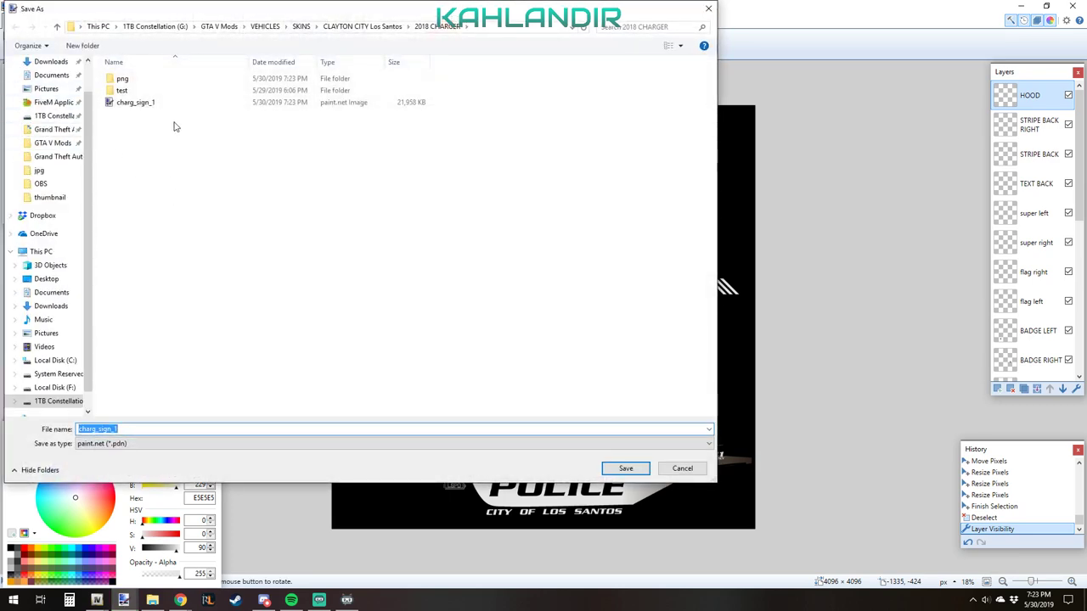
double_click(140, 81)
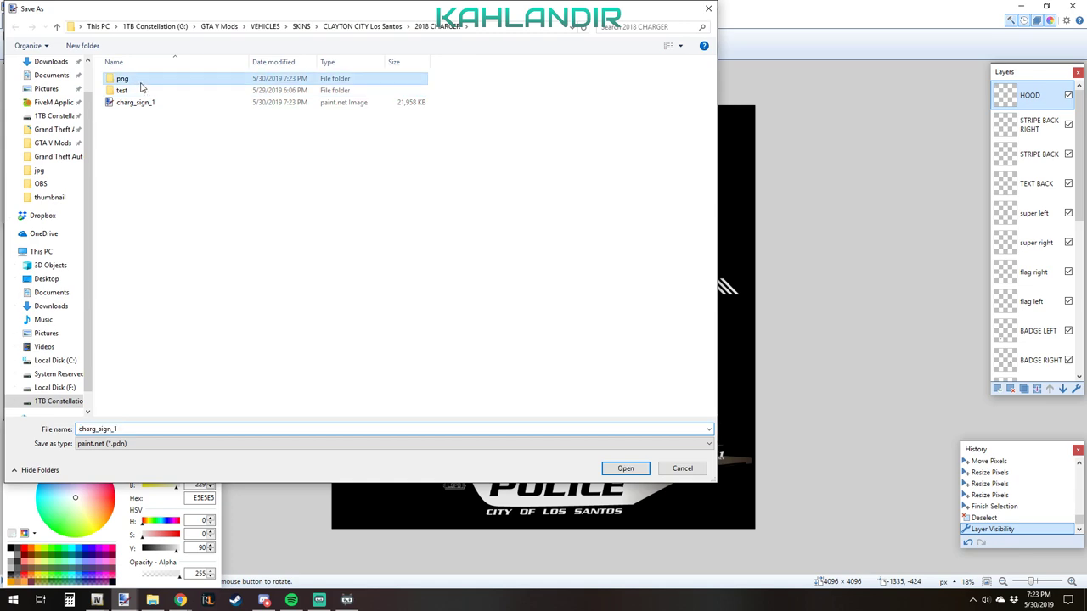
left_click(131, 445)
left_click(121, 489)
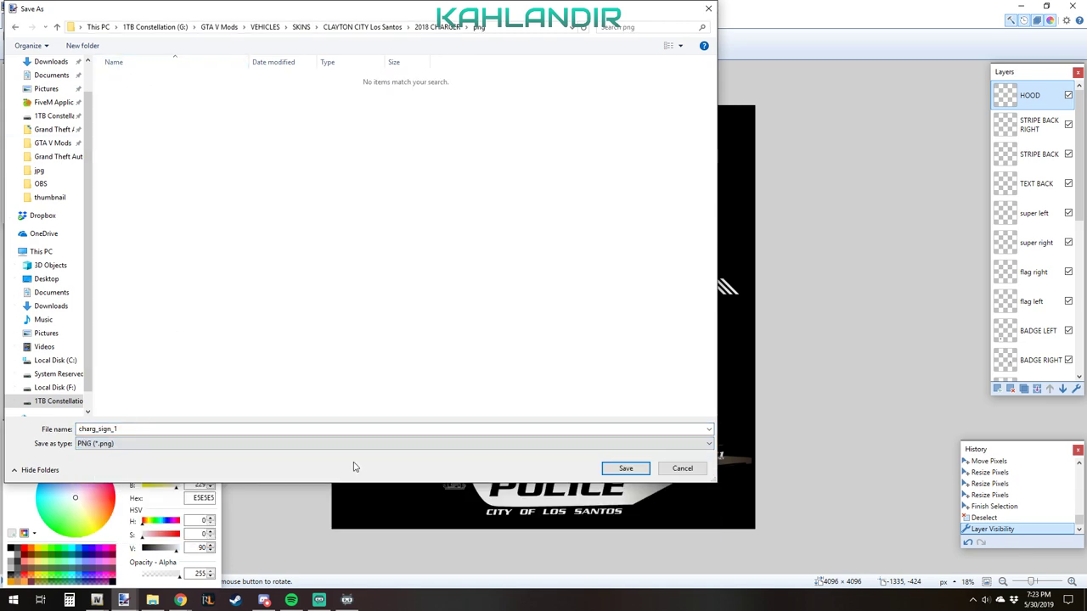
left_click(641, 472)
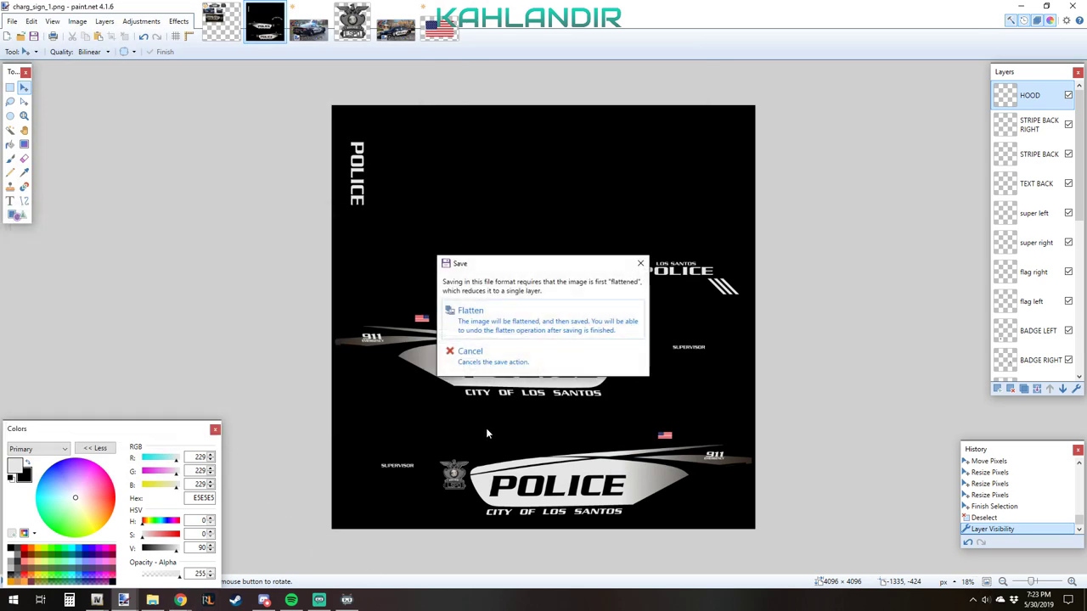
left_click(474, 321)
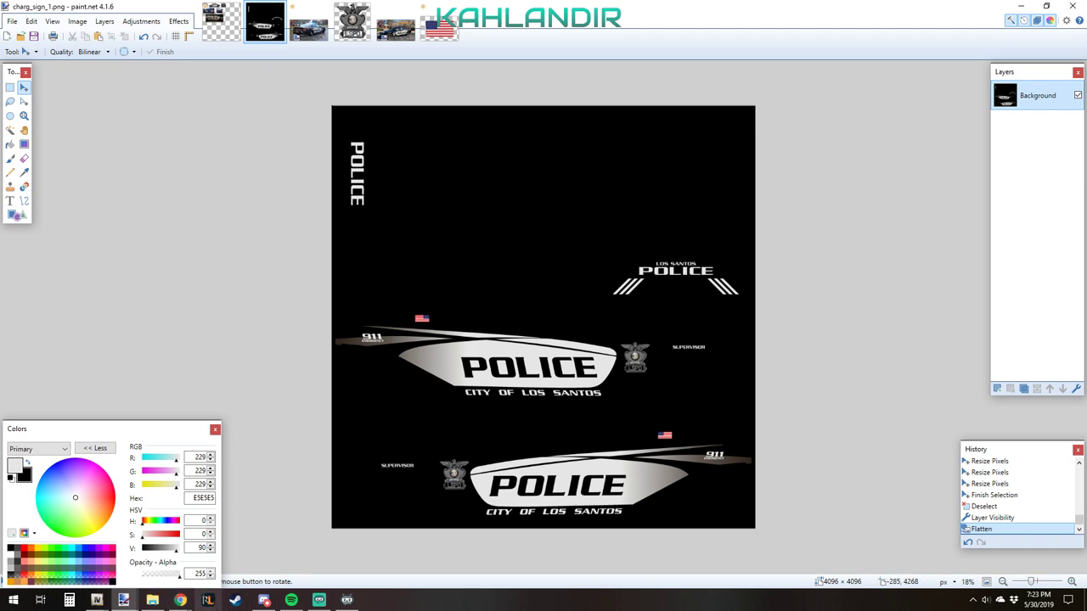
- Switch to OpenIV and bring back the police2.ytd texture viewer with charg_sign_1 selected
left_click(97, 600)
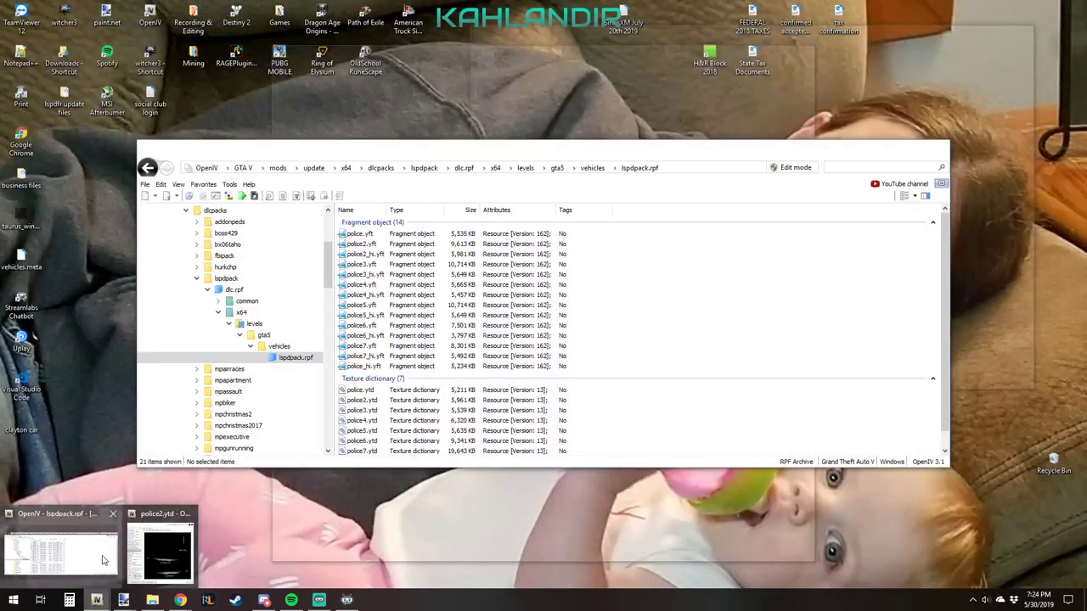
left_click(61, 553)
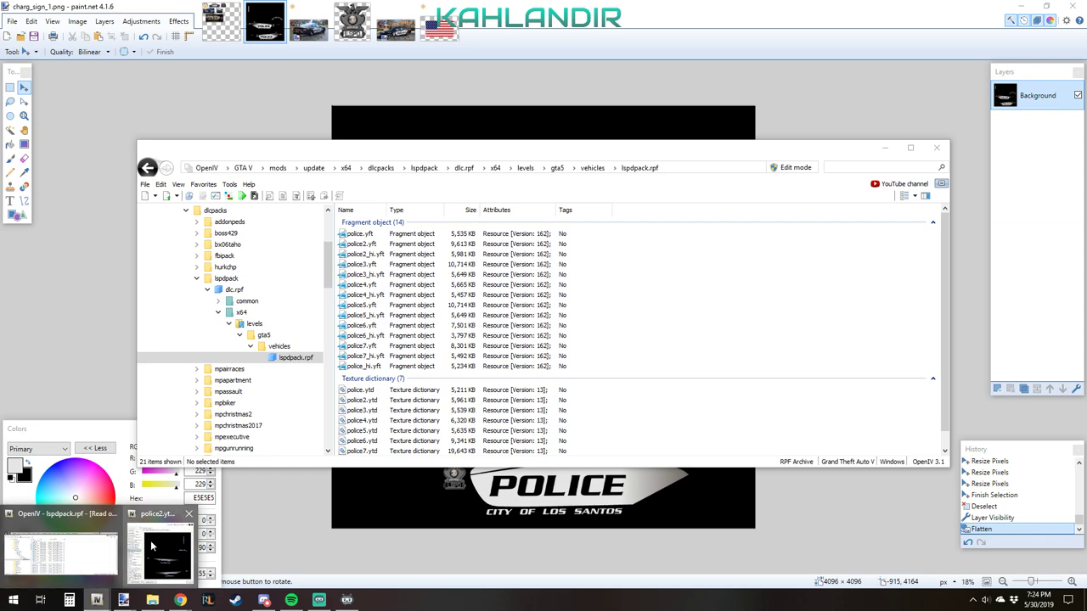
left_click(155, 547)
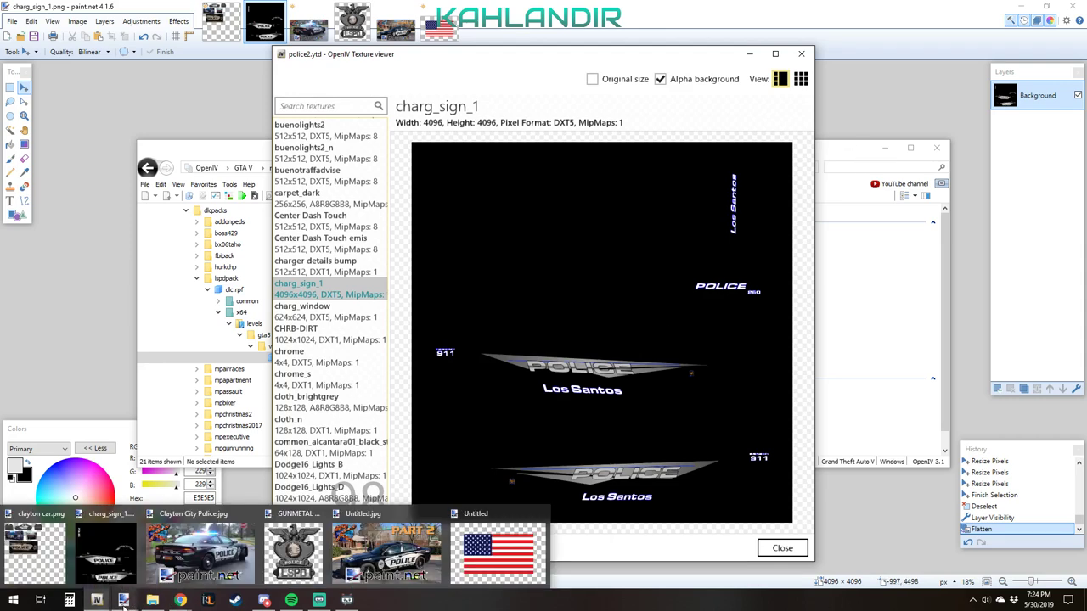
- In File Explorer, browse through GTA V Mods, VEHICLES, SKINS, CLAYTON CITY Los Santos and 2018 CHARGER to the png folder
left_click(151, 601)
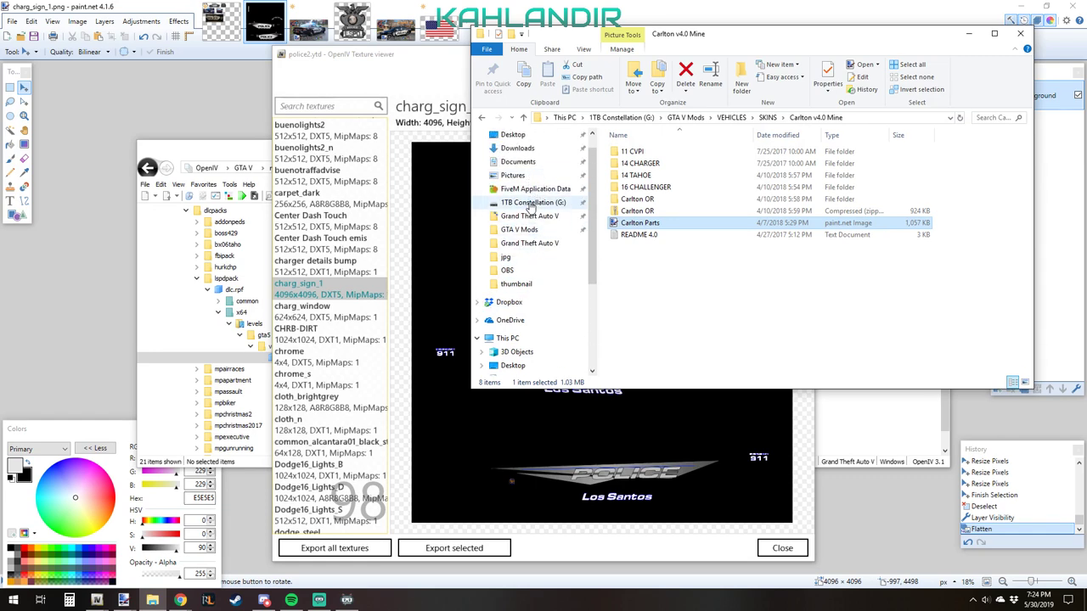
left_click(534, 203)
double_click(639, 198)
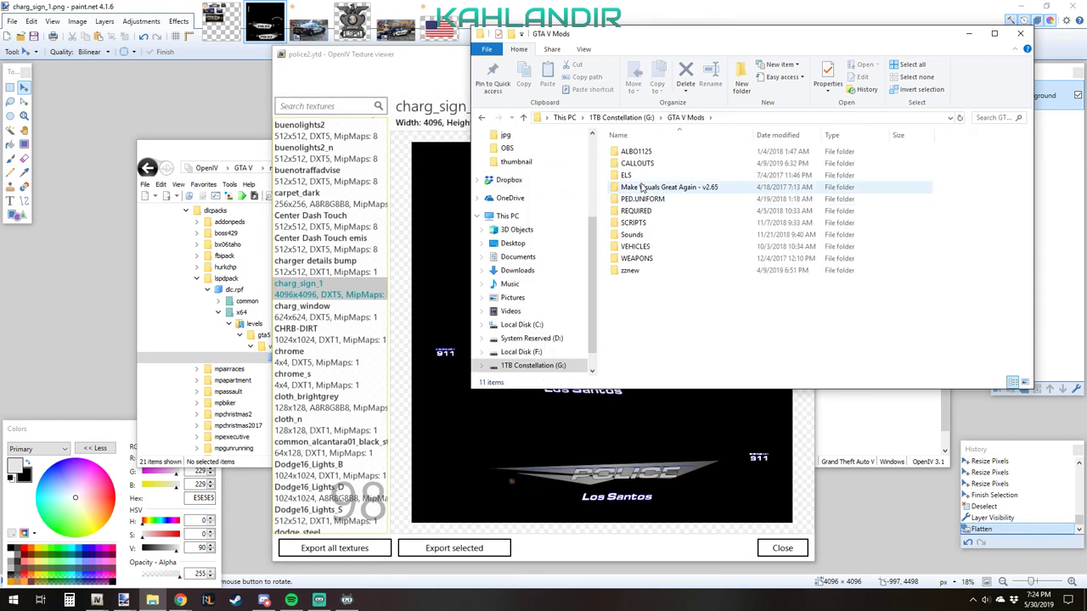
double_click(638, 247)
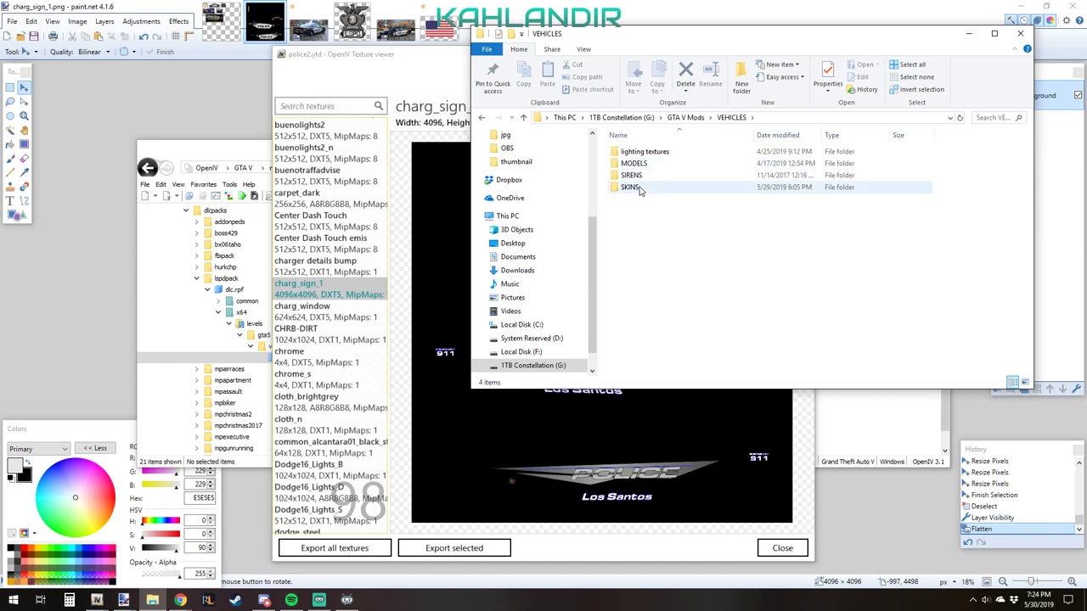
double_click(639, 187)
scroll(641, 197, "down", 4)
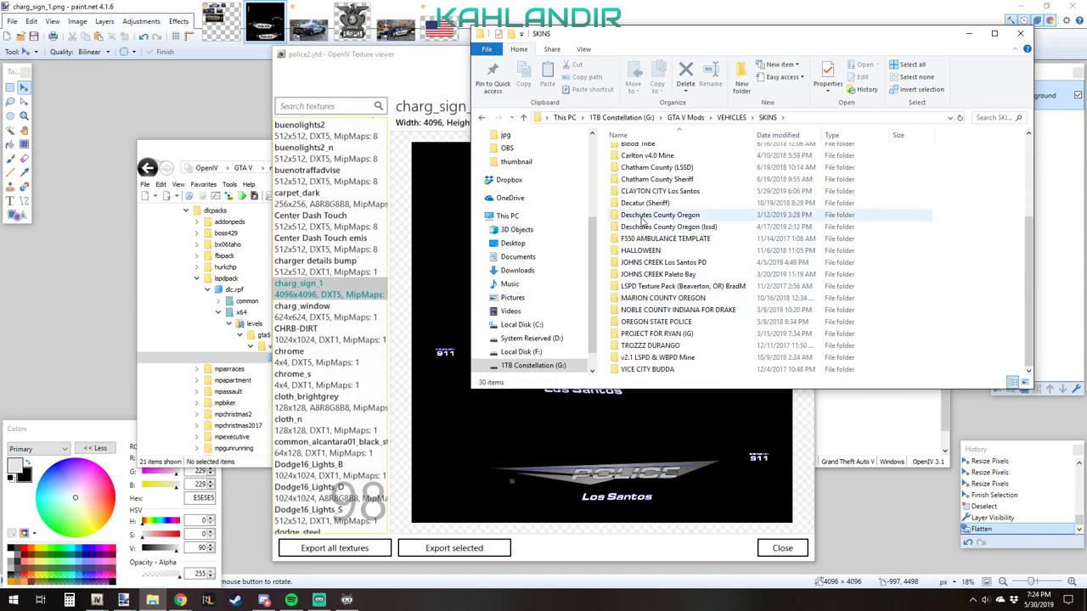
double_click(642, 192)
double_click(653, 150)
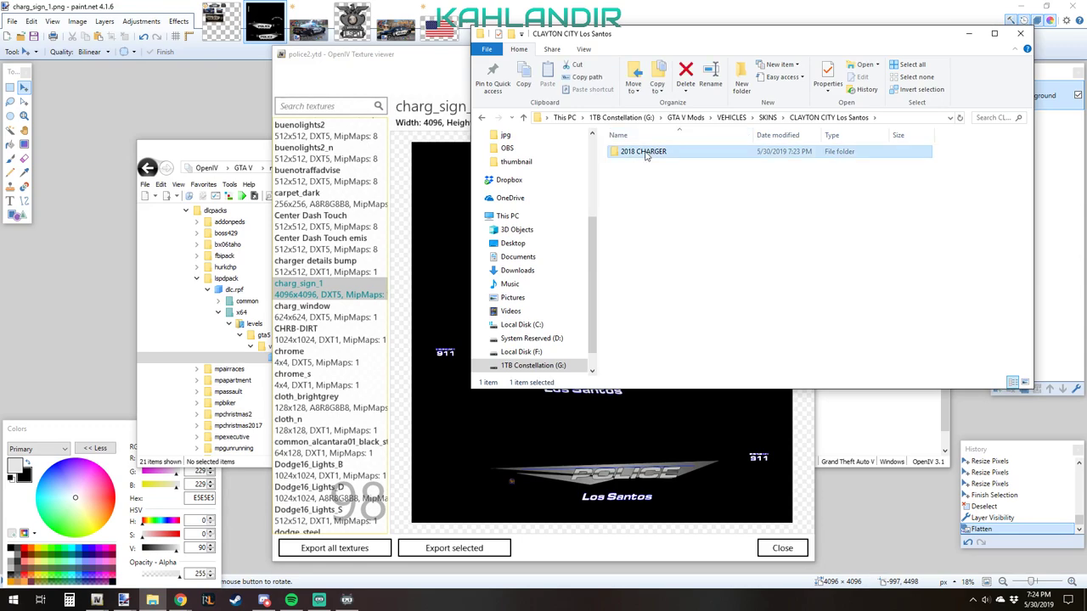
double_click(631, 152)
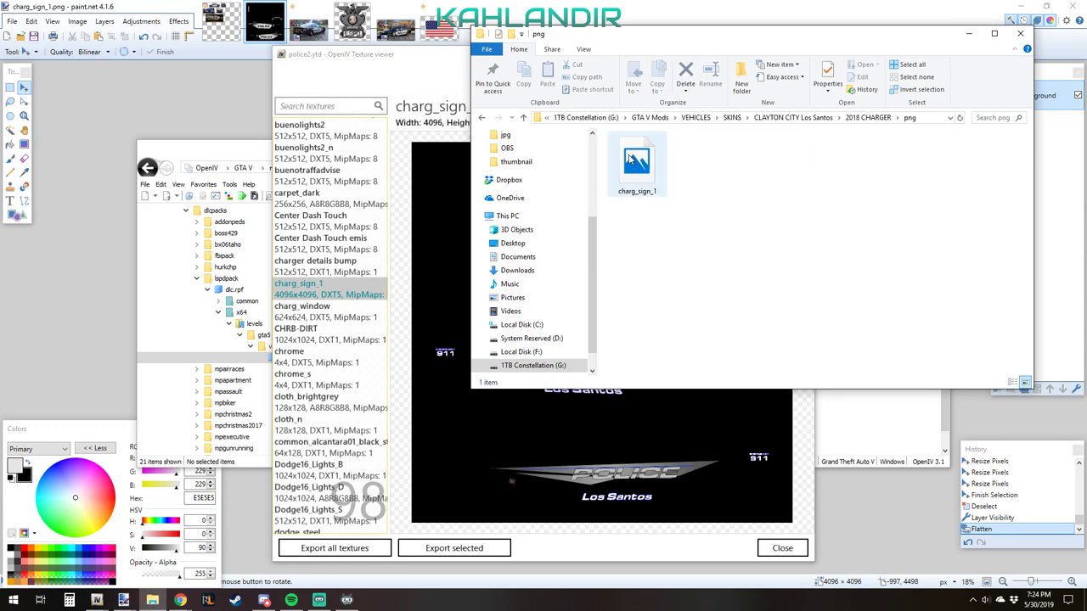
- Preview the charg_sign_1 PNG in Photos to check the exported livery, then close the preview
left_click(637, 166)
double_click(637, 166)
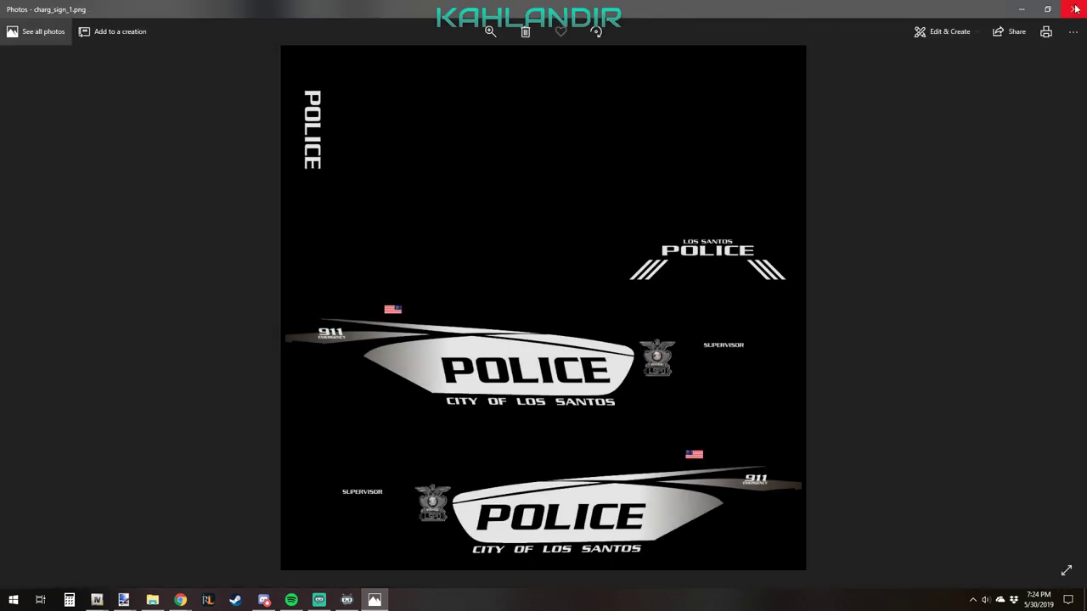
left_click(1075, 8)
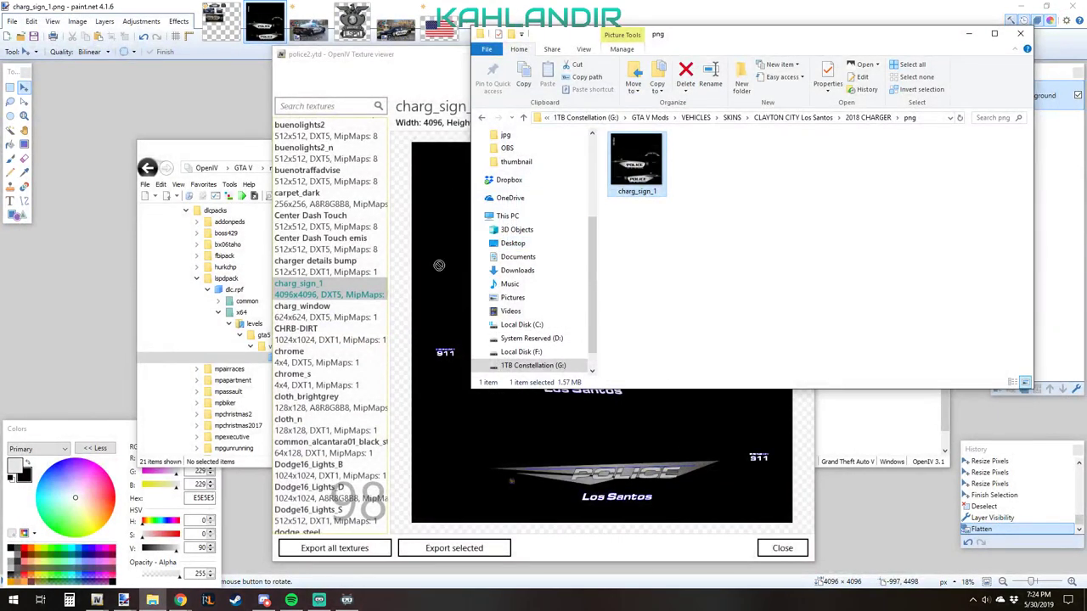
- Close the OpenIV texture viewer, enable edit mode for lspdpack.rpf, and open police2.ytd in the texture editor
left_click(467, 253)
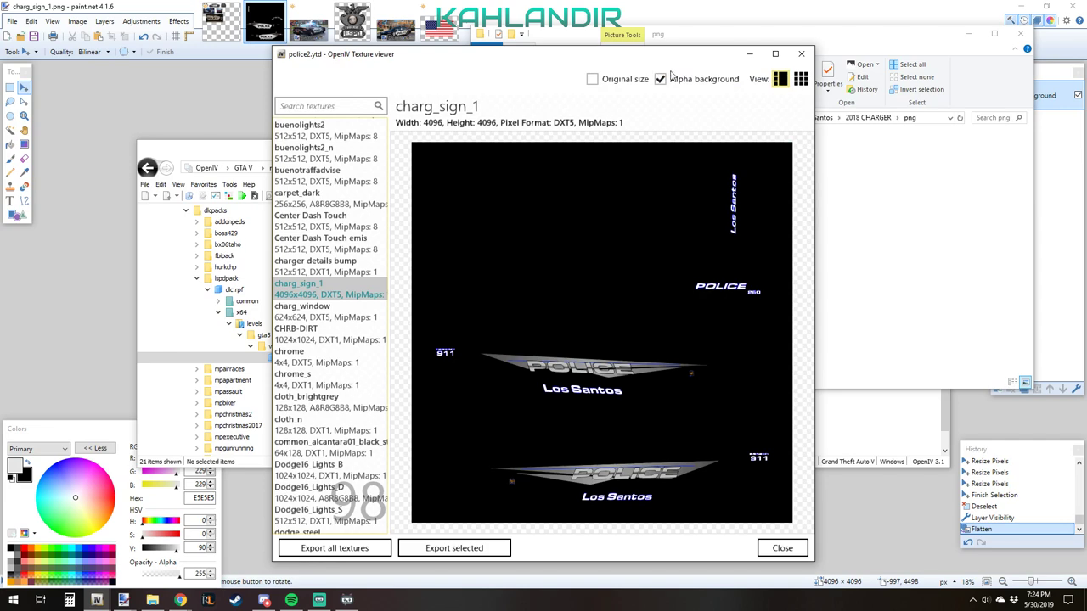
left_click(804, 54)
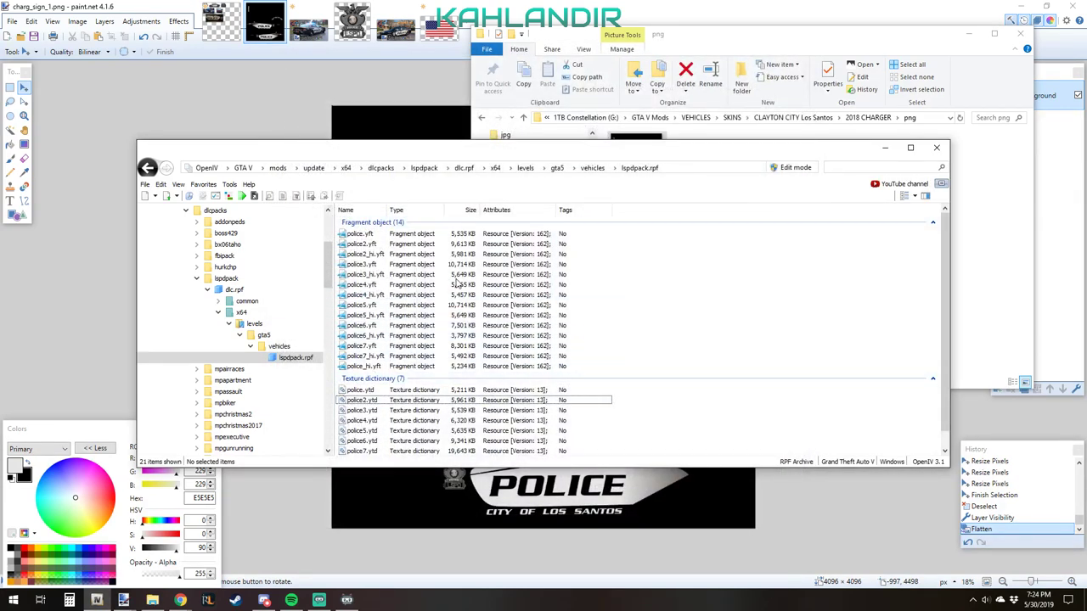
left_click(790, 167)
left_click(549, 339)
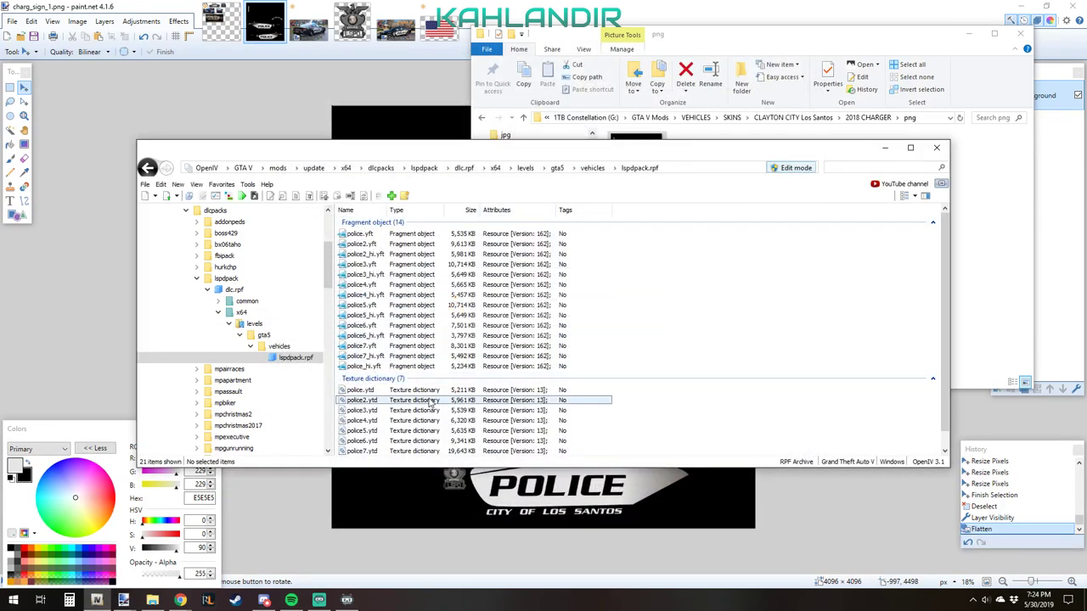
left_click(408, 400)
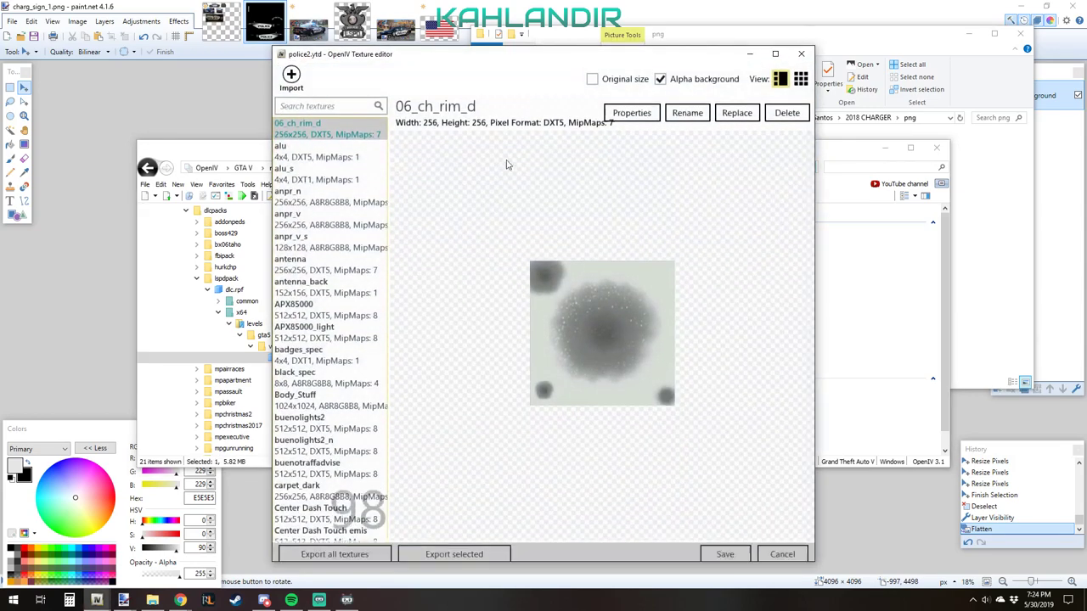
- Import charg_sign_1 from the png folder into police2.ytd with automatic texture format and no generated MipMap levels
left_click_drag(578, 61, 416, 74)
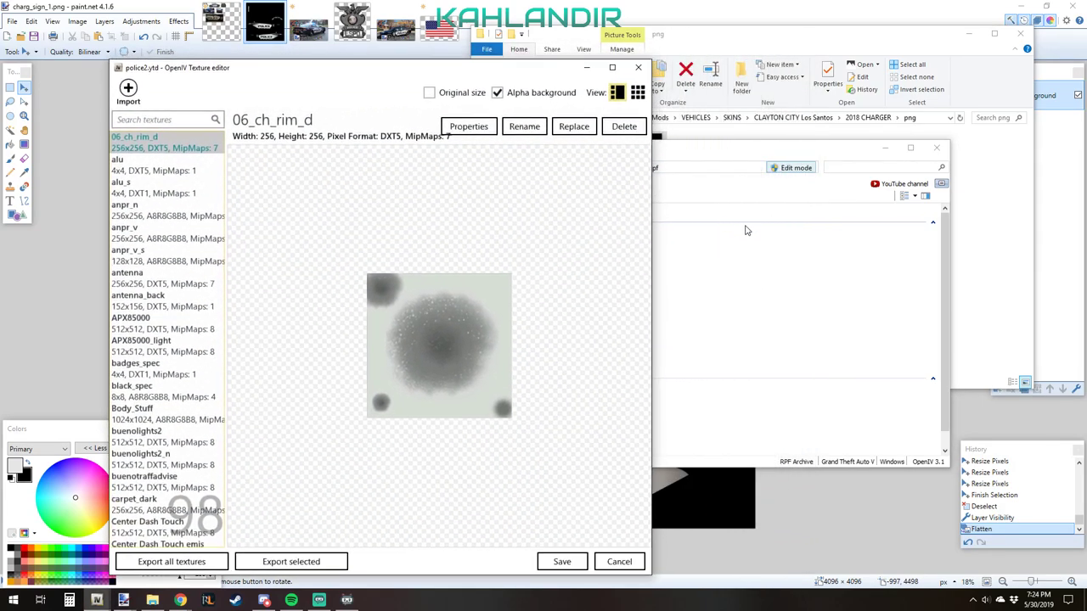
left_click(747, 138)
left_click_drag(637, 161, 374, 329)
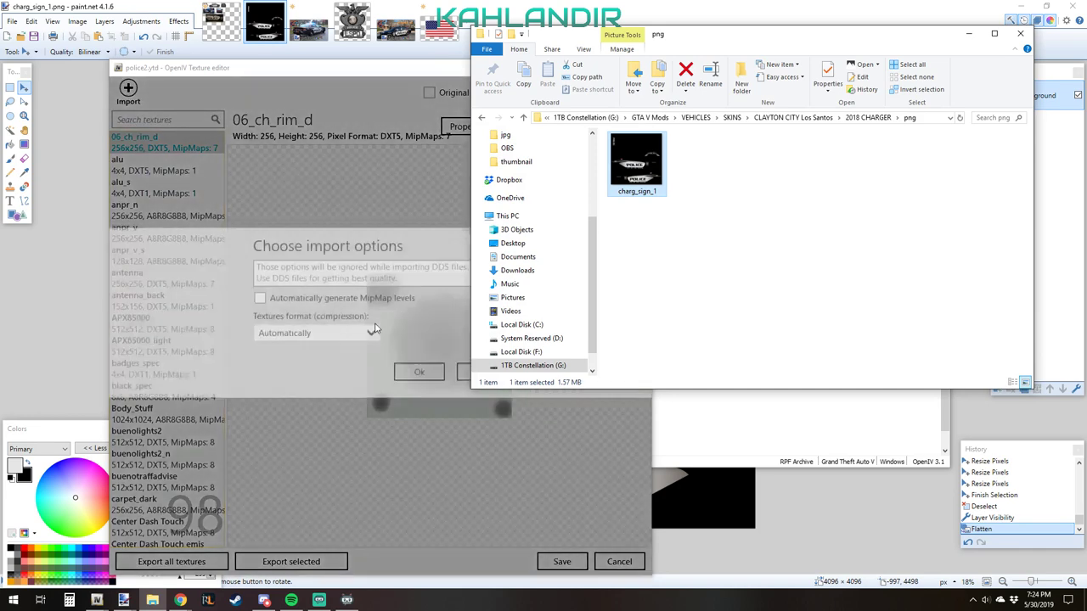
key("Return")
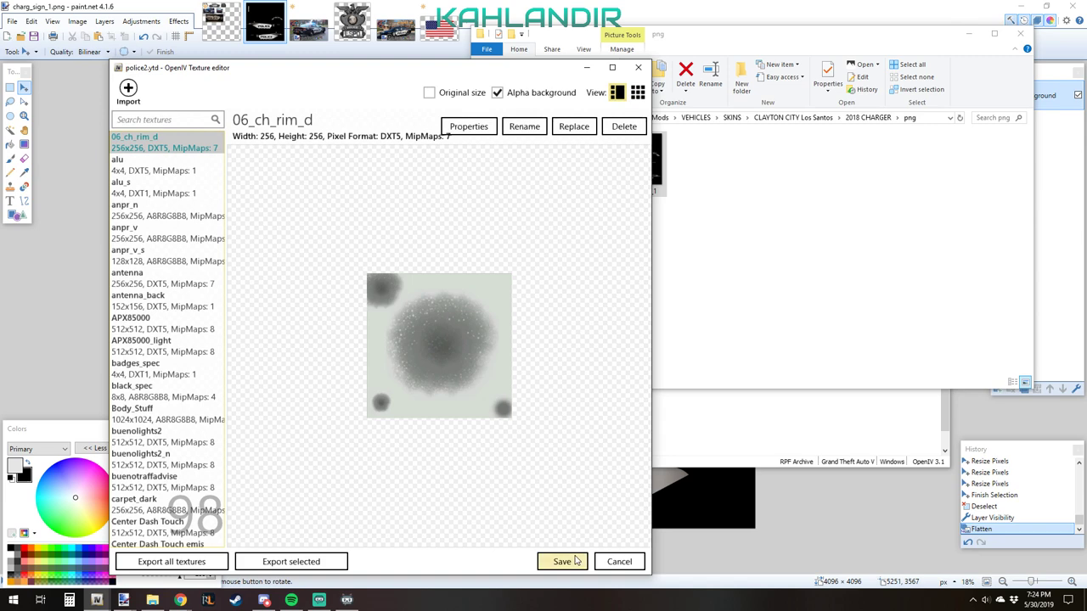
- Check the replaced charg_sign_1 texture in the list and save police2.ytd
left_click(170, 459)
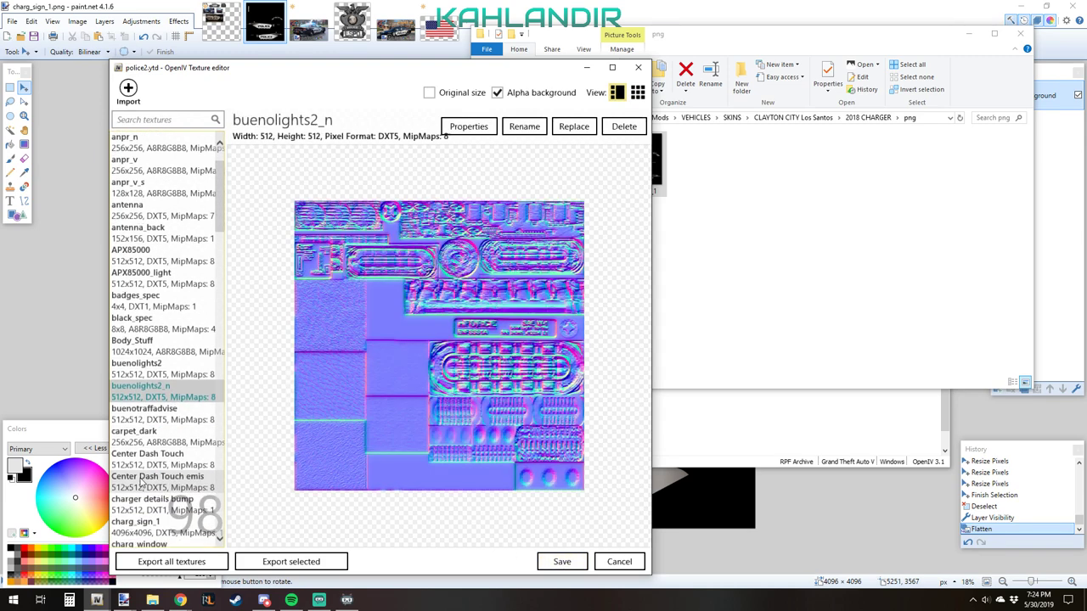
scroll(170, 476, "down", 2)
left_click(141, 440)
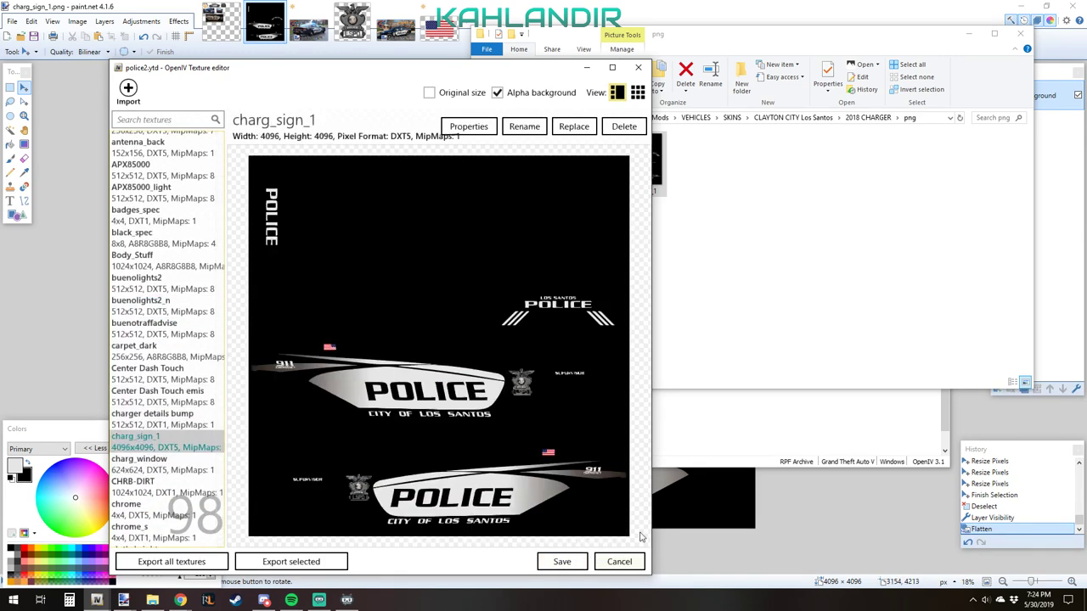
left_click(569, 560)
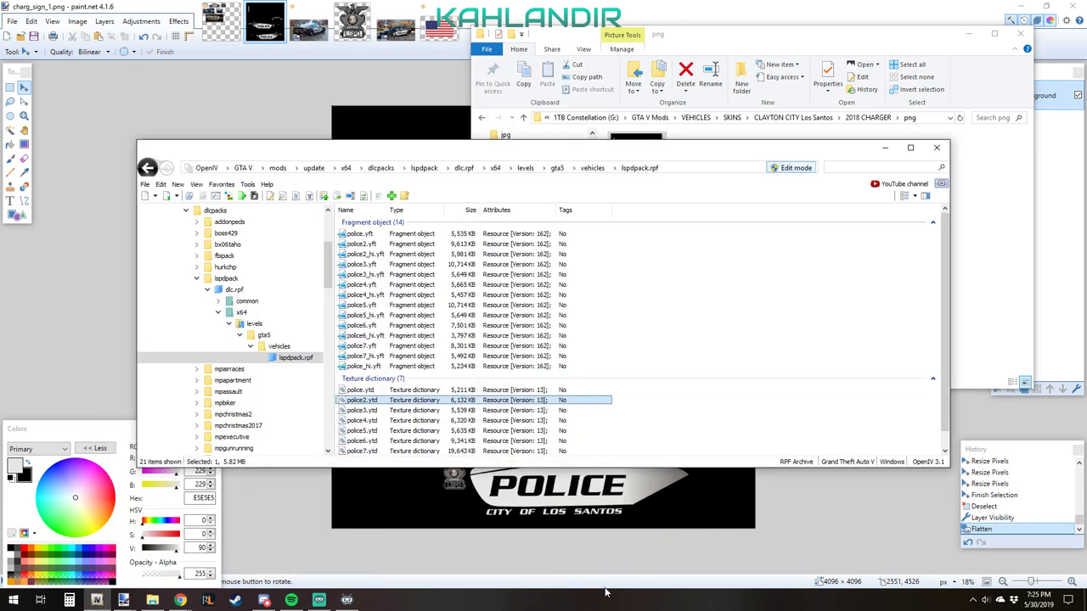
- Open police2_hi.yft in the model viewer and inspect the livery around both sides and the rear of the car
double_click(362, 256)
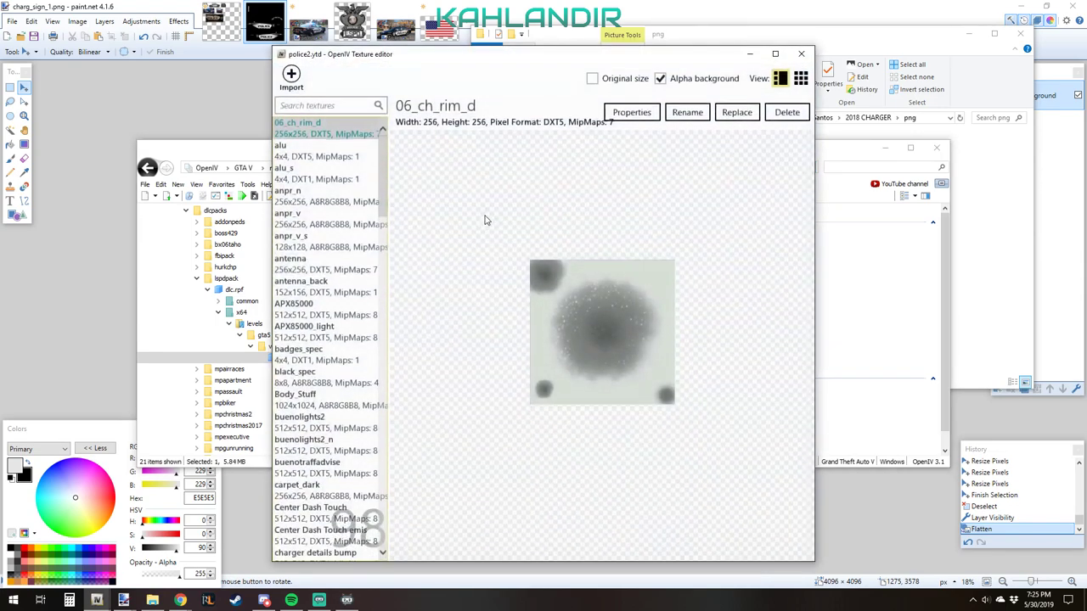
left_click(801, 54)
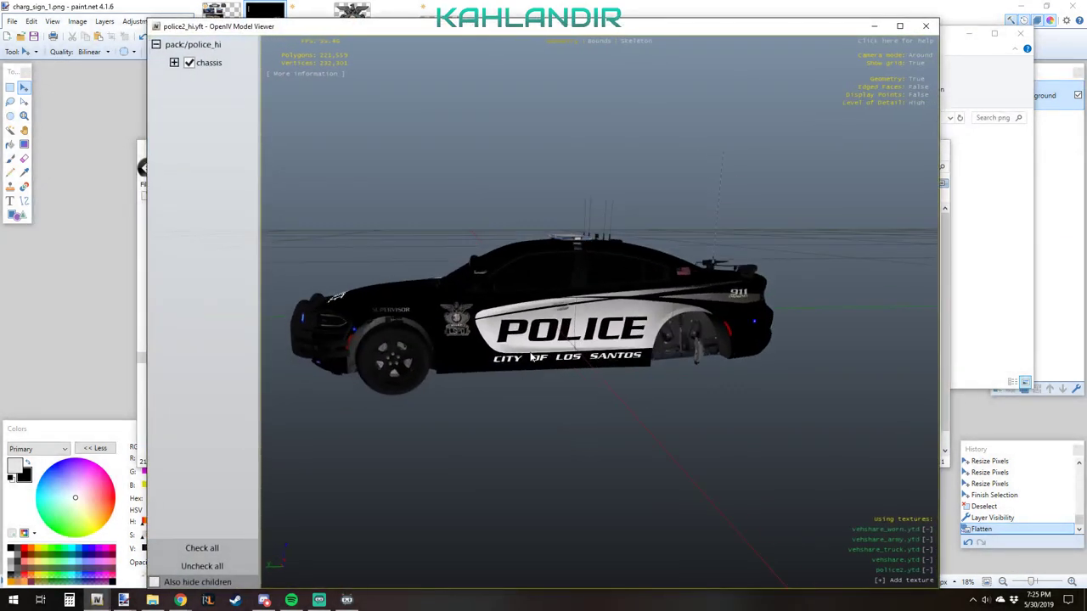
scroll(473, 398, "up", 2)
left_click_drag(311, 382, 218, 364)
left_click_drag(653, 331, 480, 231)
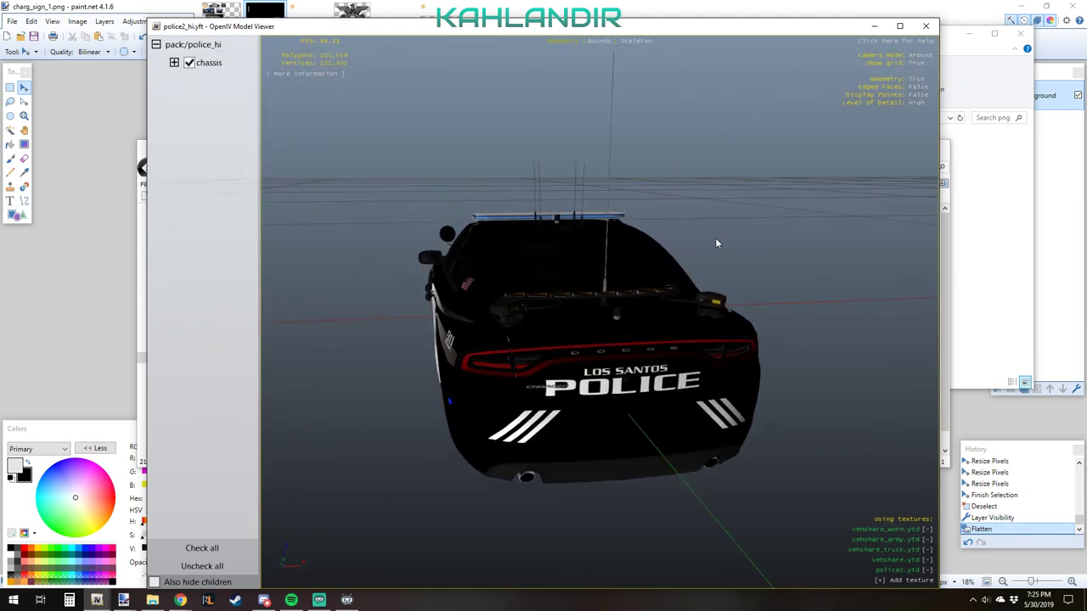
left_click_drag(409, 370, 831, 377)
left_click_drag(574, 367, 659, 322)
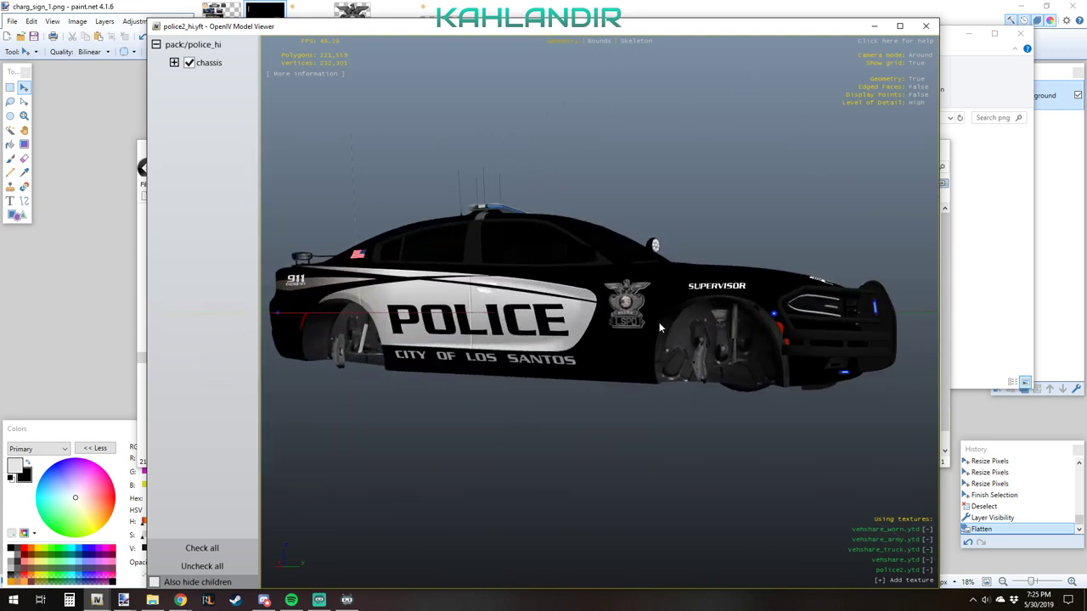
- Inspect the rear lettering and door graphics on the police2_hi model up close, then close the model viewer
left_click_drag(484, 327, 513, 344)
scroll(597, 347, "up", 5)
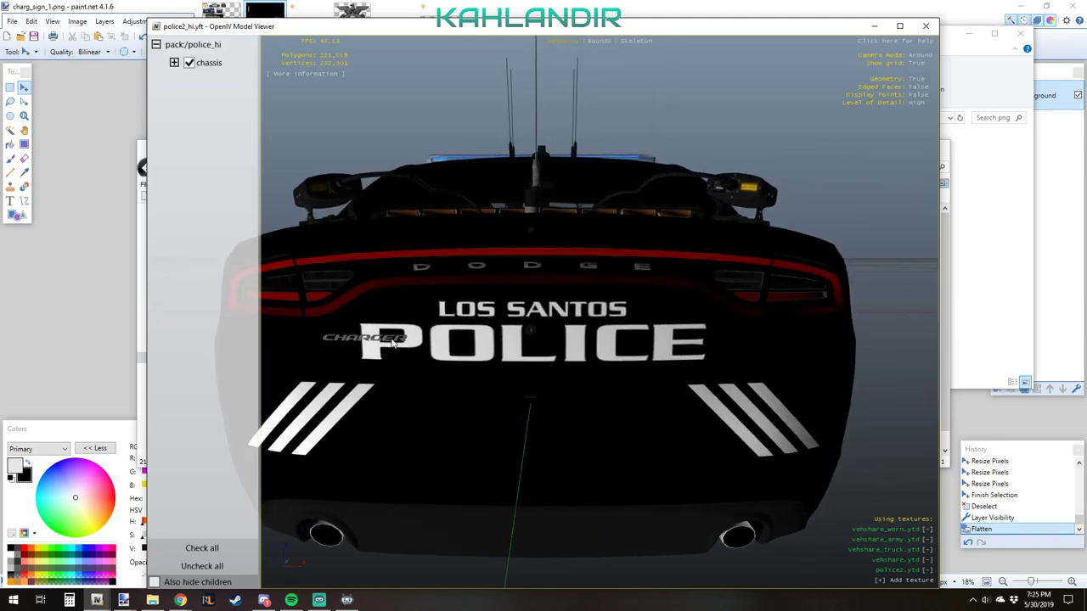
left_click_drag(380, 344, 551, 340)
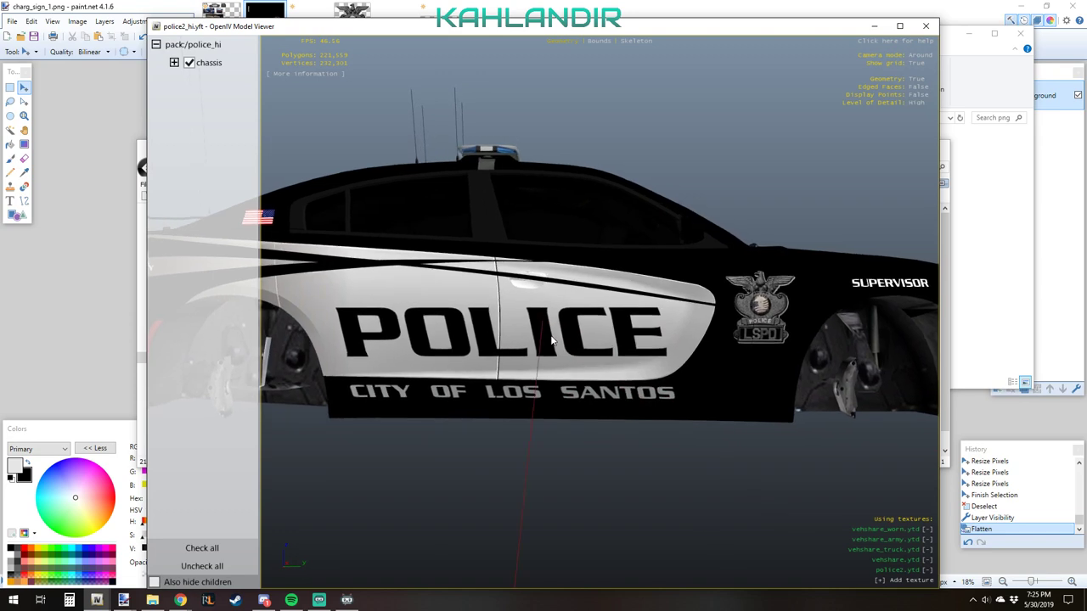
left_click_drag(534, 286, 654, 331)
left_click_drag(601, 308, 752, 279)
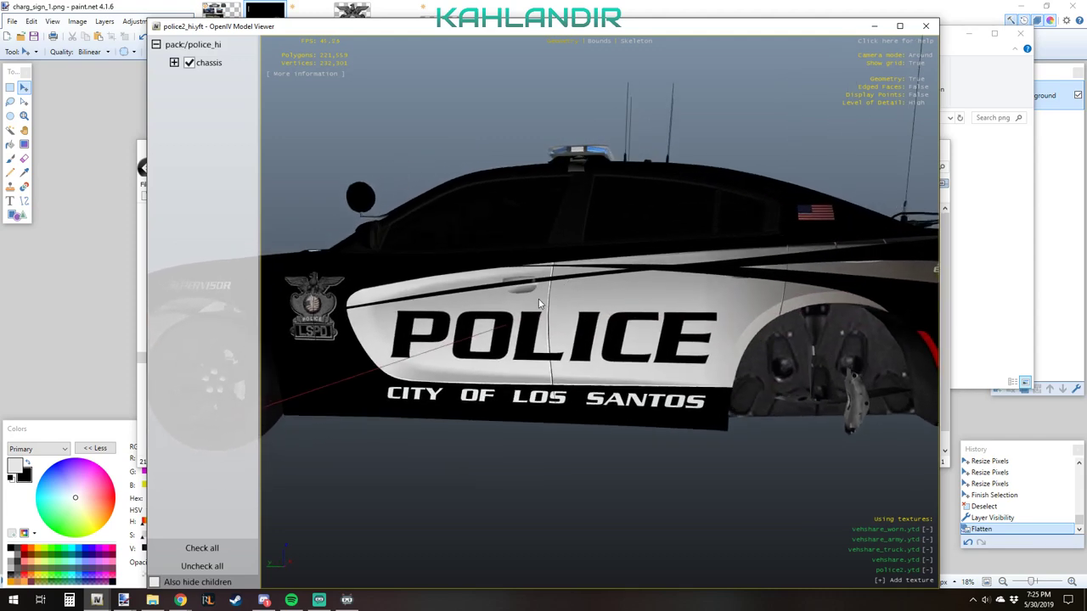
left_click_drag(553, 320, 695, 282)
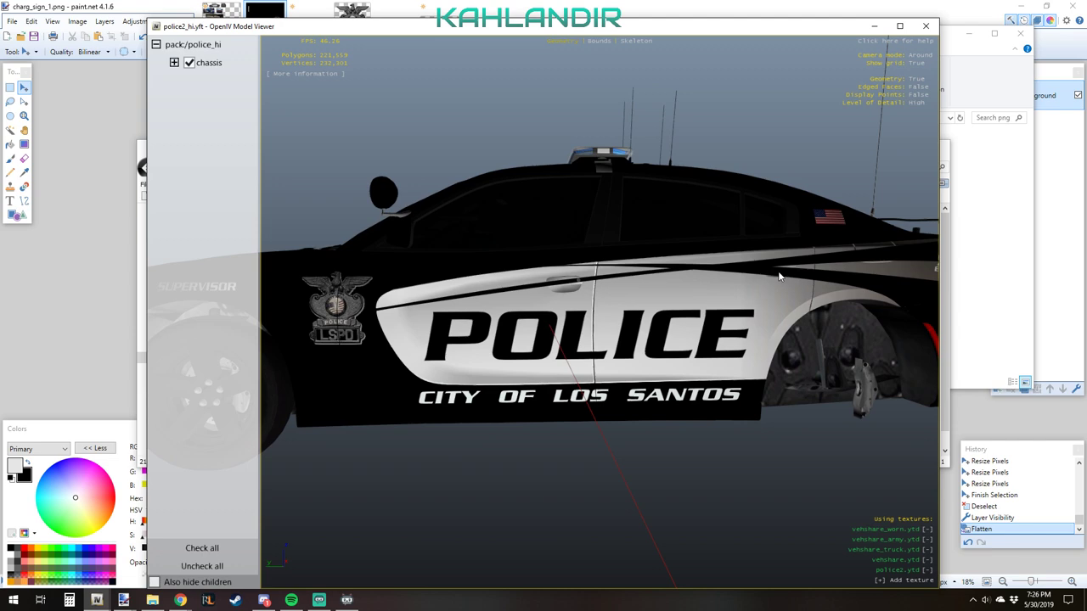
left_click_drag(558, 354, 501, 361)
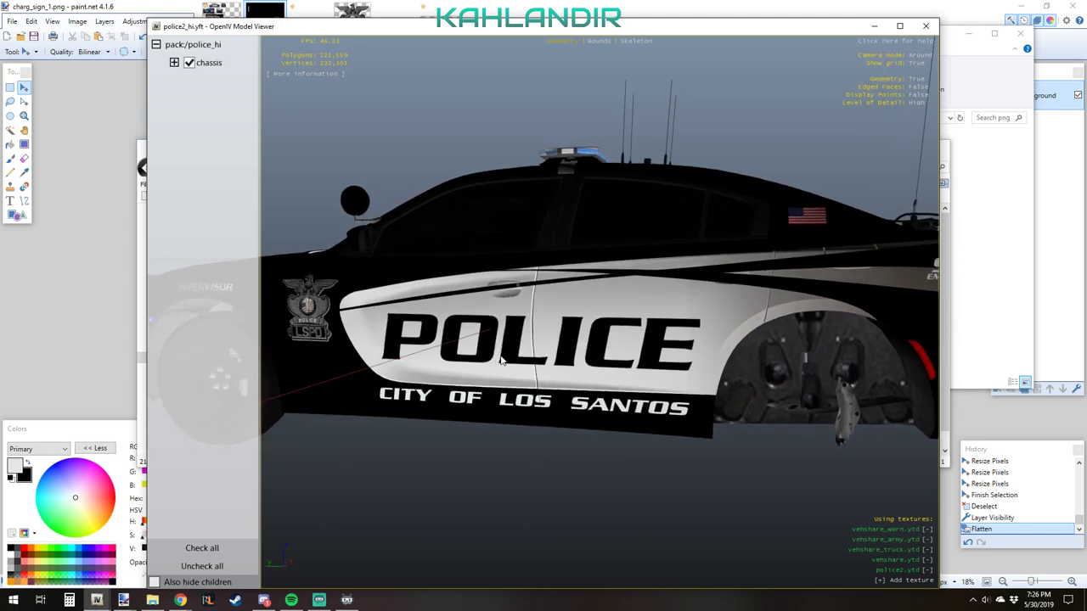
left_click(928, 28)
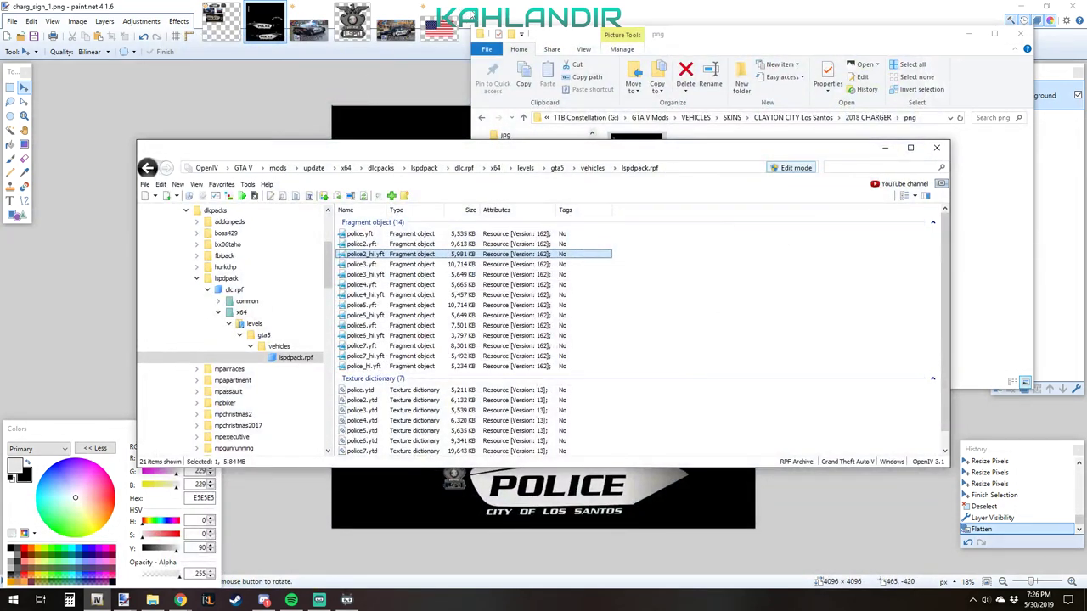
- Switch to paint.net, undo the flatten on charg_sign_1, and review the restored layers
left_click(532, 7)
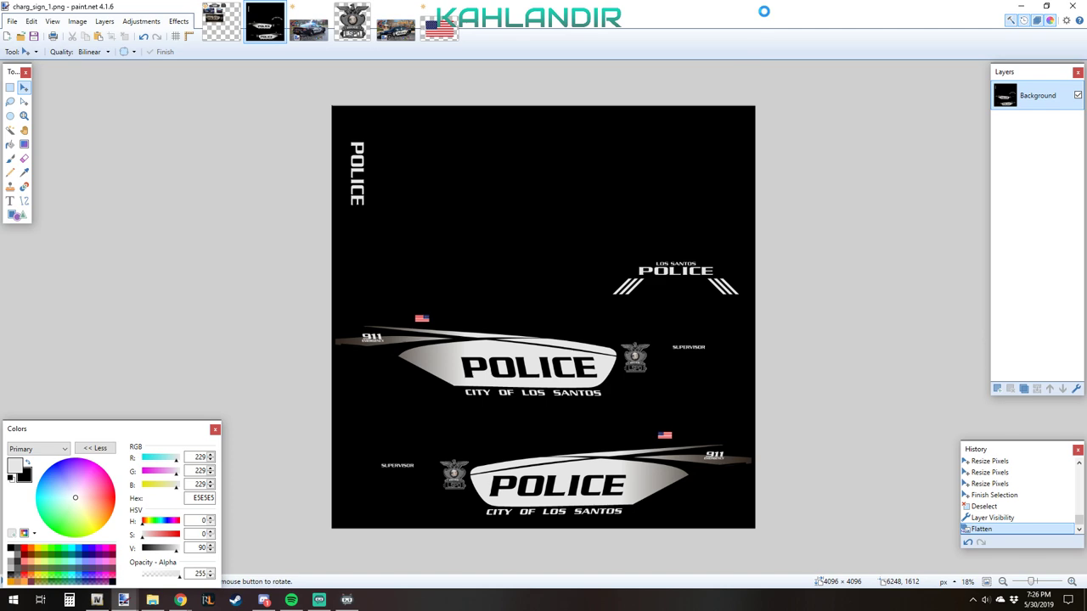
key("ctrl+z")
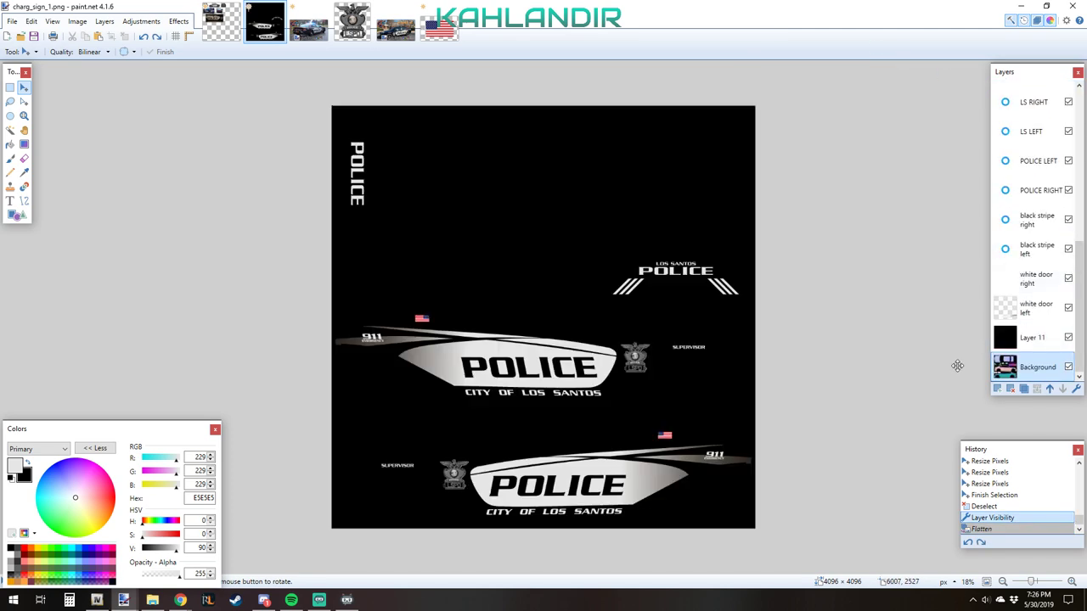
scroll(1038, 327, "up", 5)
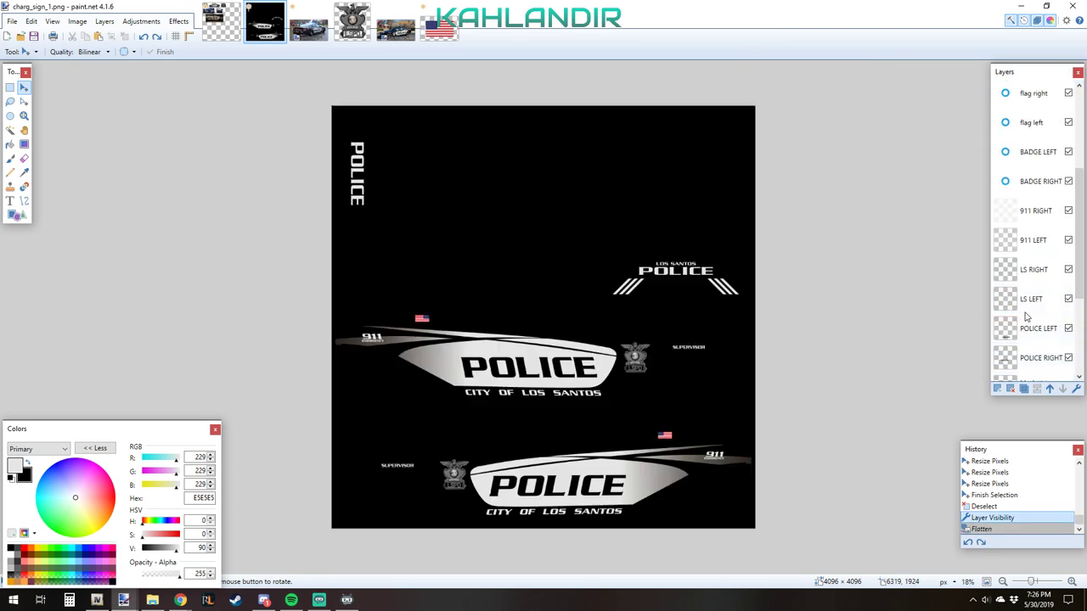
scroll(1035, 320, "up", 2)
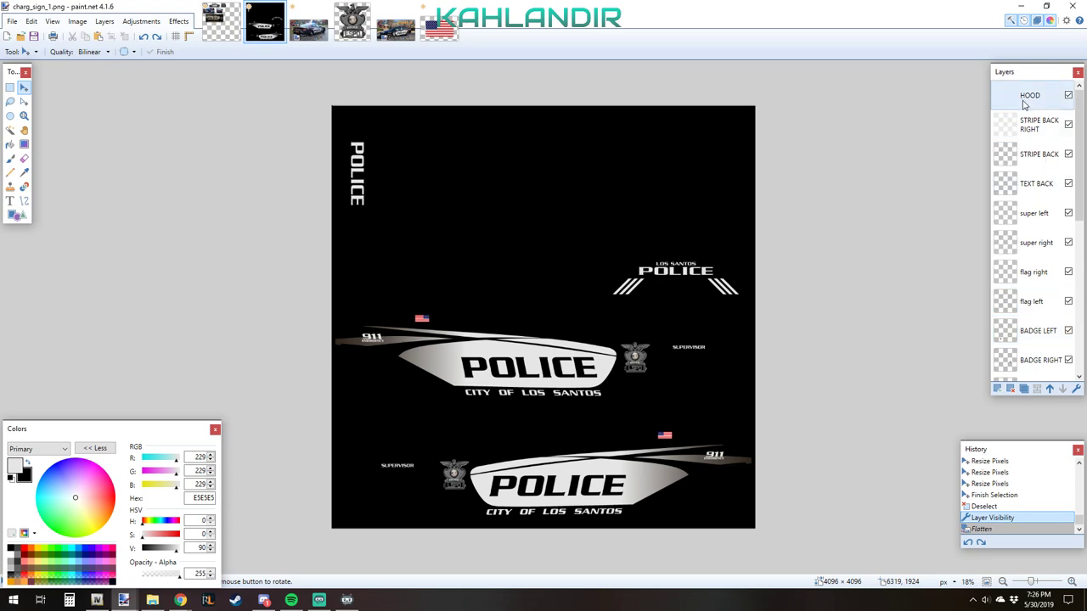
scroll(1044, 302, "down", 5)
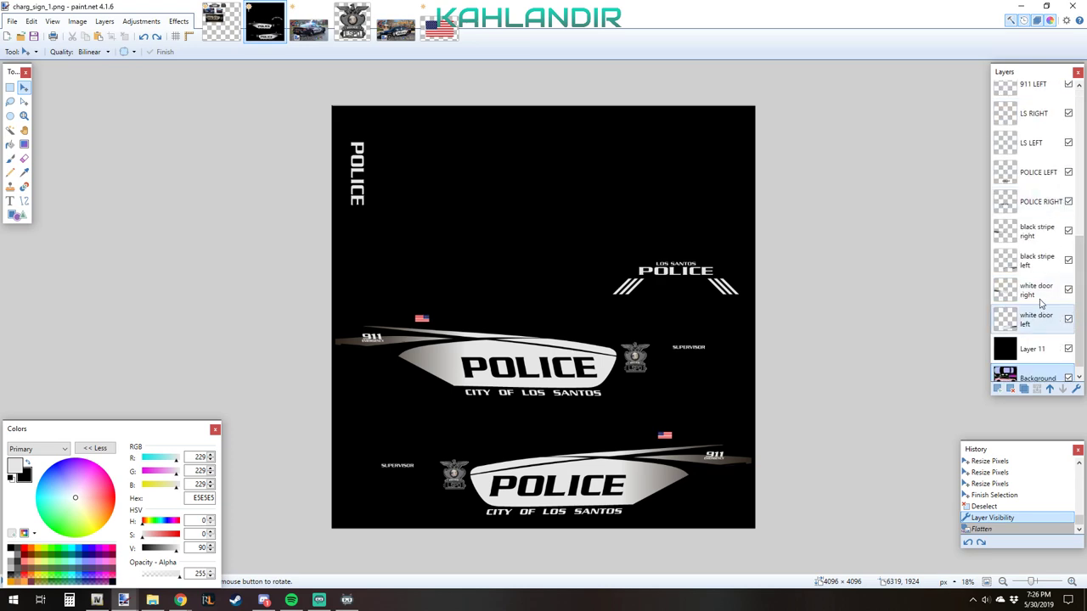
- Select the white door right layer and check its layer properties
left_click(1033, 297)
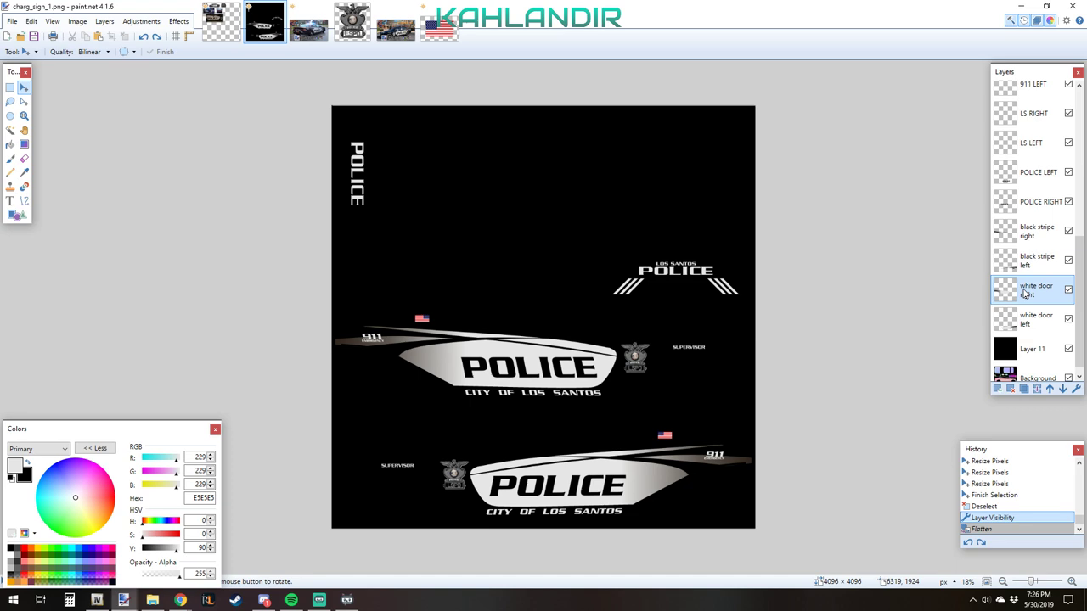
double_click(1026, 293)
left_click(550, 343)
scroll(1064, 364, "down", 1)
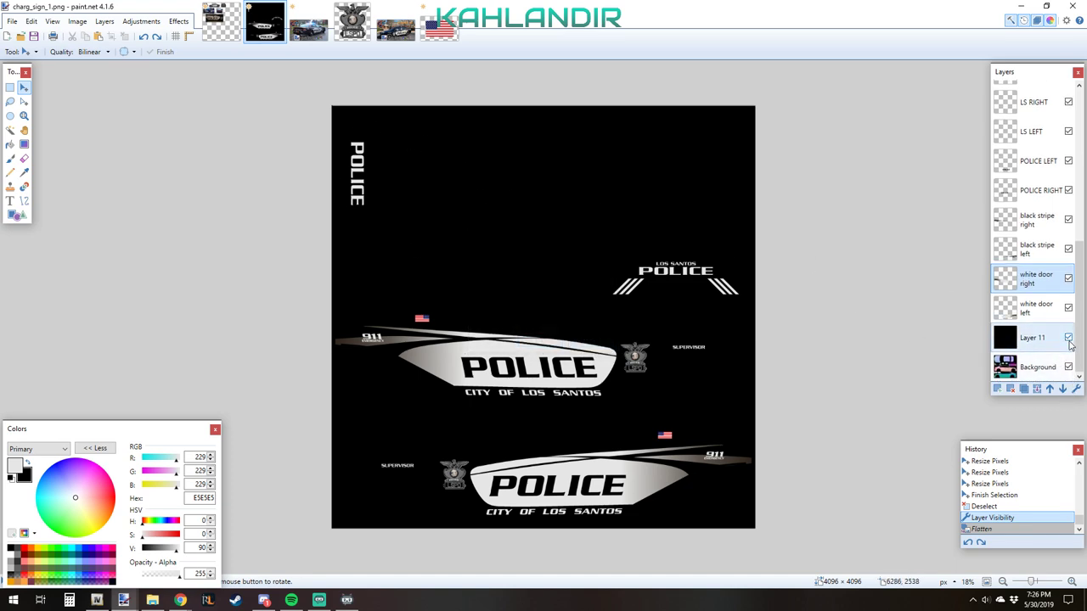
- Hide the black Layer 11 in charg_sign_1.png and examine the livery over the car template around the doors
left_click(1069, 337)
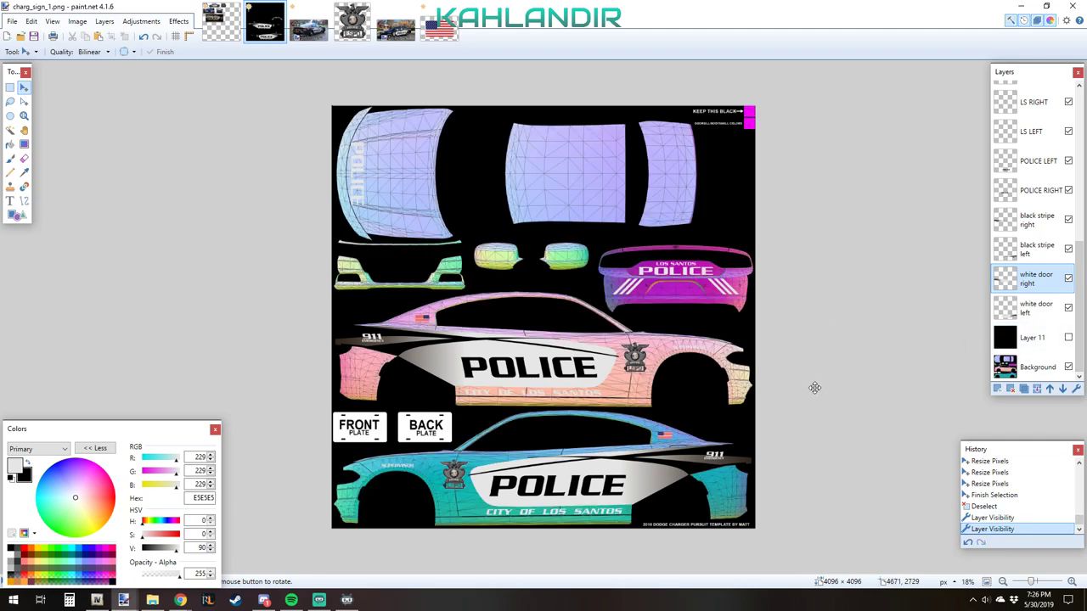
scroll(546, 467, "up", 3)
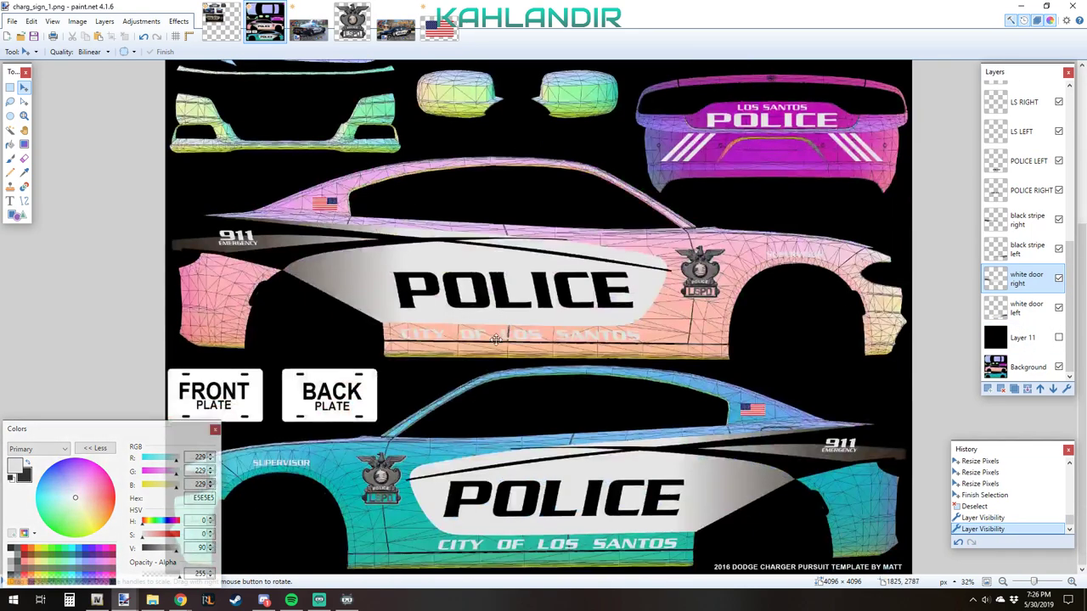
scroll(520, 258, "up", 5)
scroll(594, 272, "down", 6)
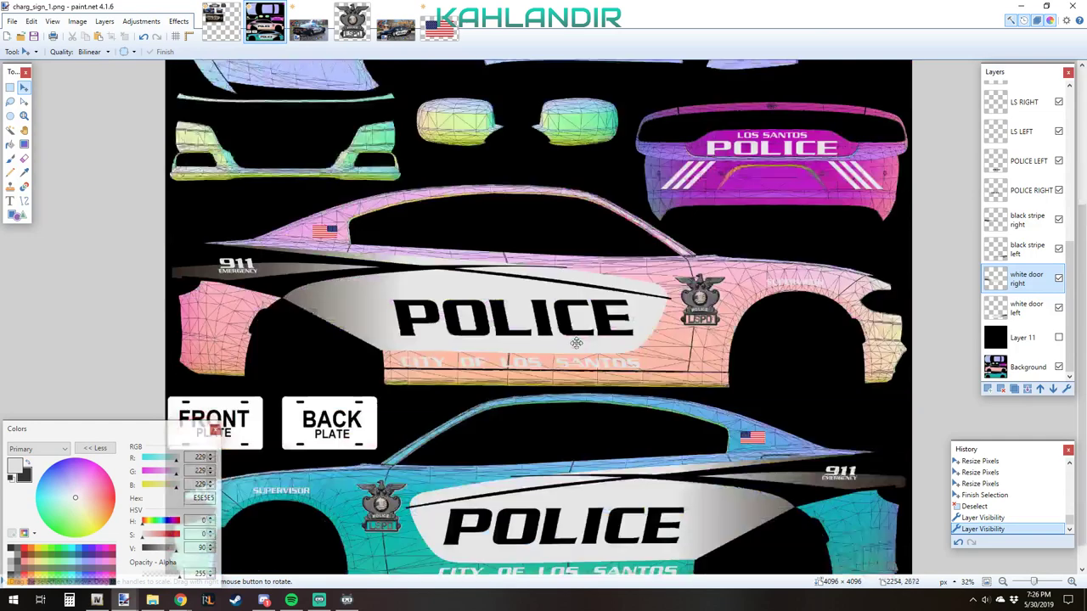
scroll(439, 249, "up", 2, "ctrl")
scroll(439, 249, "up", 2)
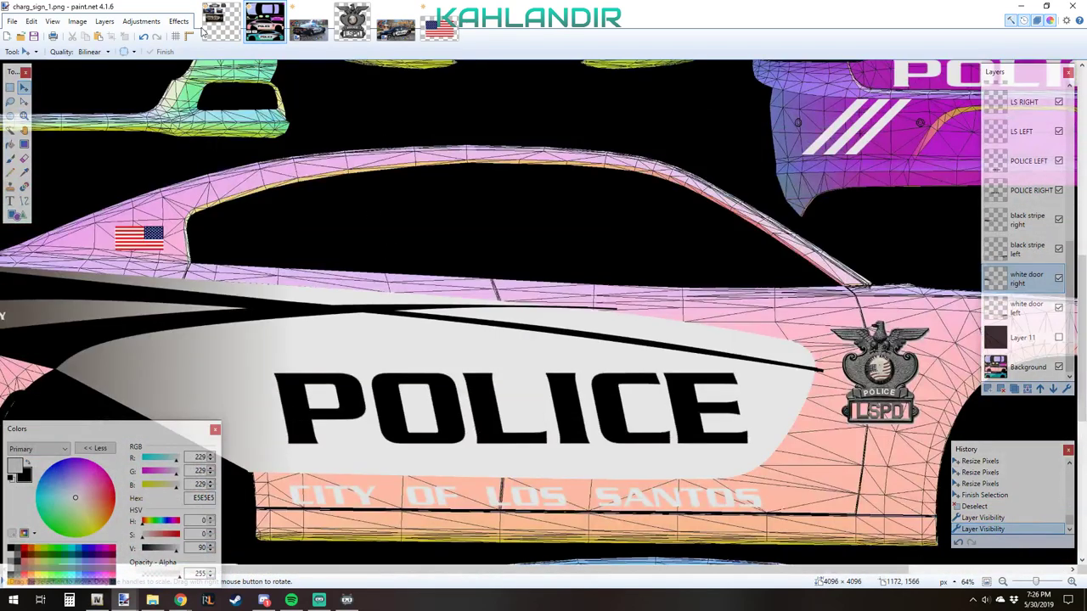
- Lower the opacity of the white door right layer and set the white door left layer's opacity to 127
double_click(988, 279)
left_click(584, 330)
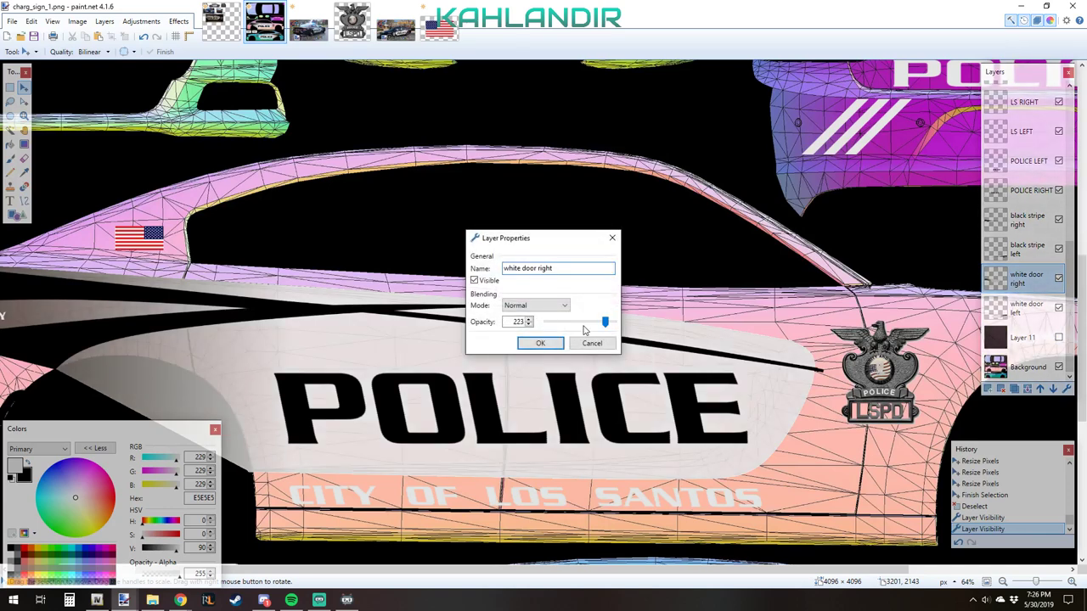
left_click(584, 330)
left_click(543, 343)
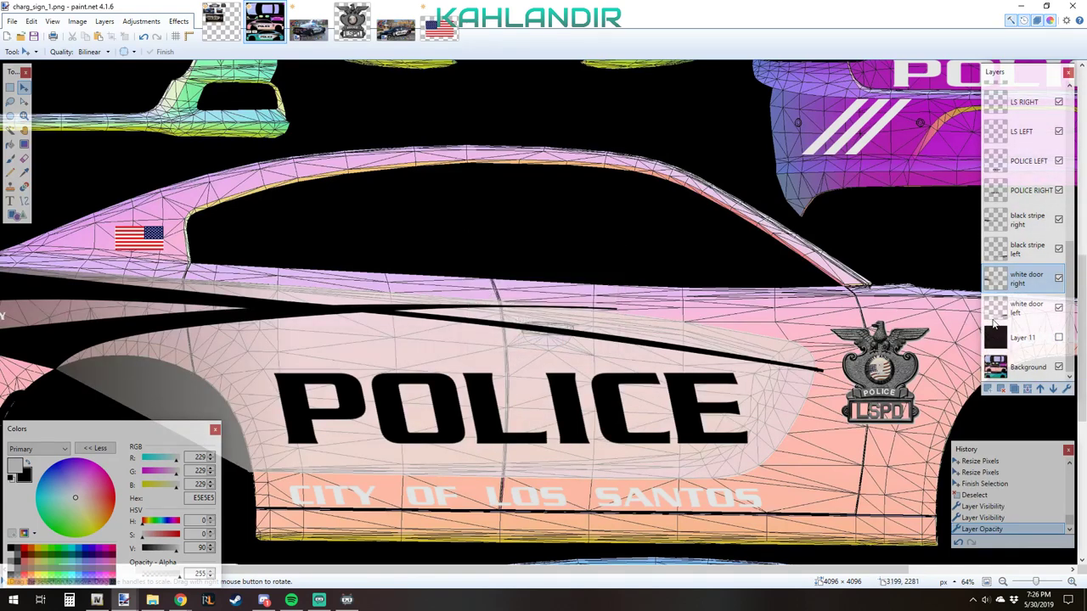
double_click(998, 310)
left_click(583, 323)
left_click(581, 323)
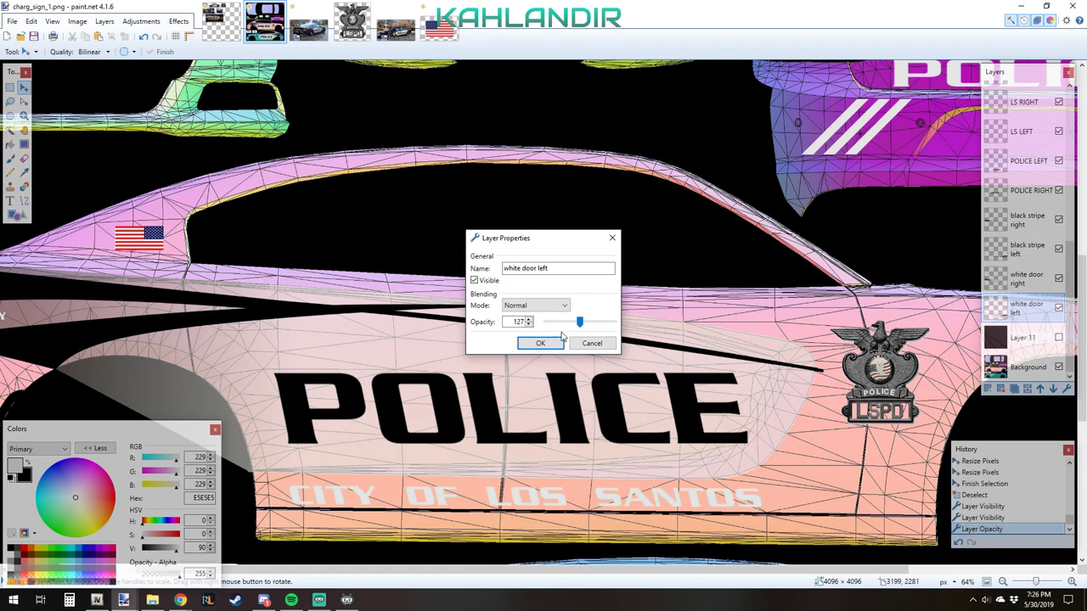
left_click(540, 343)
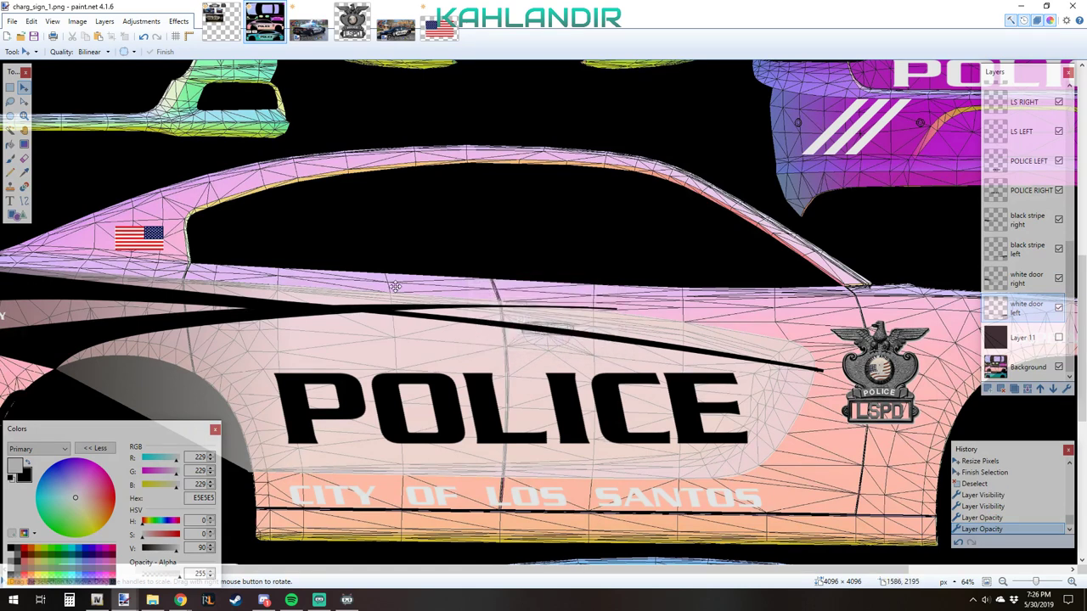
- Open charger_sign_1.pdn from the Deschutes County Oregon (lssd) folder in SKINS
left_click(21, 38)
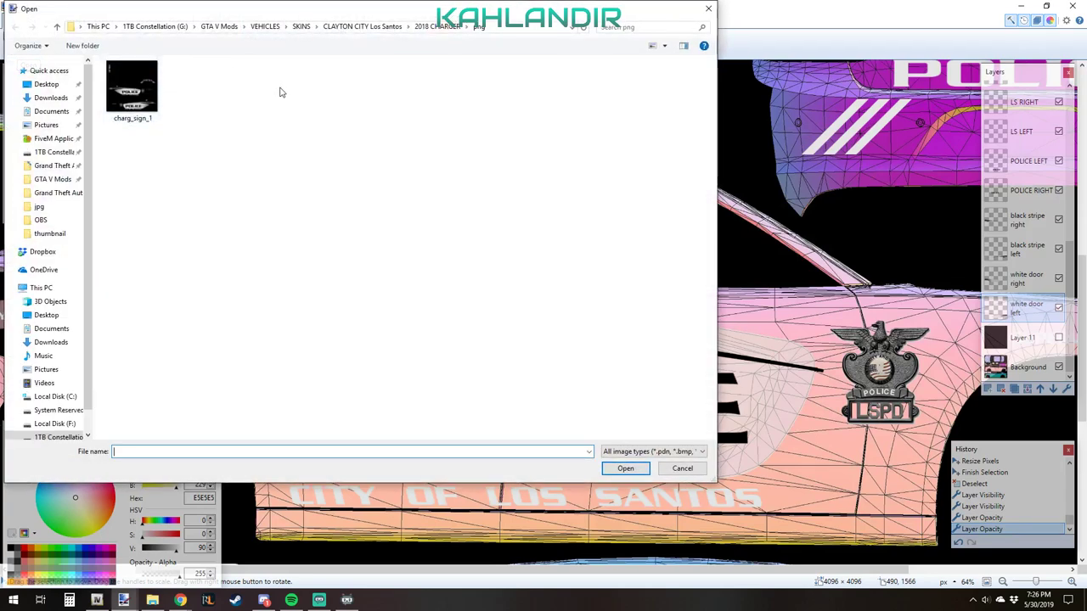
left_click(298, 27)
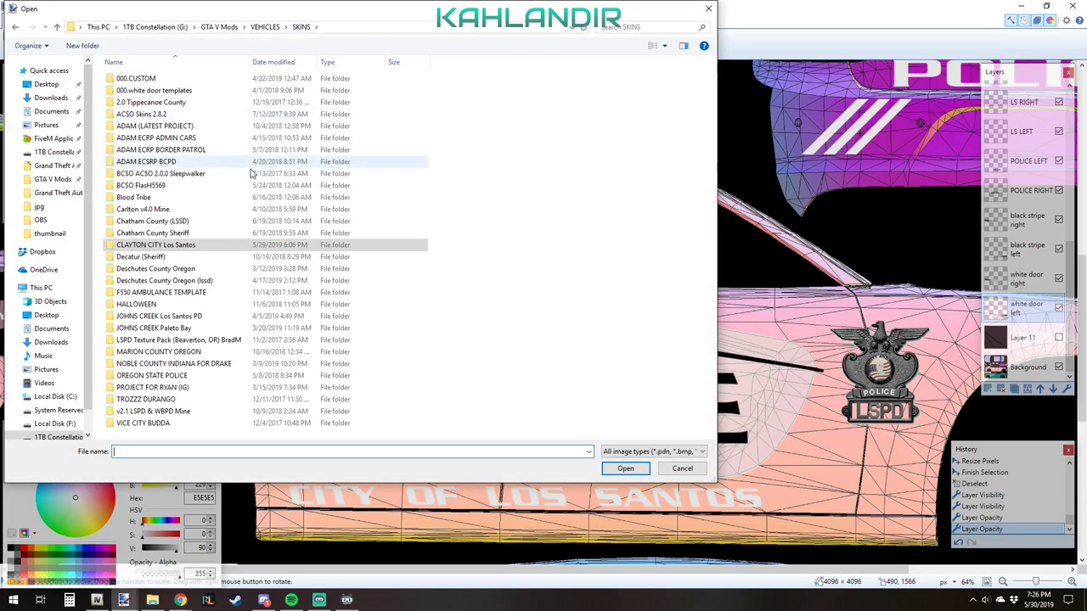
left_click(158, 247)
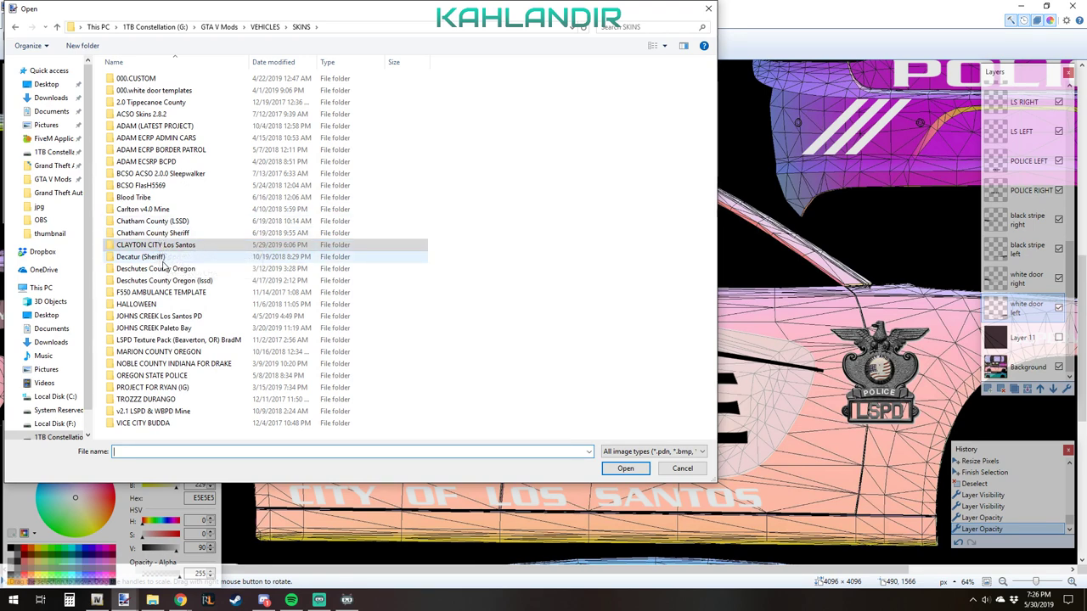
double_click(160, 282)
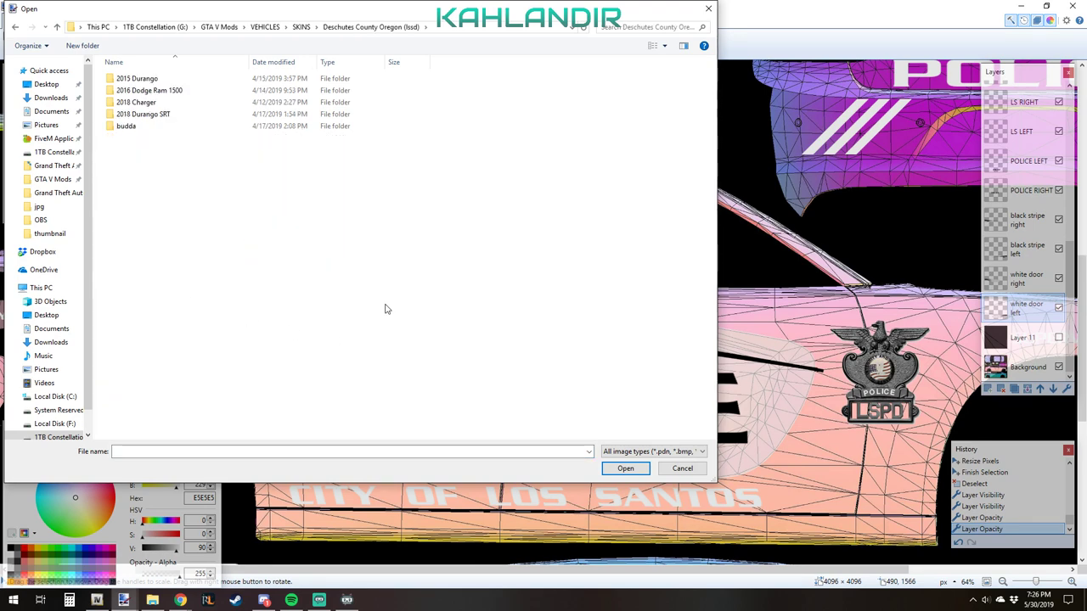
double_click(192, 87)
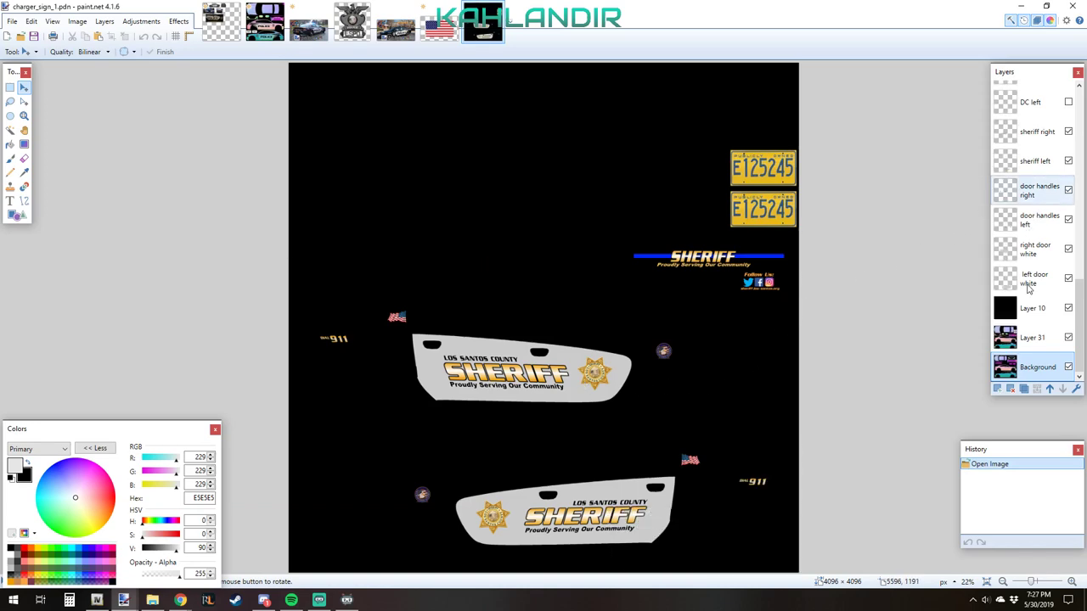
- Find the door handles right layer in charger_sign_1.pdn and copy its contents
scroll(1047, 274, "up", 3)
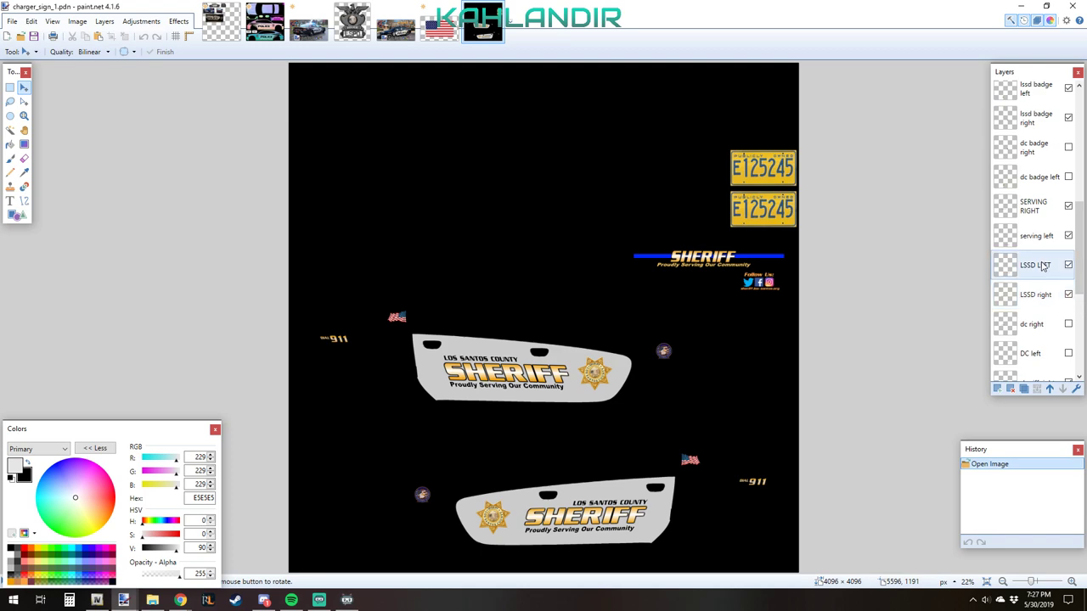
scroll(1045, 276, "down", 3)
scroll(1042, 287, "down", 3)
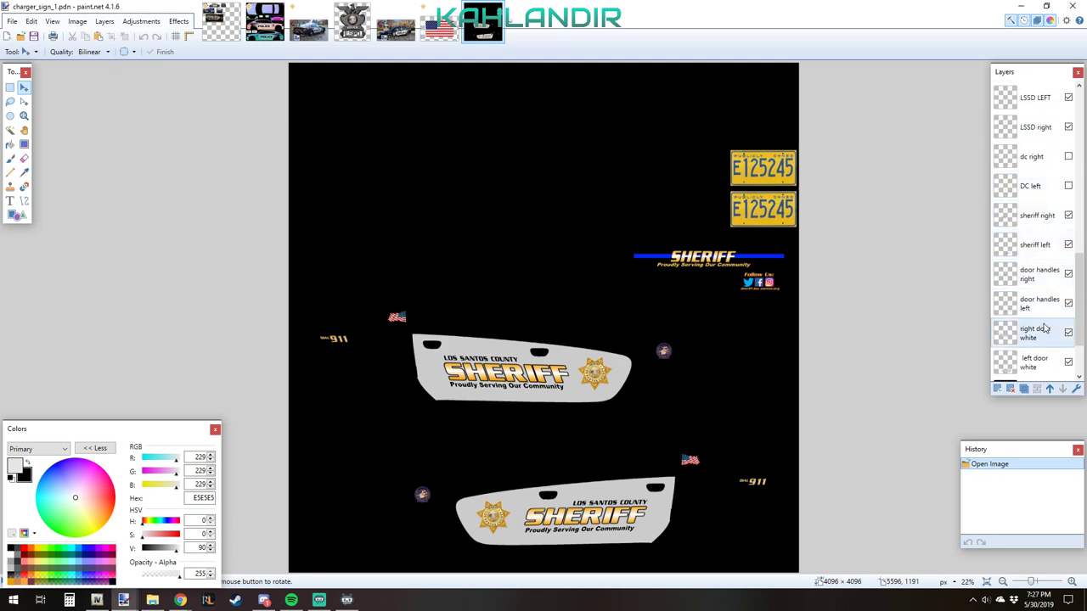
scroll(1046, 325, "down", 3)
left_click(1028, 196)
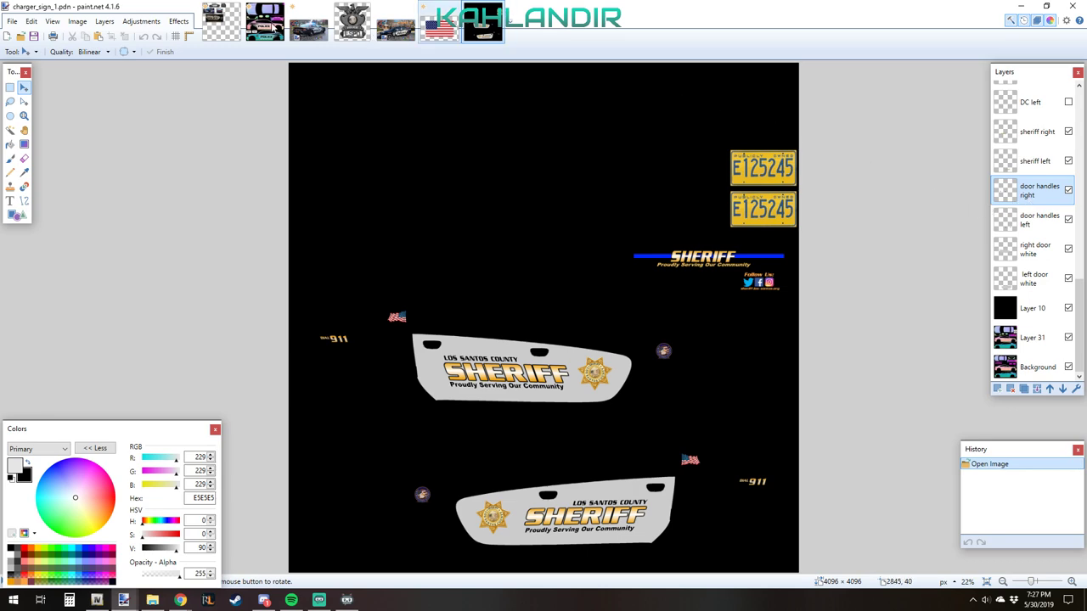
left_click(265, 21)
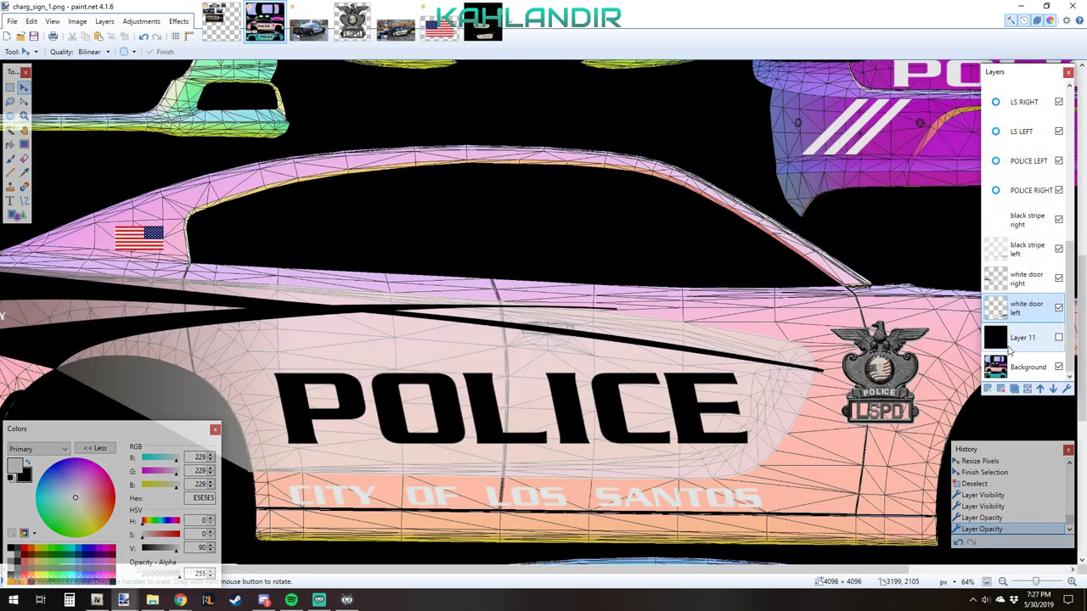
left_click(476, 32)
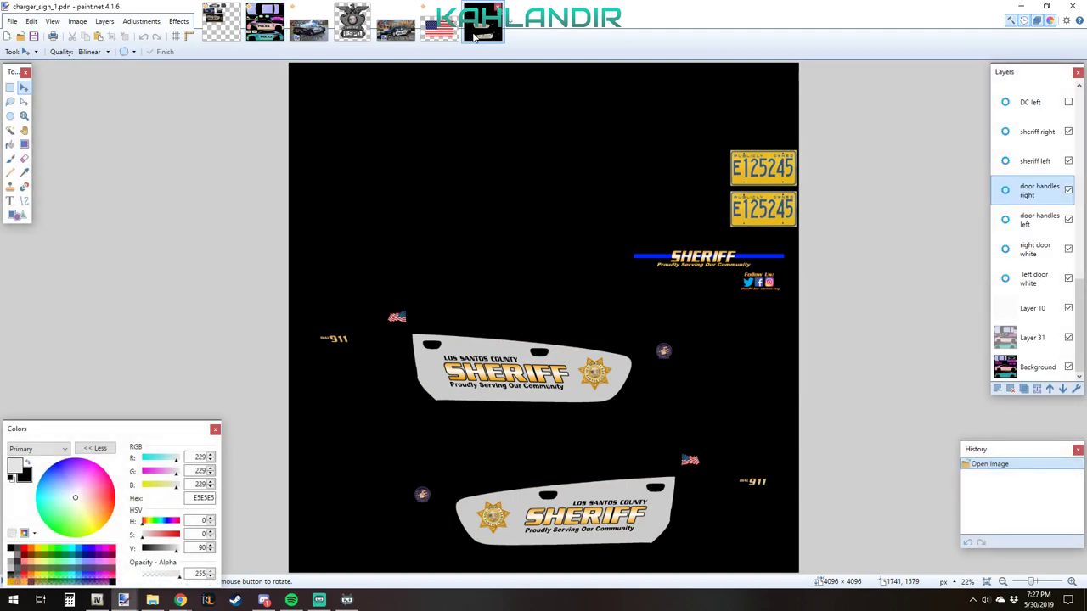
- In charg_sign_1.png, add a layer named "door handle right" above white door right and paste the copied door handles into it
left_click(220, 22)
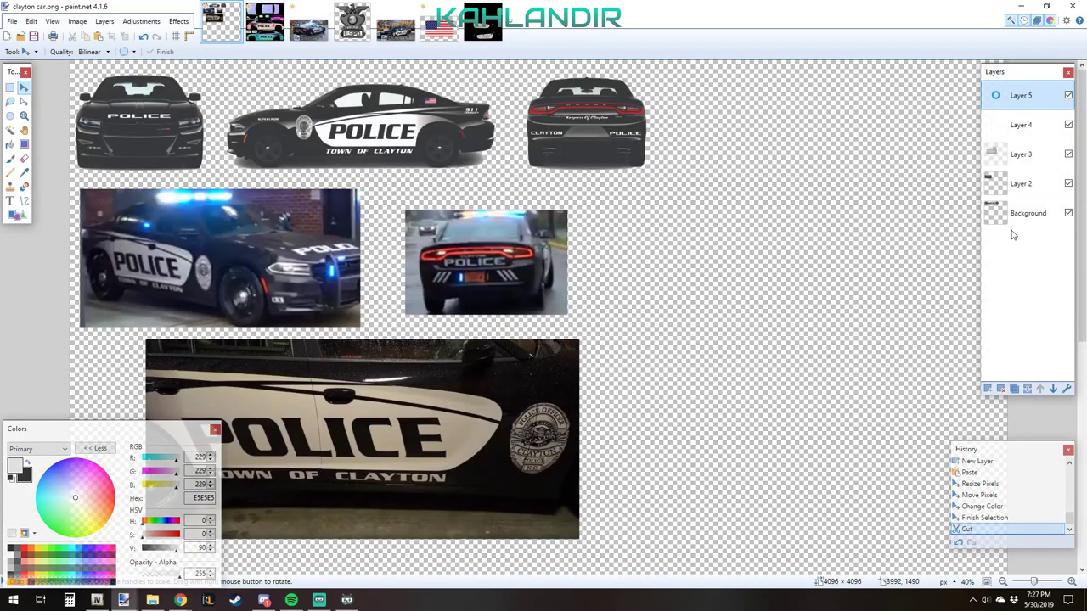
left_click(265, 21)
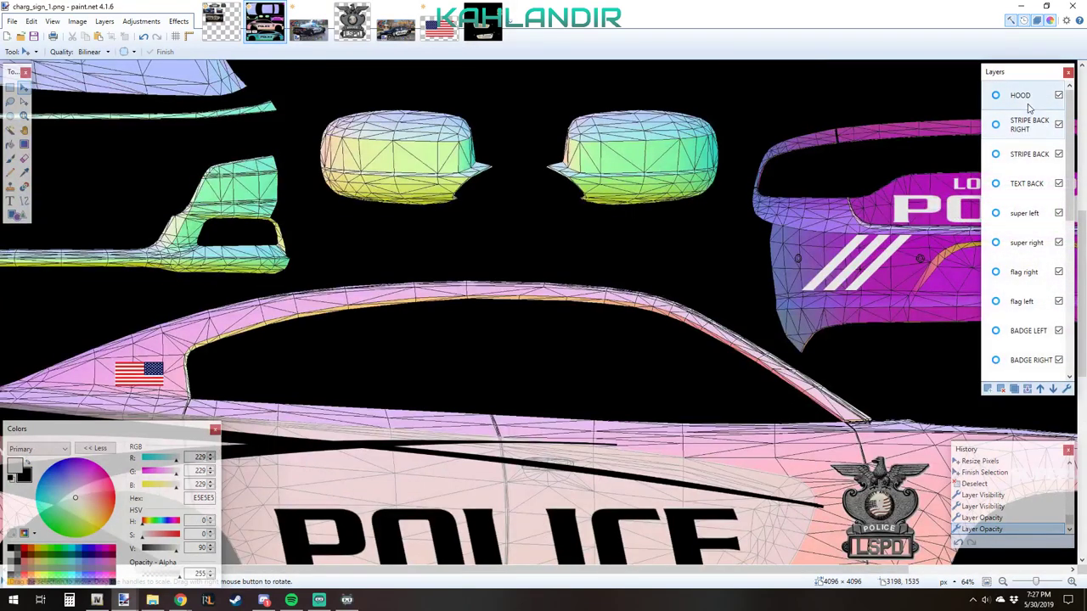
scroll(1006, 371, "down", 5)
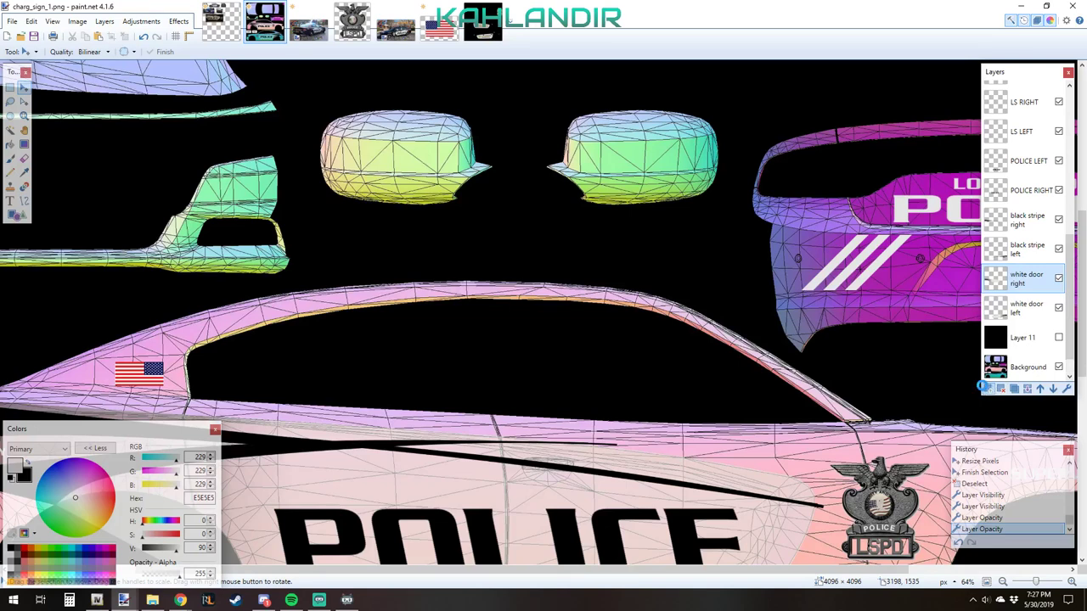
left_click(986, 387)
double_click(1022, 279)
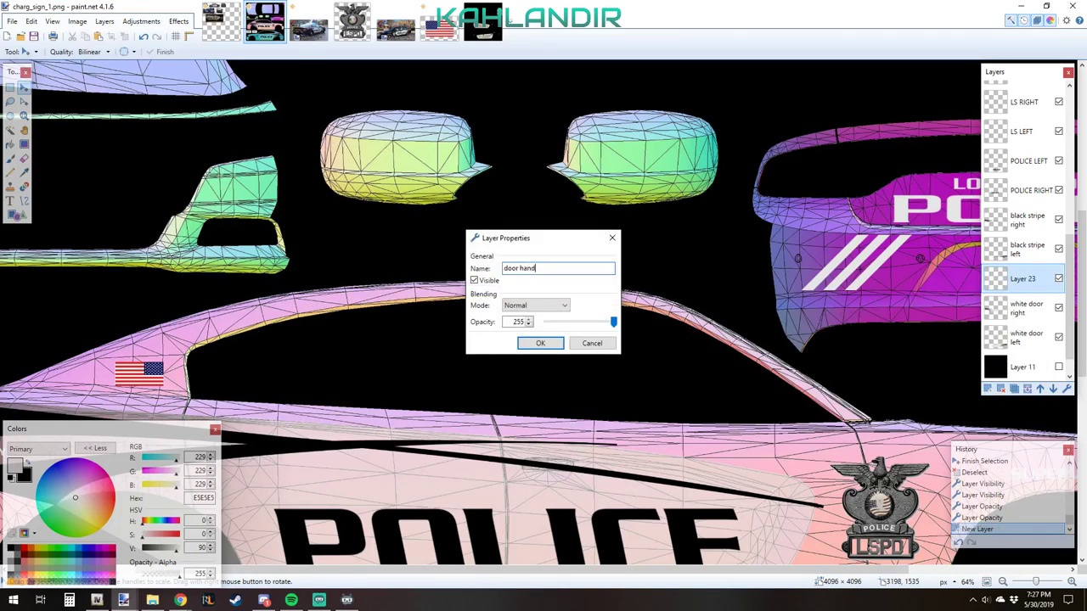
type("door handle right")
key("Return")
key("ctrl+v")
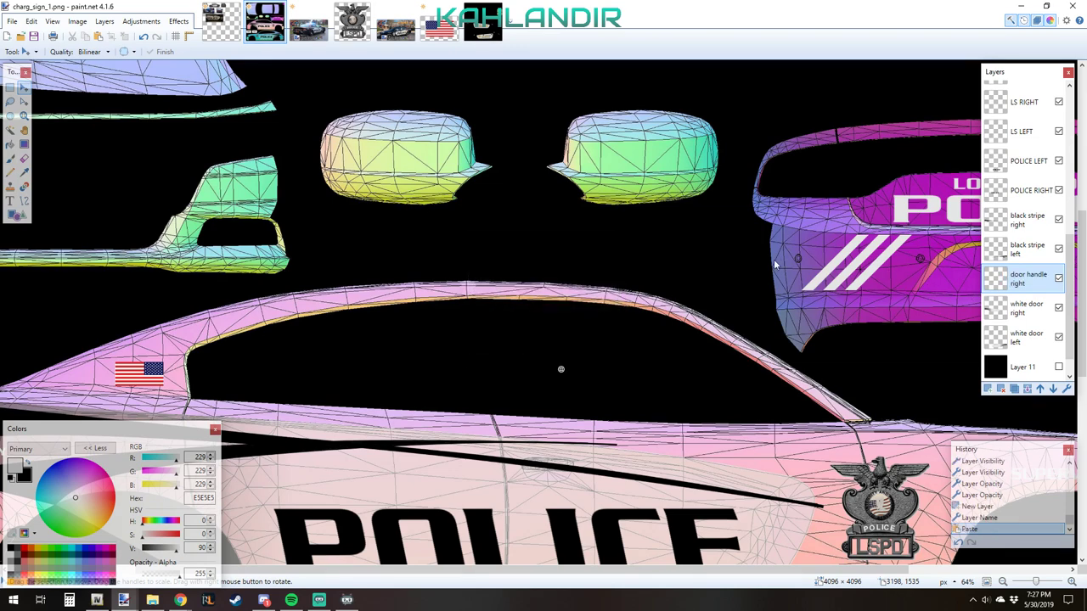
scroll(677, 354, "down", 2)
scroll(272, 378, "up", 4)
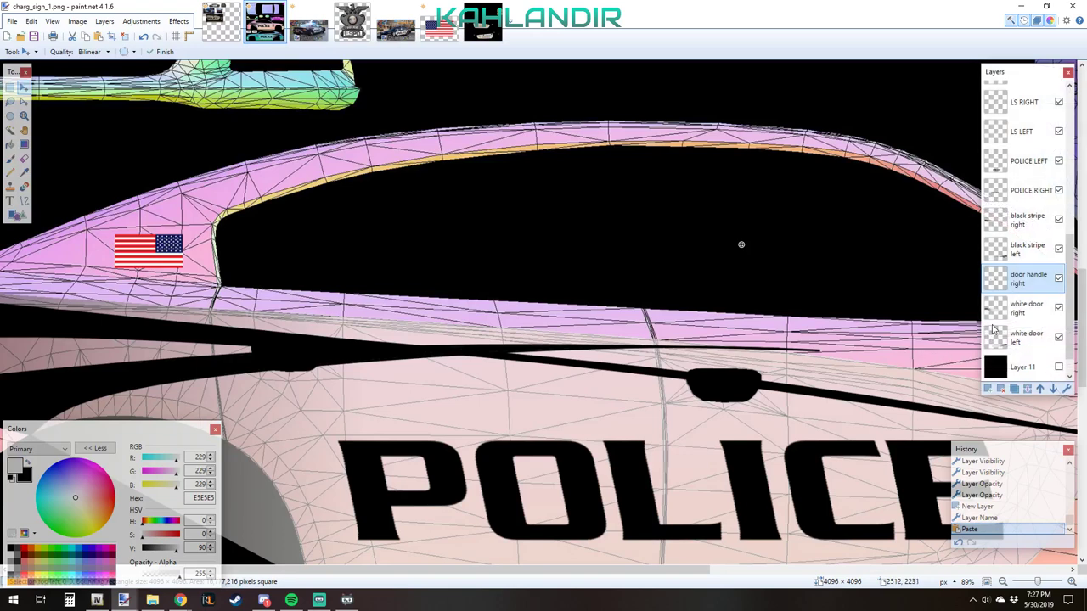
- Add another layer named "door handle left" above the door handle right layer
left_click(1020, 293)
key("ctrl+shift+n")
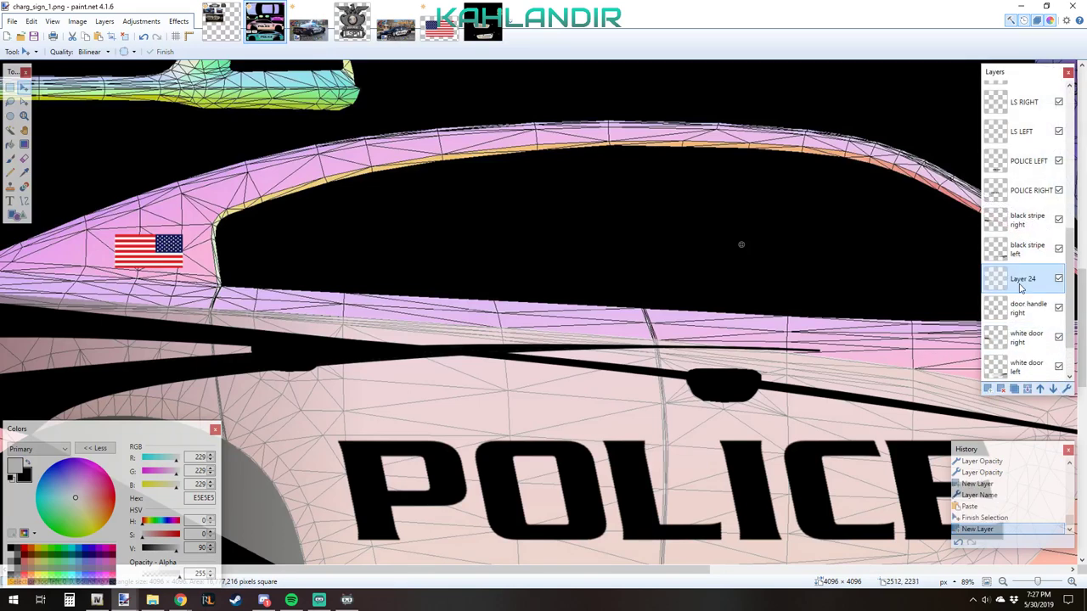
key("F4")
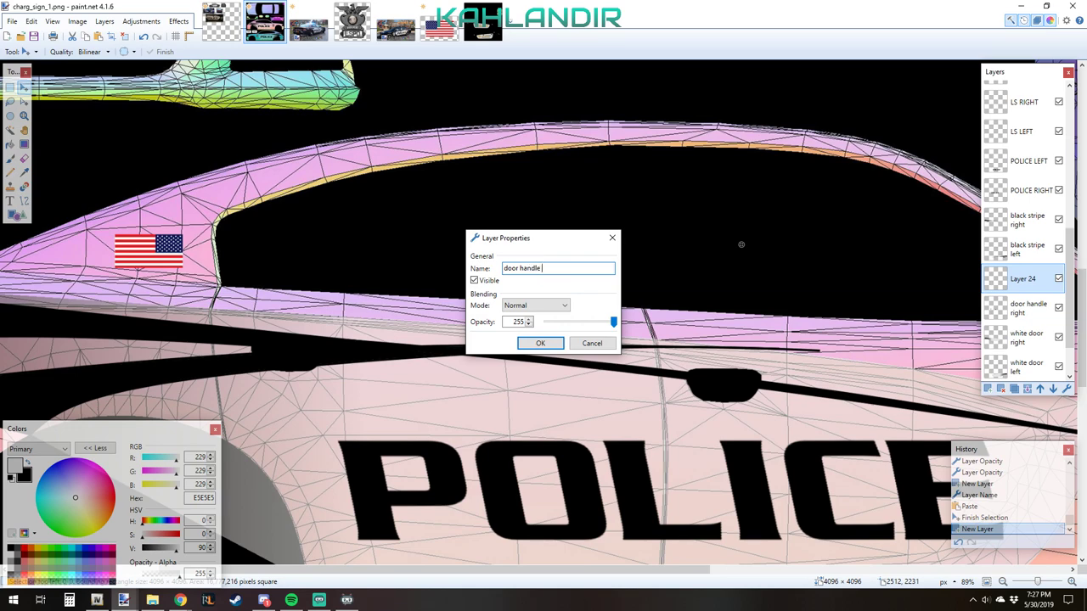
type("door handle left")
key("Return")
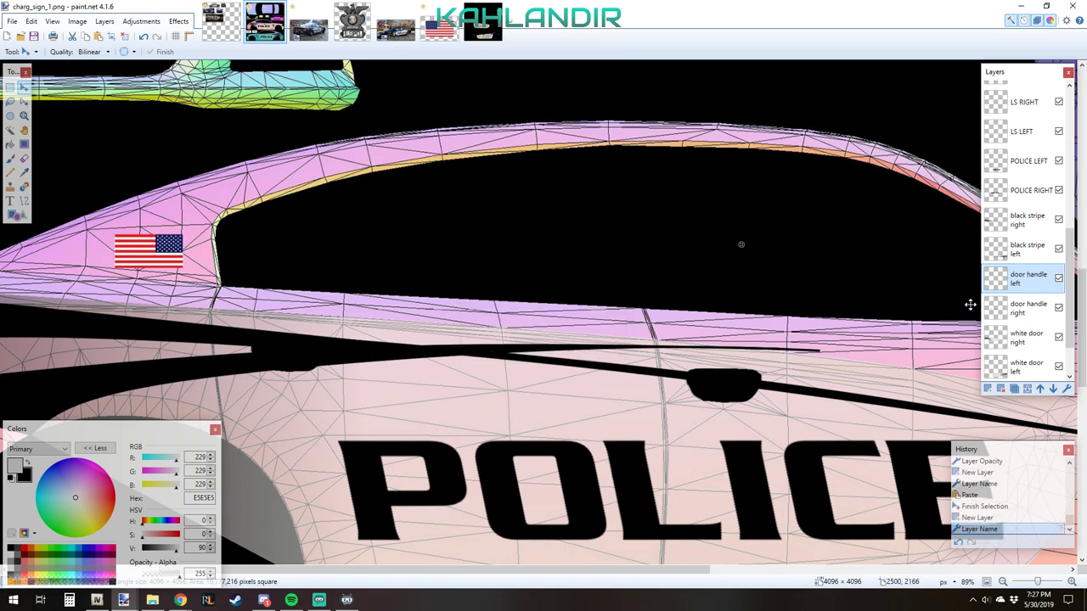
scroll(741, 244, "down", 2, "ctrl")
scroll(736, 280, "down", 6)
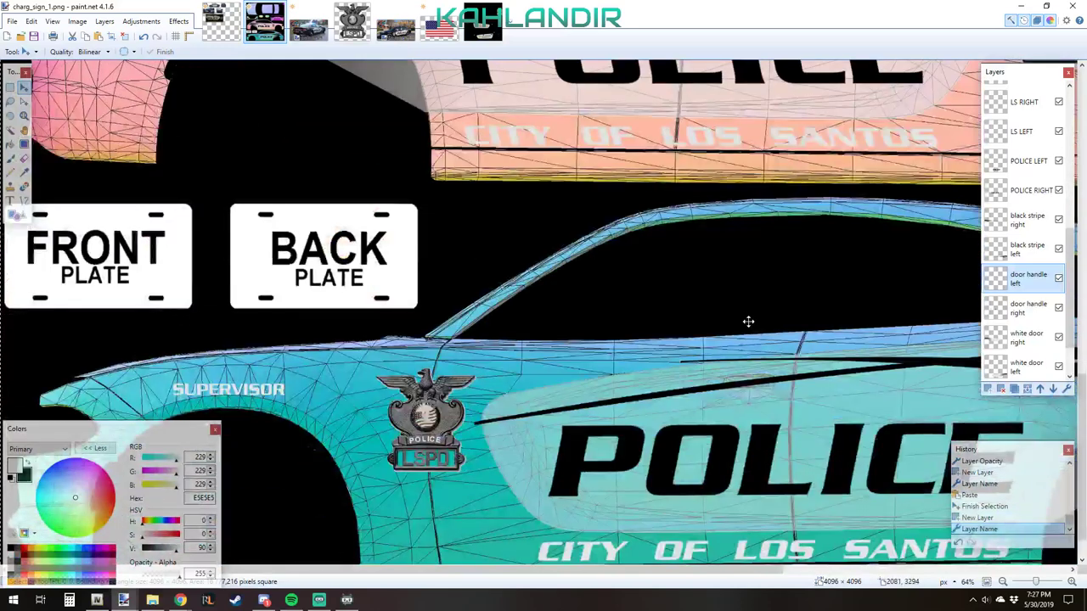
scroll(748, 321, "down", 1)
key("ctrl+v")
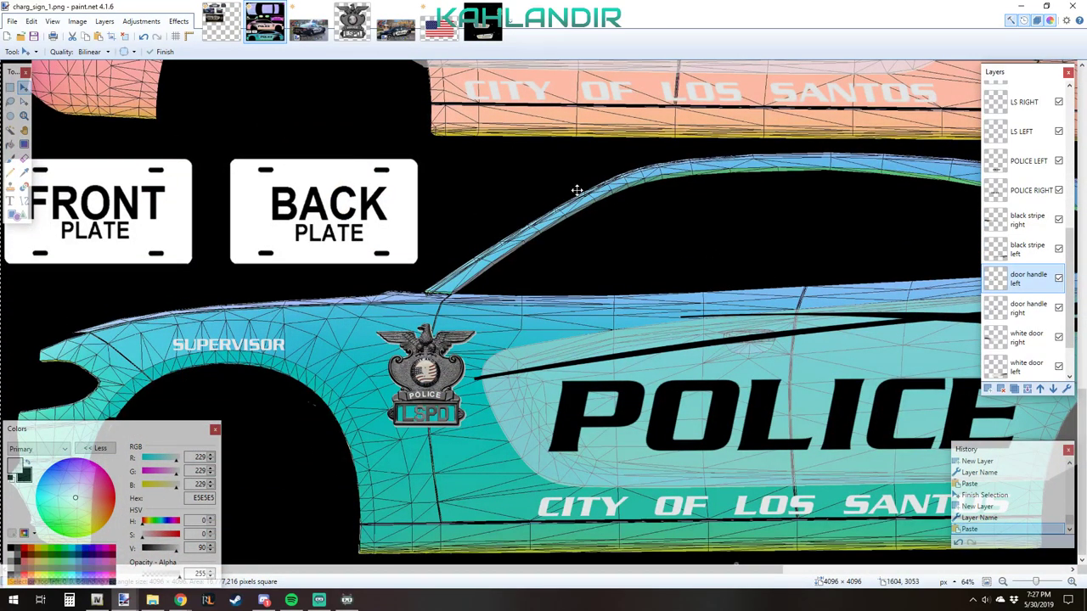
key("ctrl+z")
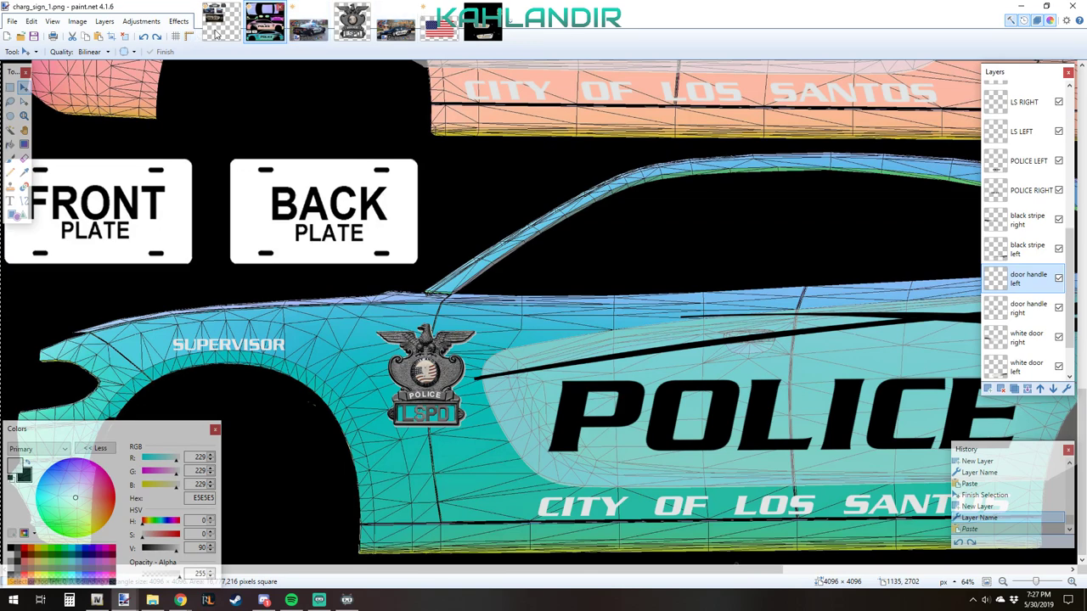
- Copy the door handles left layer from charger_sign_1.pdn into charg_sign_1.png's door handle left layer and show Layer 11 again
left_click(482, 32)
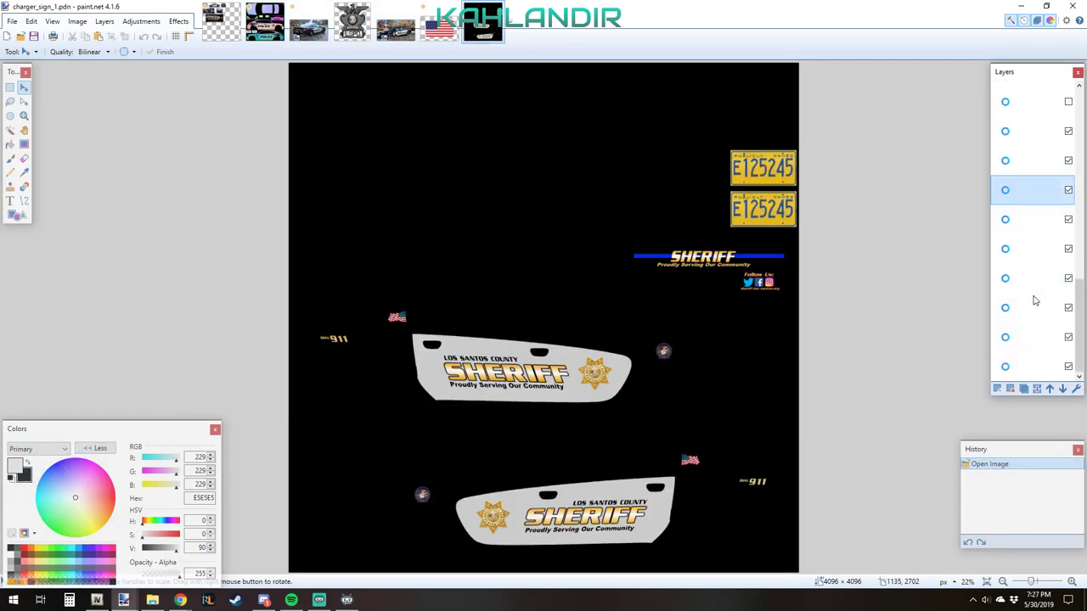
left_click(1037, 222)
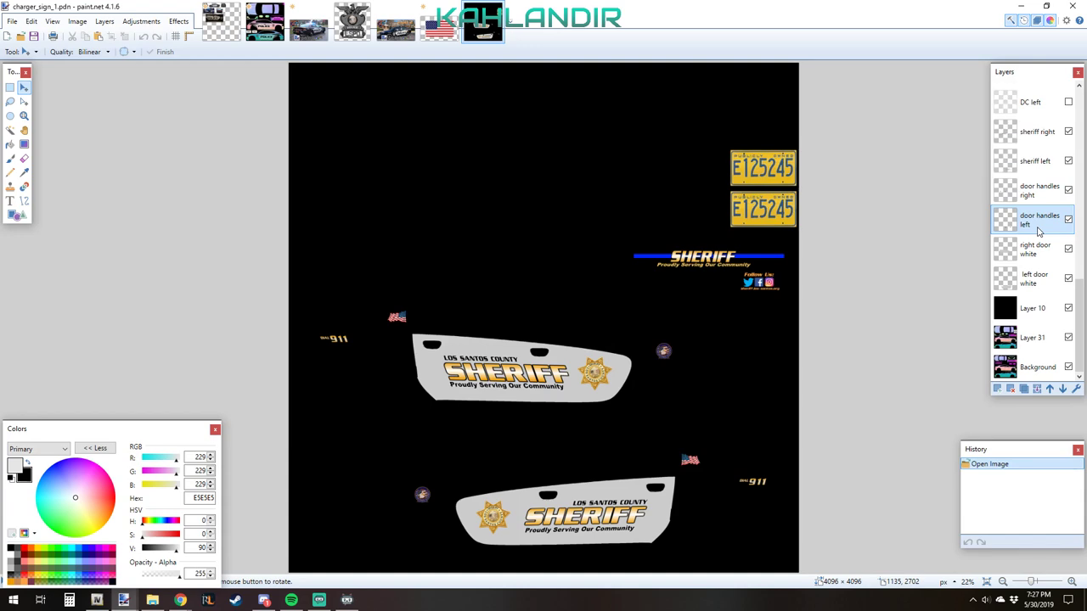
left_click(269, 27)
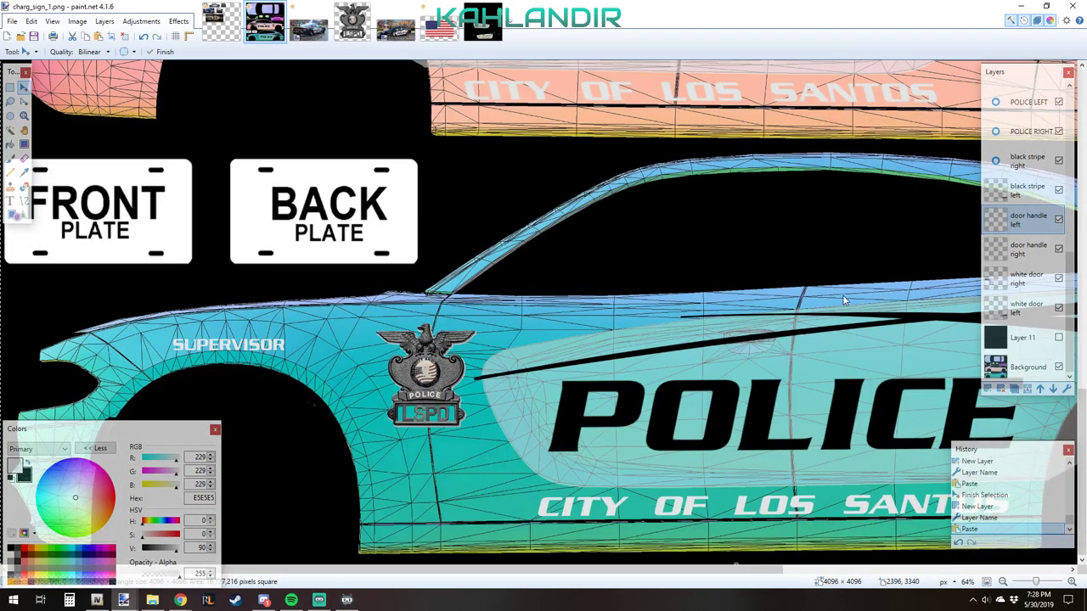
key("ctrl+v")
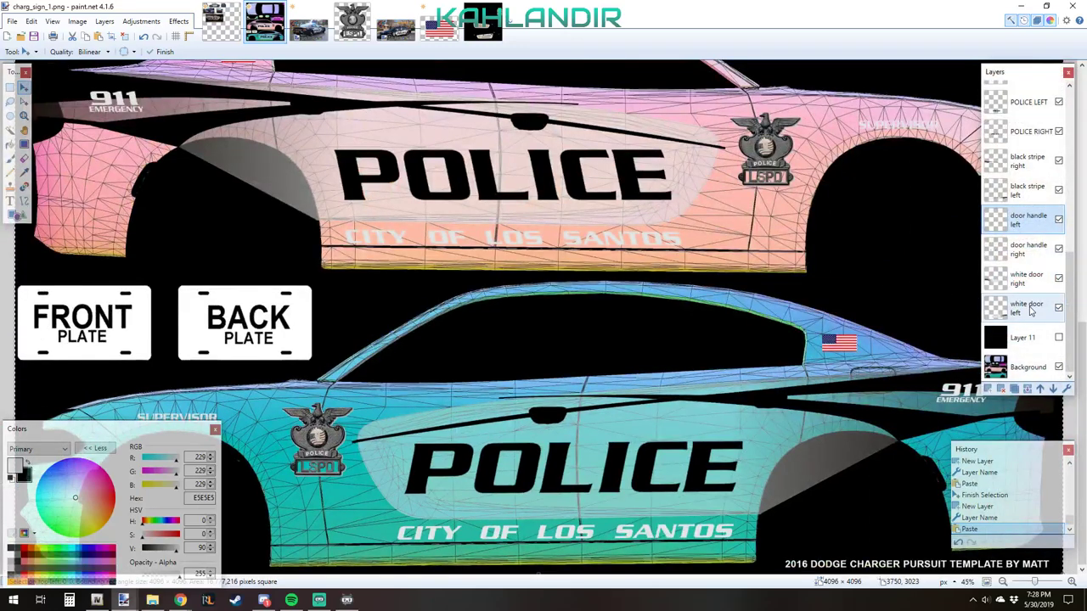
left_click(1059, 338)
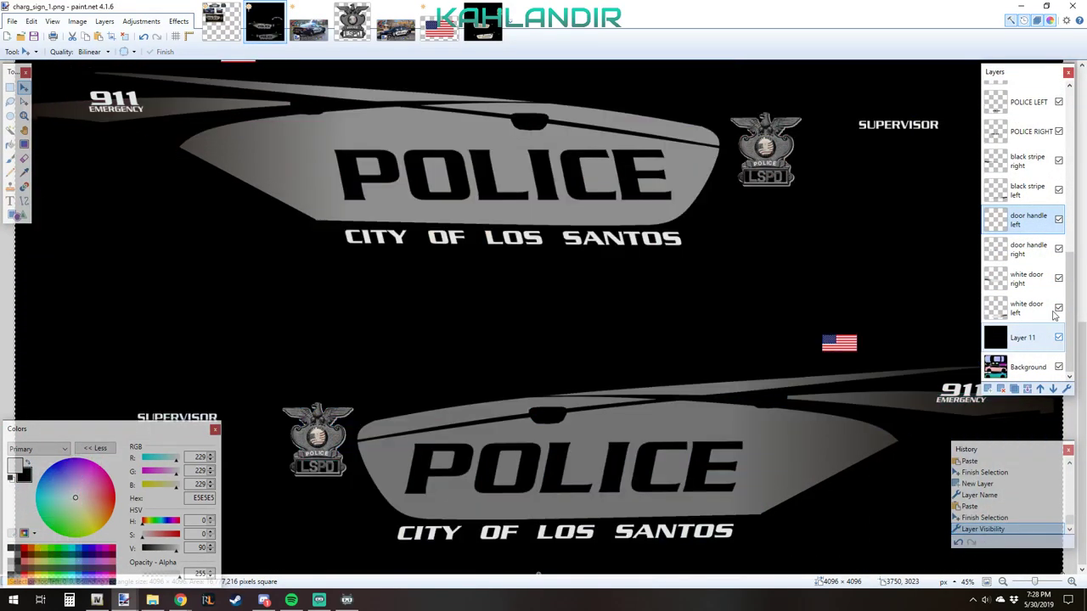
- Set the opacity of the white door left and white door right layers to 255
double_click(1044, 308)
left_click_drag(600, 326, 615, 323)
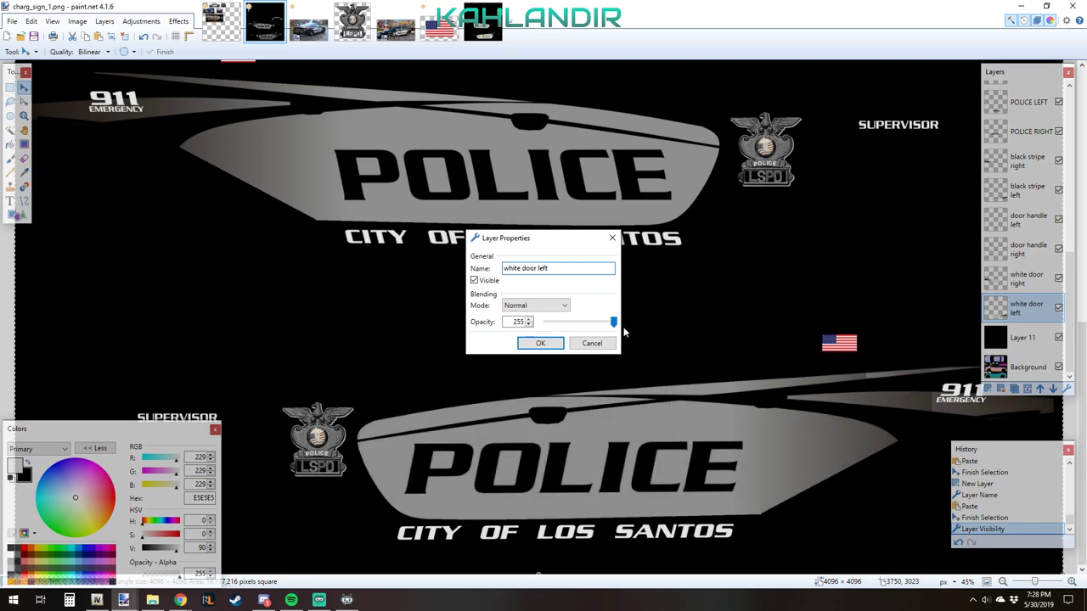
left_click(540, 344)
double_click(1010, 287)
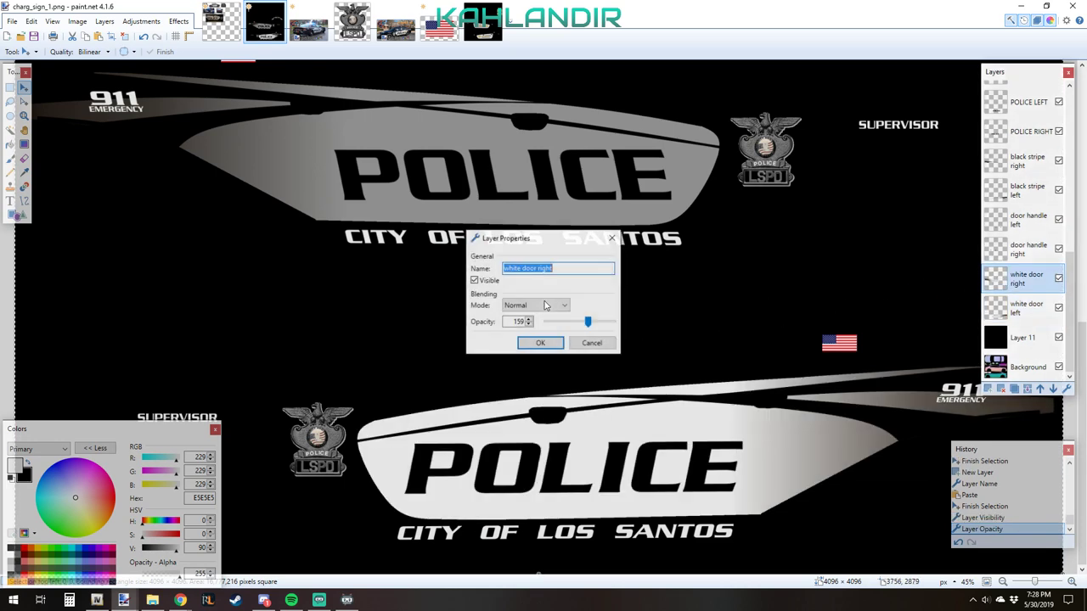
left_click_drag(589, 322, 615, 322)
left_click(541, 343)
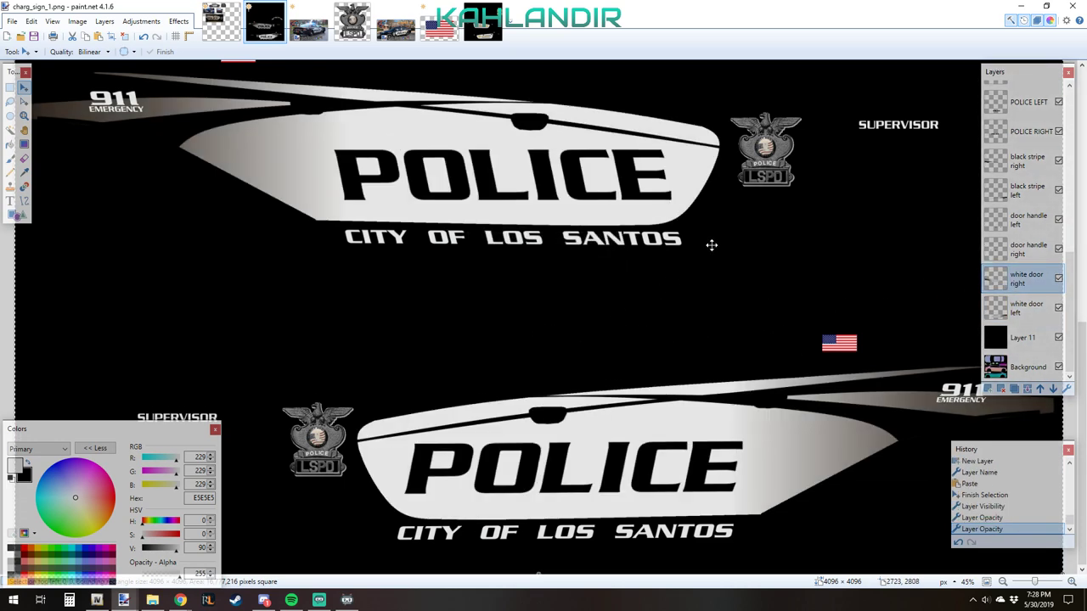
scroll(709, 248, "down", 3)
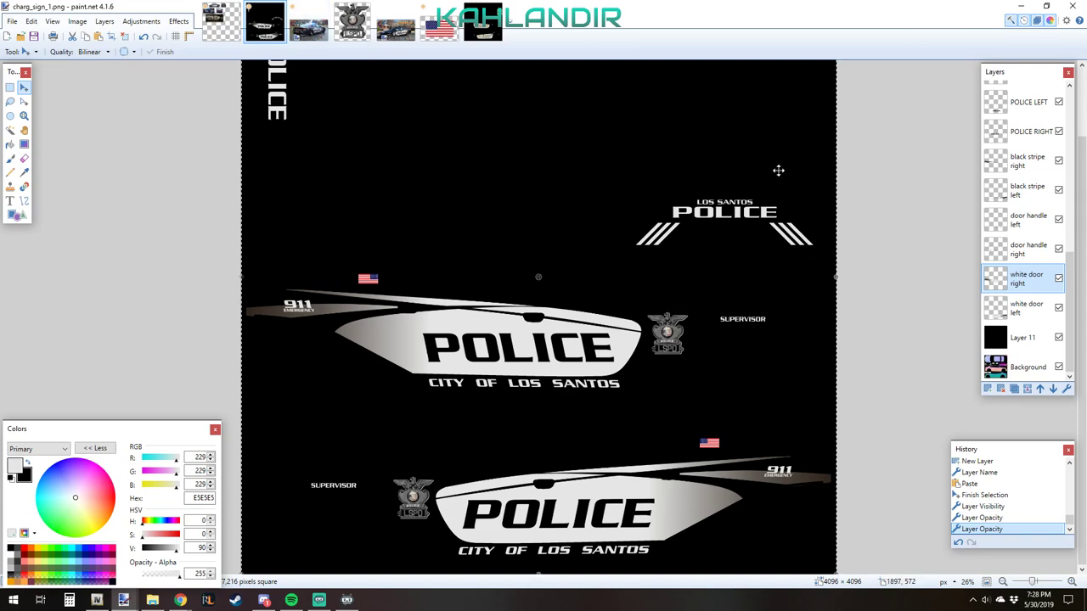
- Switch to OpenIV, open police2_hi.yft in the model viewer, and inspect the livery on the car's side, rear and front
left_click(96, 600)
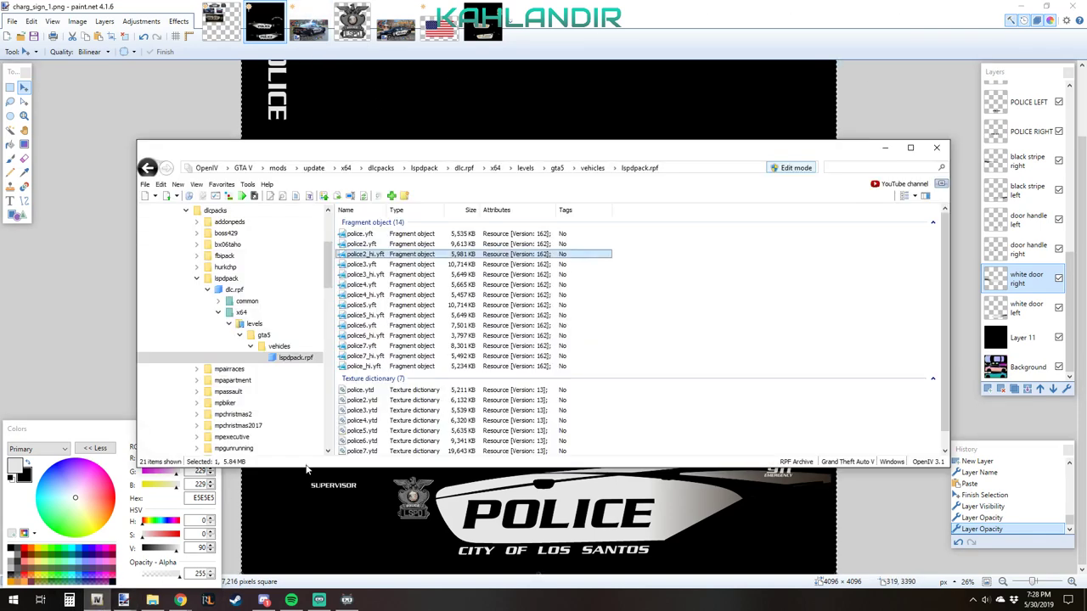
double_click(361, 255)
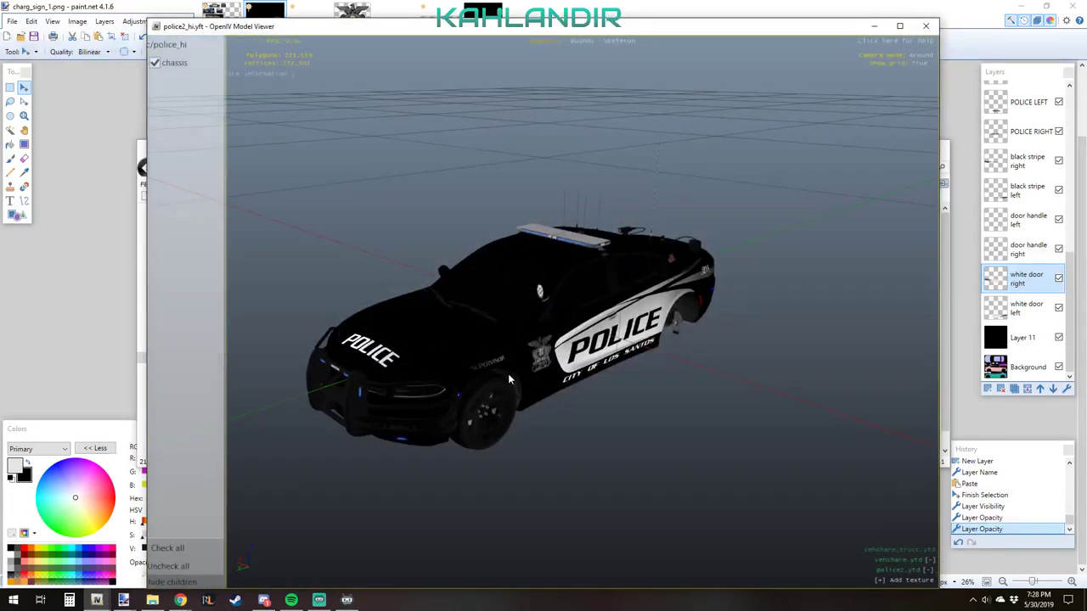
left_click_drag(508, 374, 441, 325)
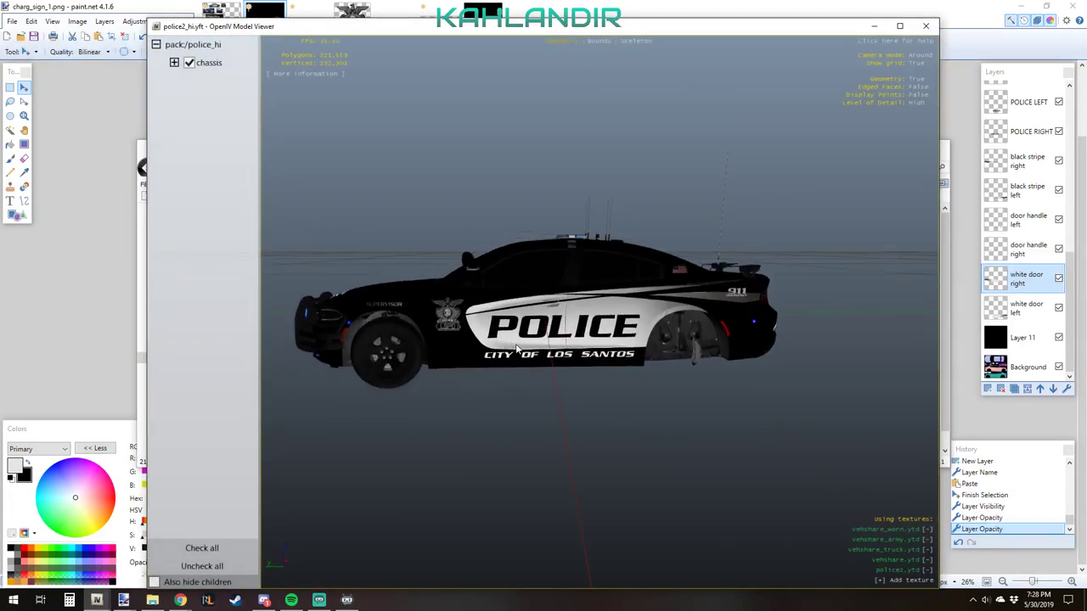
scroll(516, 348, "up", 5)
scroll(583, 319, "down", 1)
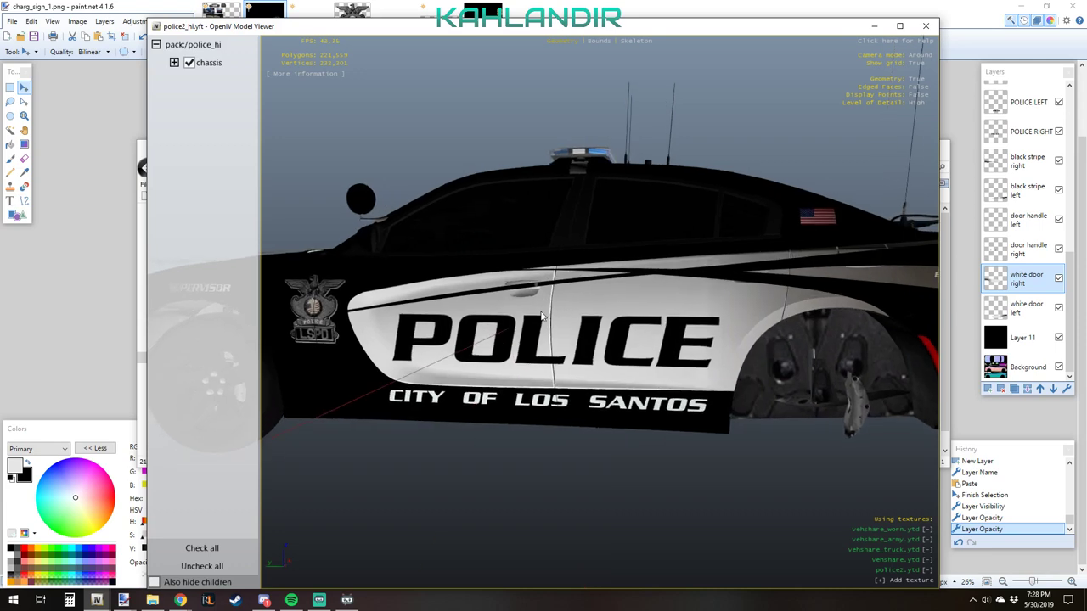
left_click_drag(583, 319, 568, 355)
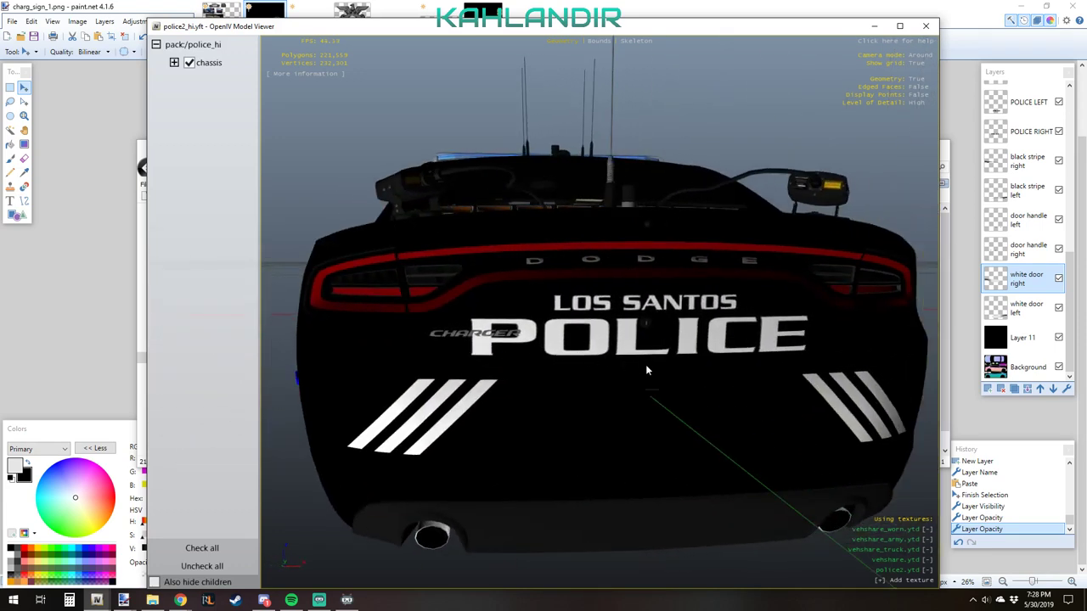
left_click_drag(646, 365, 485, 437)
scroll(496, 352, "down", 3)
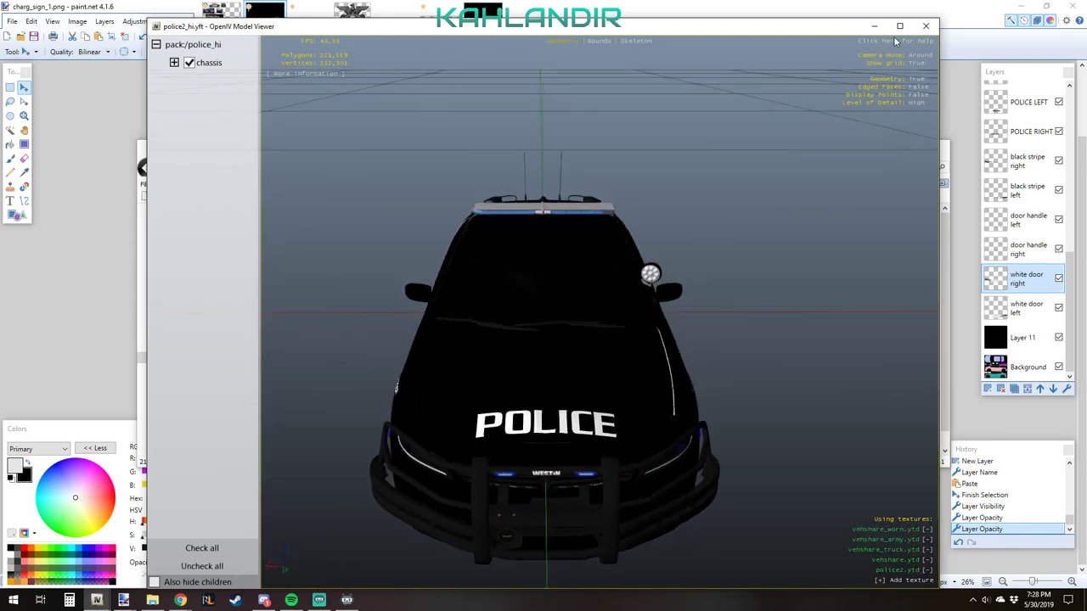
left_click(181, 600)
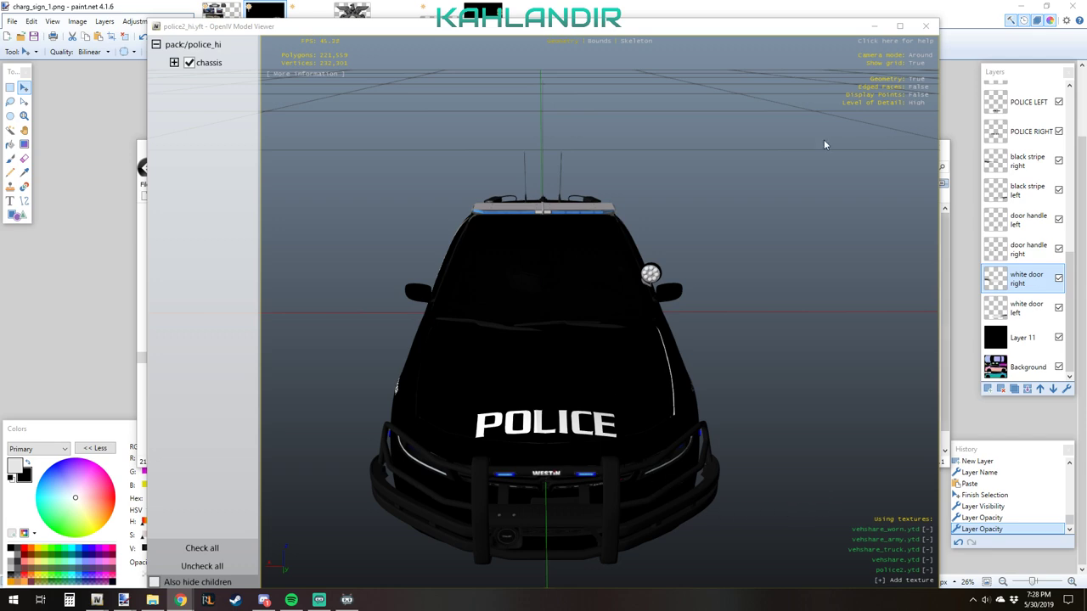
left_click(883, 29)
left_click(606, 80)
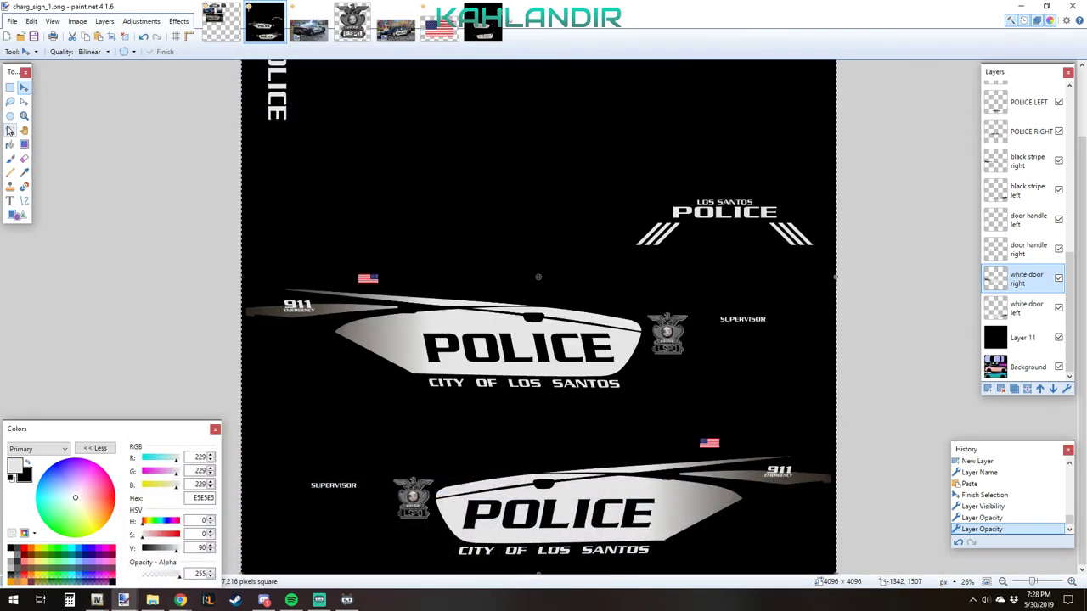
- Make a rectangular selection around the hood's POLICE lettering in charg_sign_1.png and hide Layer 11 to expose the template
left_click(11, 88)
scroll(538, 339, "up", 2)
left_click_drag(301, 218, 256, 108)
scroll(1028, 237, "up", 5)
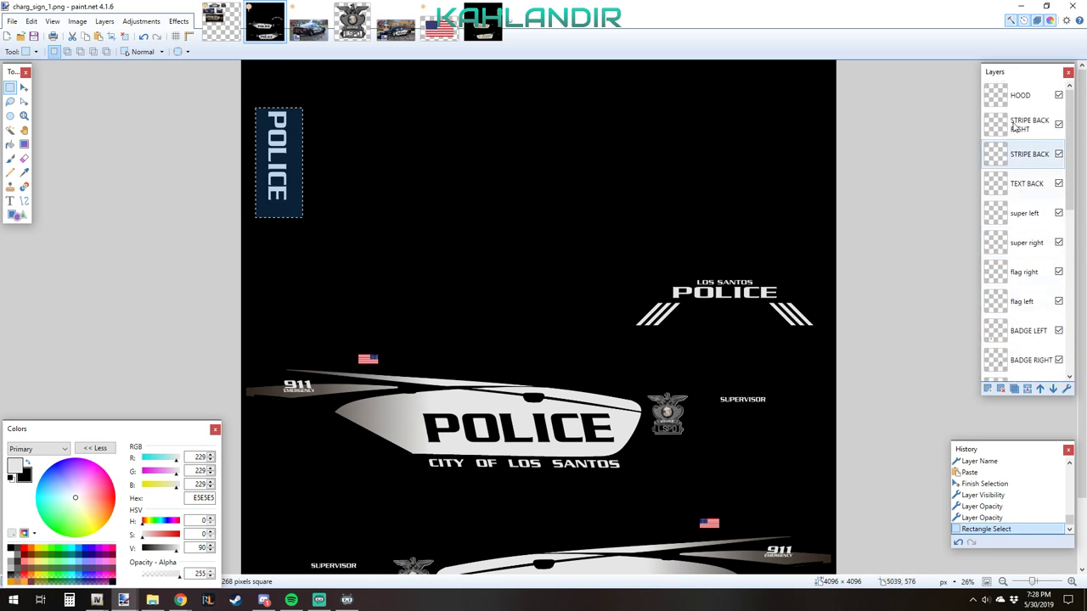
left_click_drag(1069, 219, 1067, 363)
left_click(1059, 337)
scroll(448, 361, "up", 3)
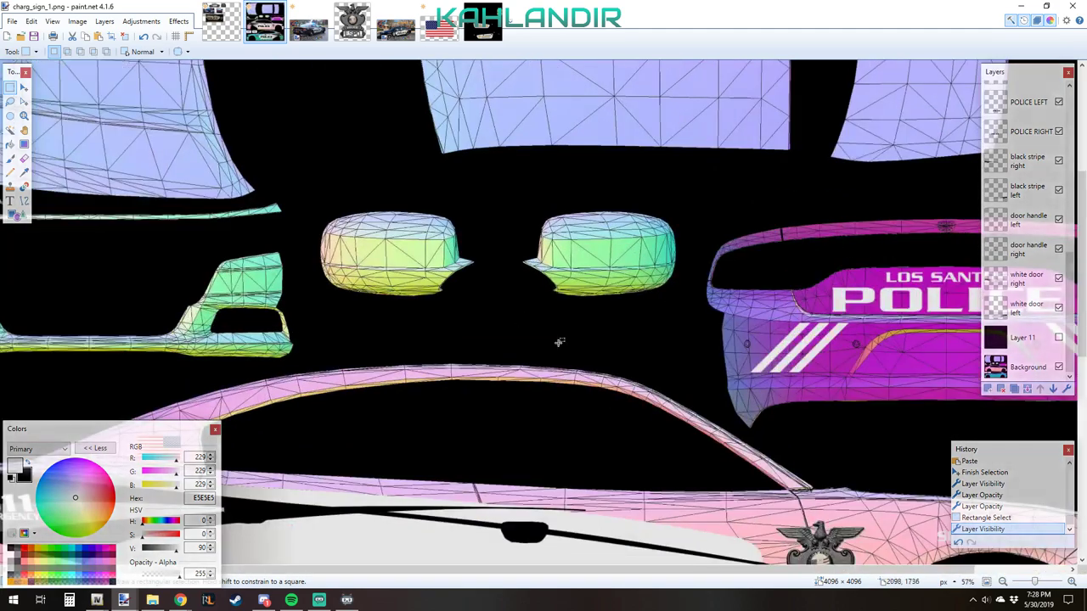
- On the HOOD layer, reposition the selected POLICE lettering, stretch it lengthwise across the hood, and deselect it
left_click(23, 86)
left_click_drag(86, 163, 96, 130)
scroll(102, 197, "down", 3)
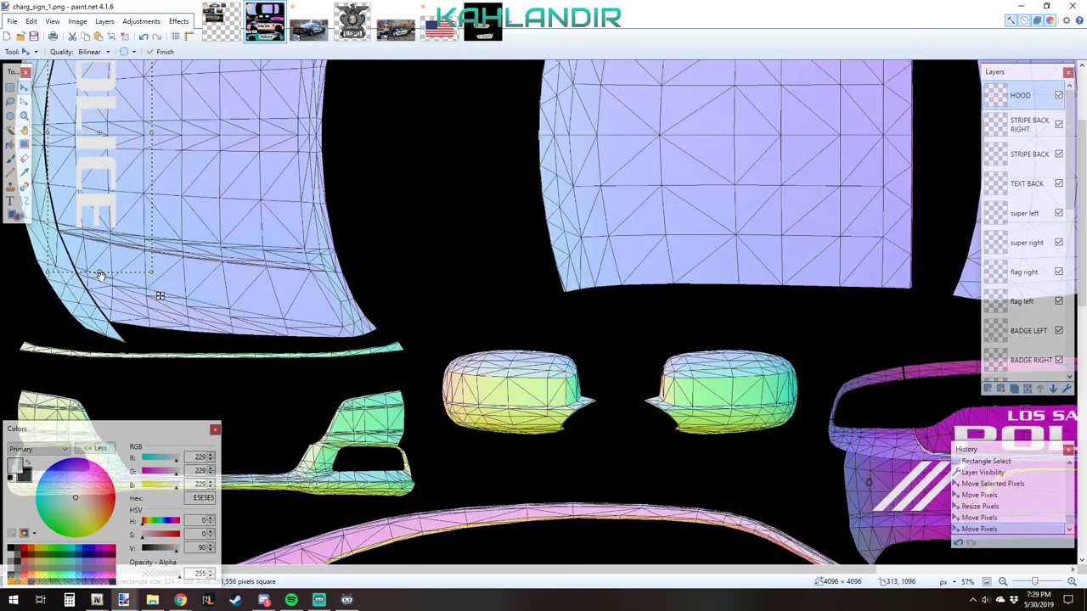
left_click_drag(100, 276, 96, 323)
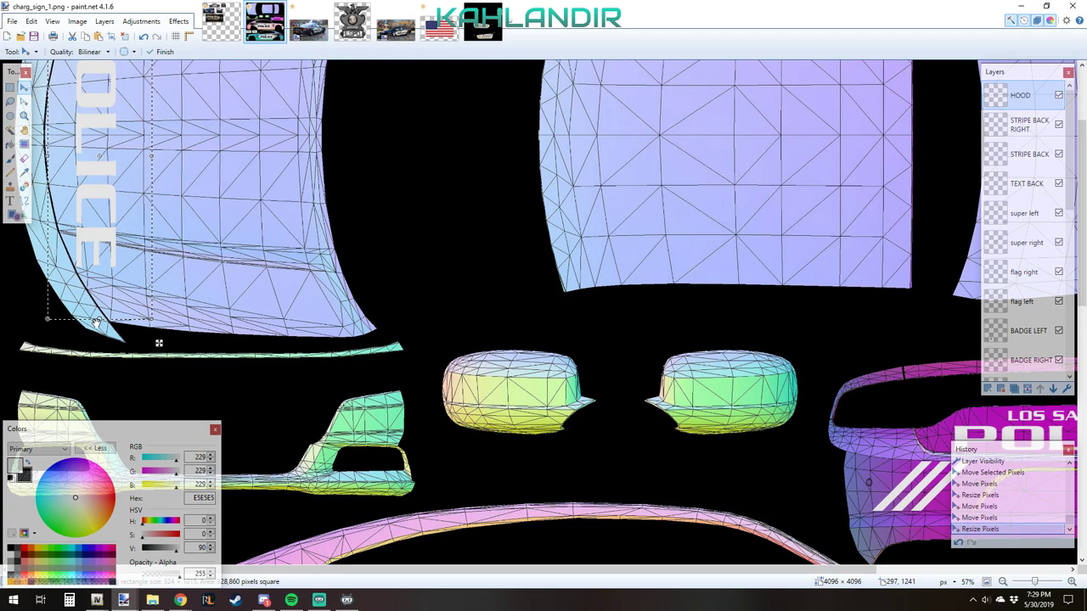
scroll(127, 340, "up", 3)
key("ctrl+d")
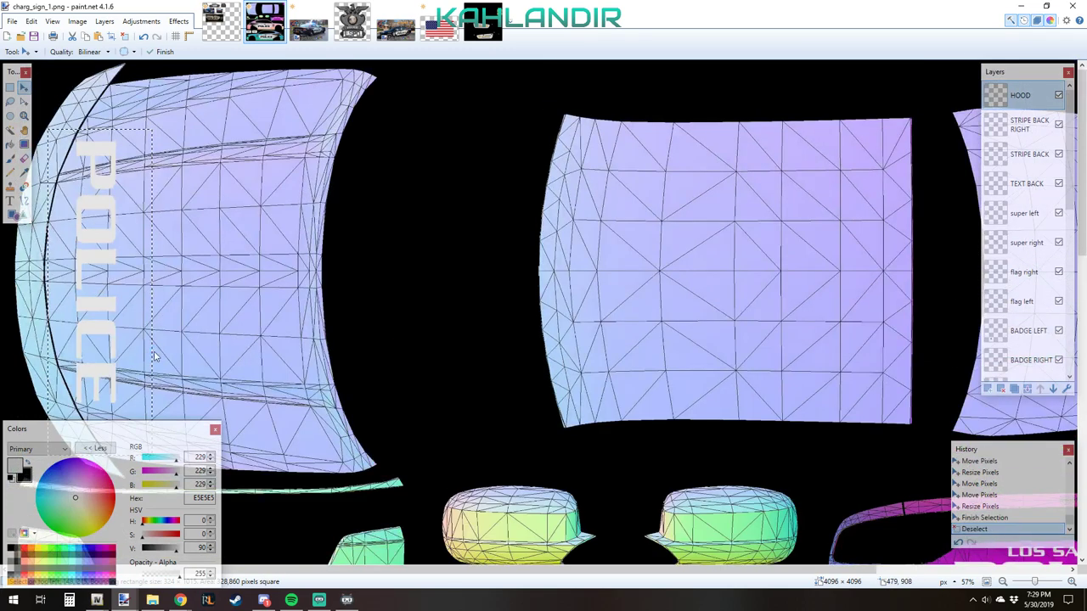
- Reselect the hood's POLICE lettering, stretch it slightly further at the P end to center it, and deselect it
scroll(170, 318, "down", 2)
scroll(221, 236, "up", 2)
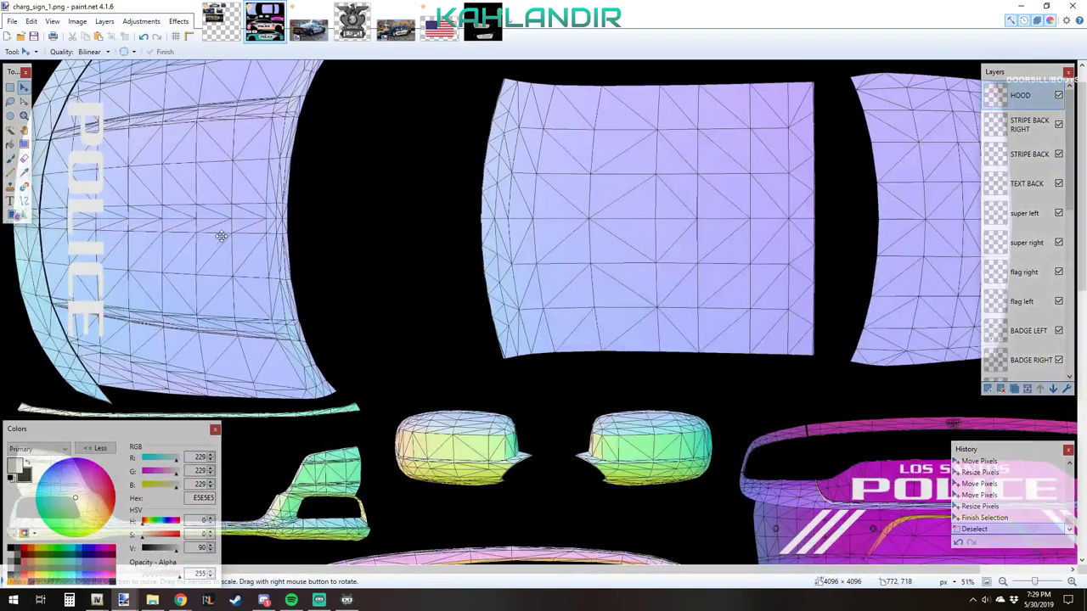
left_click(10, 87)
left_click_drag(63, 96, 117, 343)
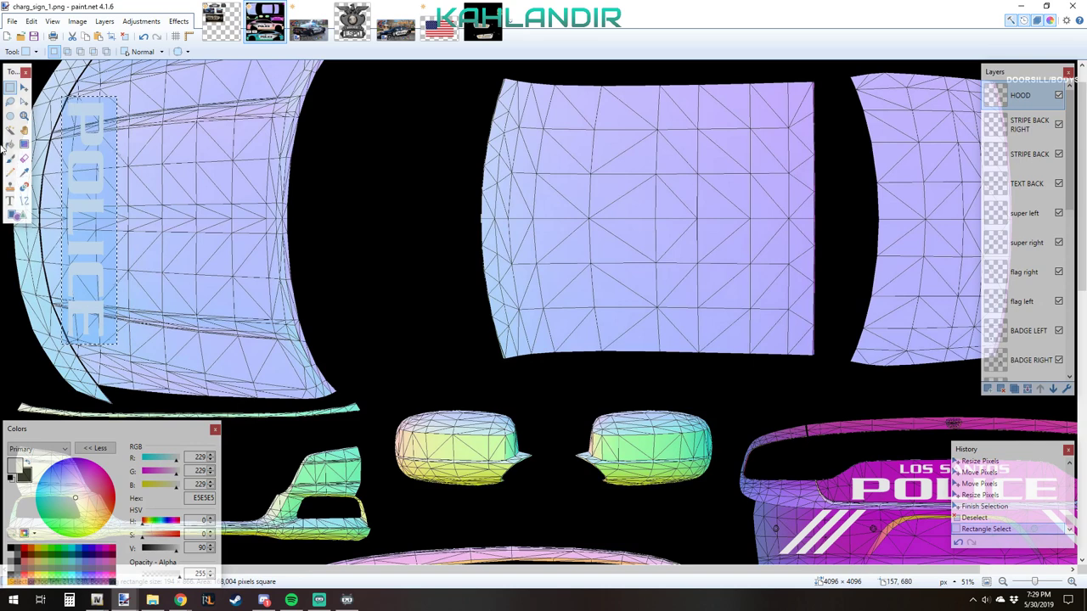
left_click(23, 90)
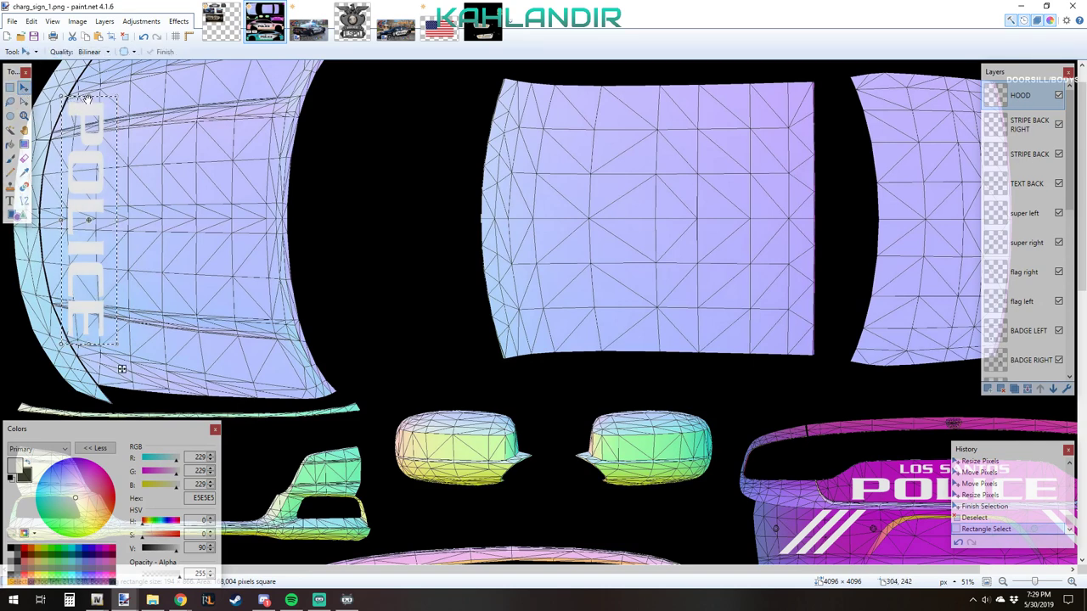
left_click(121, 368)
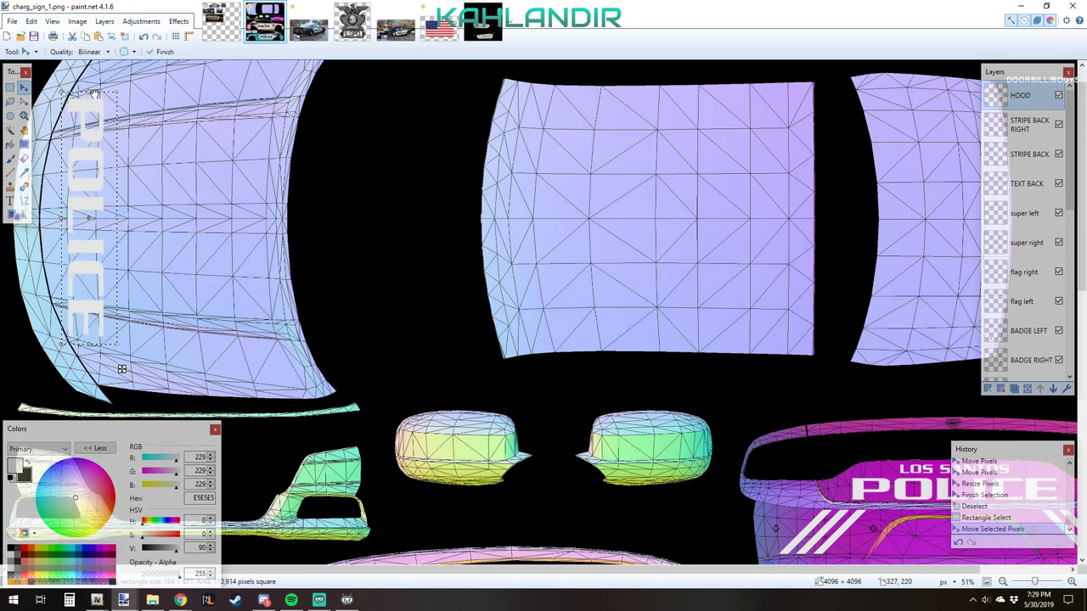
key("Return")
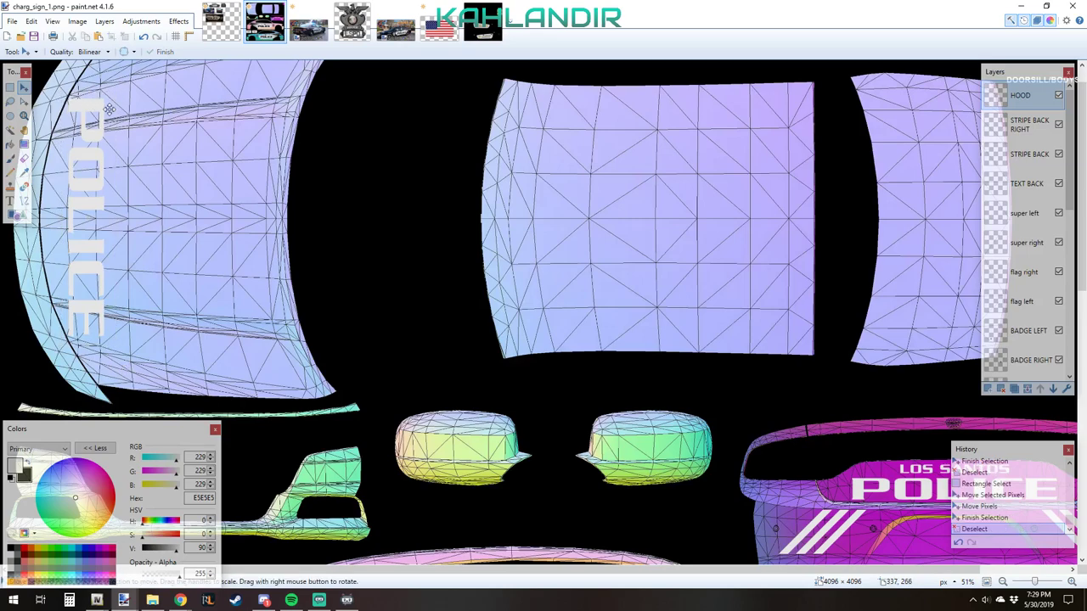
scroll(321, 248, "down", 2)
scroll(305, 223, "down", 1)
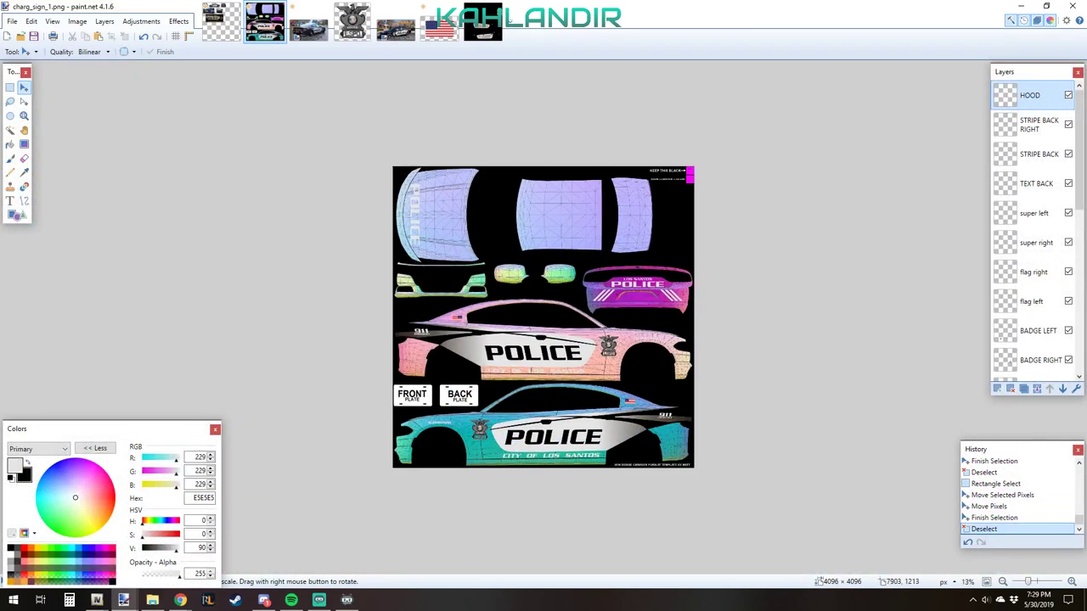
- Review the Clayton police car reference images for comparison with the hood lettering
left_click(309, 22)
left_click(395, 22)
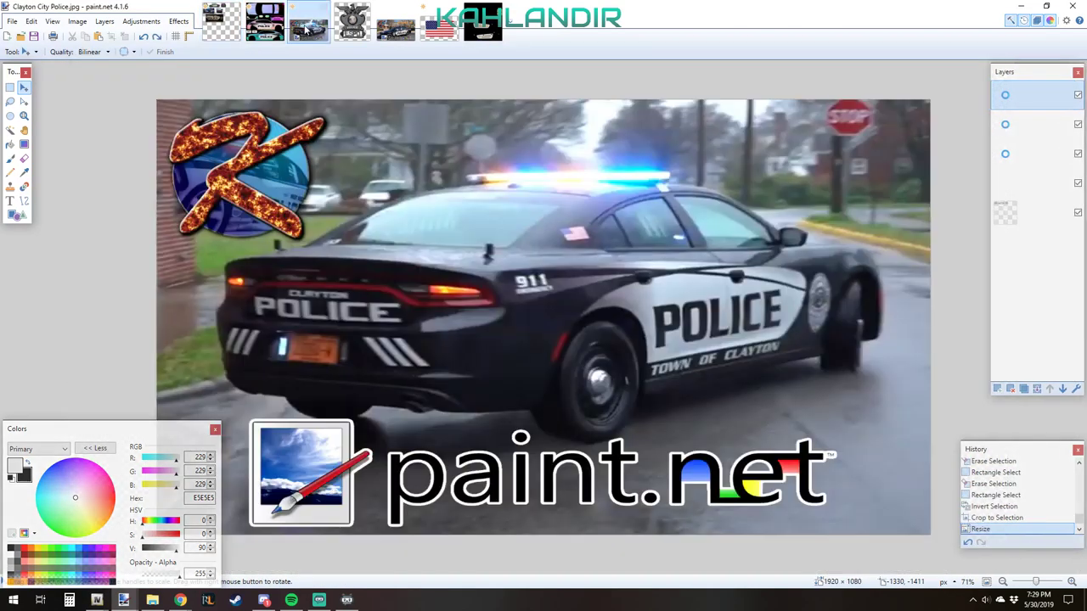
left_click(352, 23)
left_click(396, 26)
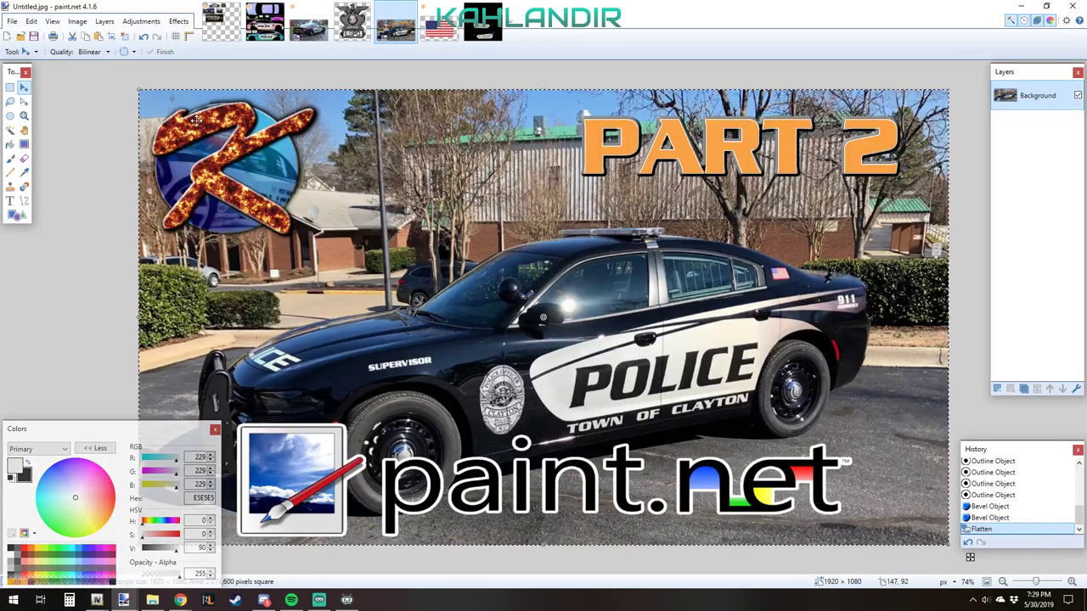
left_click(222, 26)
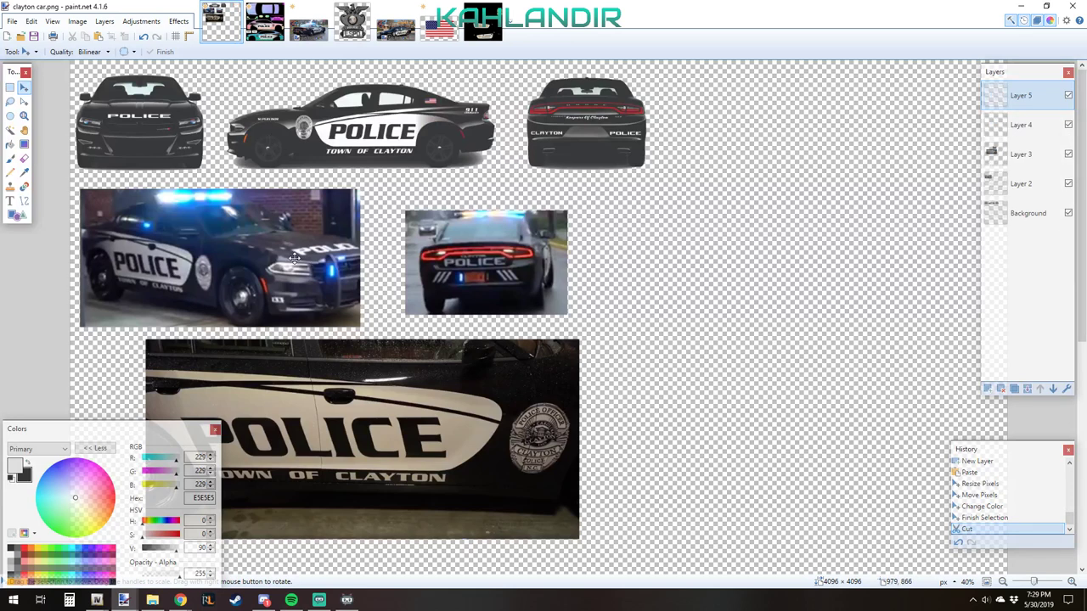
left_click(1012, 5)
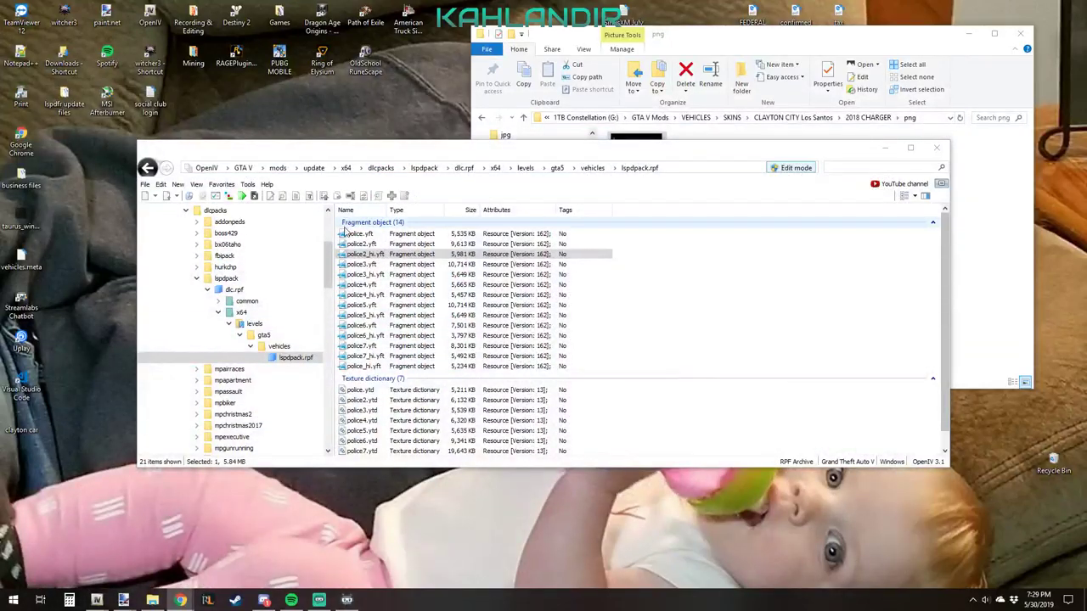
mouse_move(123, 601)
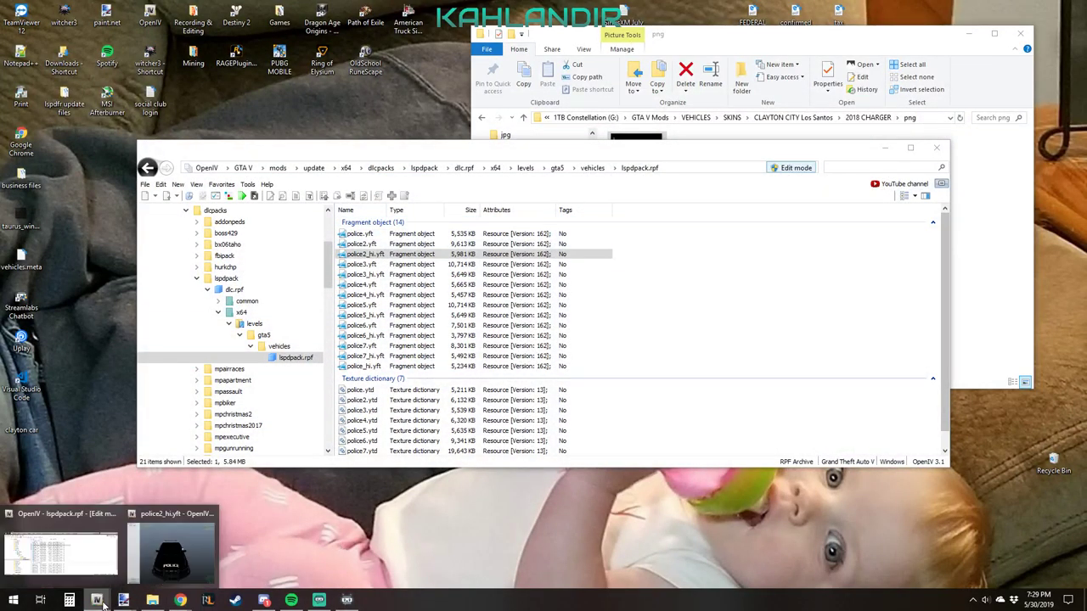
left_click(136, 541)
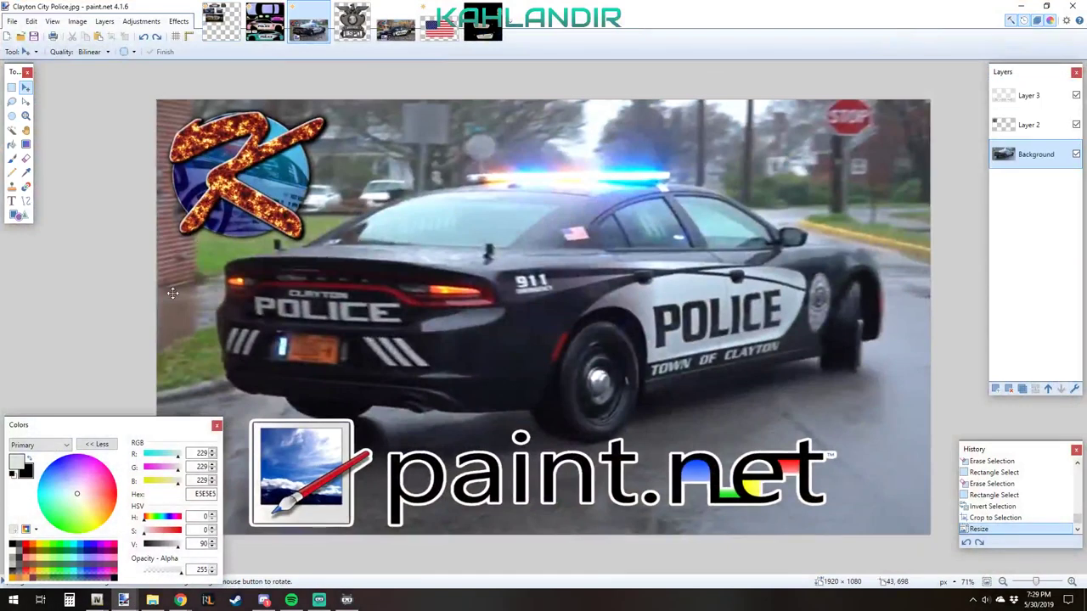
- Return to charg_sign_1.png and show the black Layer 11 again
left_click(265, 21)
scroll(1077, 241, "down", 6)
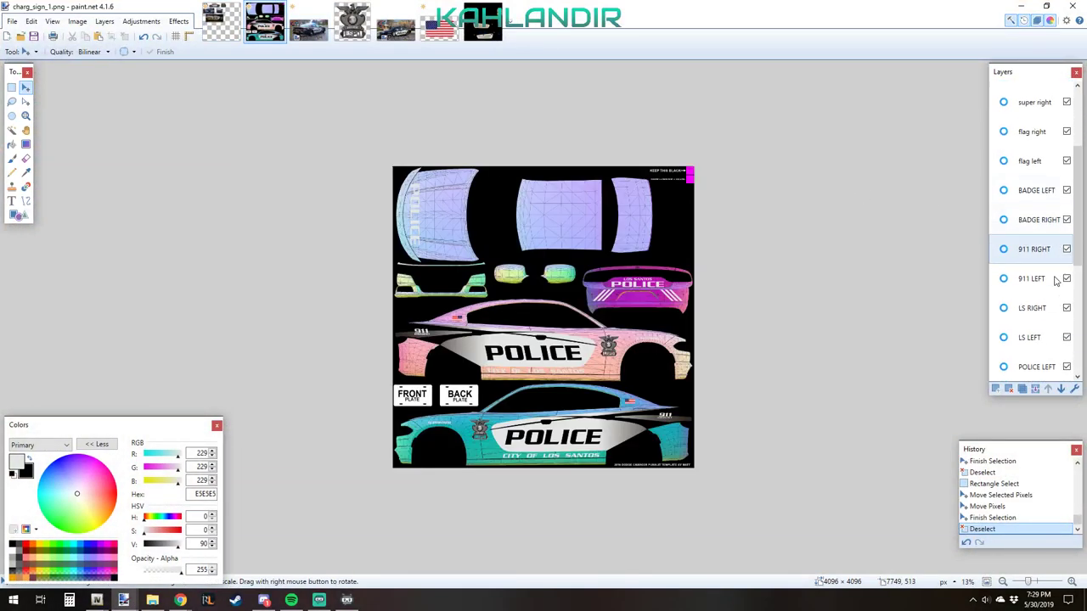
left_click(1067, 338)
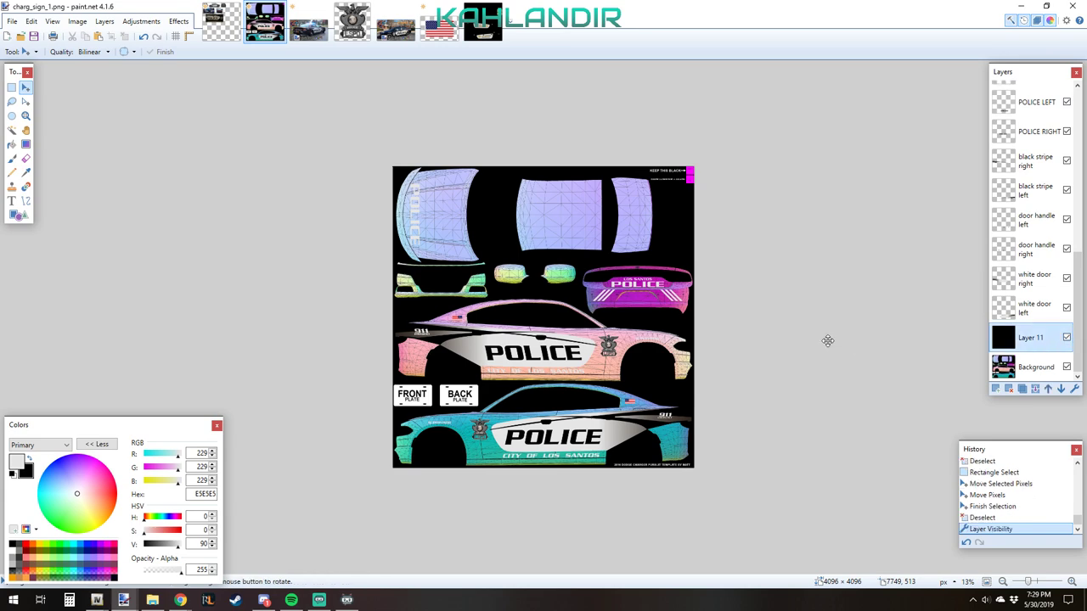
- Save the layered livery as charg_sign_1.pdn in the 2018 CHARGER folder, replacing the existing file
left_click(12, 21)
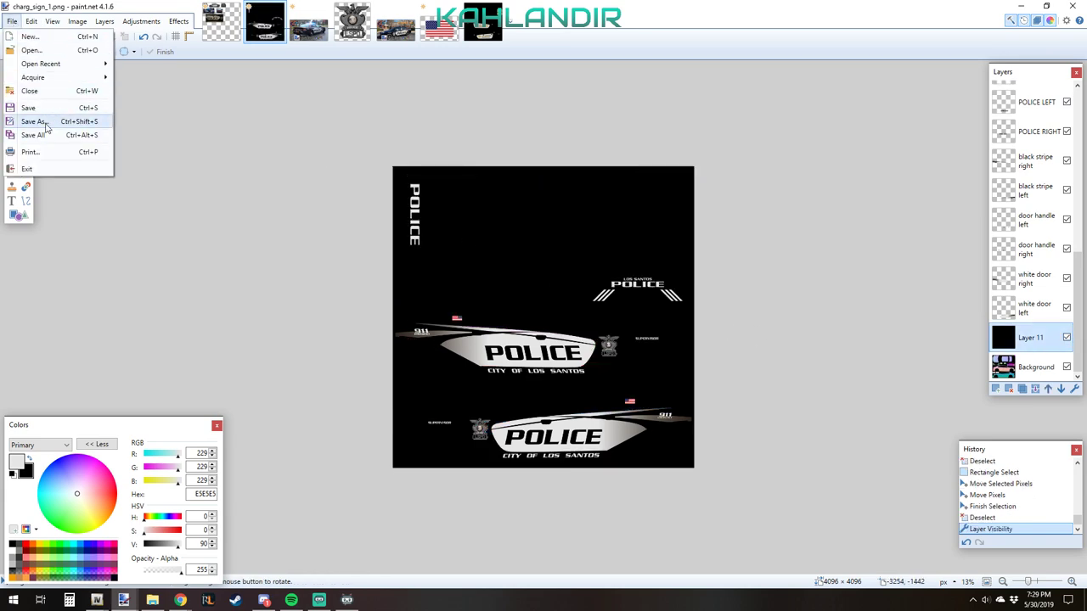
left_click(46, 126)
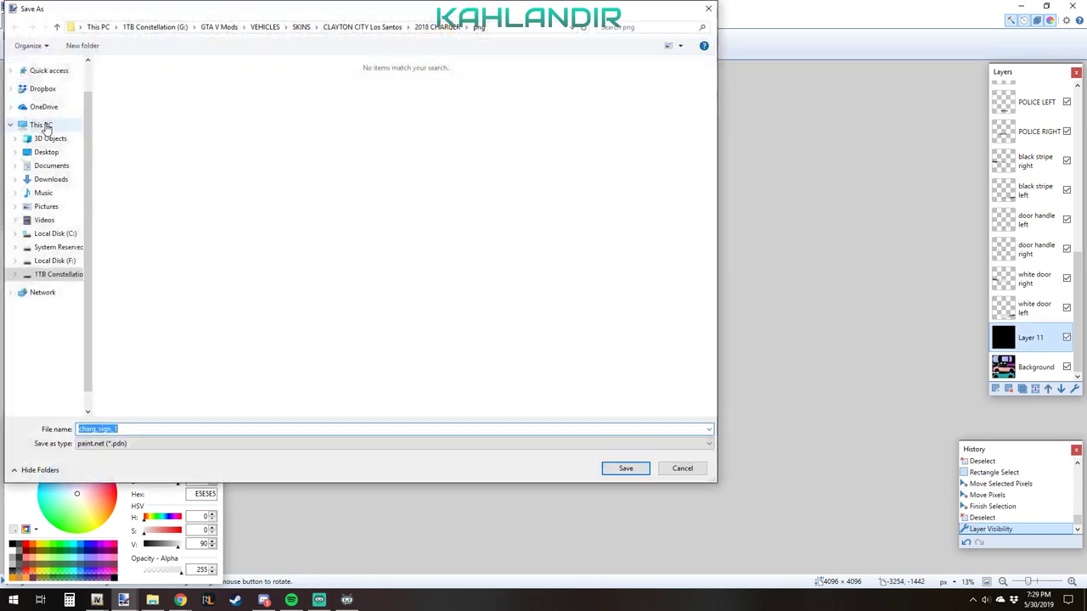
left_click(451, 32)
double_click(151, 103)
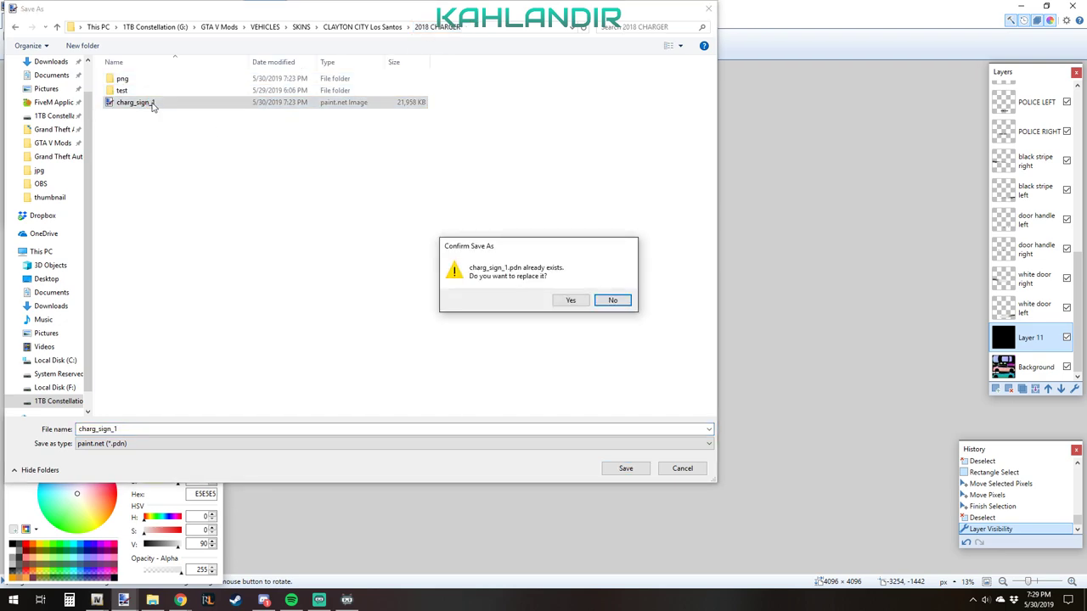
key("y")
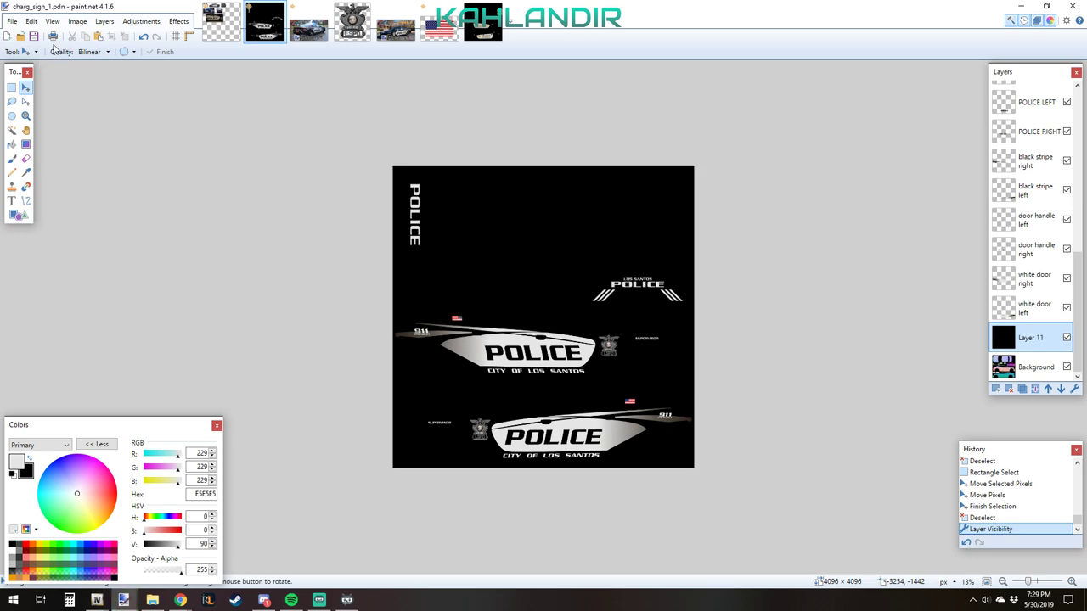
- Close the extra black livery image at the end of the open images and return to charg_sign_1.pdn
left_click(16, 24)
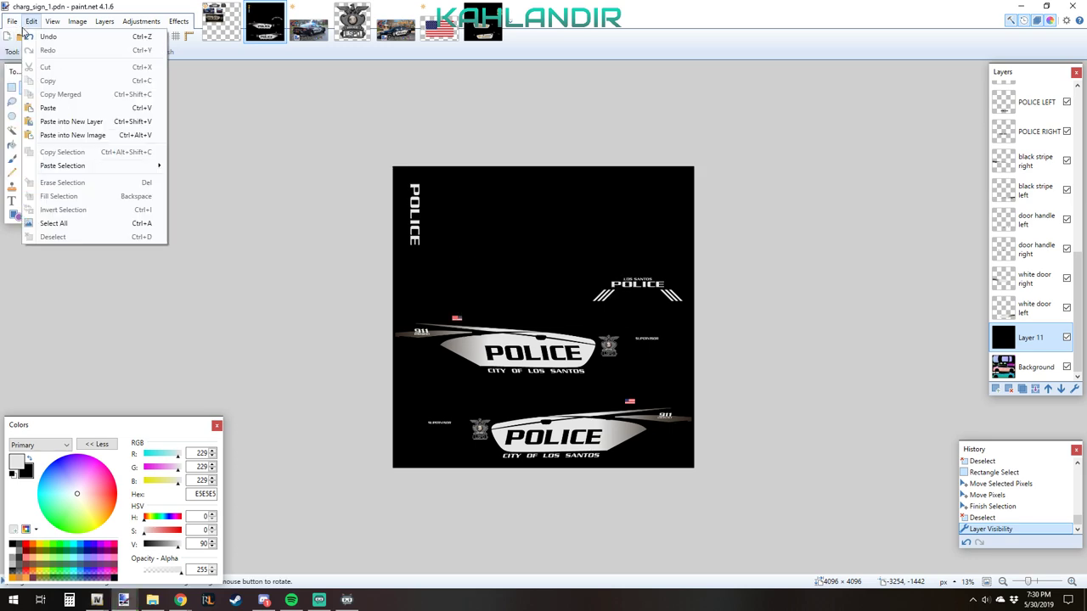
left_click(14, 21)
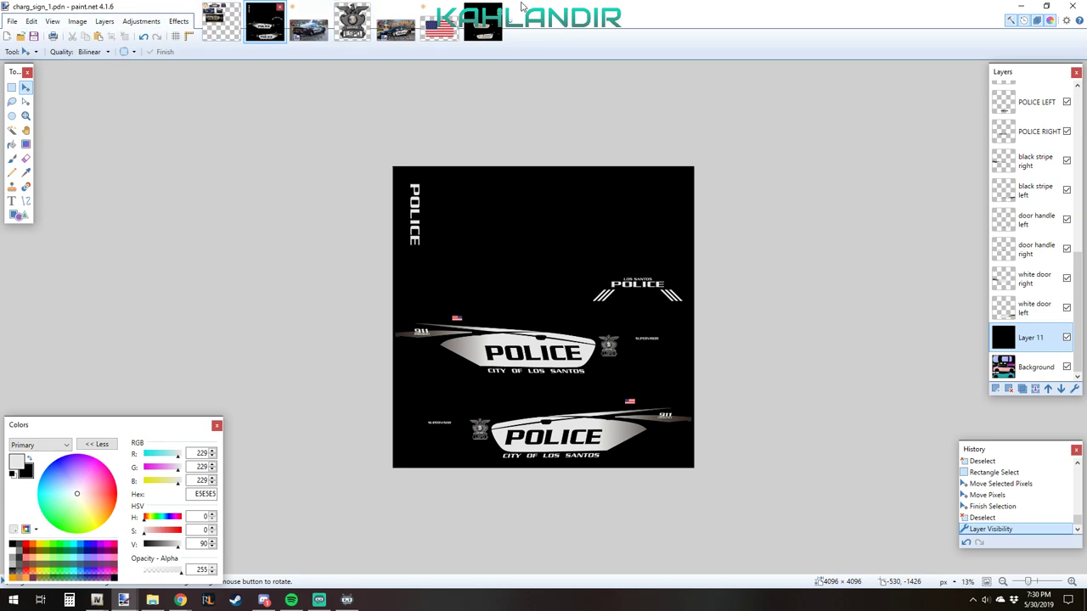
left_click(489, 25)
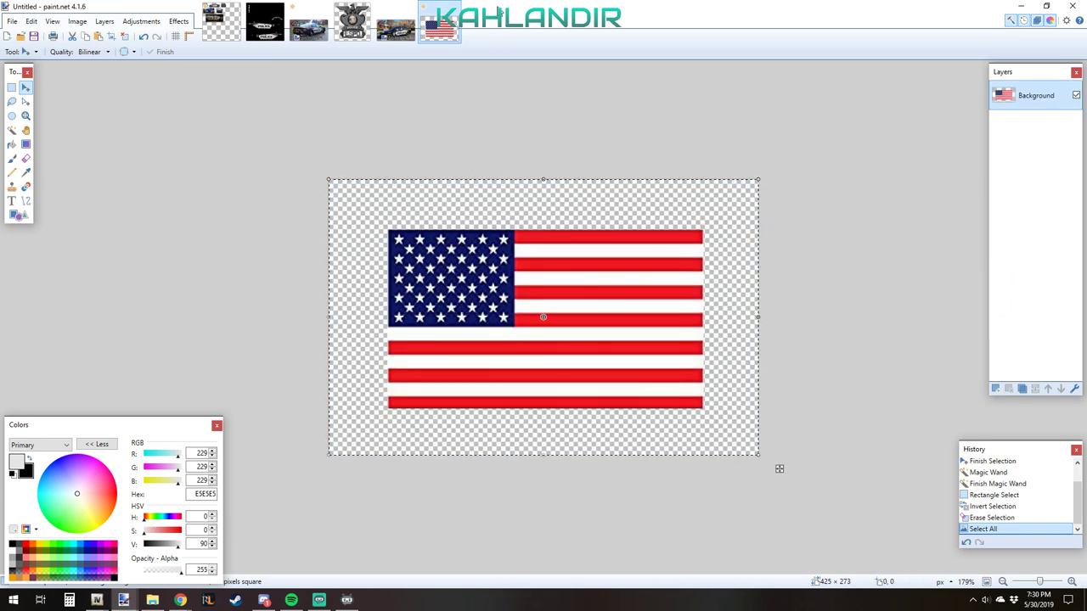
key("ctrl+shift+Tab")
key("ctrl+shift+Tab")
key("ctrl+shift+Tab")
key("ctrl+shift+Tab")
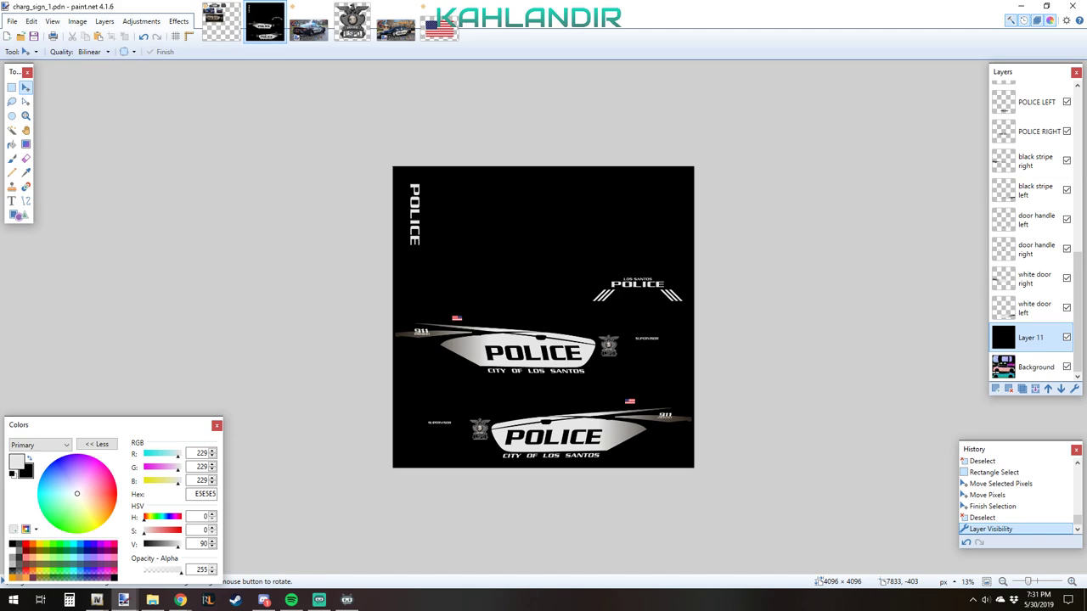
- Review the Clayton police car photo in Chrome and the police2_hi.yft model in OpenIV, and return to charg_sign_1.pdn in paint.net
key("super")
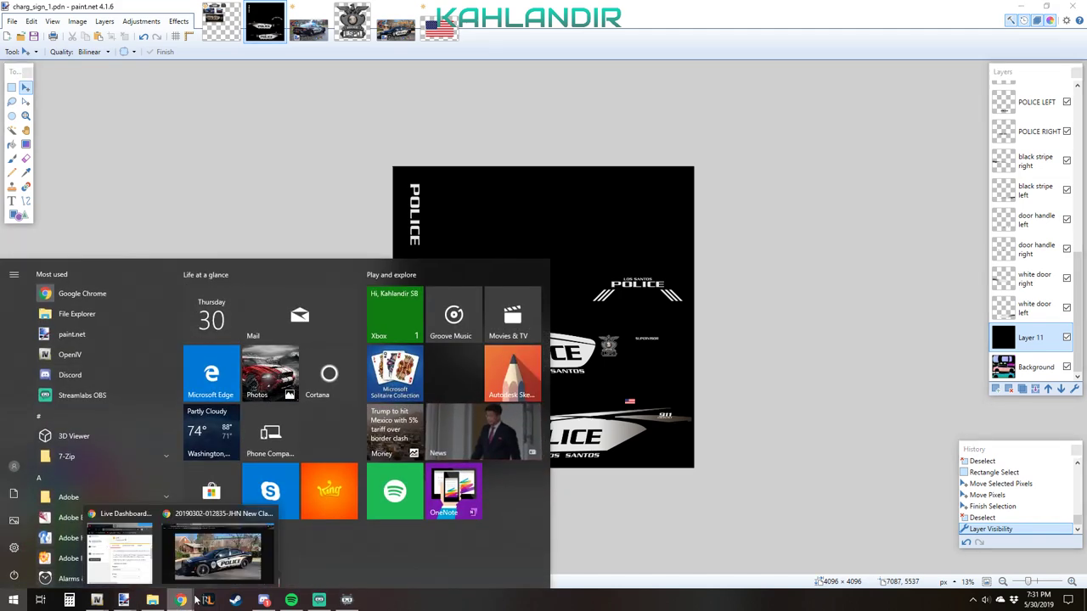
left_click(260, 524)
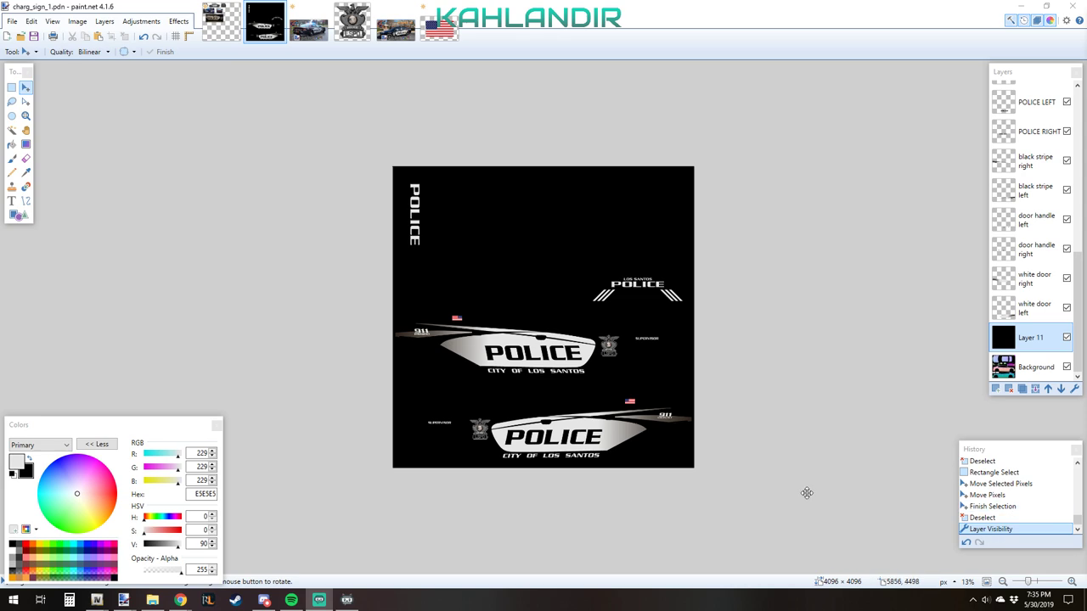
scroll(551, 421, "up", 2)
scroll(551, 422, "up", 1)
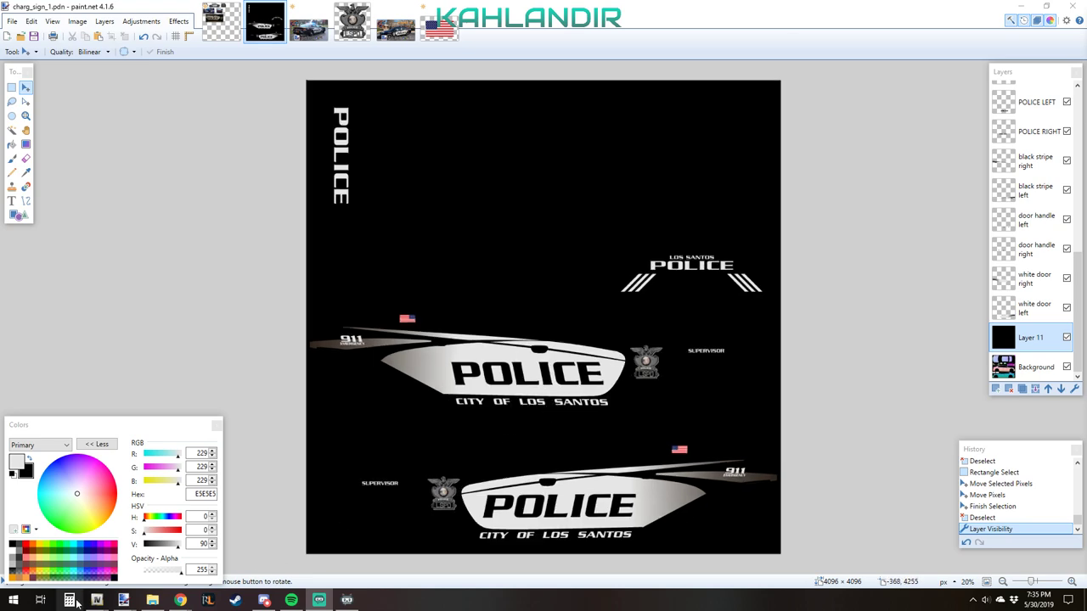
mouse_move(97, 601)
left_click(176, 565)
left_click_drag(355, 479, 532, 394)
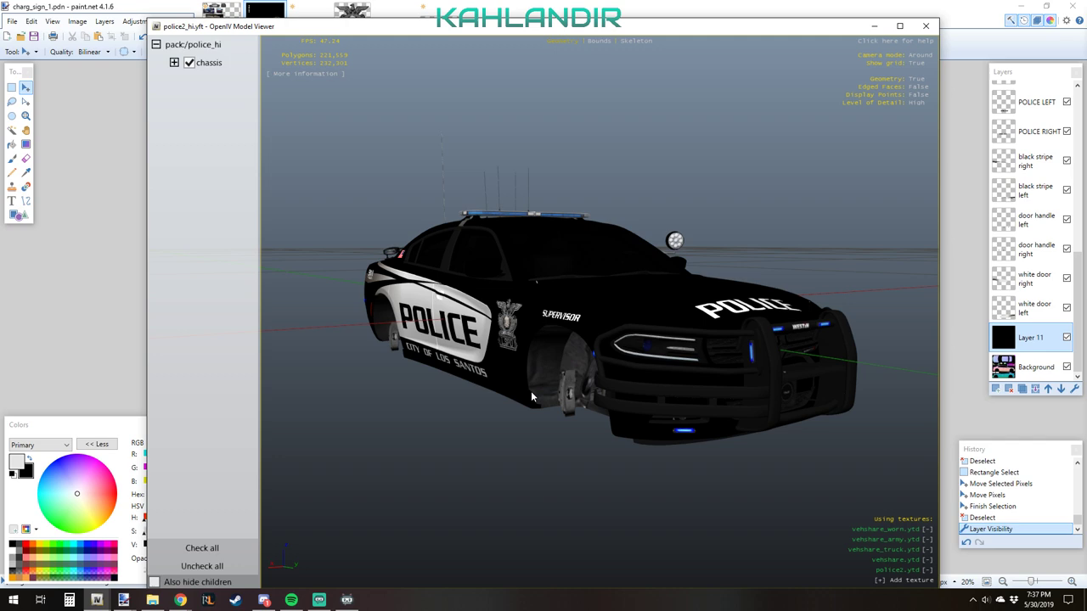
key("alt+F4")
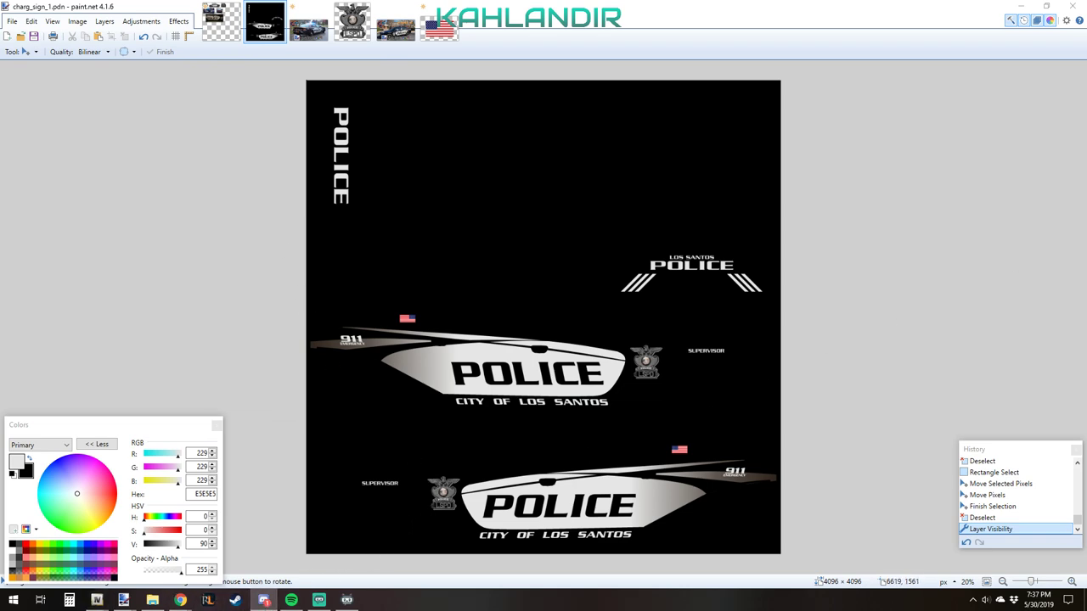
left_click(584, 29)
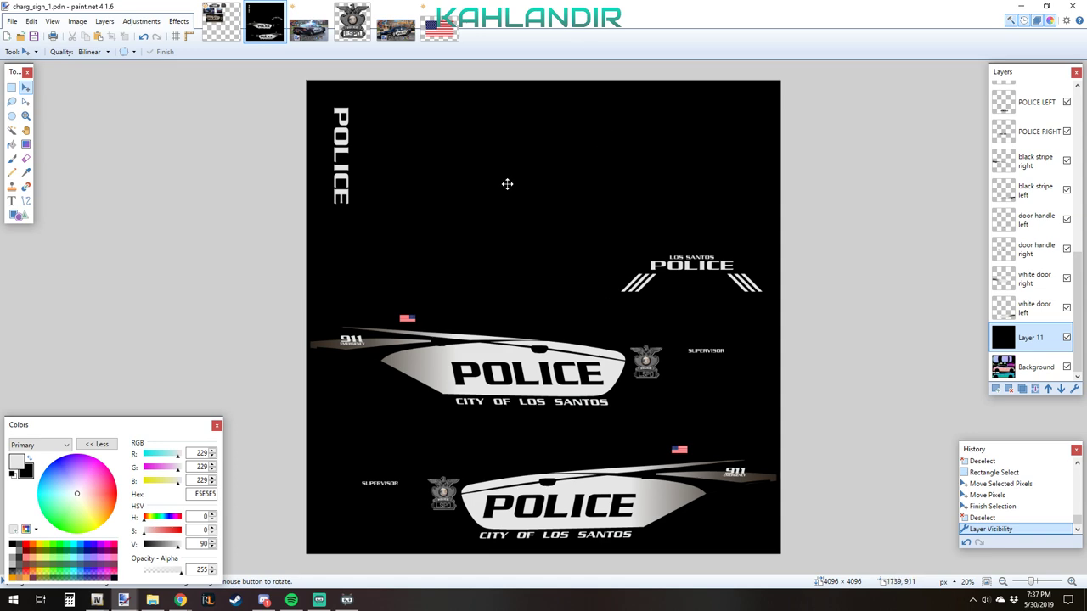
- Save the livery as a flattened PNG with auto-detected bit depth, replacing charg_sign_1.png in the 2018 CHARGER png folder
left_click(11, 21)
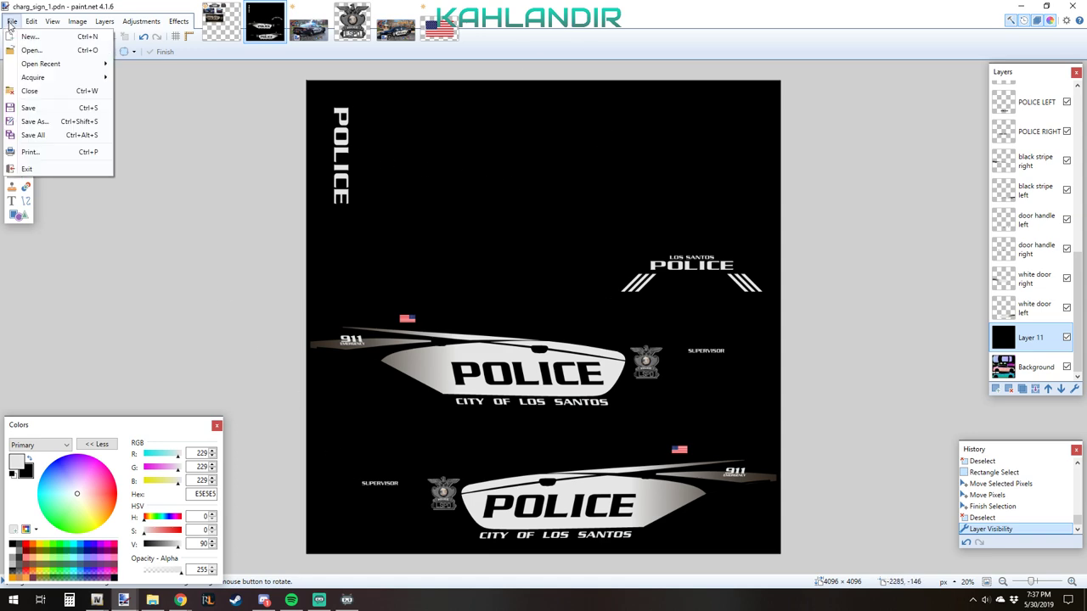
left_click(35, 123)
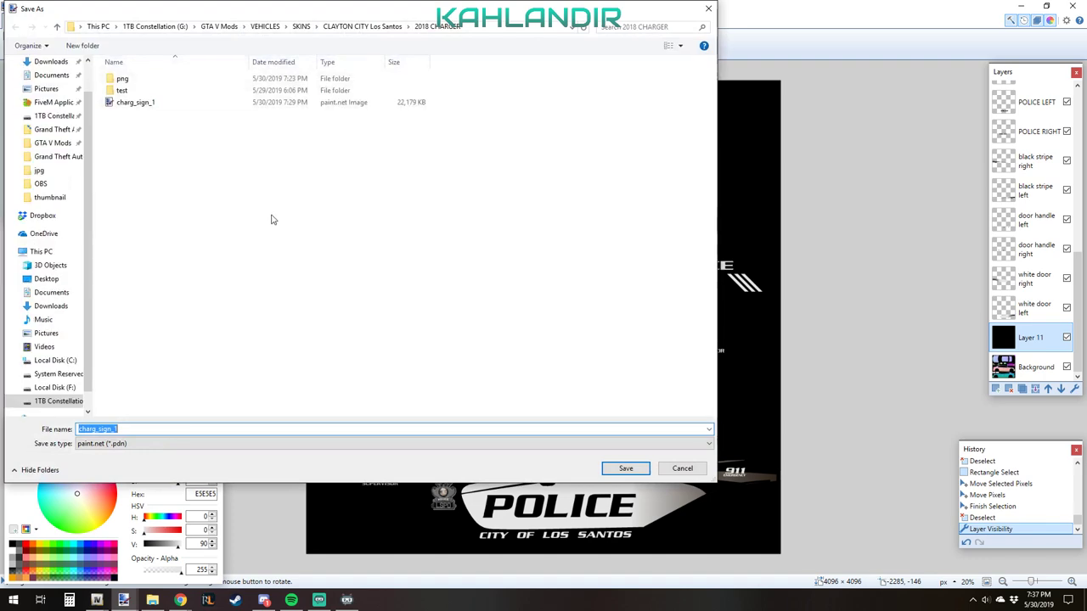
double_click(160, 80)
left_click(166, 445)
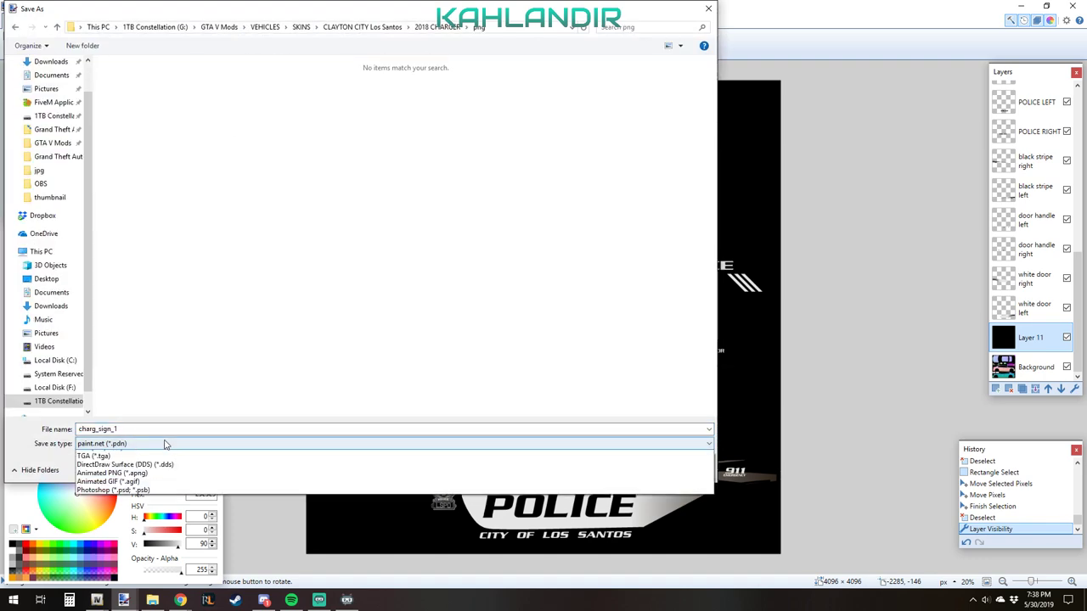
left_click(175, 487)
double_click(113, 96)
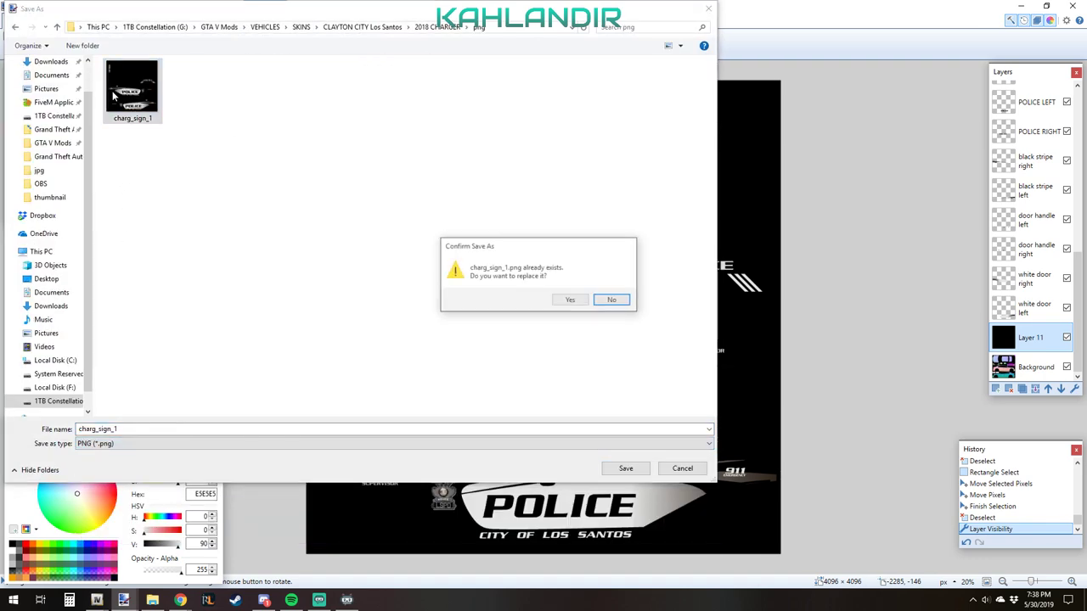
left_click(569, 300)
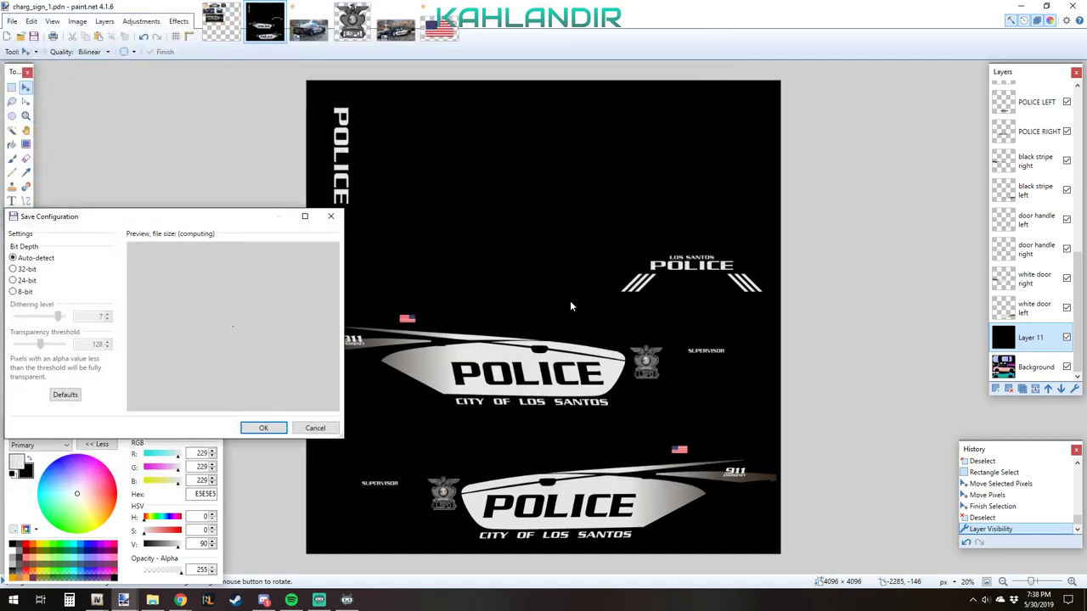
key("Return")
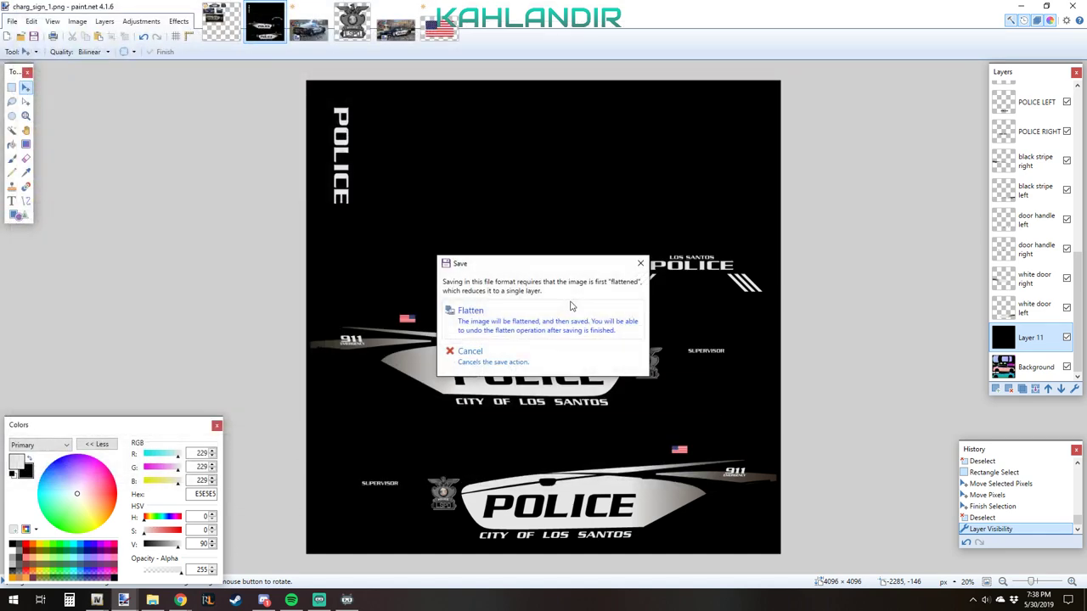
left_click(601, 308)
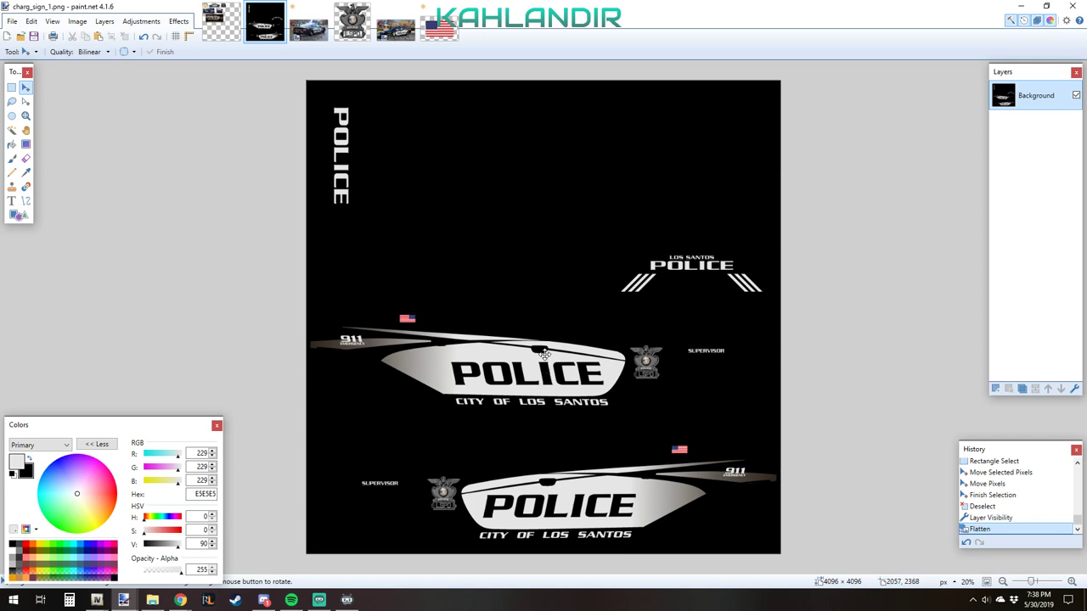
- Switch to the OpenIV Model Viewer, inspect the Charger's side and rear graphics, and close the viewer
left_click(1009, 6)
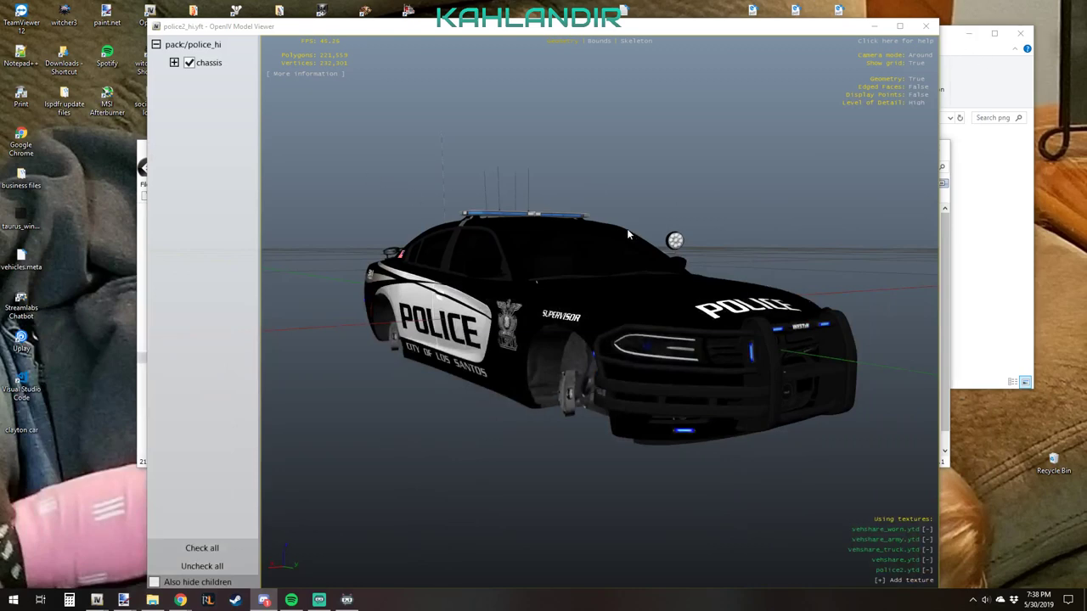
left_click_drag(627, 228, 419, 304)
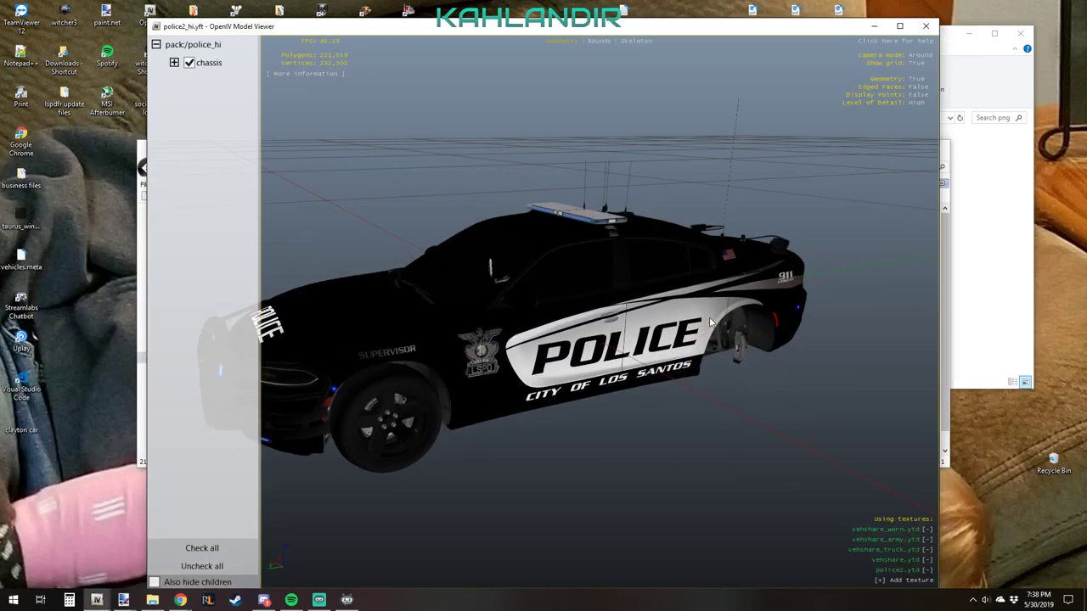
left_click_drag(775, 352, 875, 196)
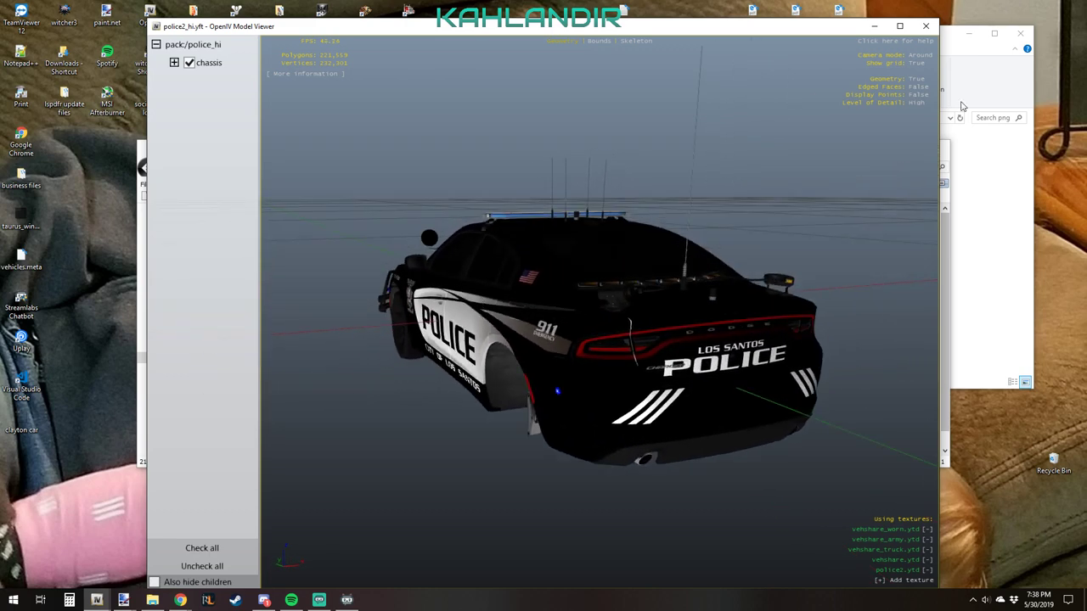
left_click(918, 28)
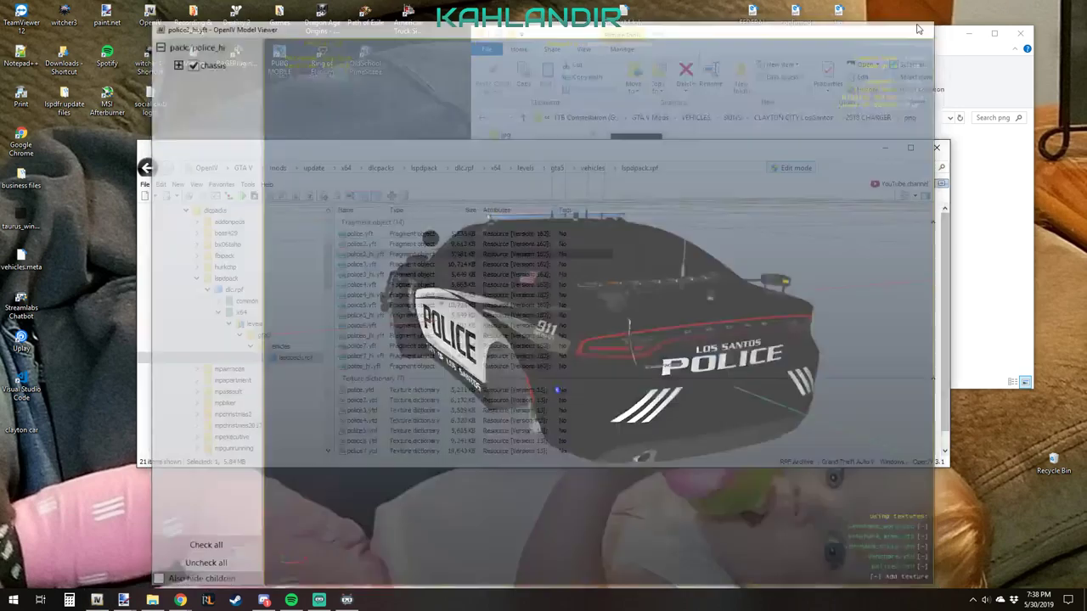
- Open police2.ytd in the OpenIV Texture editor and import charg_sign_1.png from the png folder with the default texture format options
double_click(374, 400)
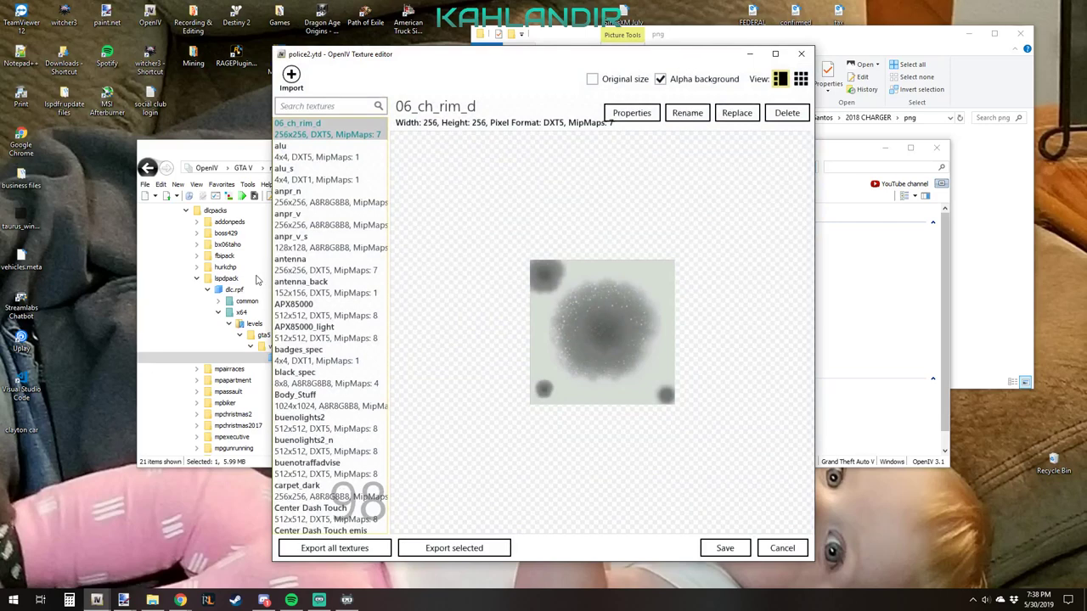
left_click(881, 48)
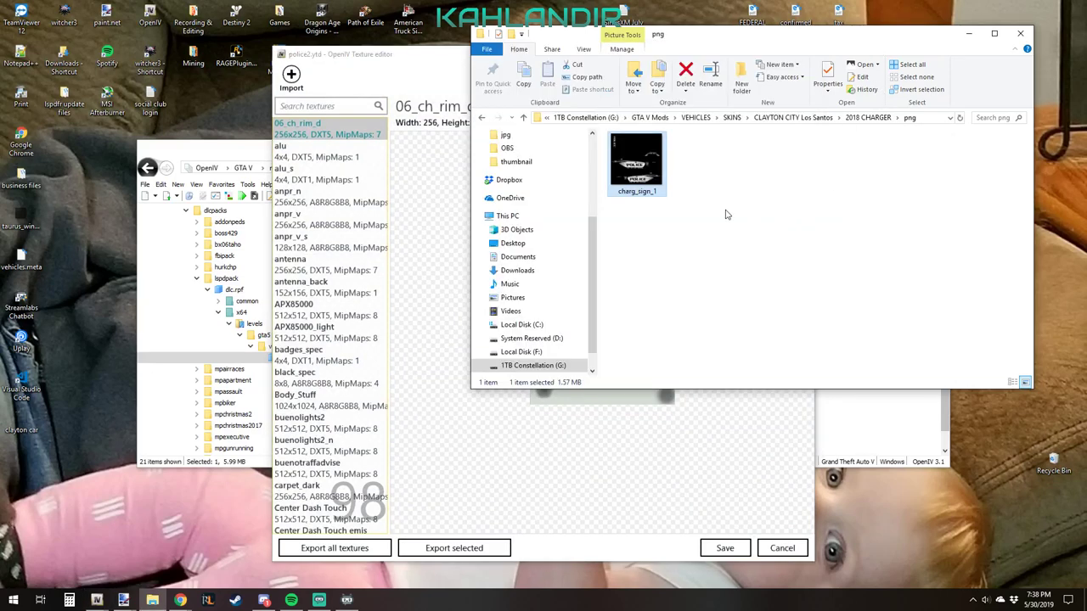
left_click(718, 254)
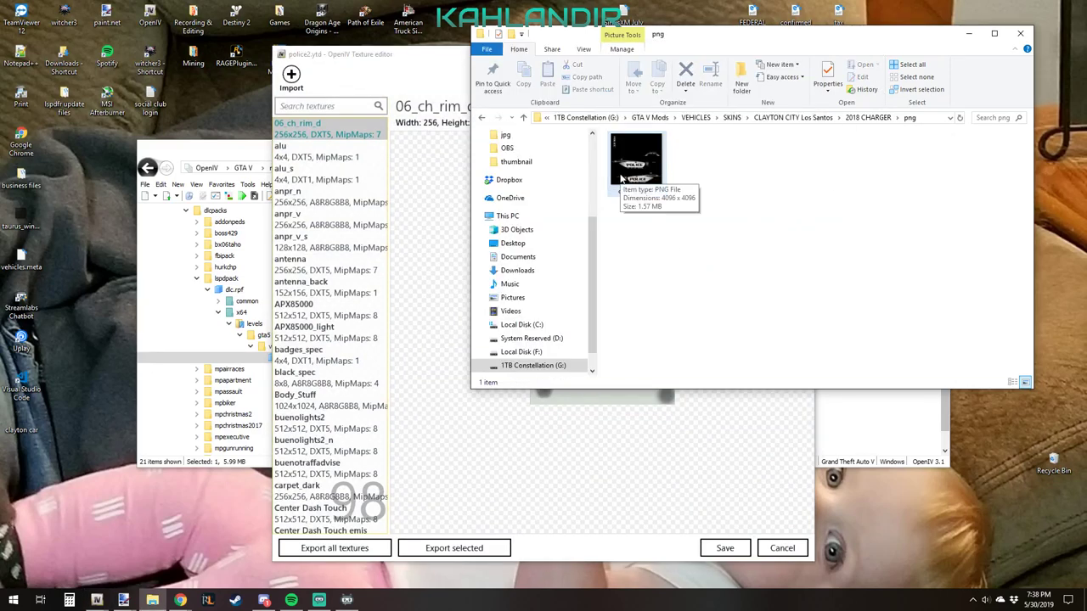
left_click_drag(623, 178, 427, 297)
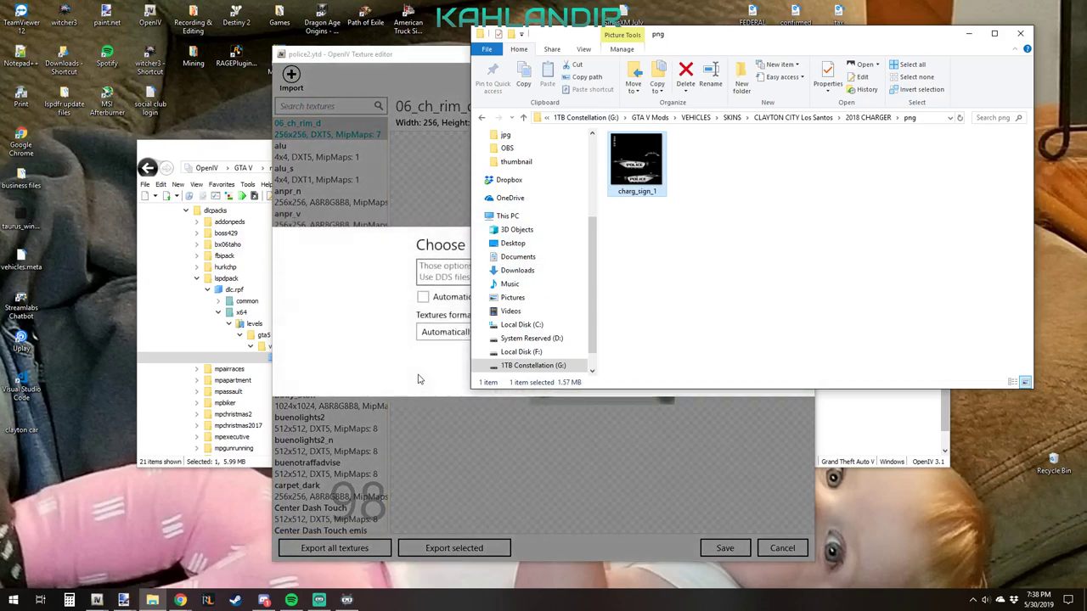
key("Return")
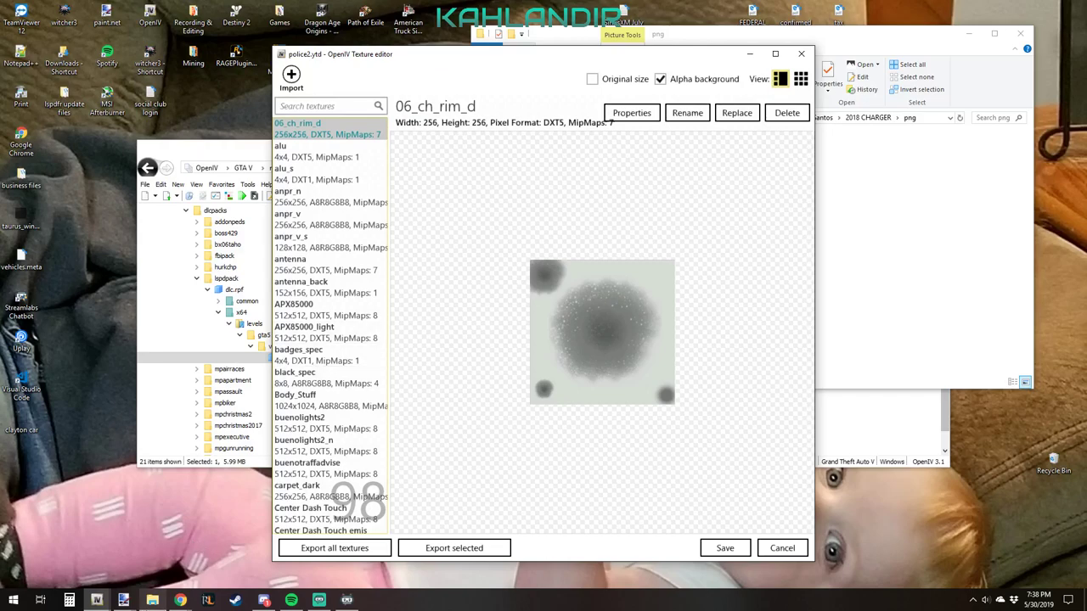
- Glance at Clayton City Police.jpg in paint.net, and save the police2.ytd texture dictionary in OpenIV
left_click(123, 599)
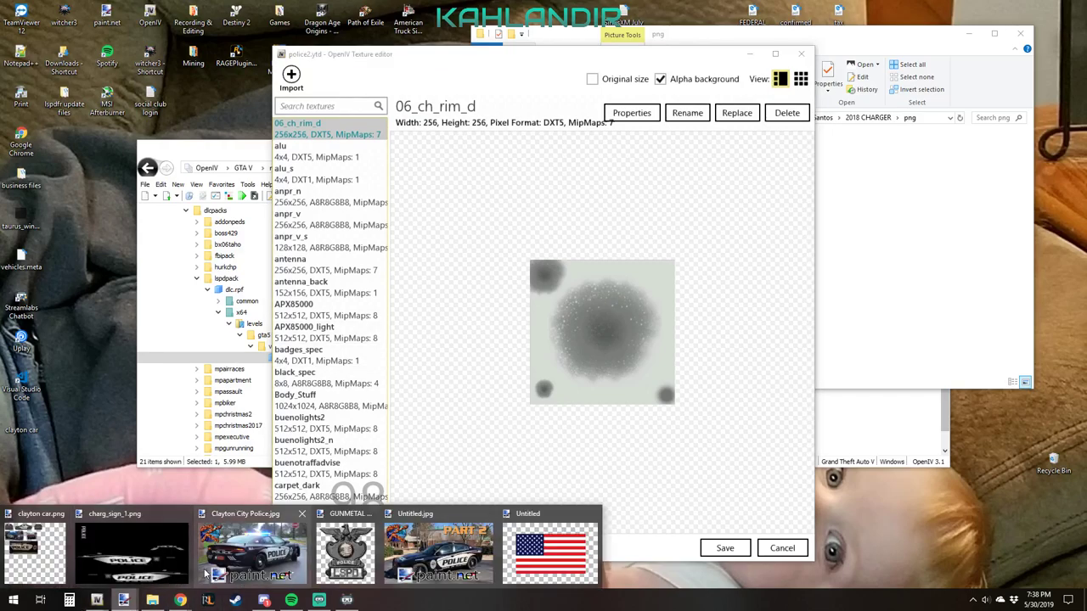
left_click(205, 575)
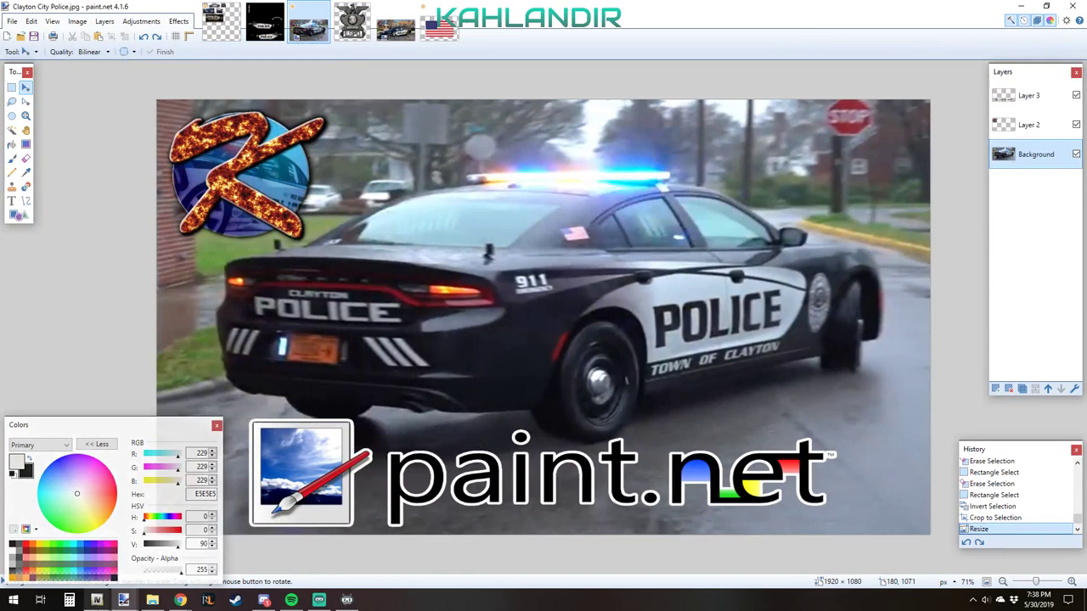
mouse_move(123, 600)
left_click(162, 548)
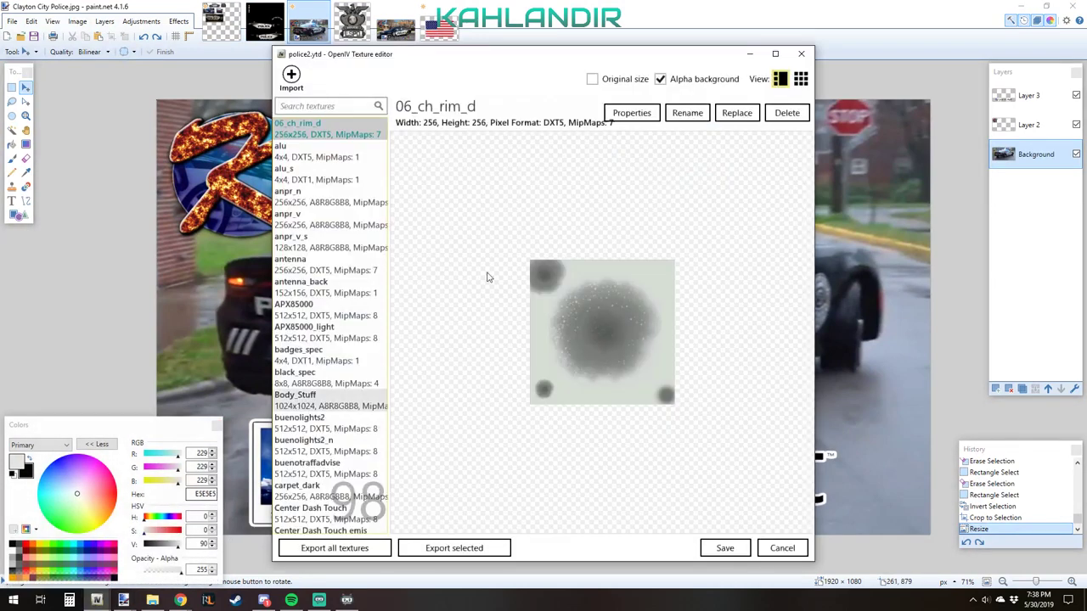
left_click(726, 549)
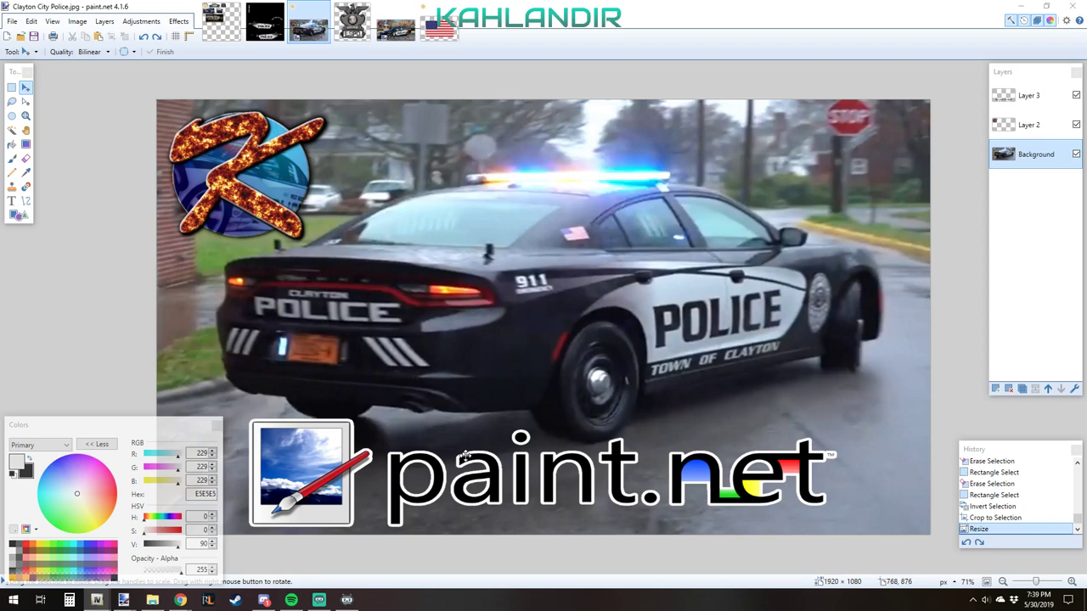
left_click(123, 600)
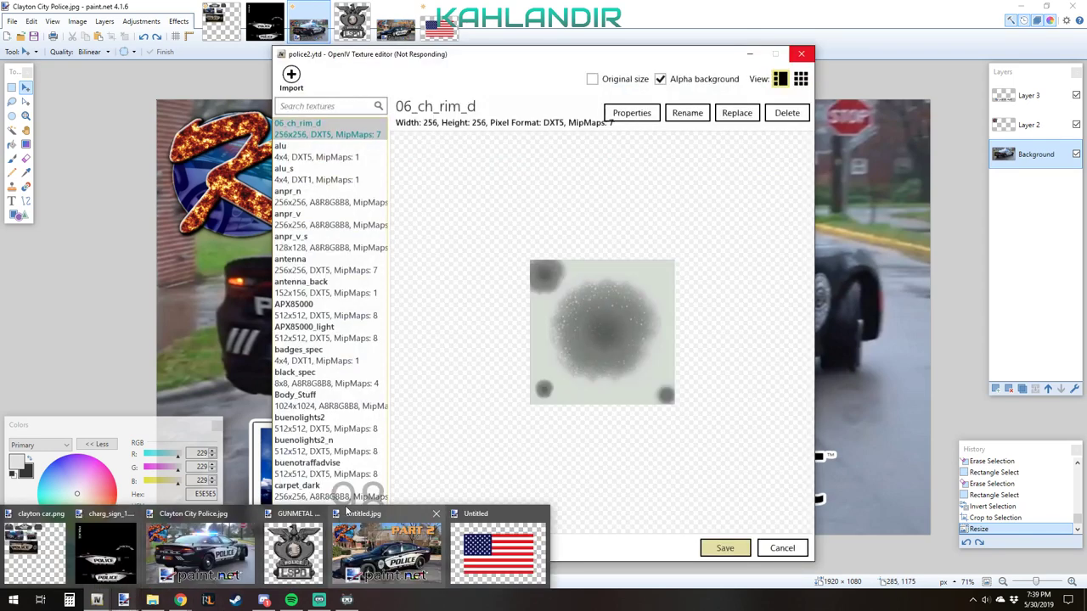
- Open police2_hi.yft in the OpenIV Model Viewer and examine the updated livery on the hood and driver's side
mouse_move(88, 601)
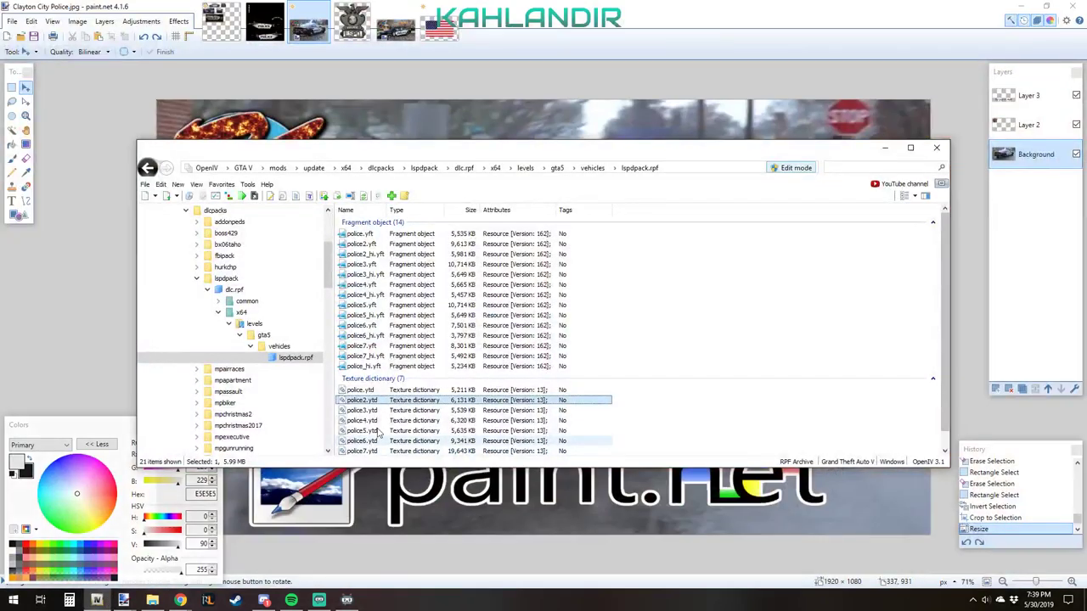
left_click(404, 255)
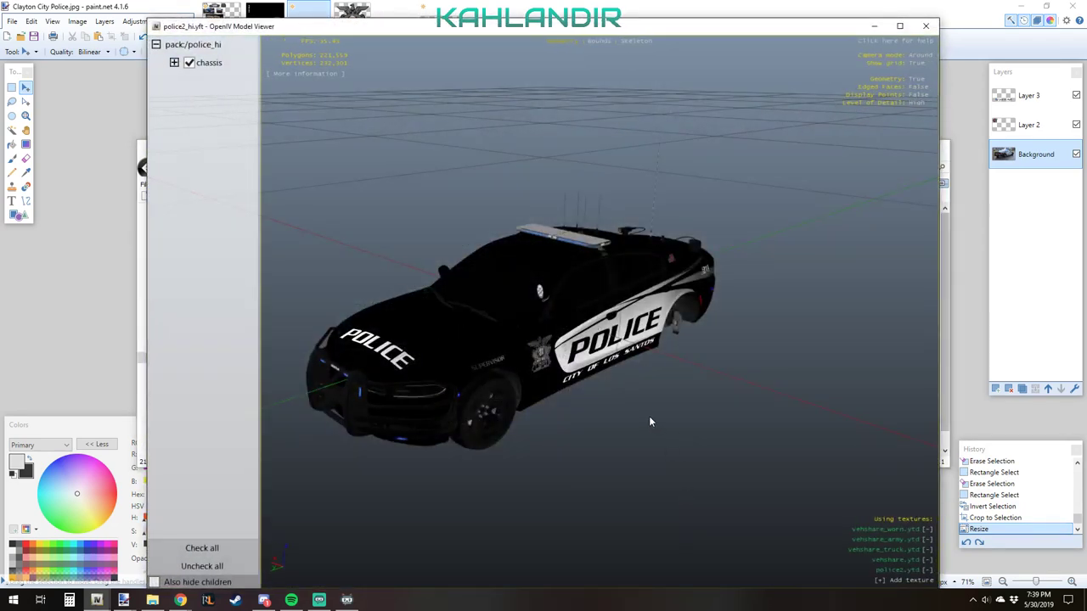
left_click_drag(446, 362, 428, 326)
scroll(621, 399, "up", 5)
left_click_drag(621, 395, 166, 365)
scroll(509, 422, "down", 3)
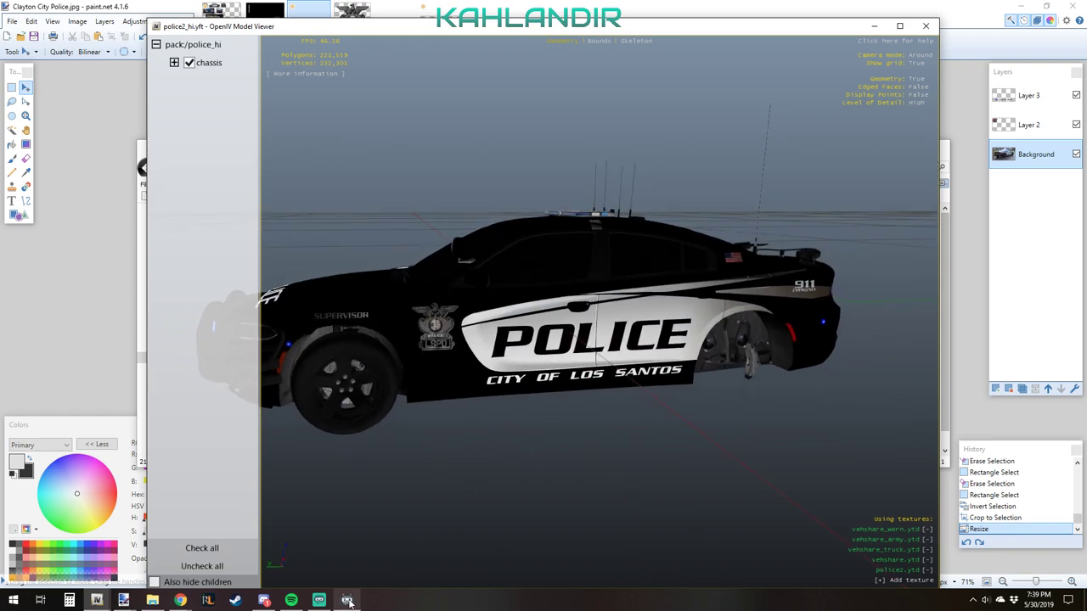
mouse_move(180, 601)
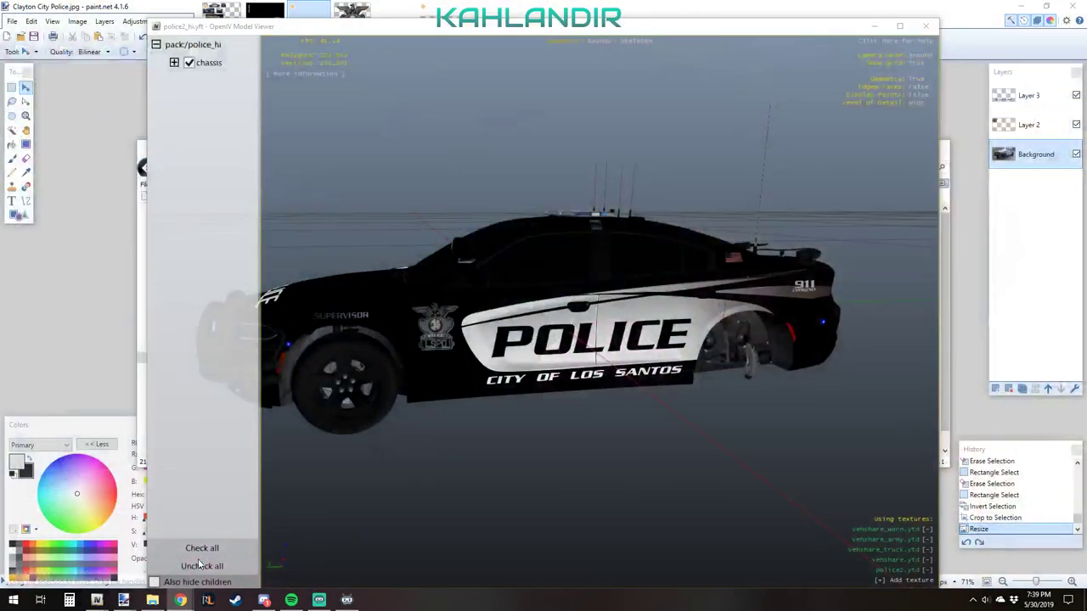
- Compare the livery with the Clayton Charger photo in the browser, move that window aside, and view the reference images in clayton car.png in paint.net
left_click(207, 601)
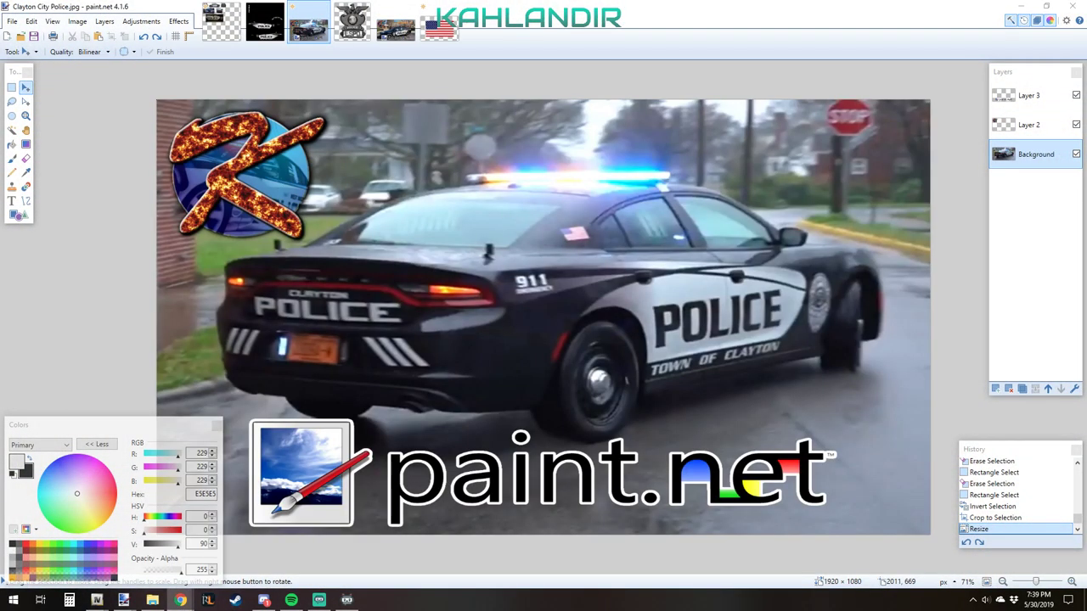
key("alt+Tab")
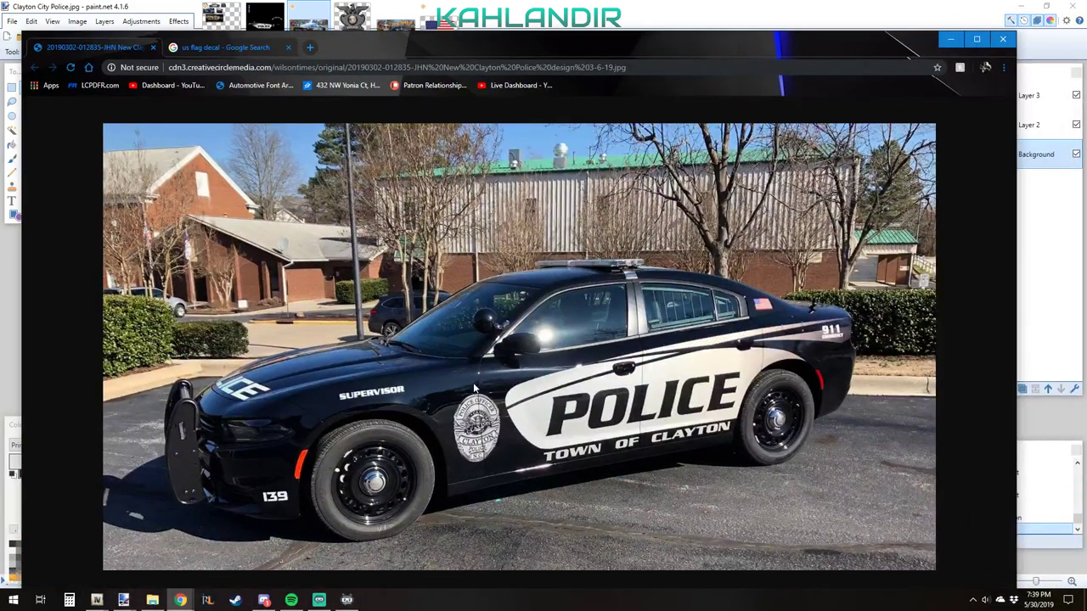
left_click_drag(445, 53, 1079, 68)
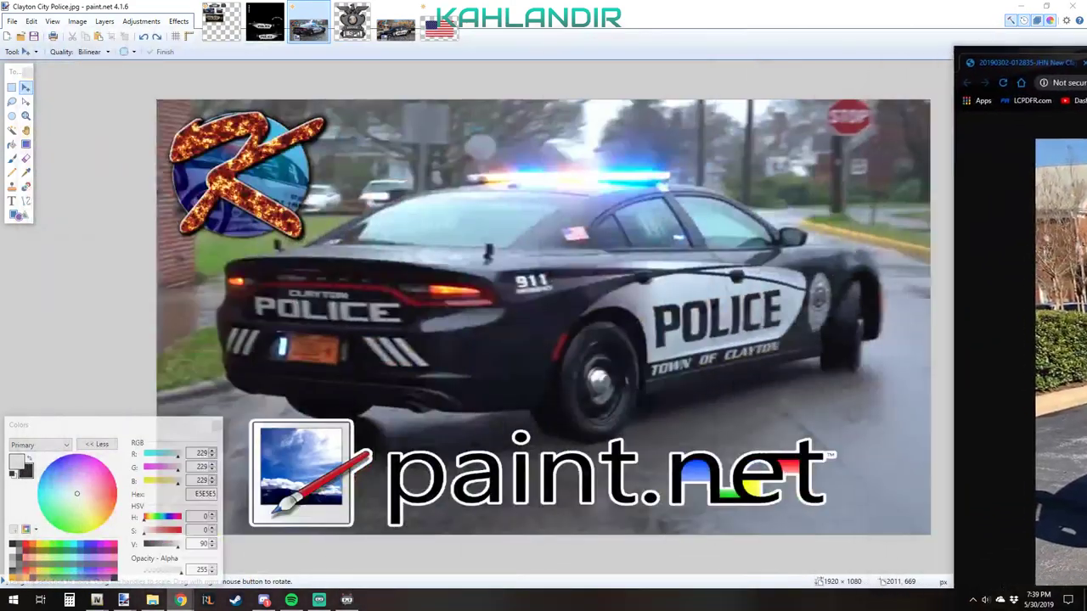
key("alt+Tab")
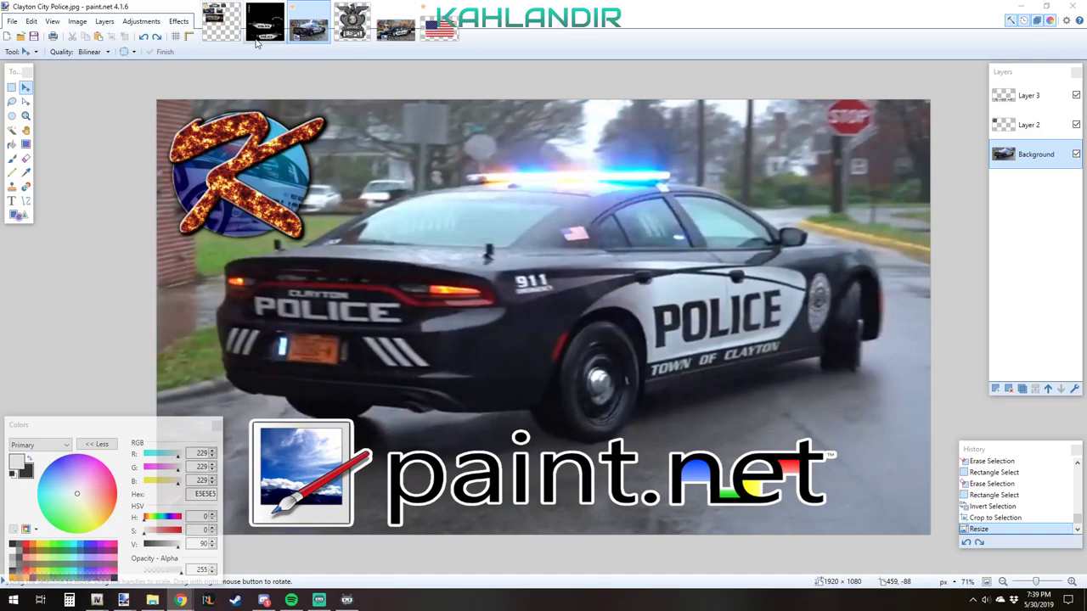
left_click(351, 24)
left_click(296, 34)
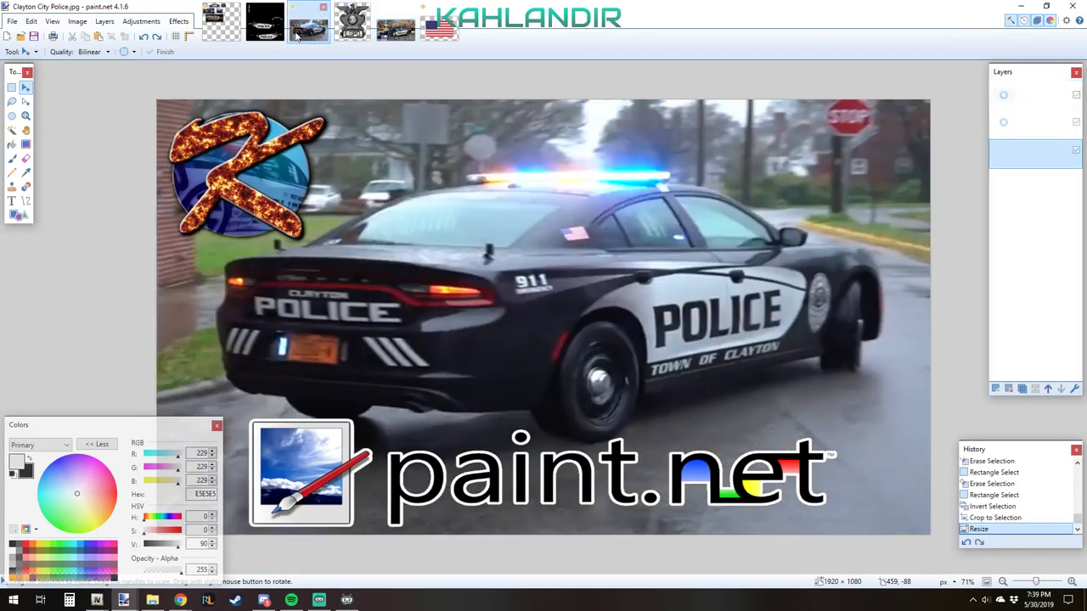
left_click(220, 24)
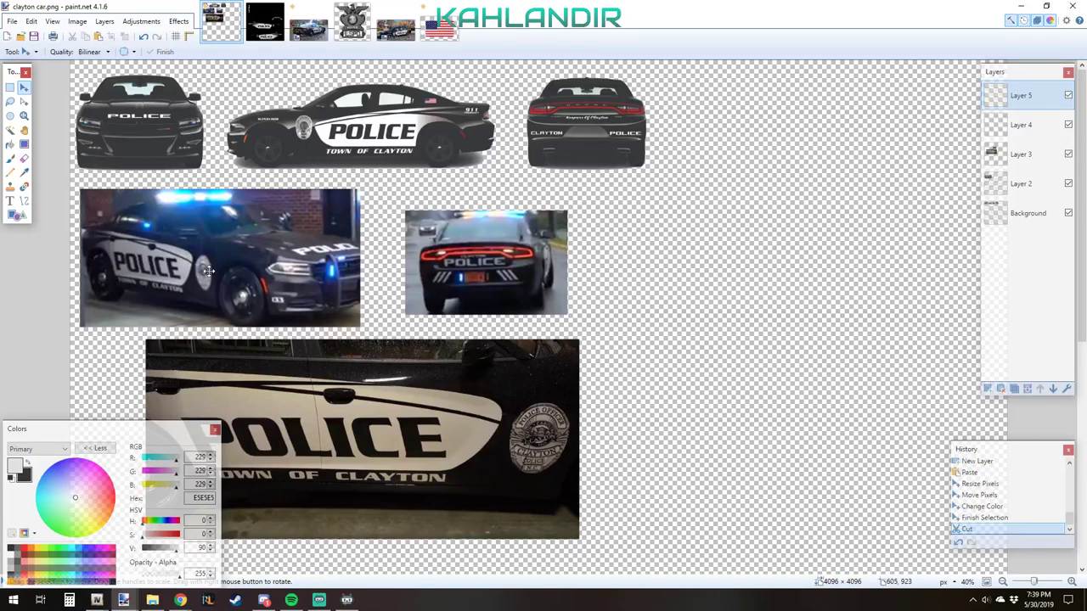
- Minimize paint.net, launch RAGEPluginHook from the desktop, and close the OpenIV Model Viewer showing police2_hi.yft
left_click(1020, 6)
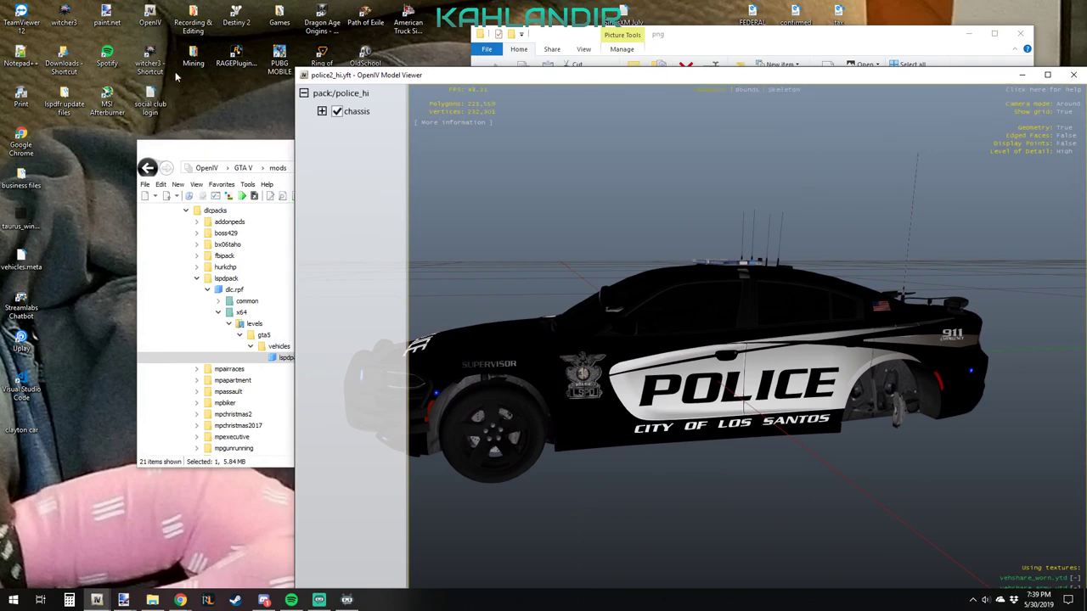
double_click(243, 58)
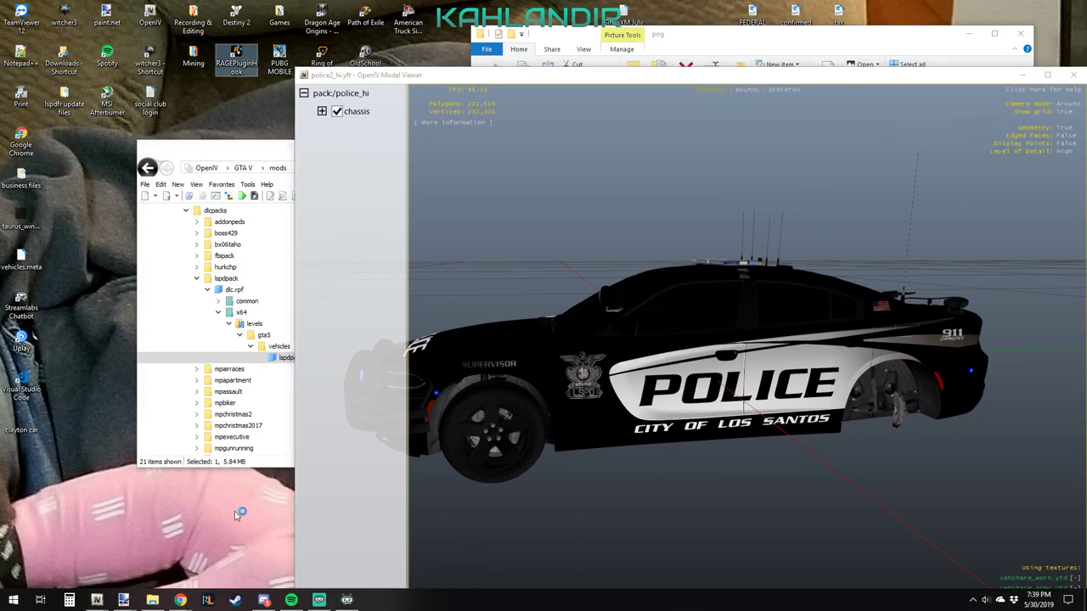
left_click(1073, 76)
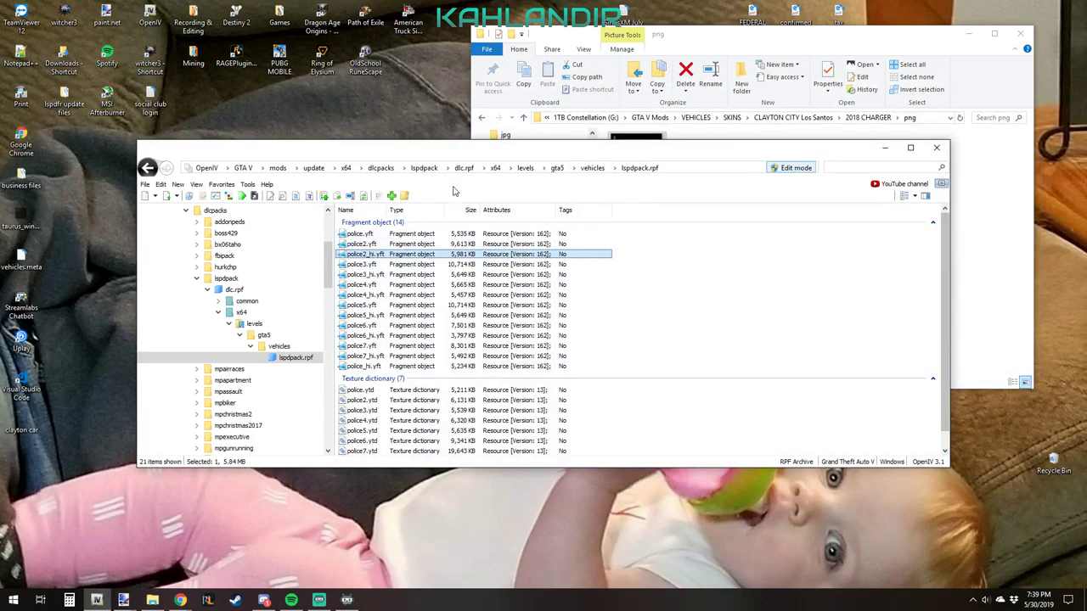
left_click(152, 576)
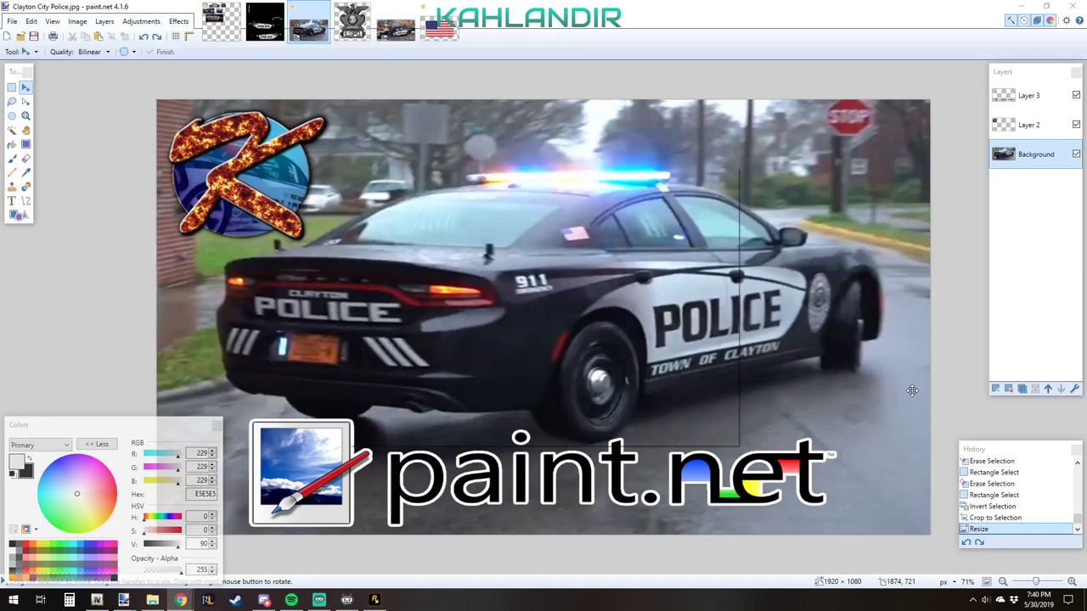
left_click(97, 601)
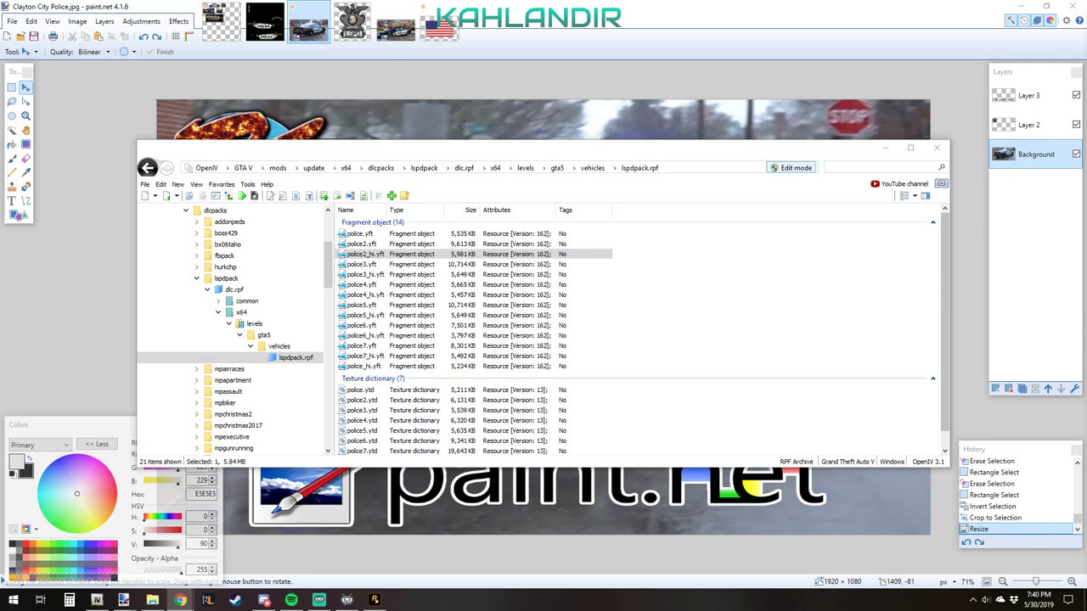
left_click(1077, 270)
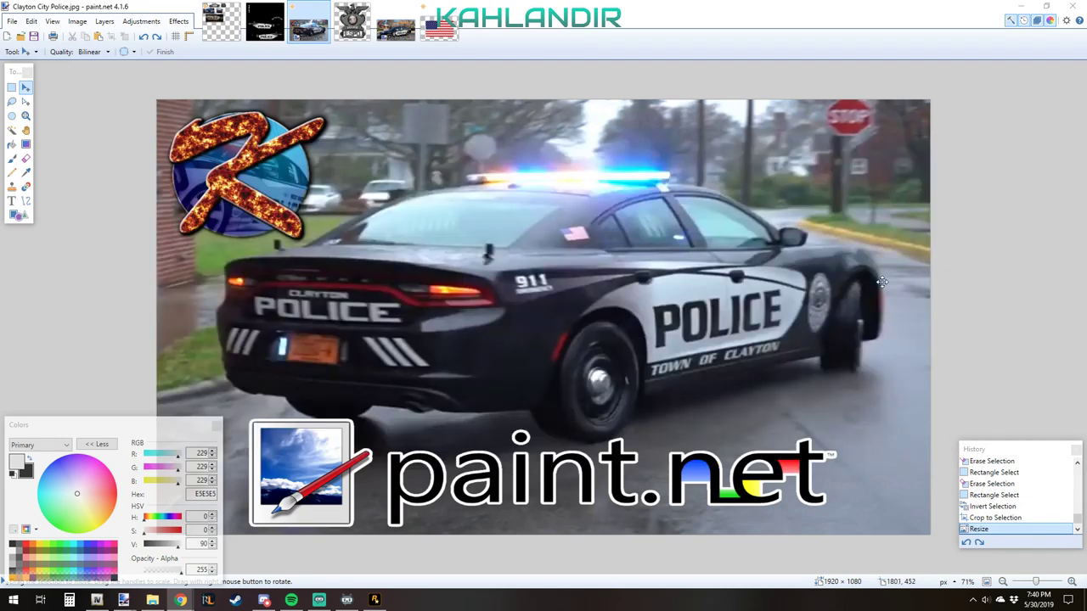